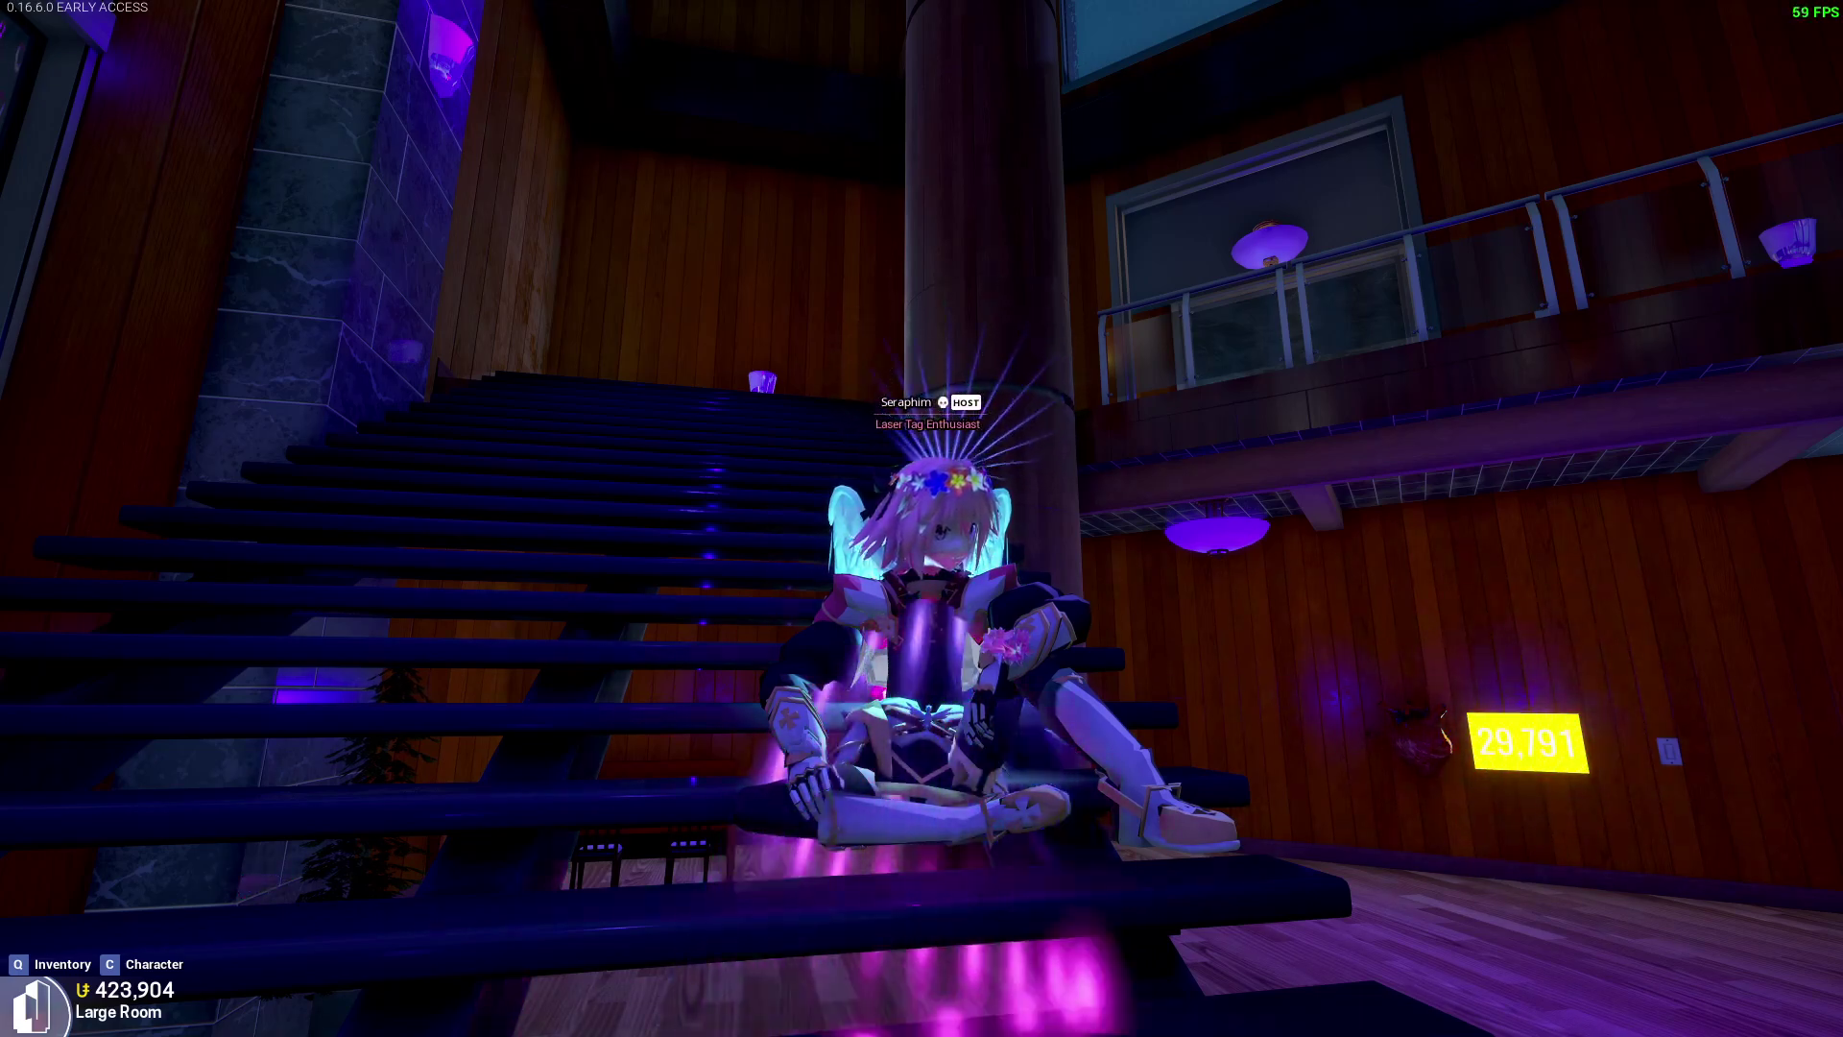
Walk through the condo's large room and up the staircase to the pool area.
scroll(921, 518, "up", 3)
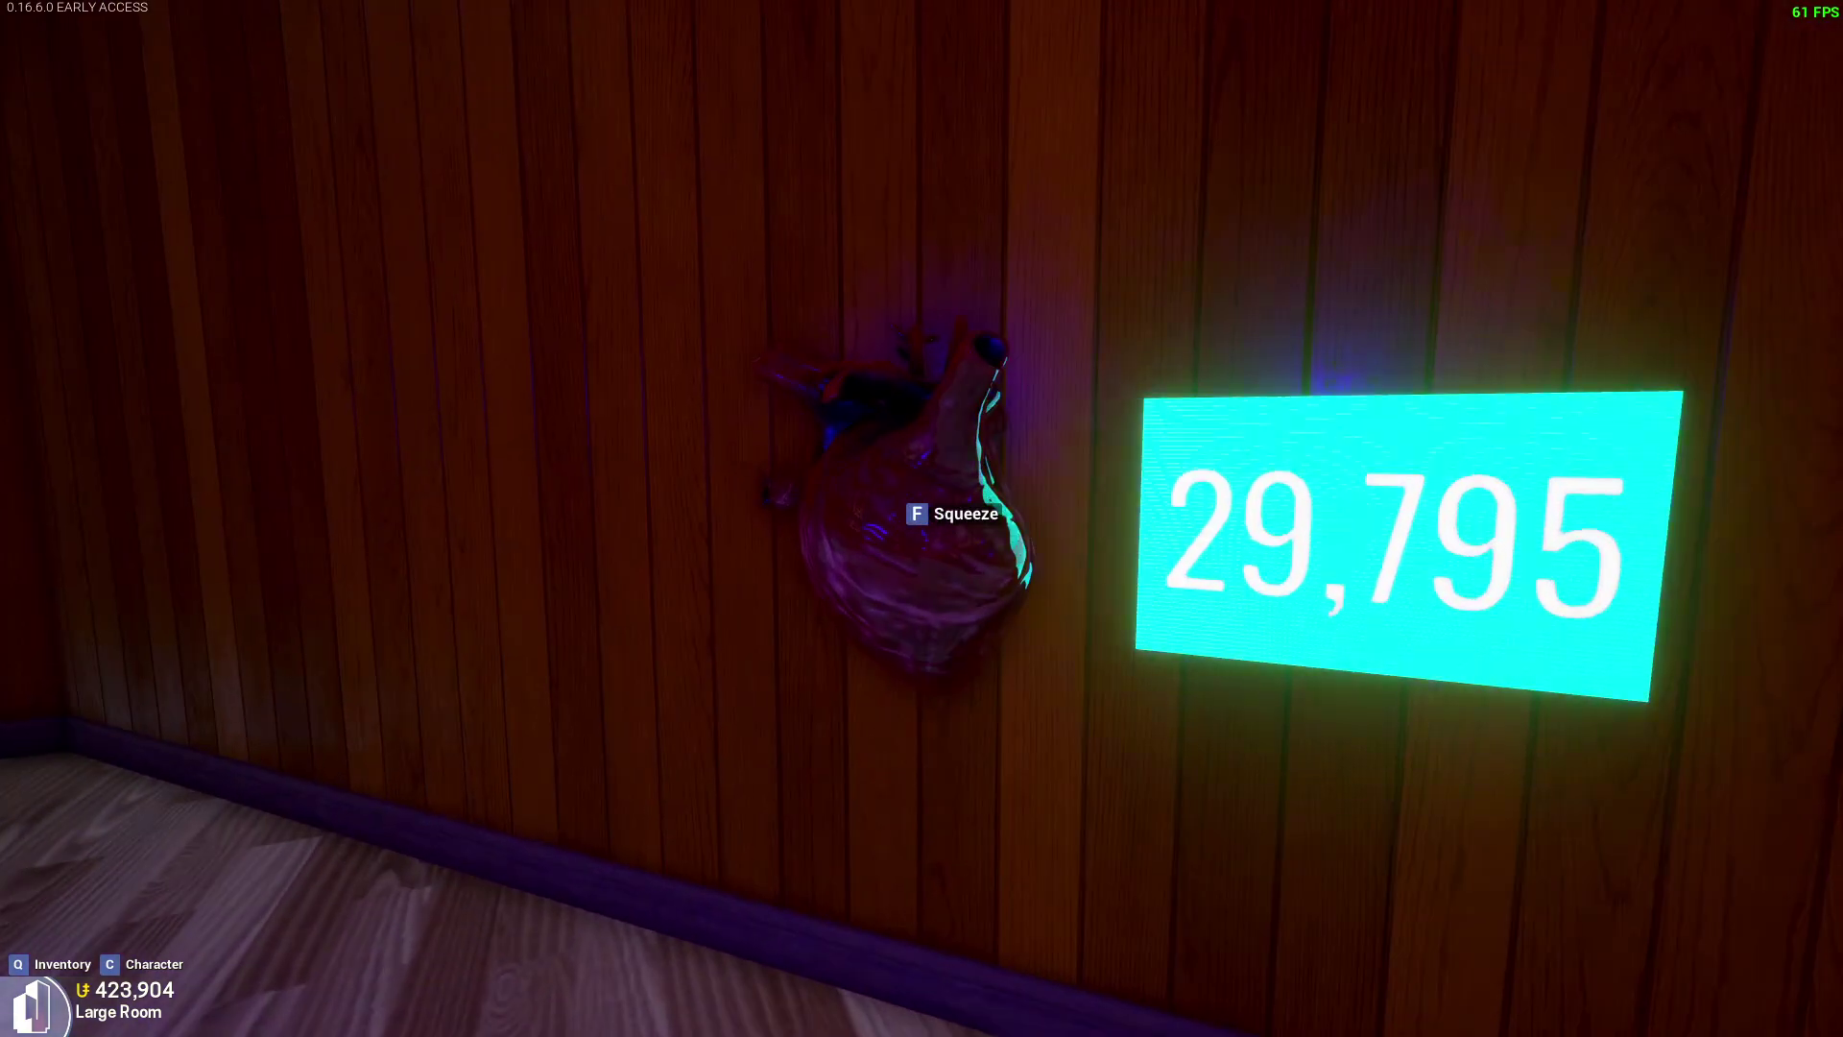
key("w")
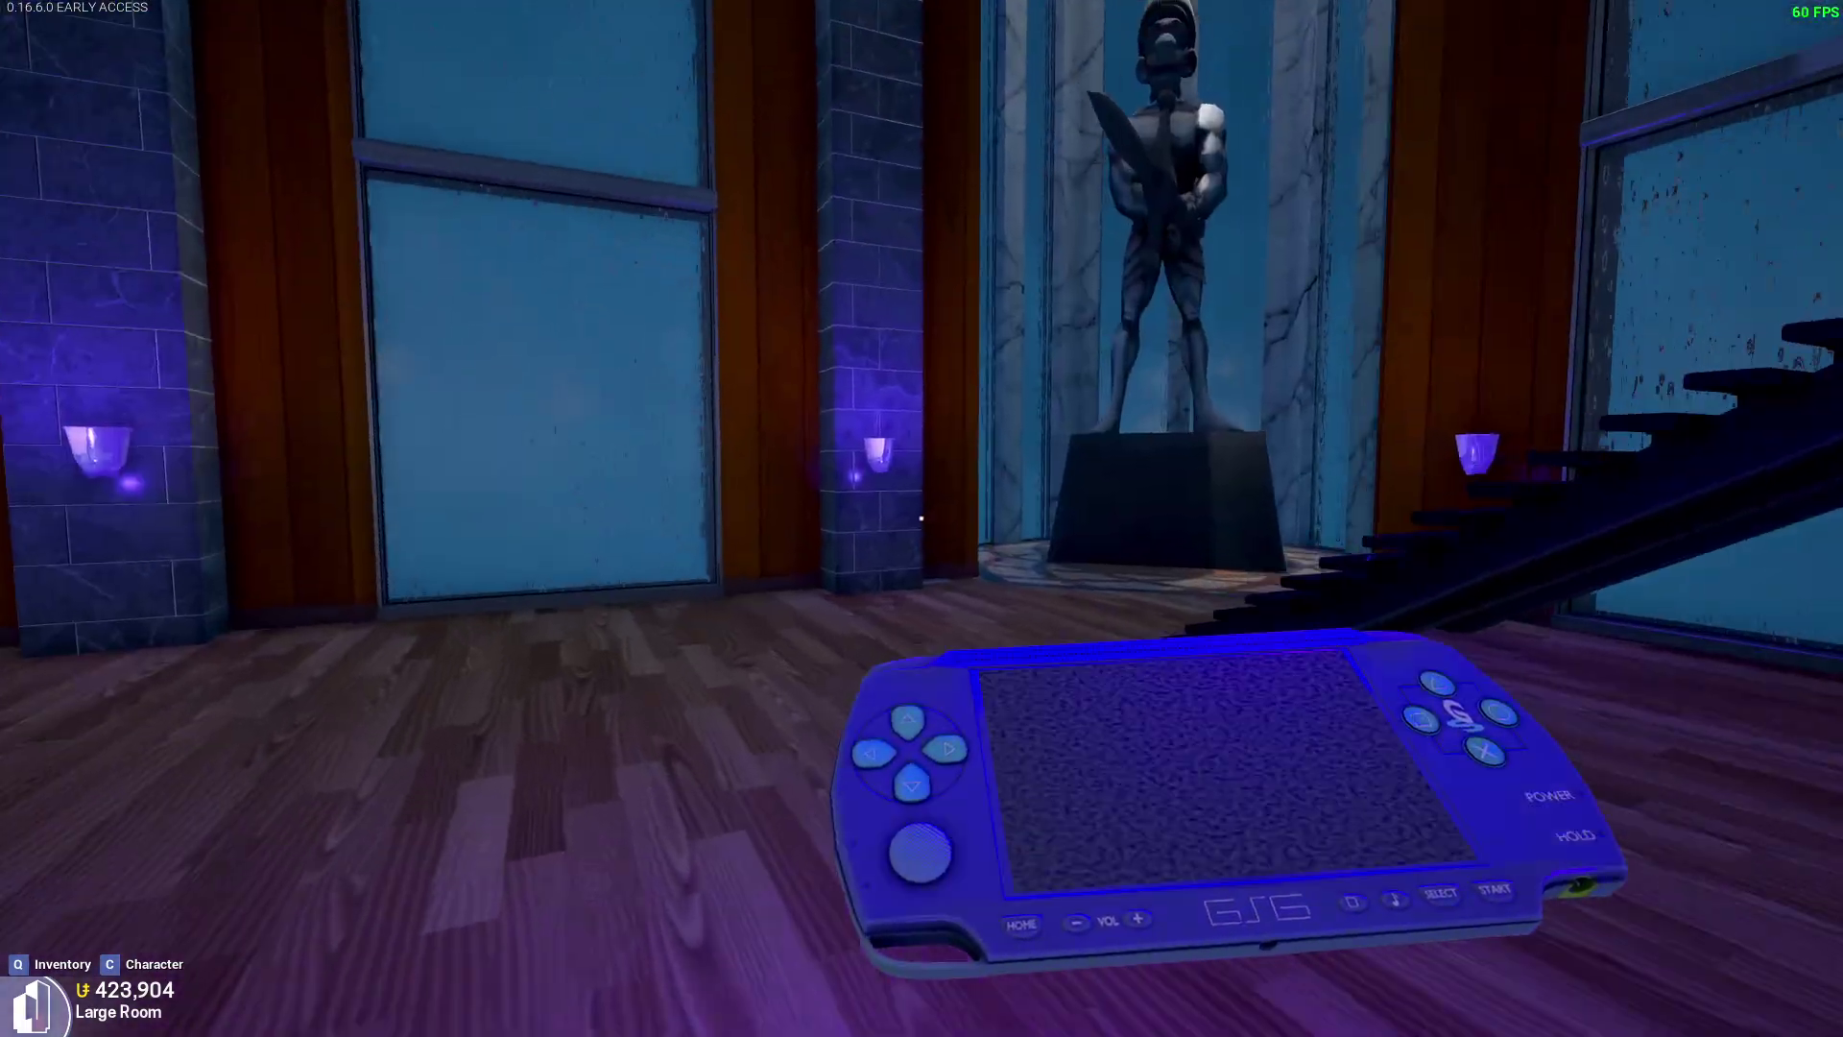
key("w")
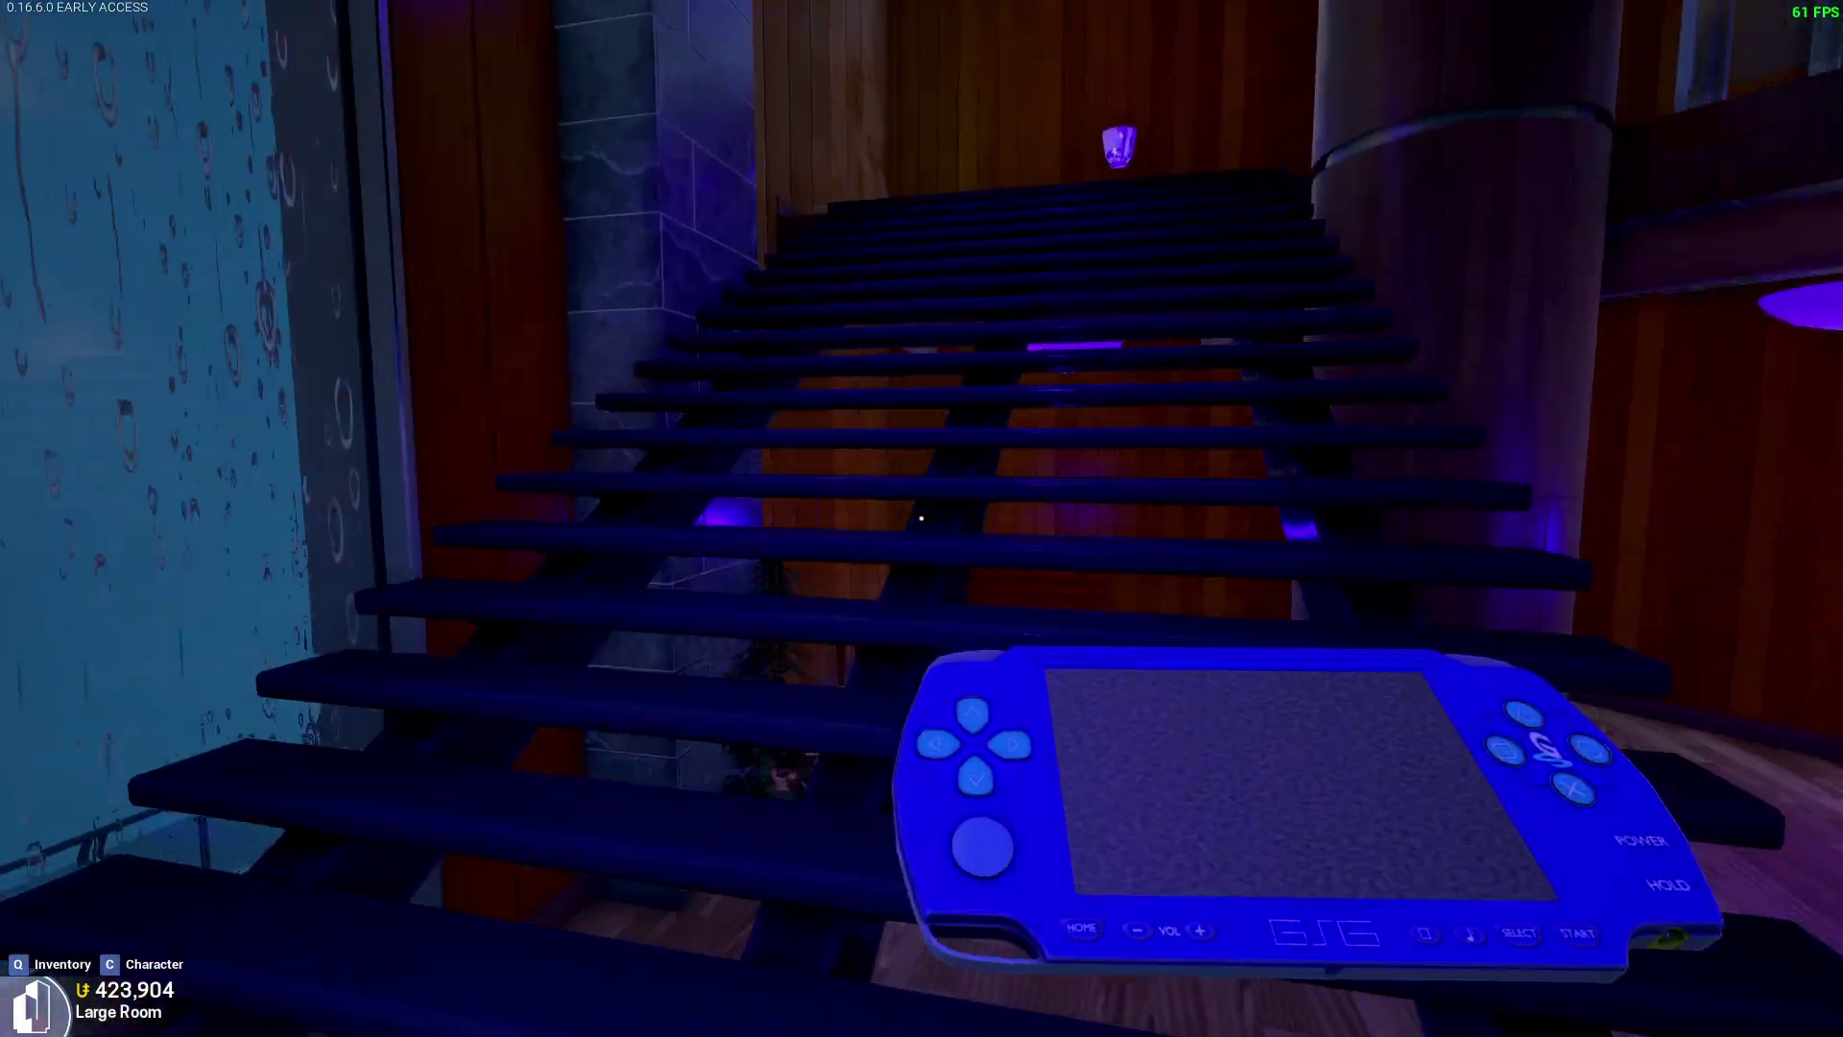
key("w")
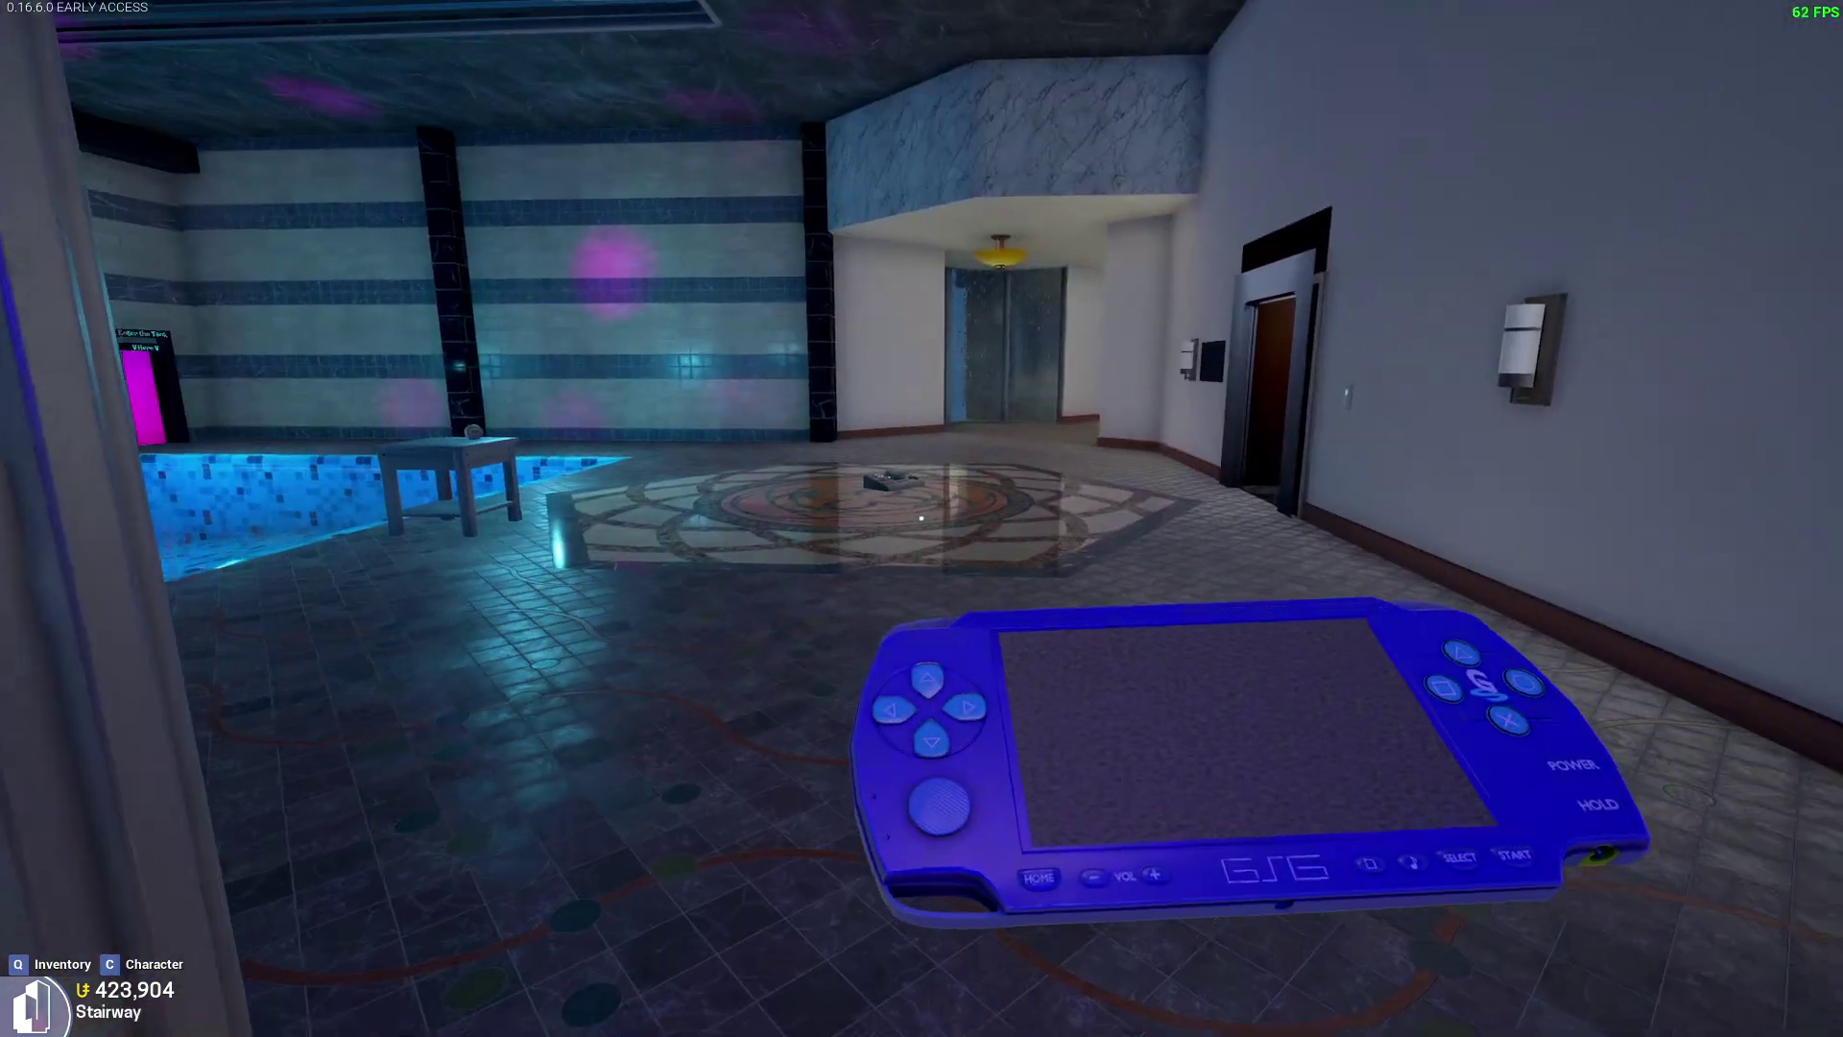
mouse_move(921, 518)
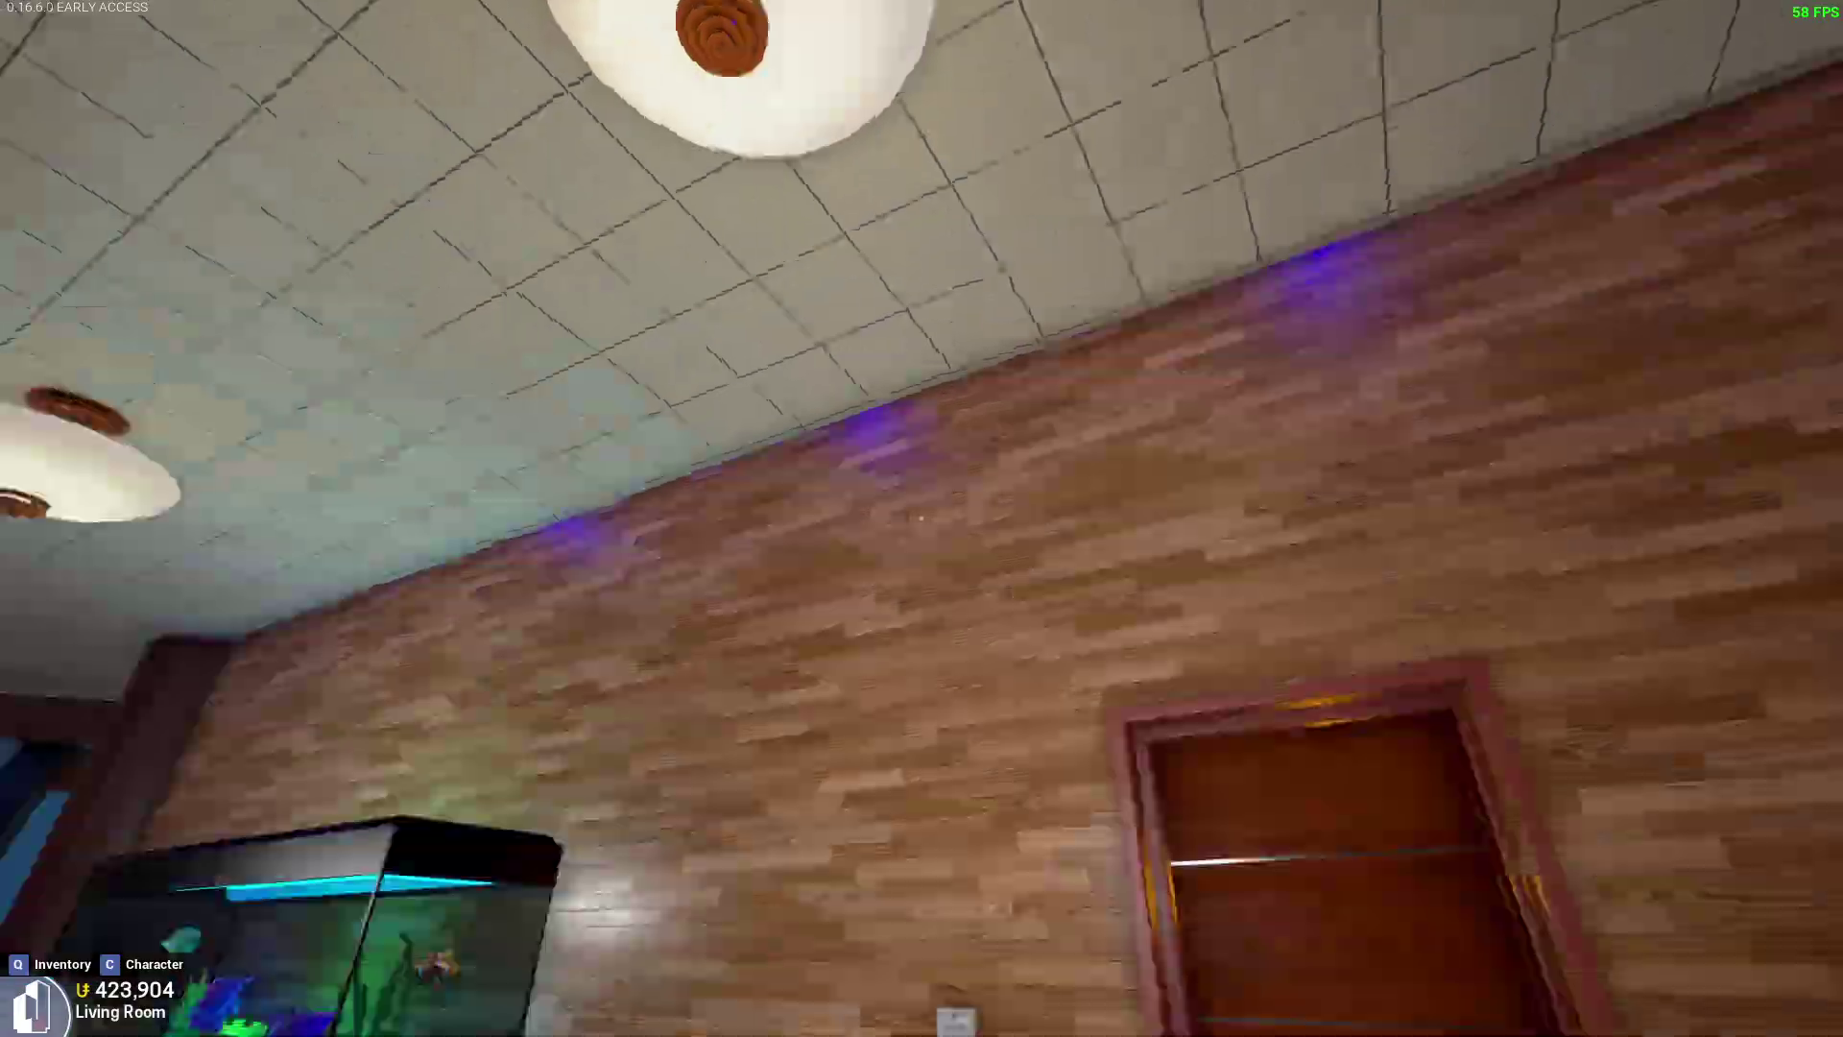
Walk from the living room through the 1F hallway and room to the foyer, opening the doors along the route.
key("w")
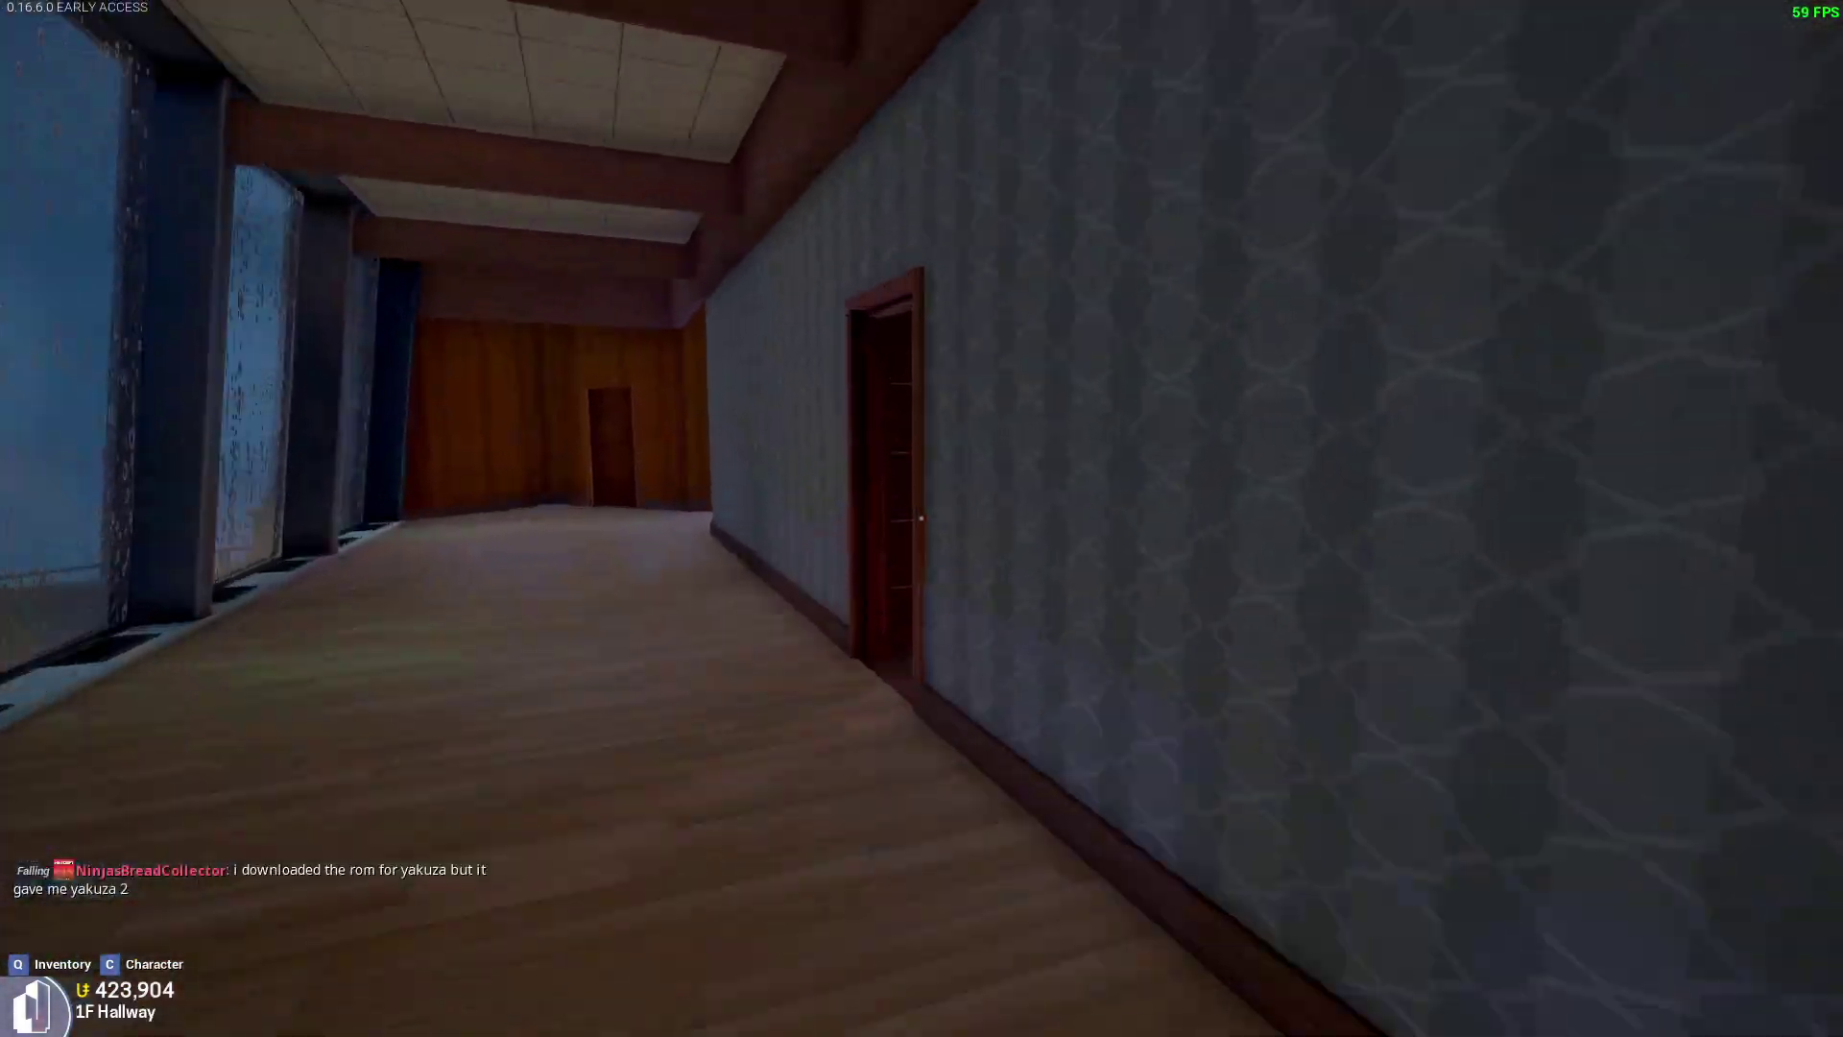
key("e")
key("w")
key("e")
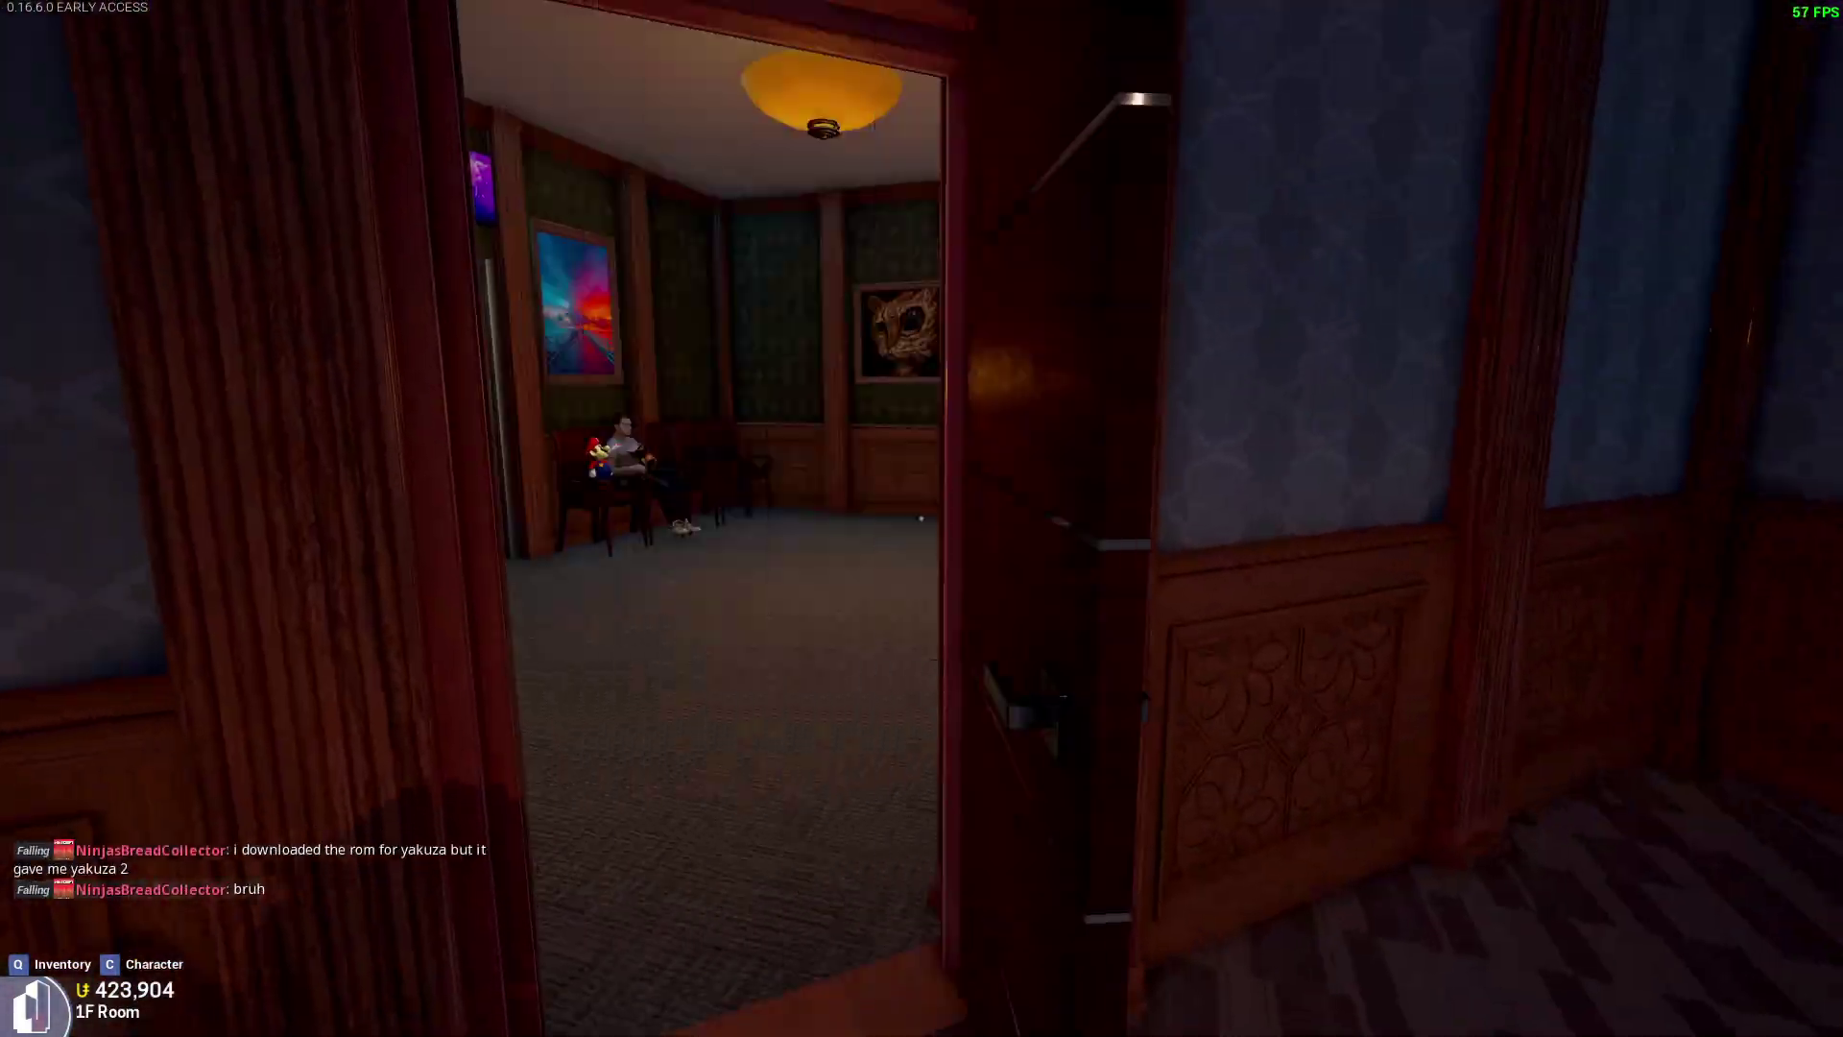
key("w")
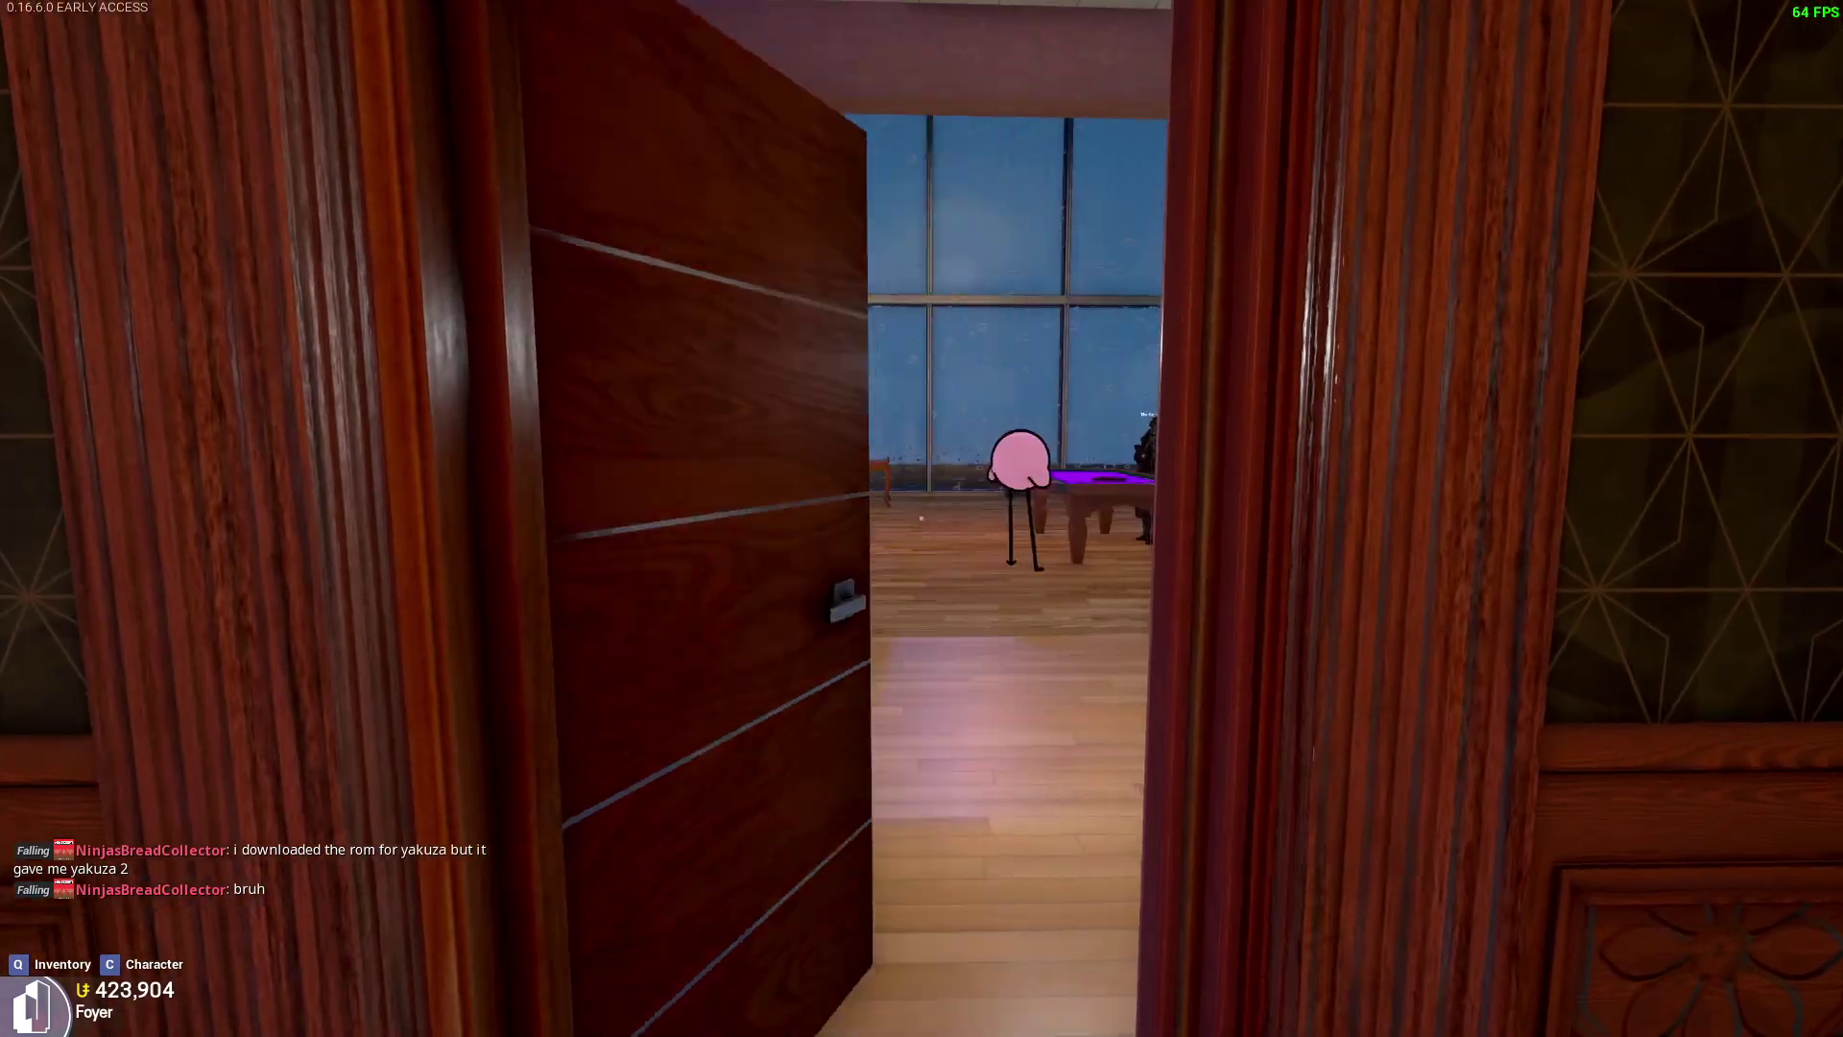
key("w")
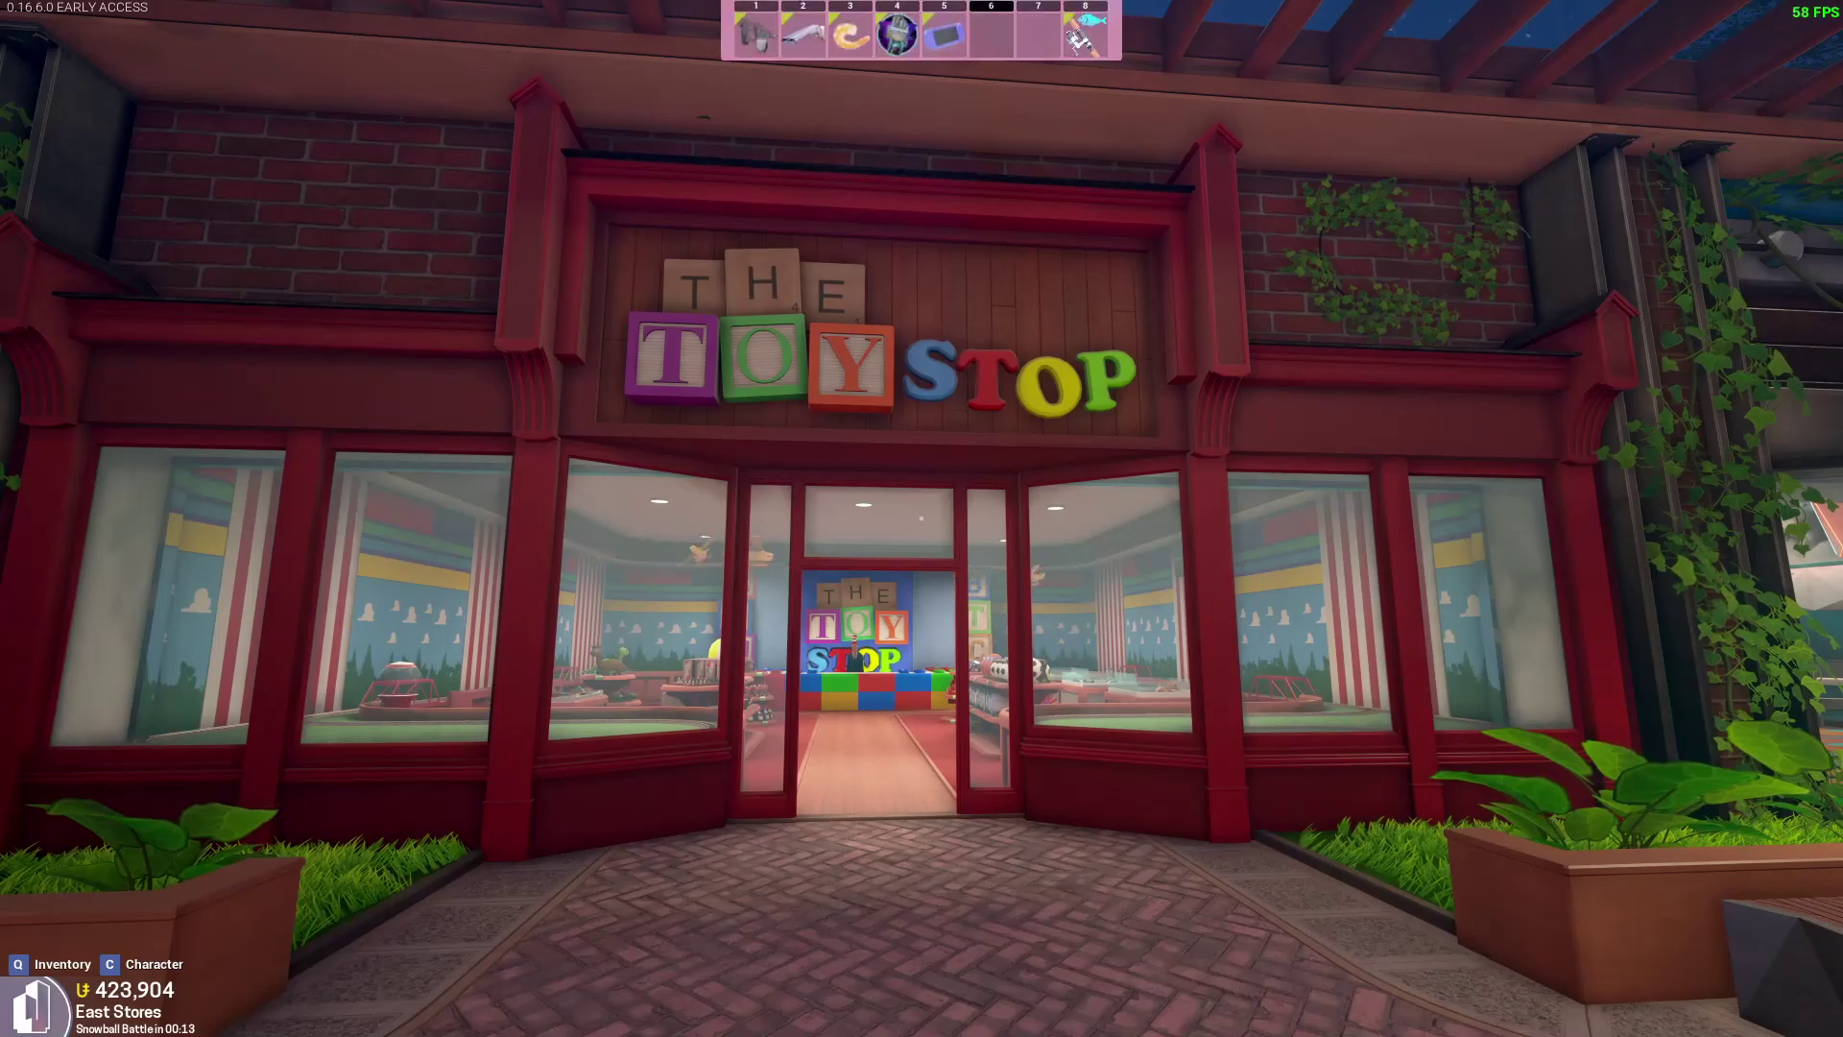
Enter The Toy Stop, talk to the shopkeeper and open the store's Retro Gaming category.
key("5")
key("5")
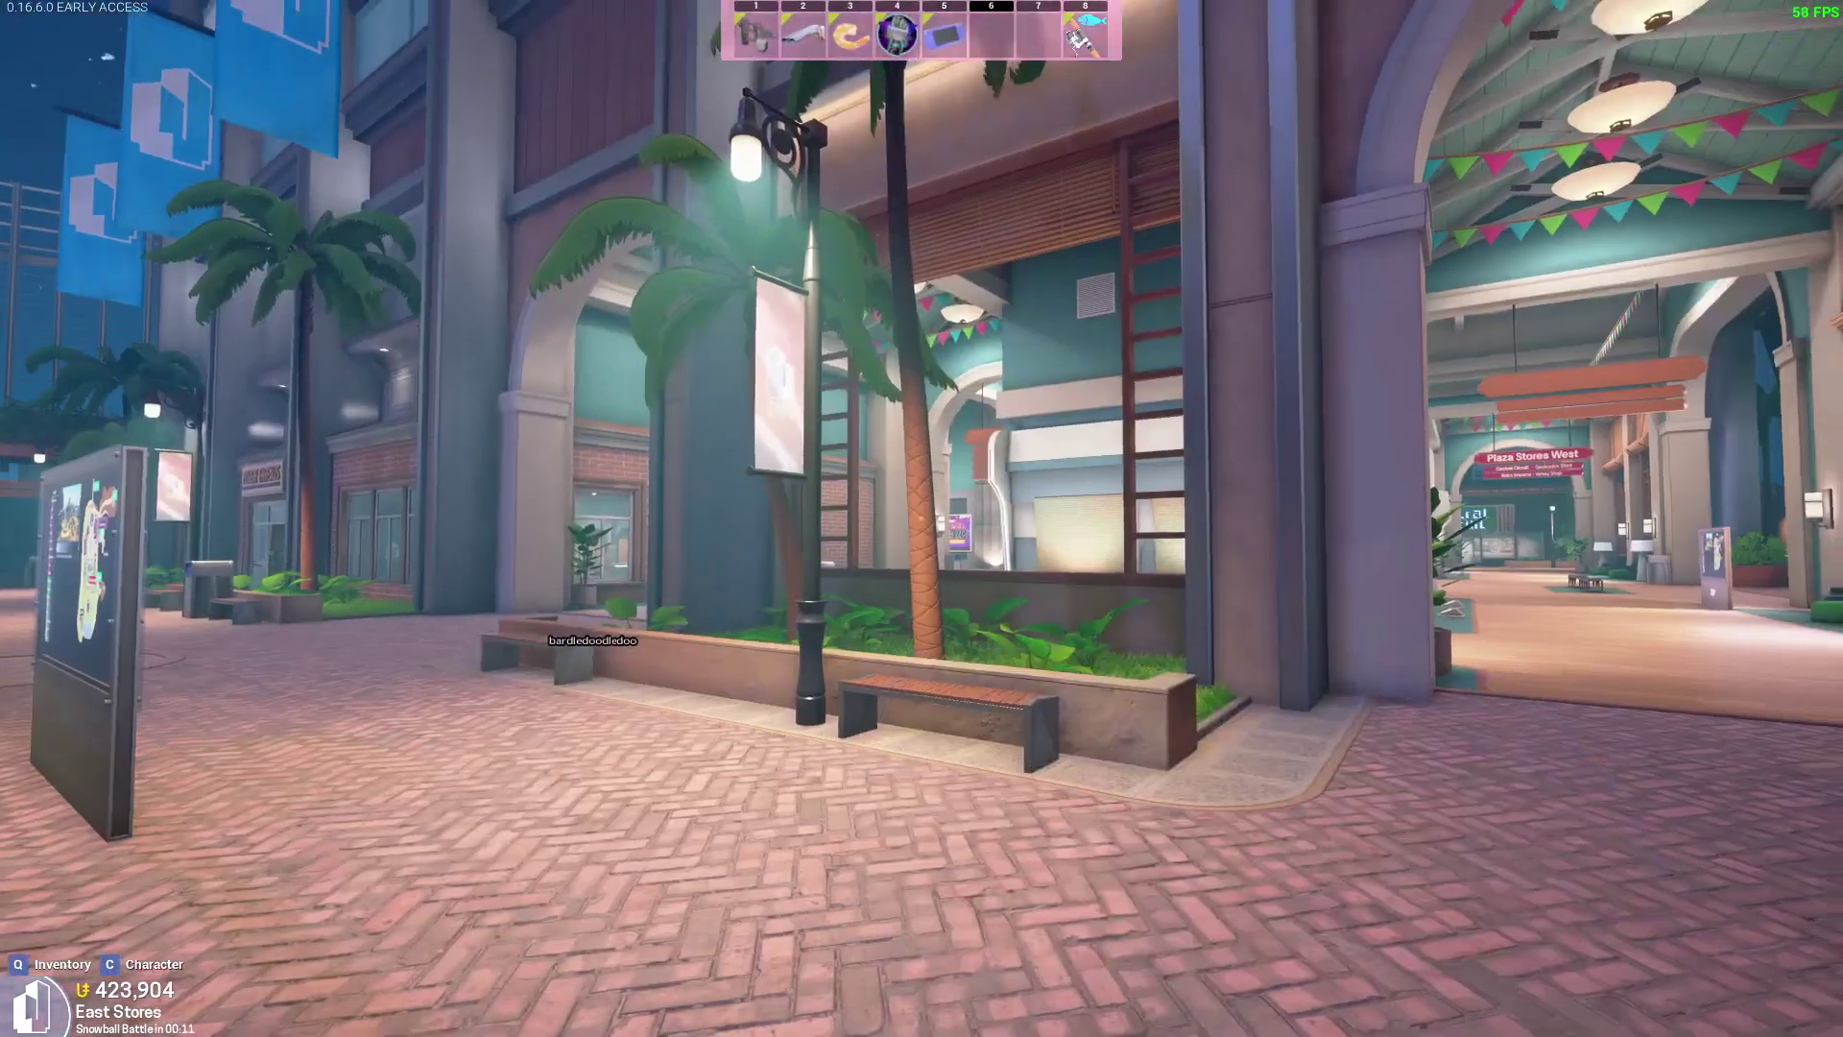
key("w")
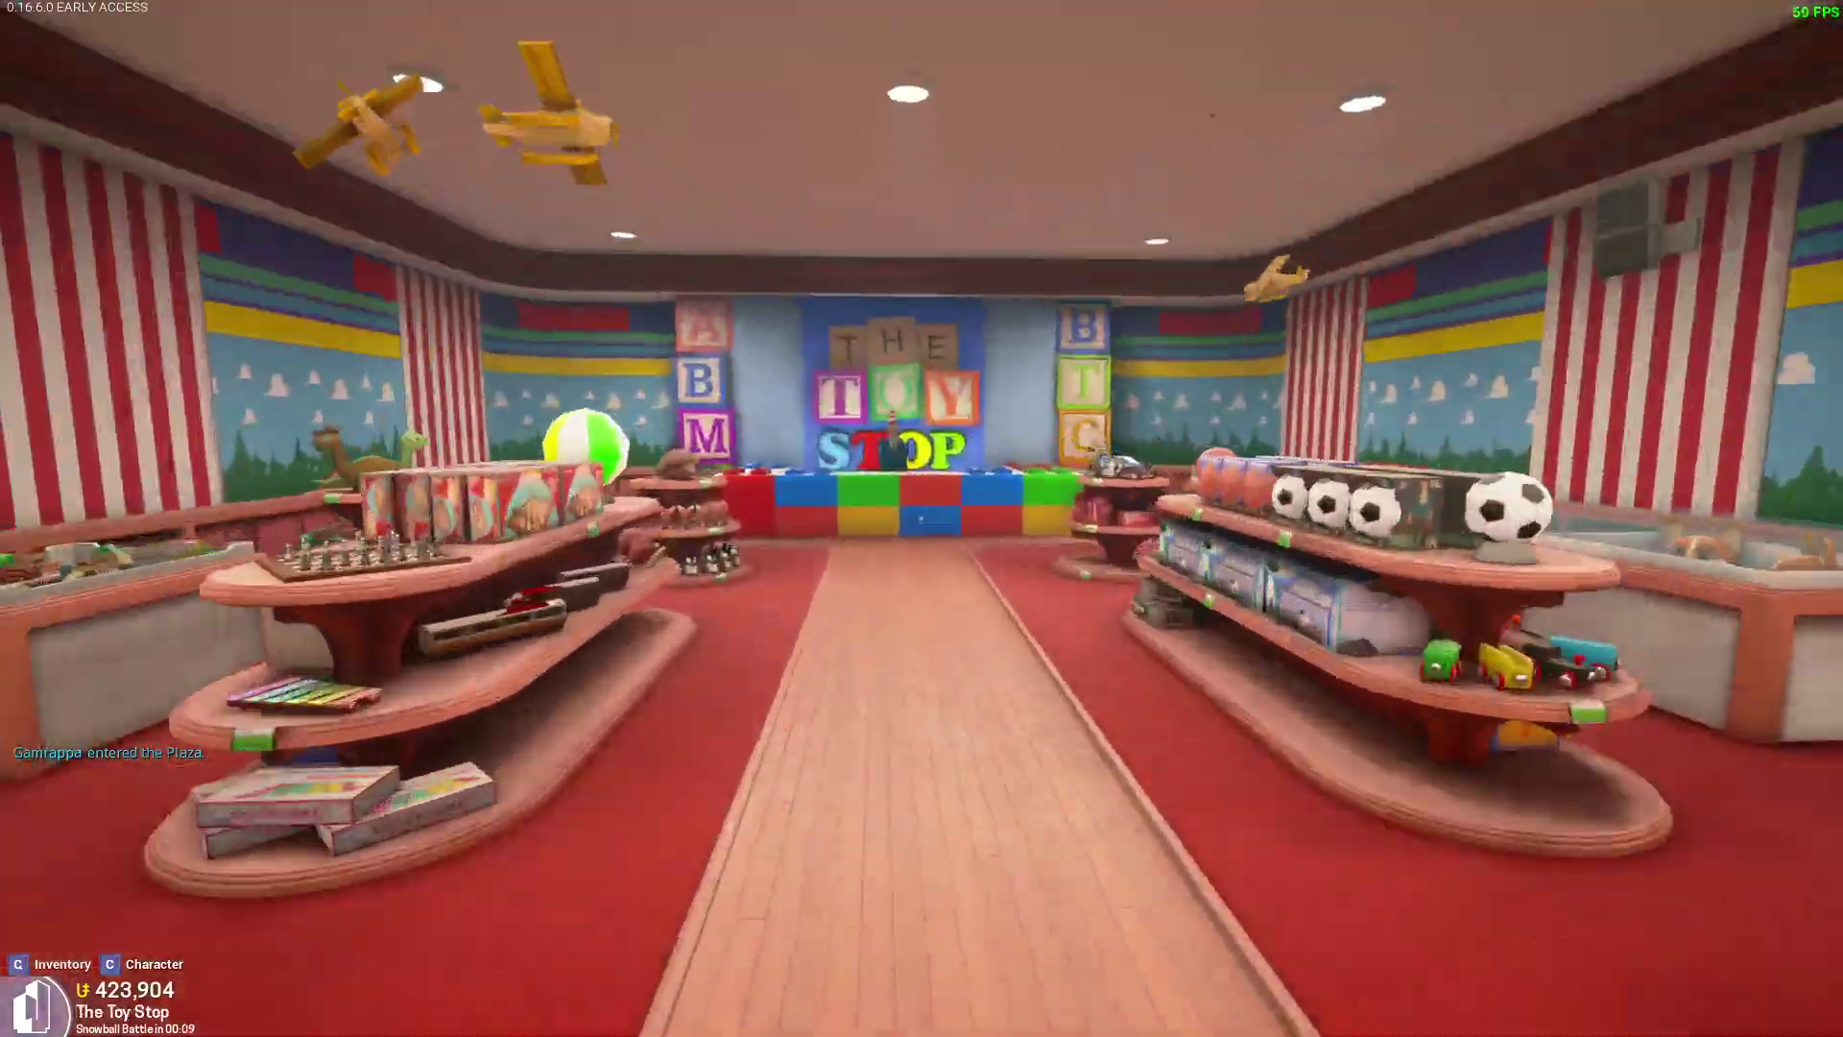
key("e")
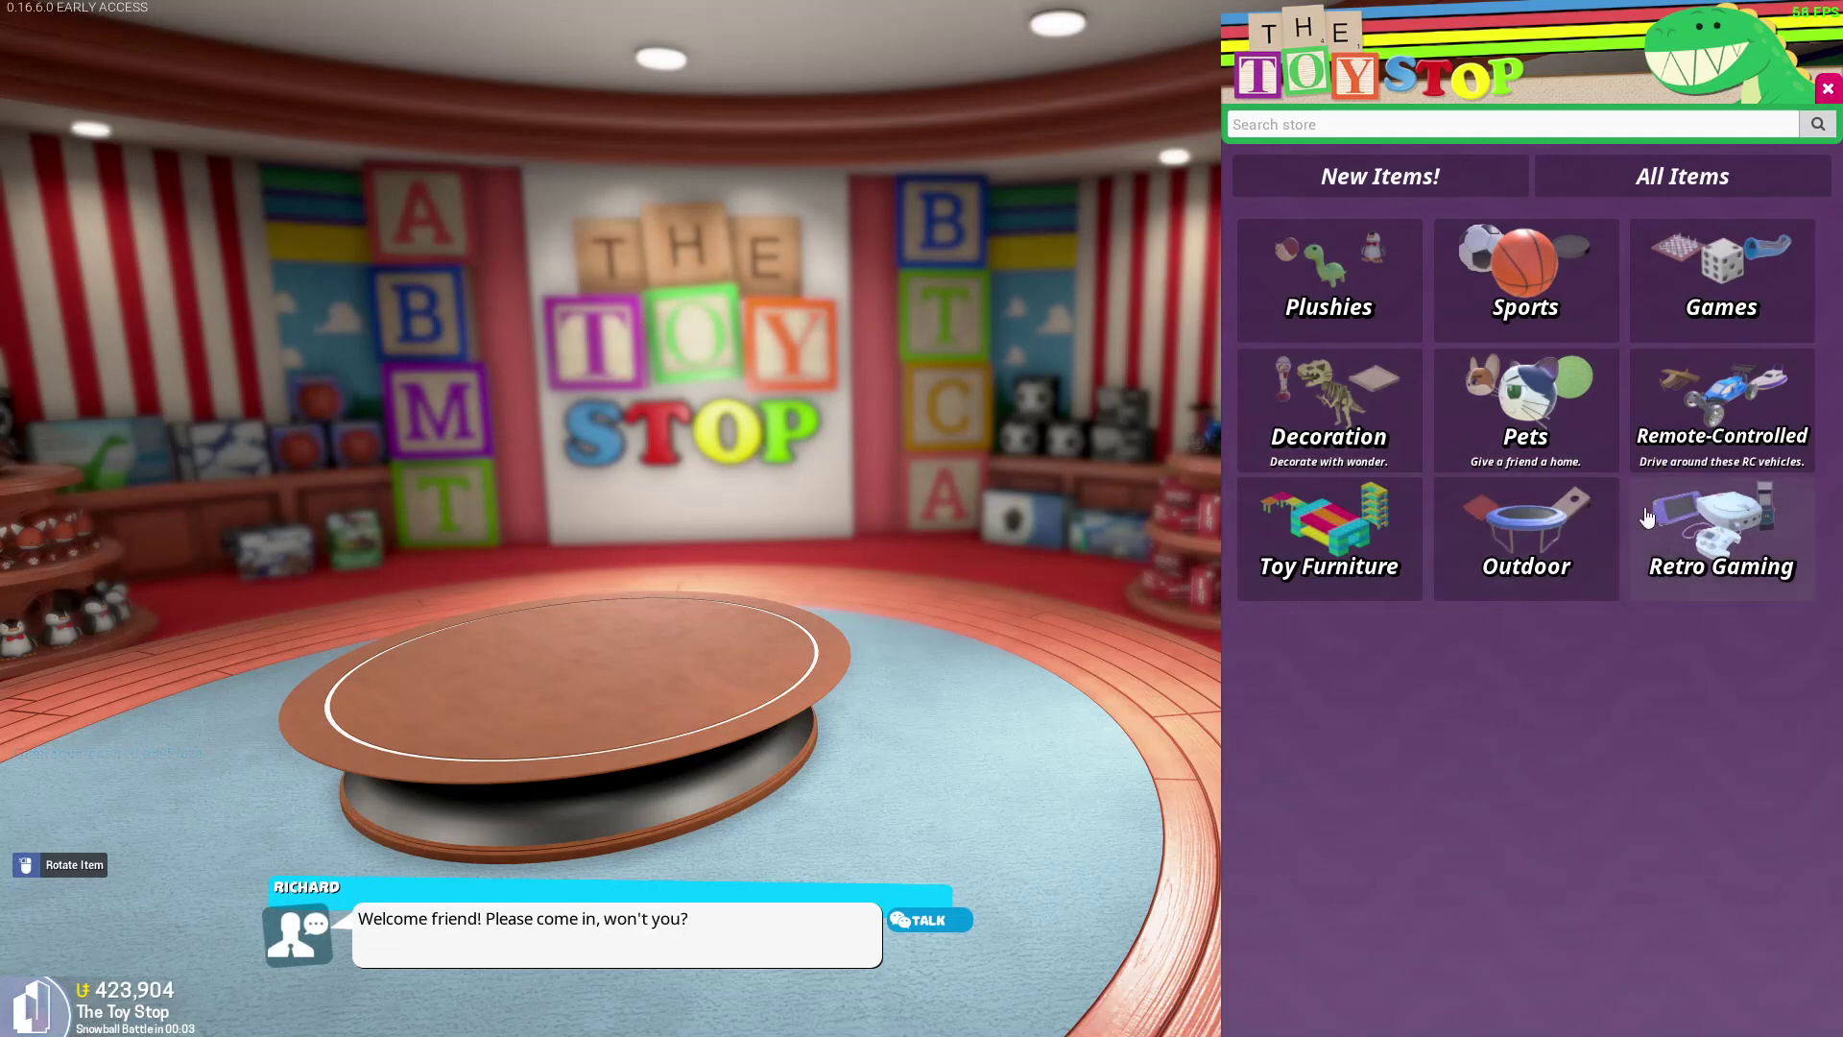
left_click(1689, 530)
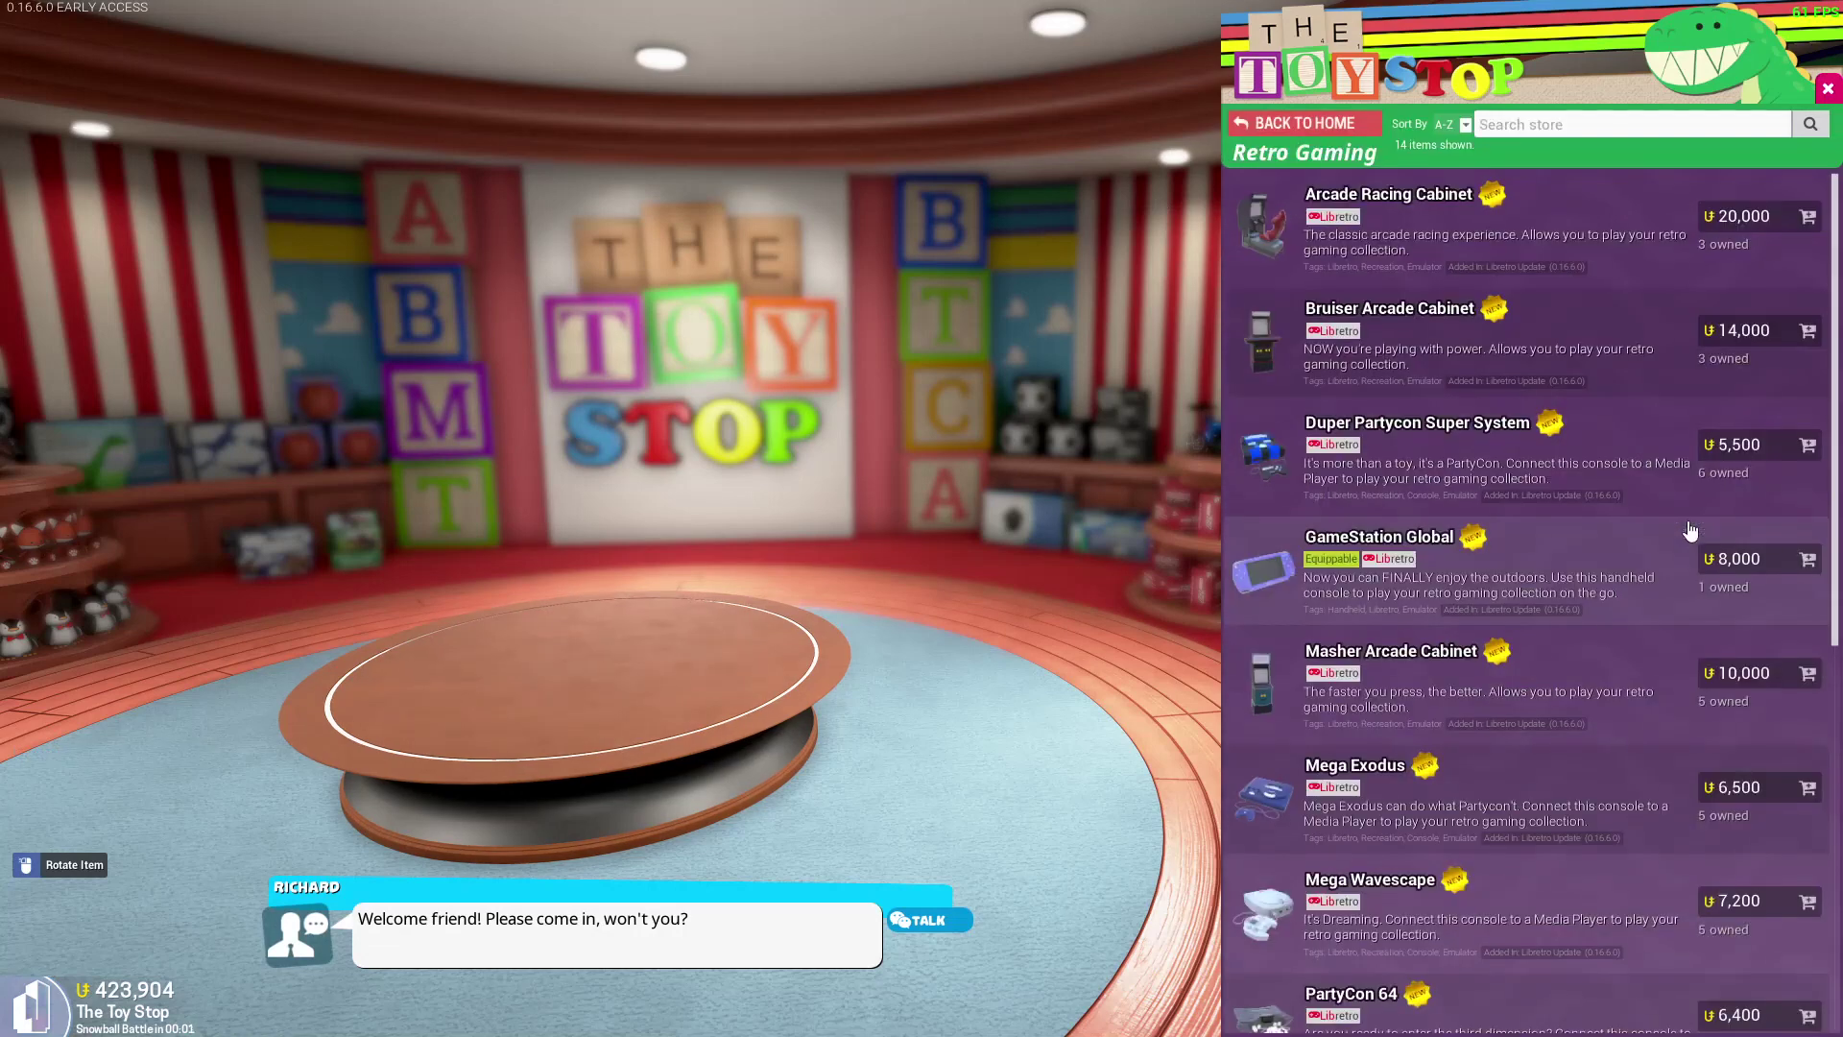
Preview the retro gaming items, including the Bruiser and Arcade Racing cabinets and the GameStation Global, and leave the store.
mouse_move(1403, 389)
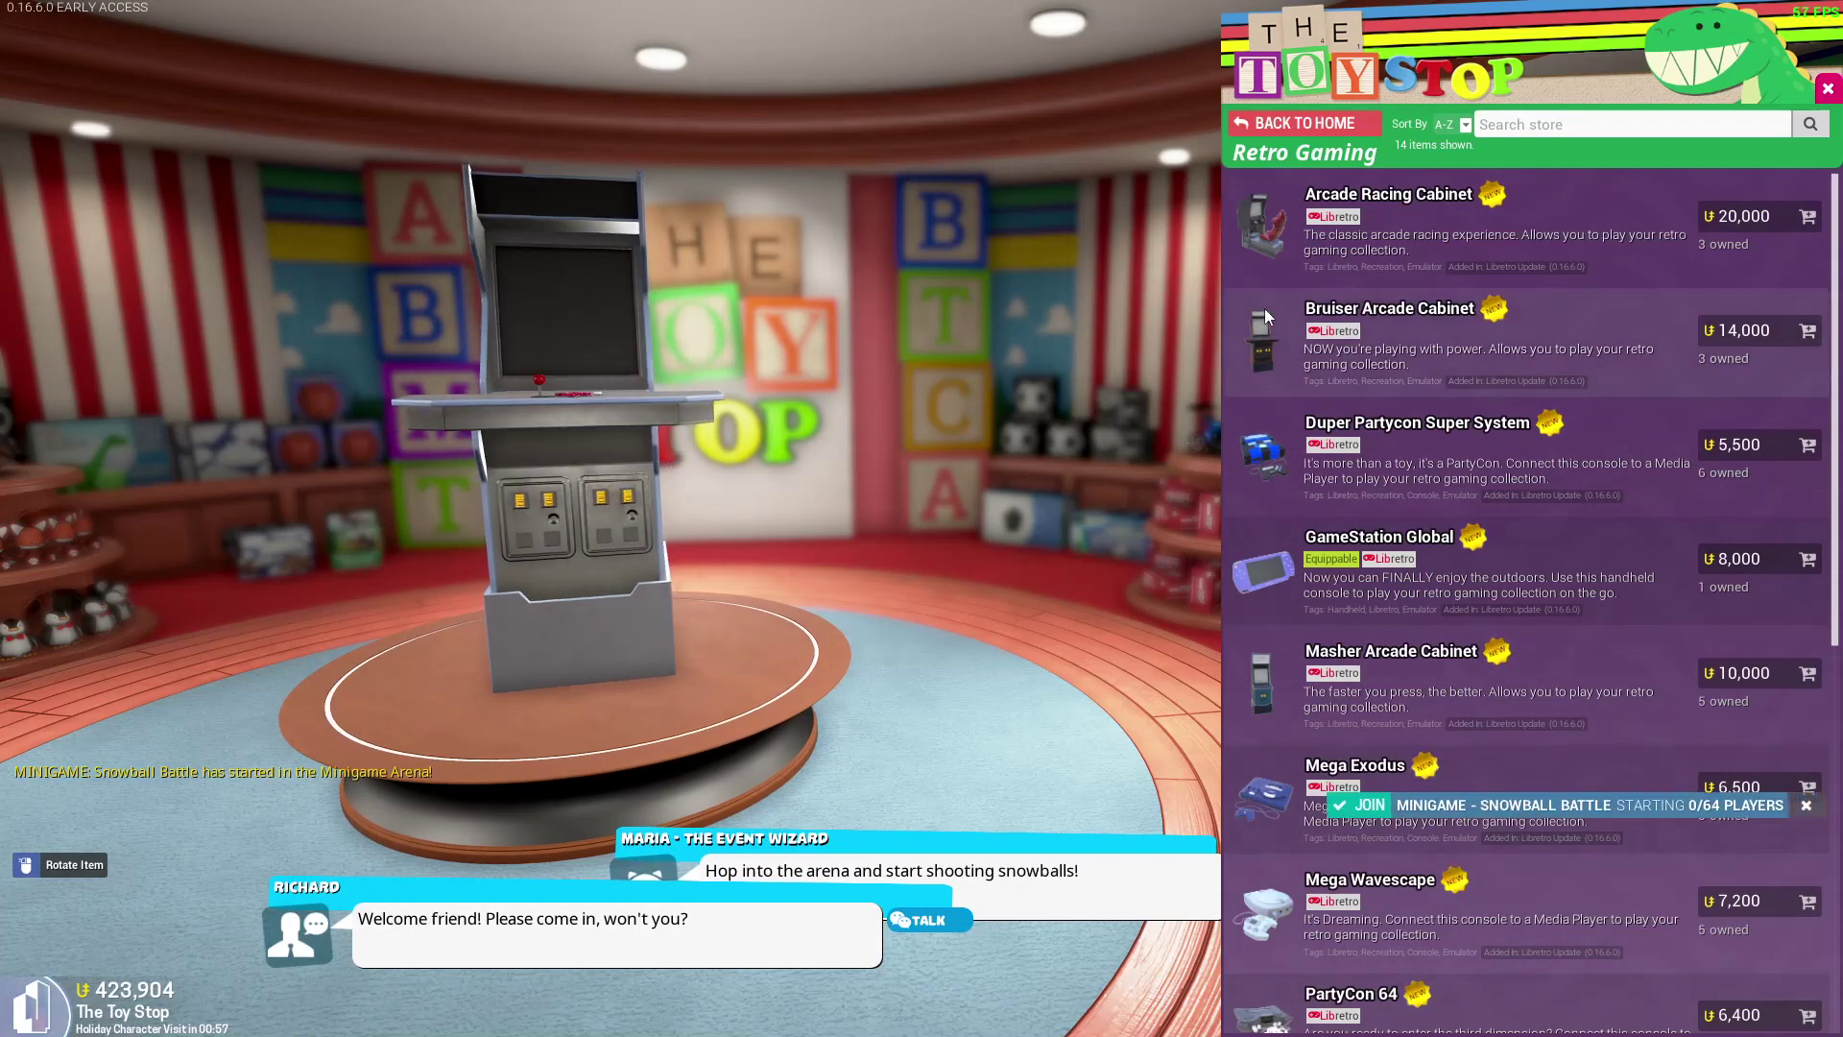
mouse_move(1310, 254)
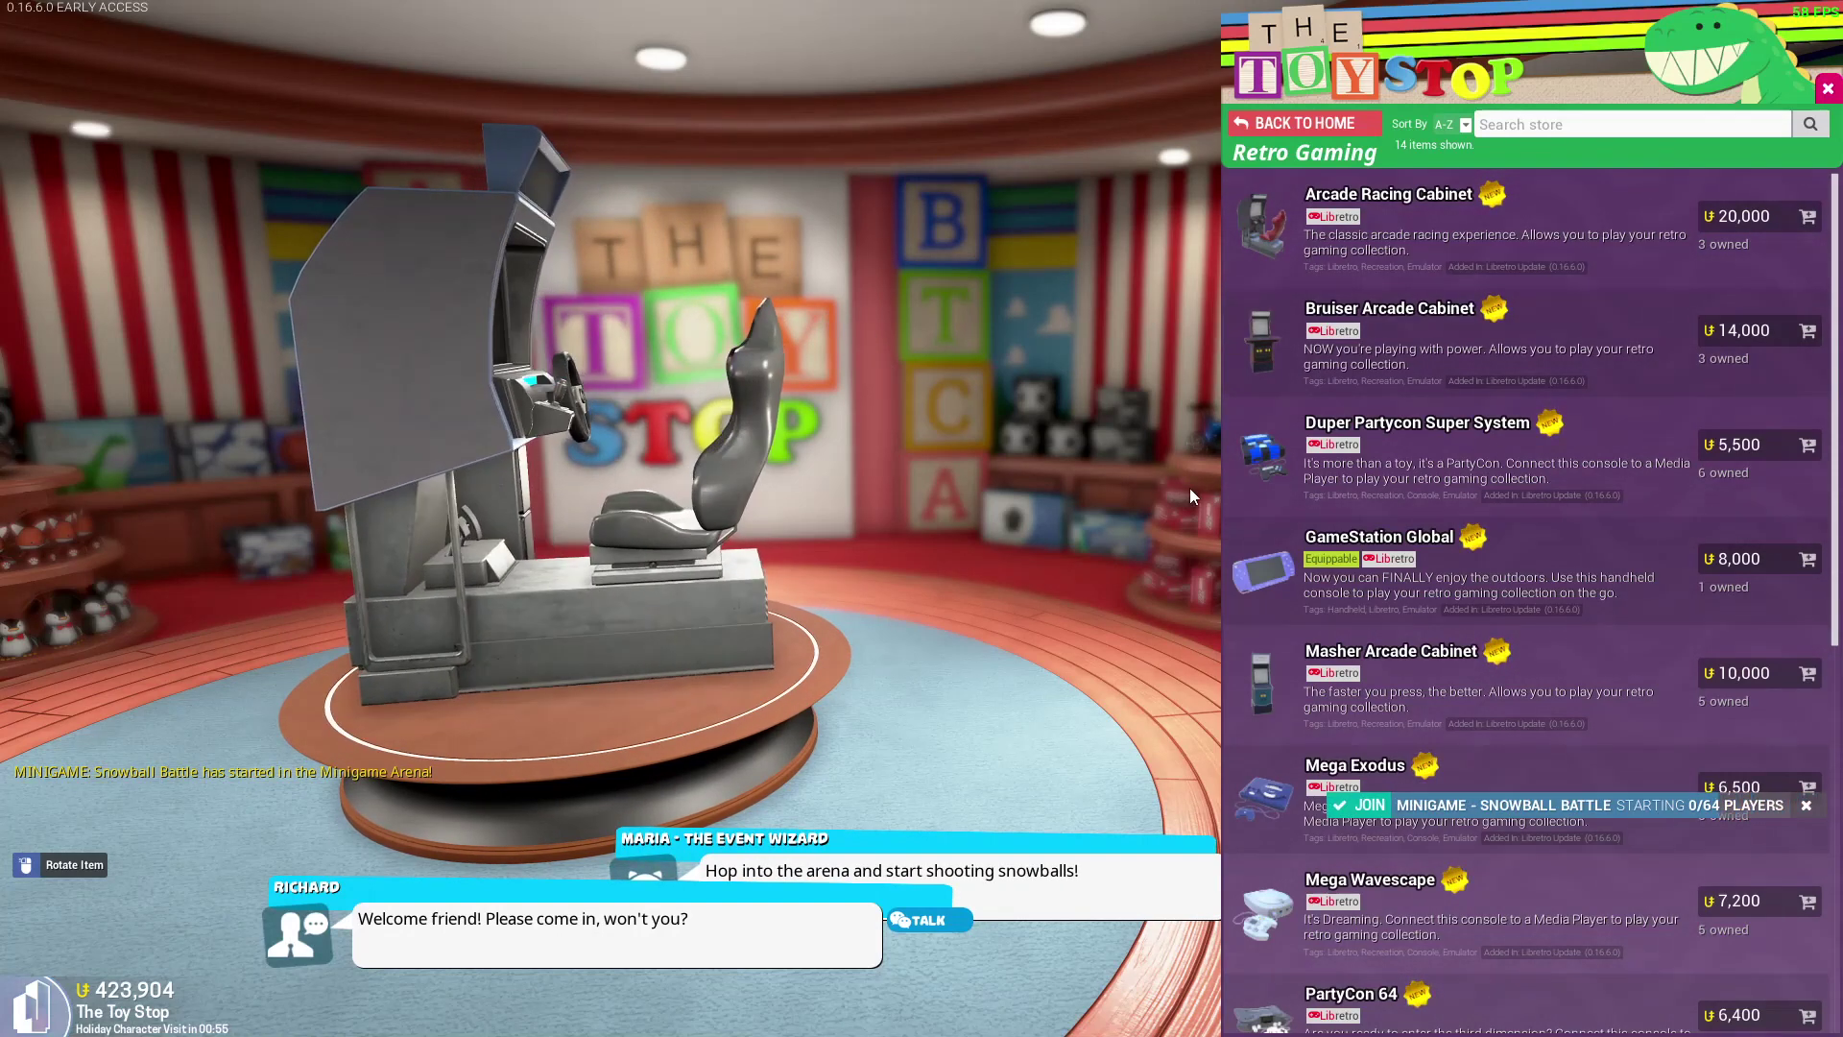
mouse_move(1282, 474)
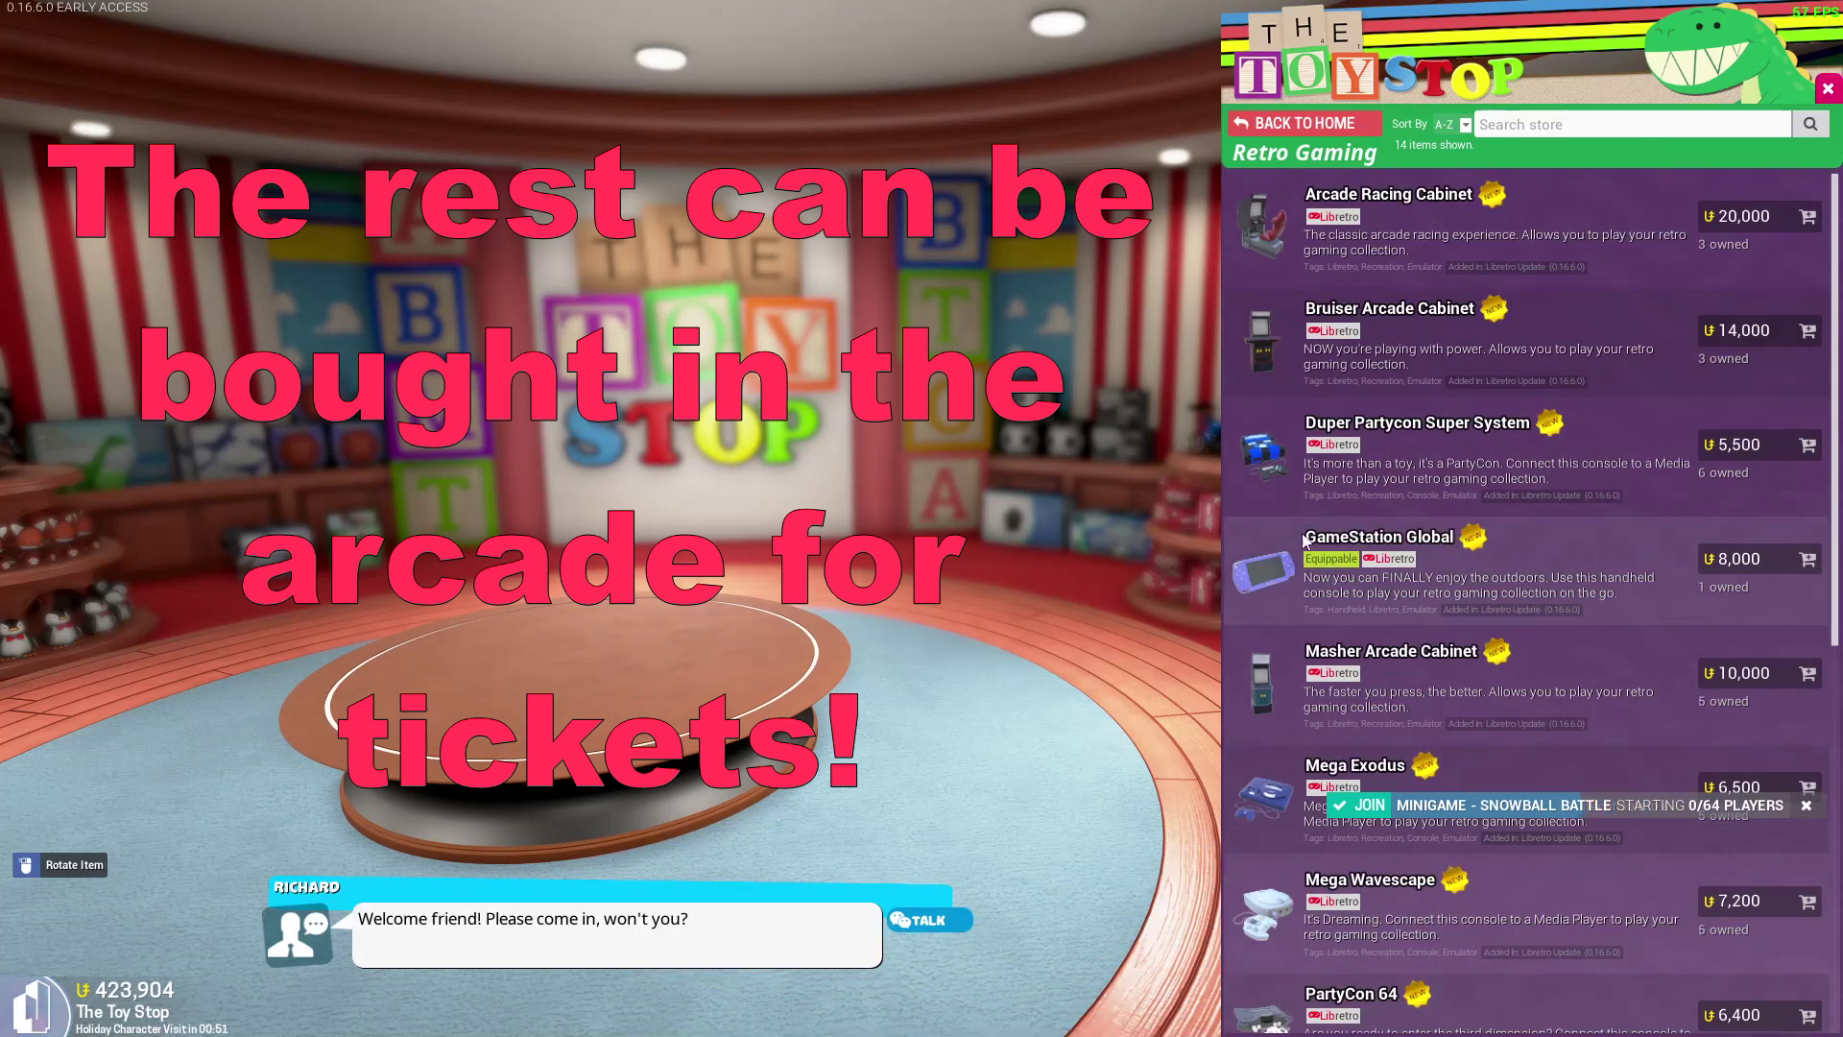
mouse_move(1351, 561)
key("Escape")
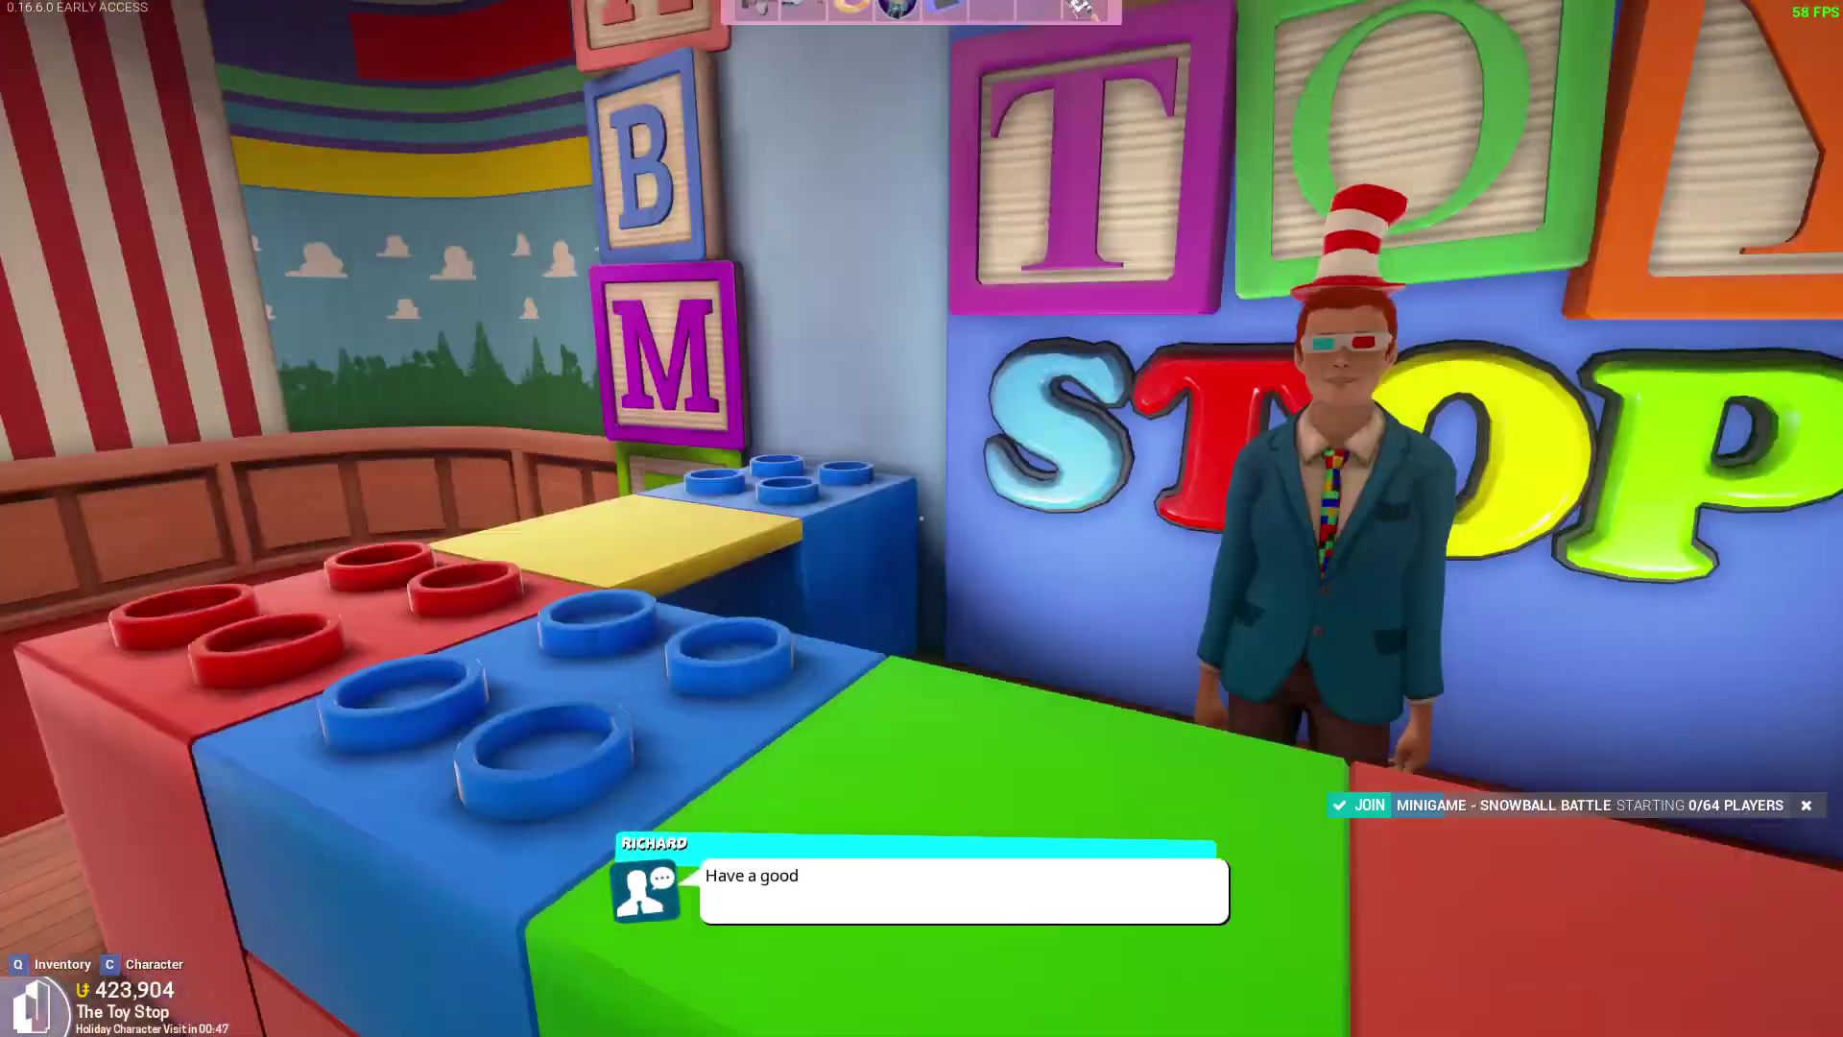
Equip the handheld console, walk out to the plaza and switch the console on.
key("5")
key("w")
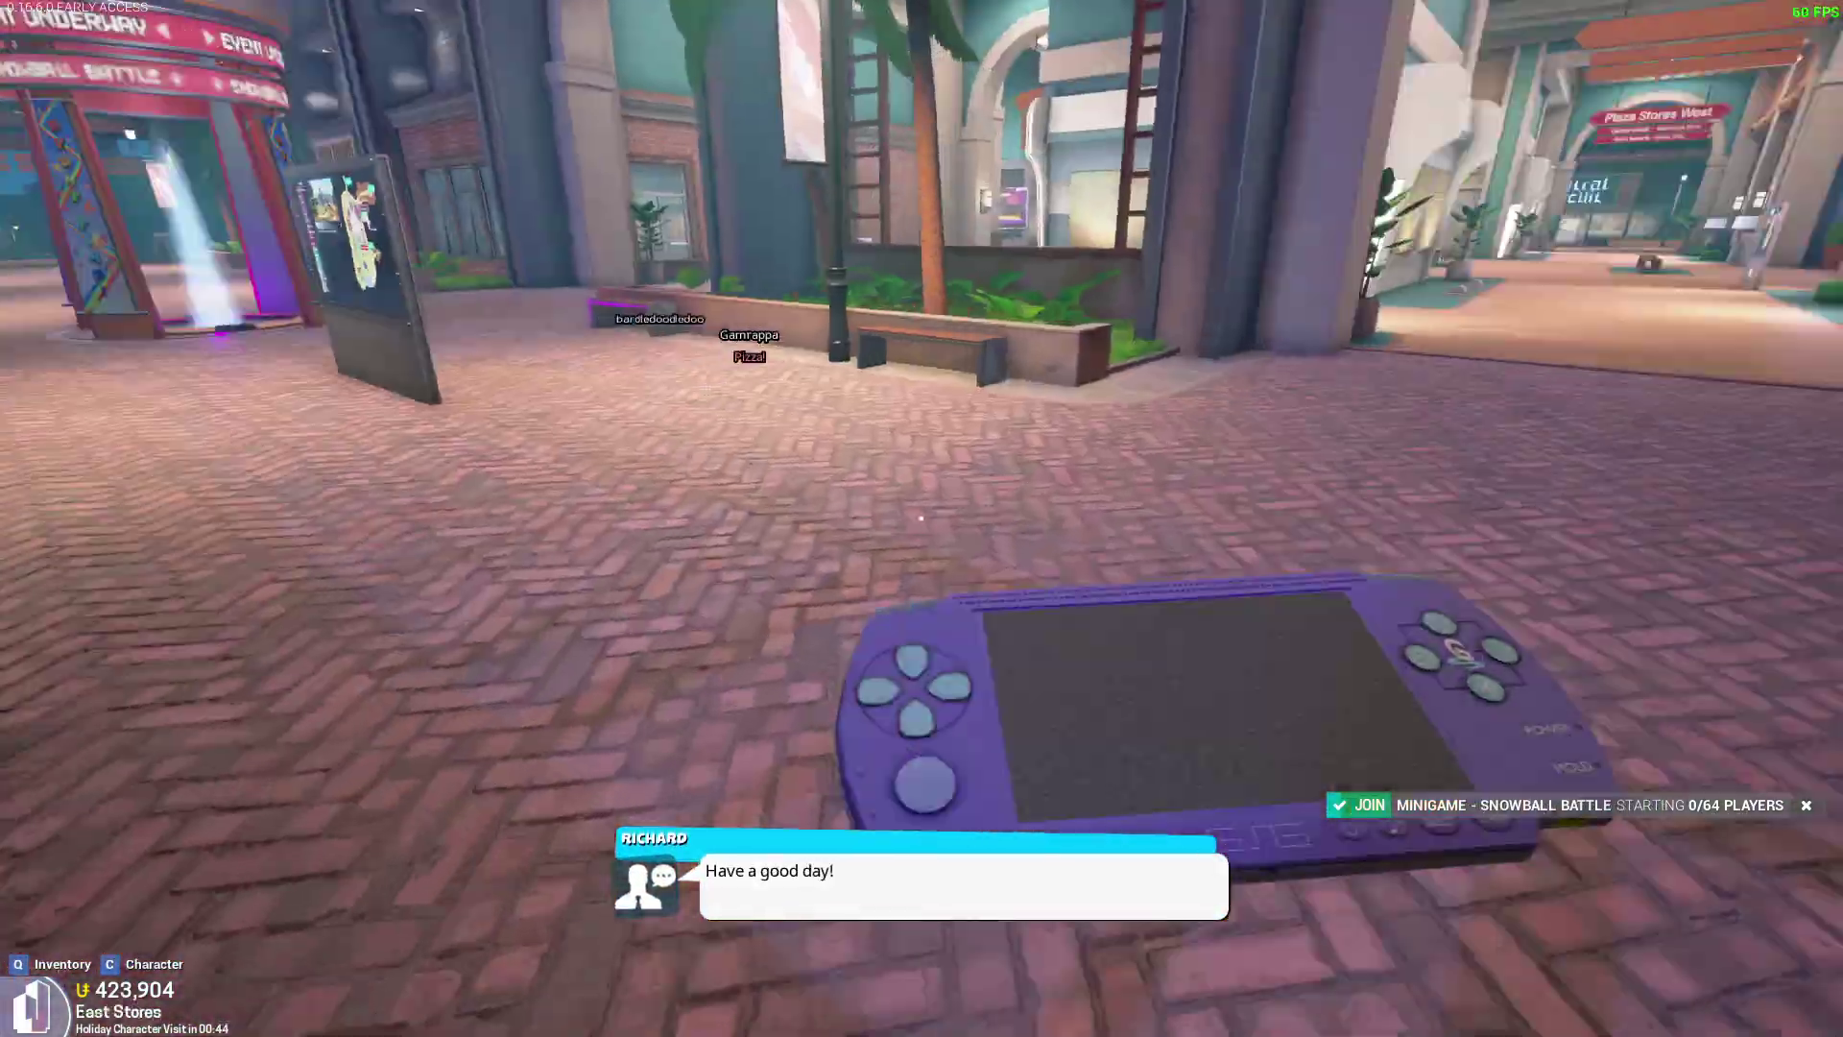
left_click(922, 518)
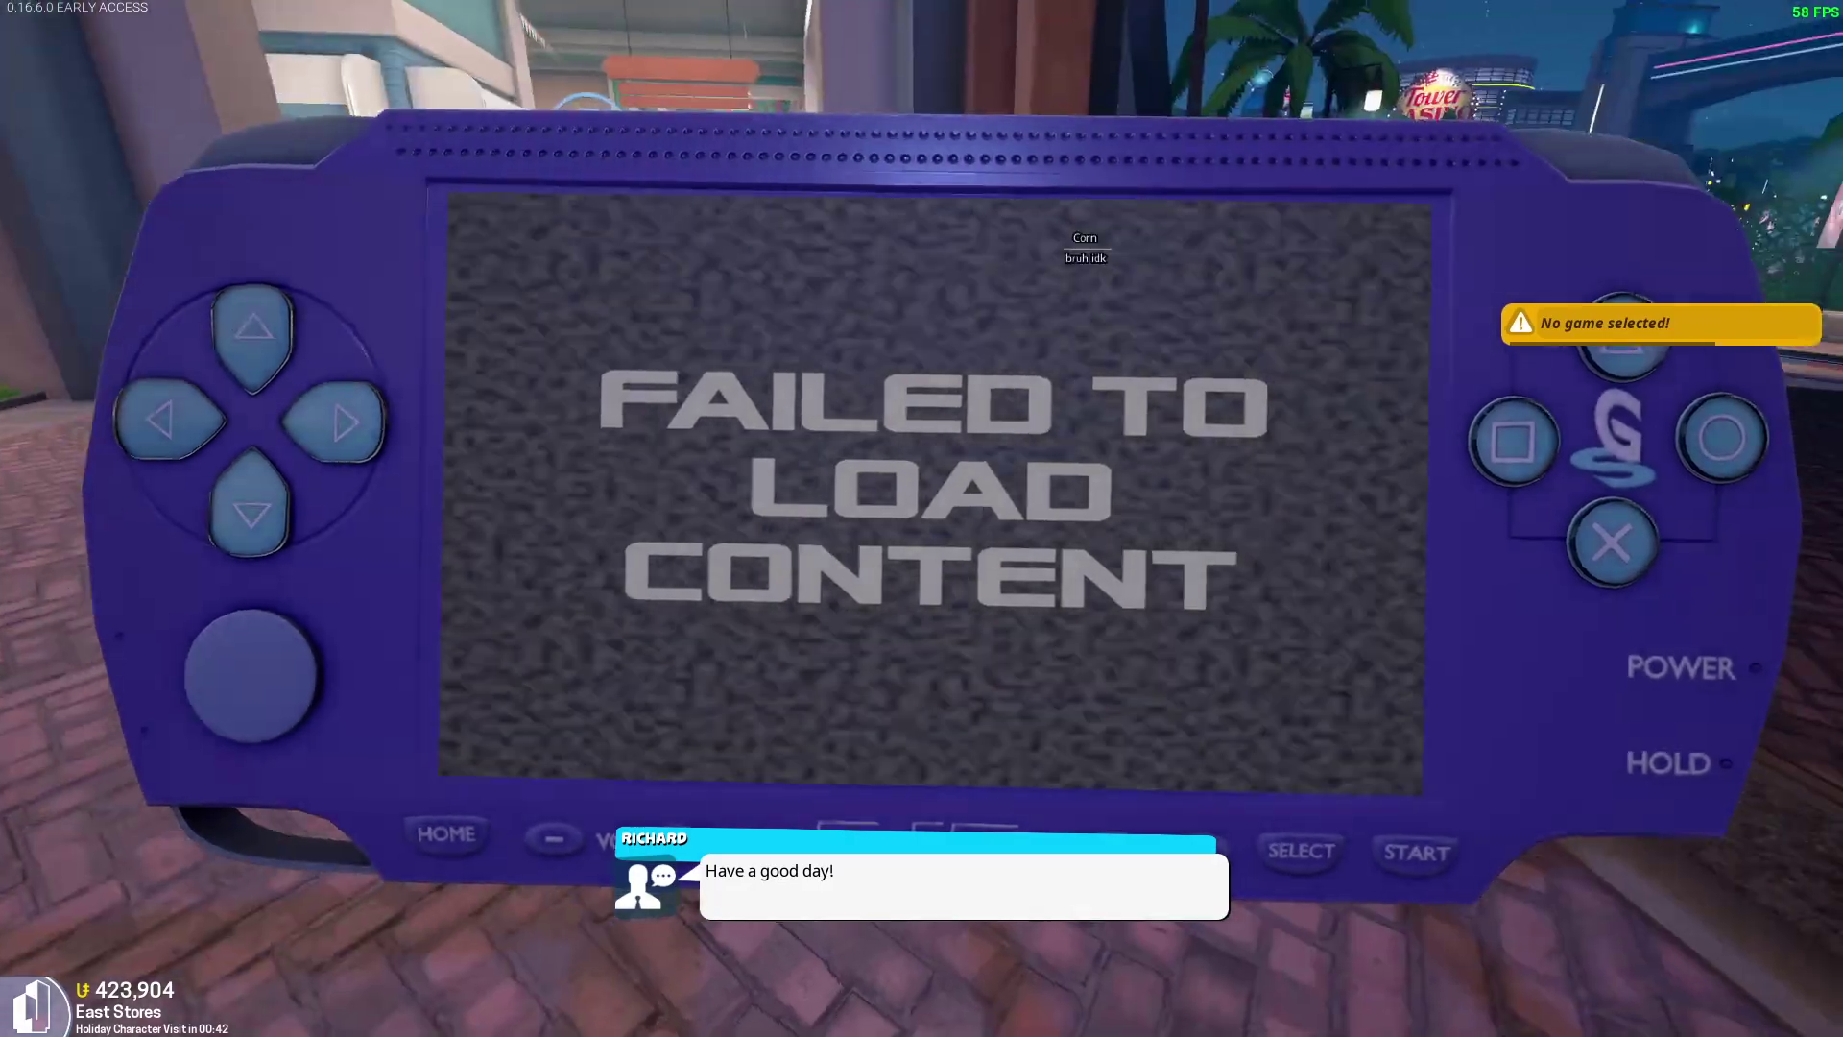
key("Escape")
left_click(921, 518)
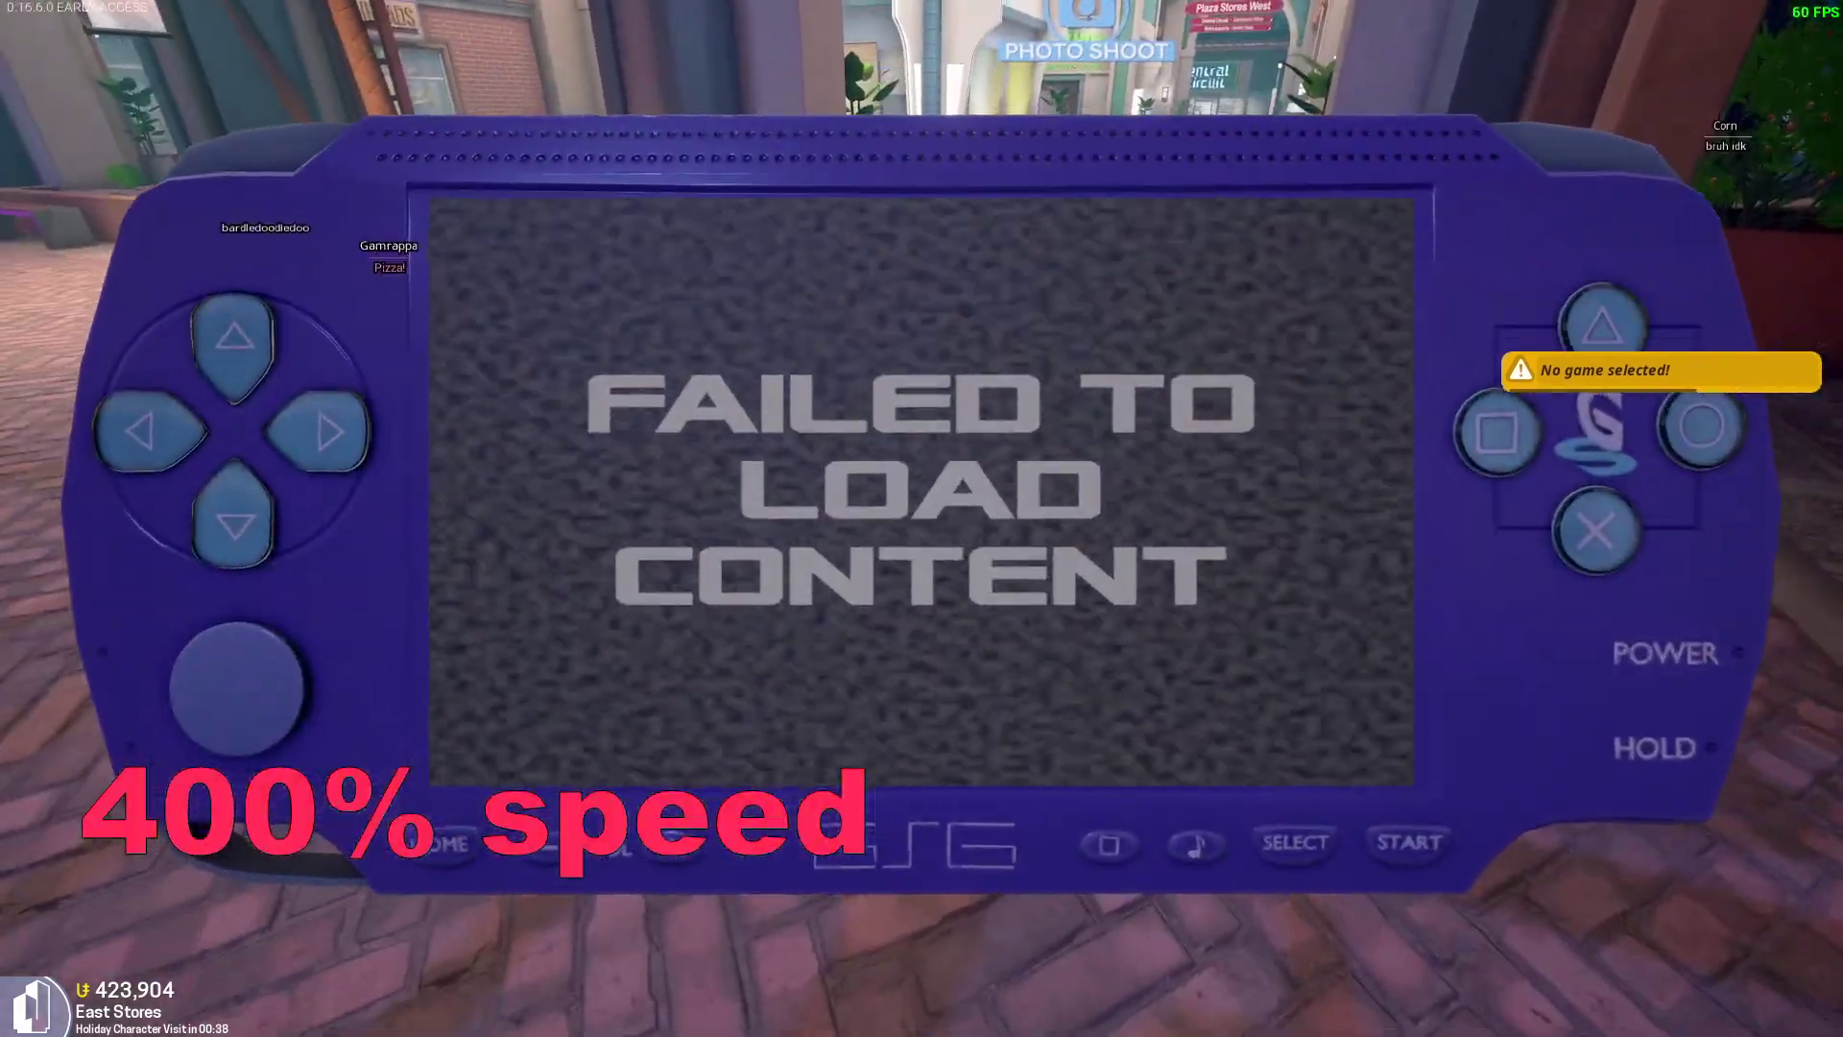
Load Pac-Man through the handheld's Game Select option and play it in the plaza.
key("Escape")
key("Down")
key("Down")
key("Down")
key("Down")
key("Down")
key("Return")
left_click(998, 322)
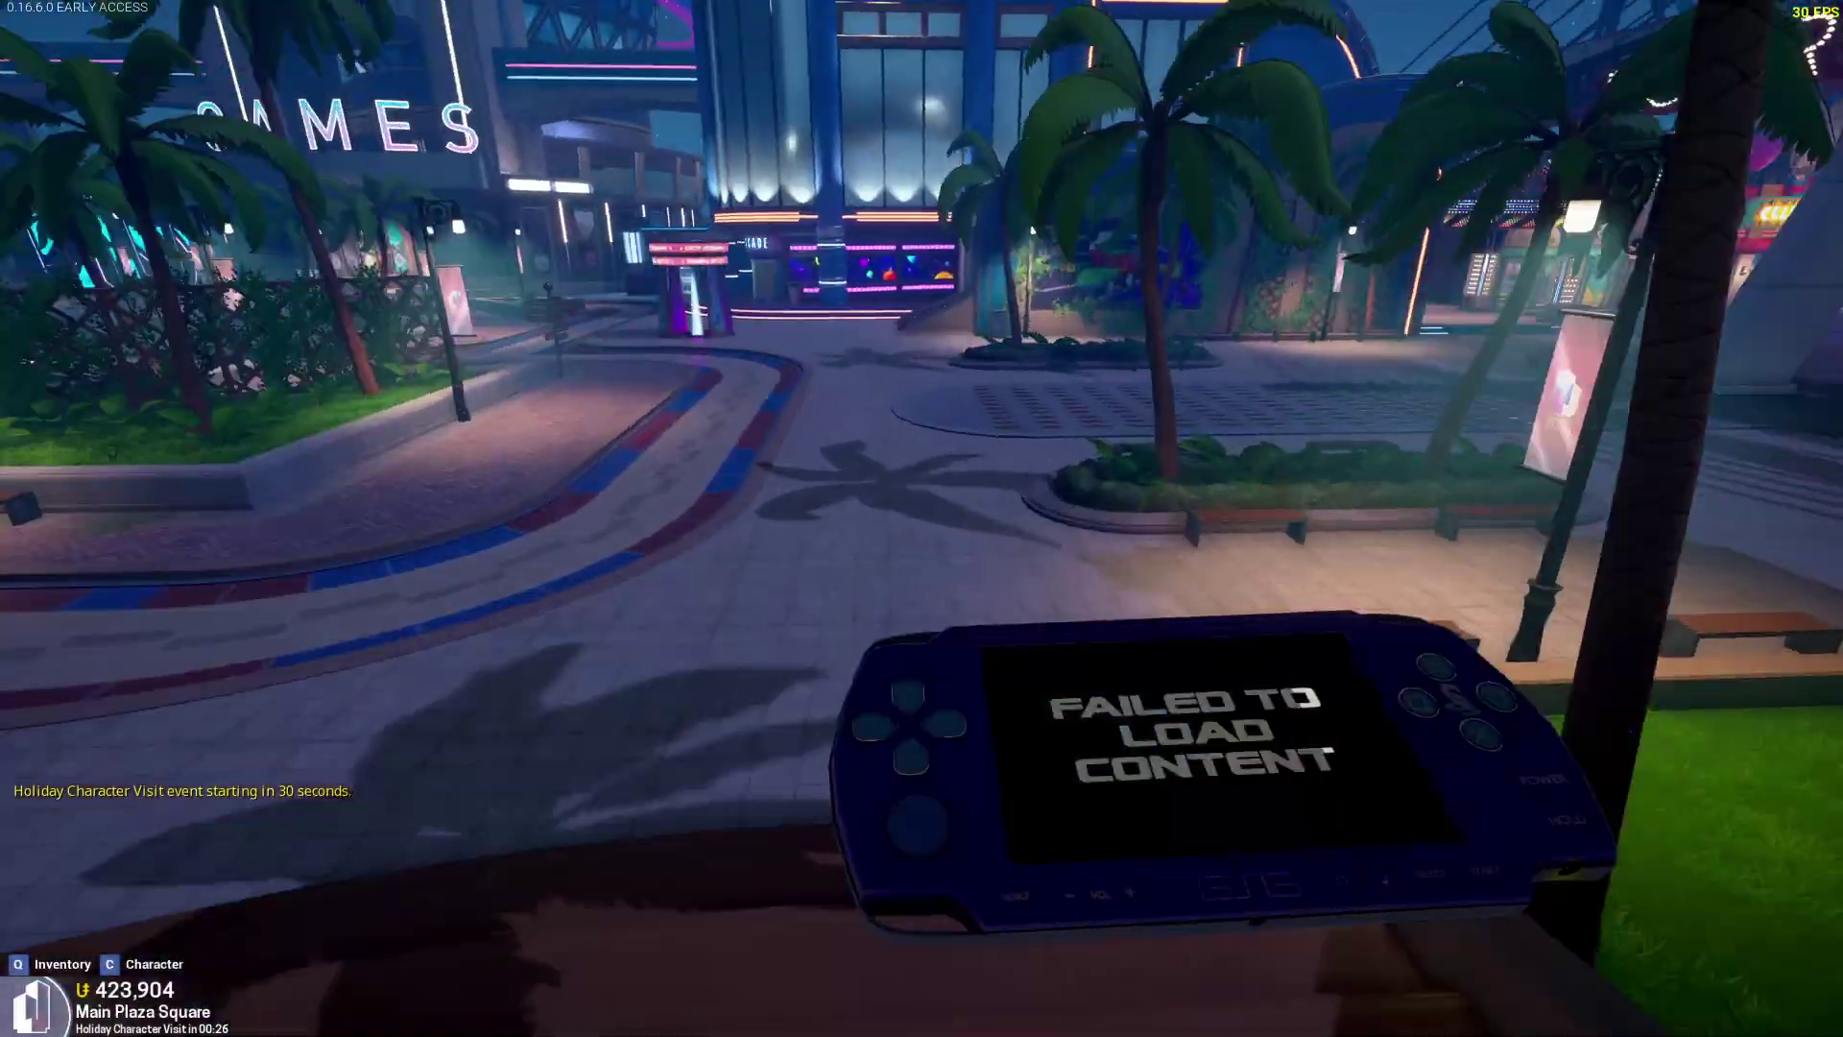
key("Escape")
key("Return")
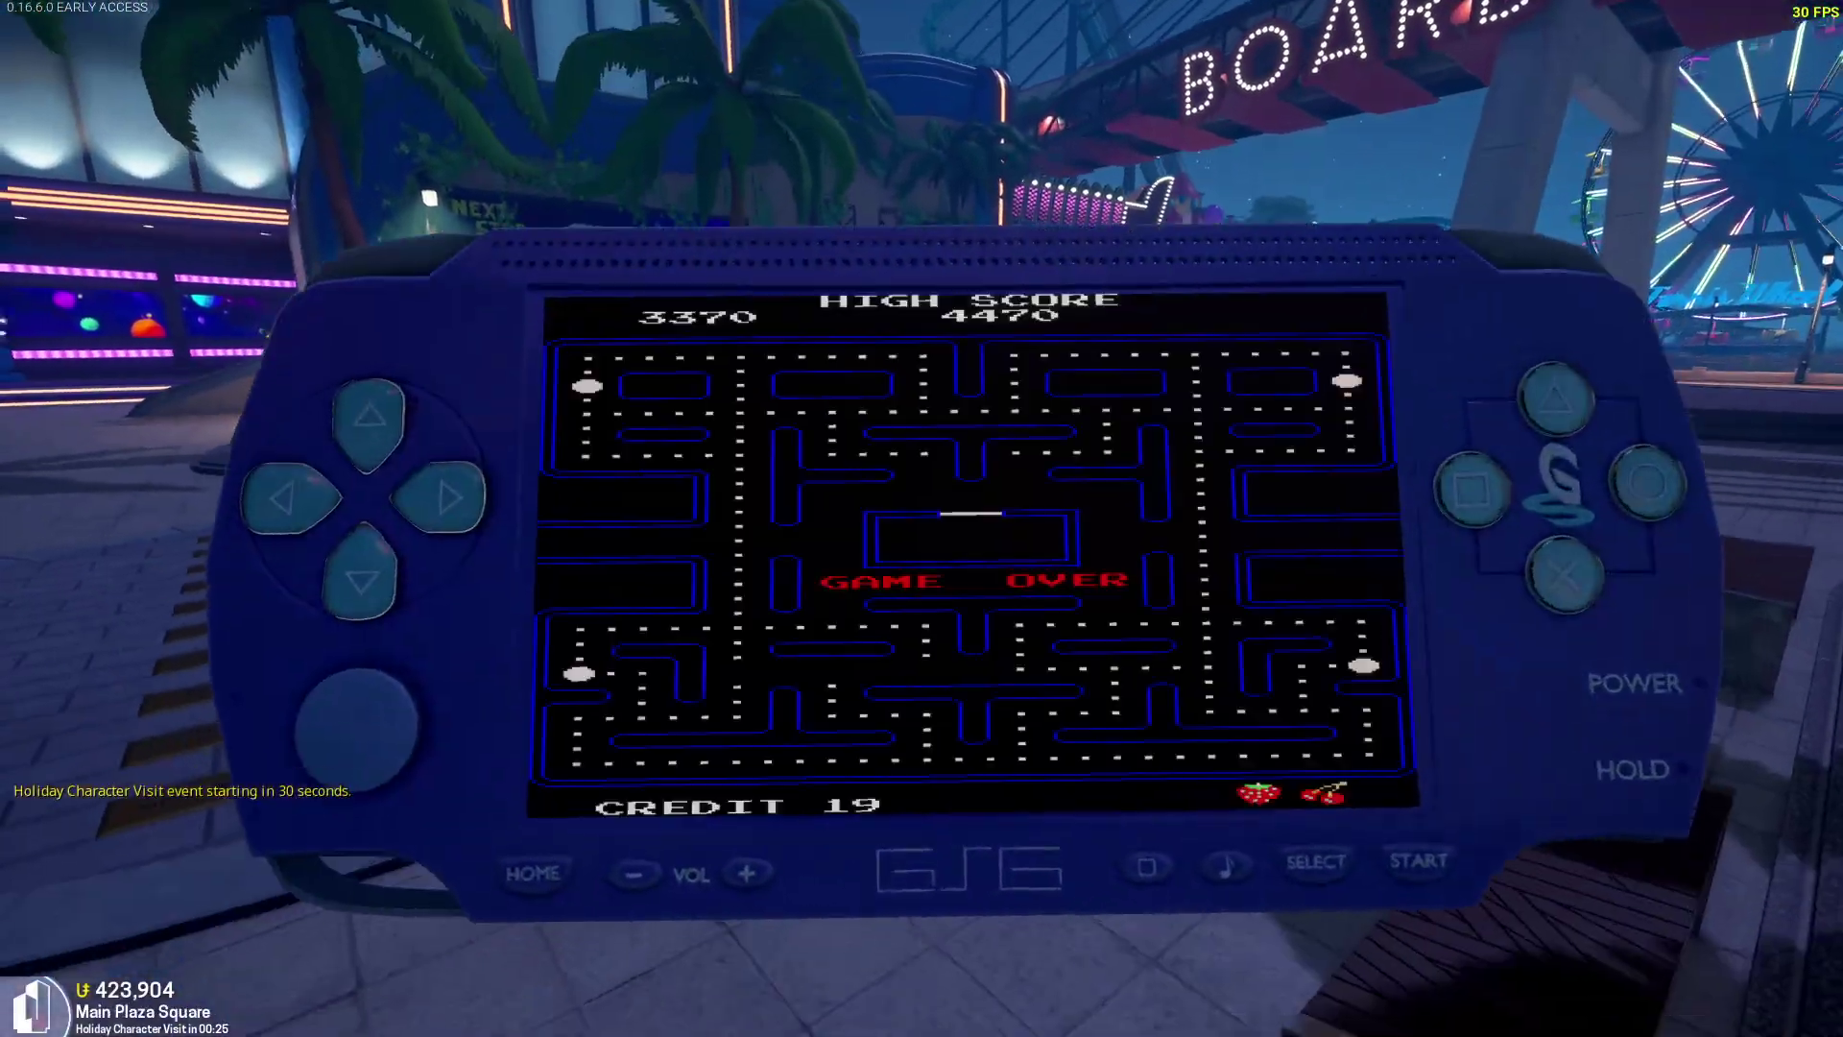
key("Return")
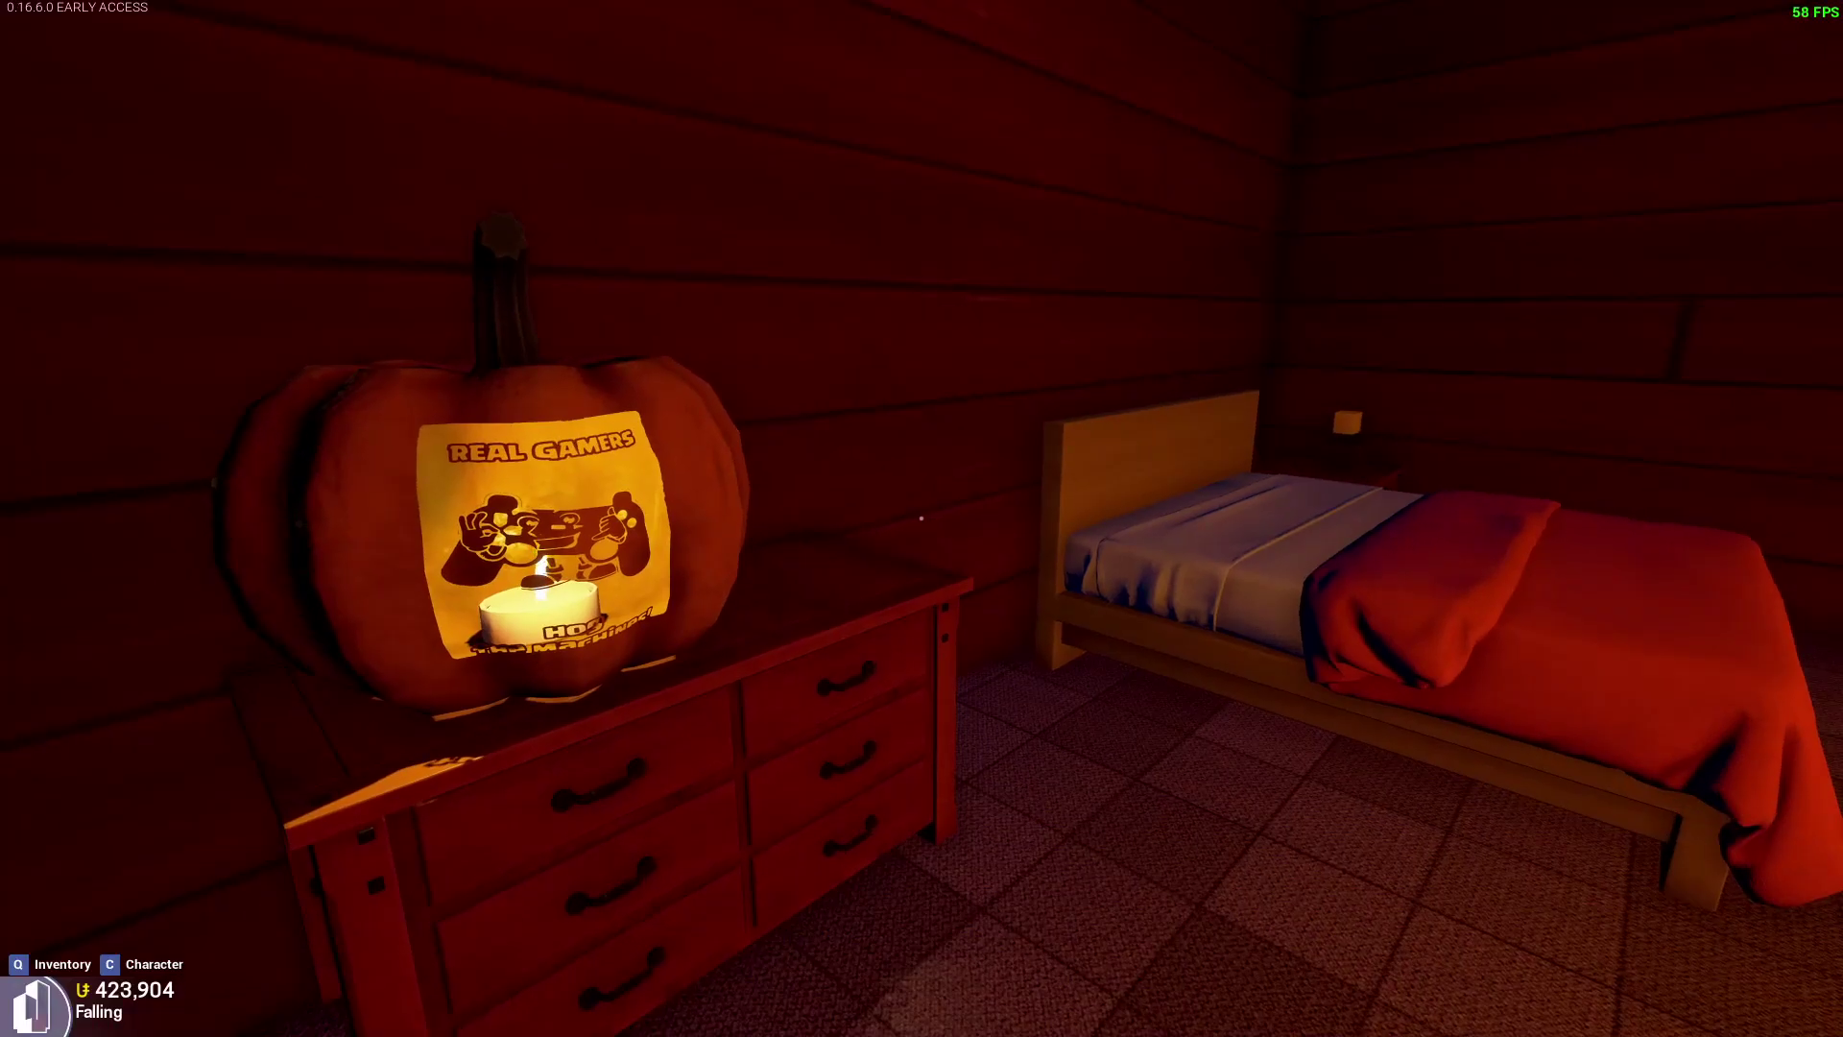
Equip the handheld console from slot 5 in the condo bedroom and check the condo inventory.
key("6")
key("5")
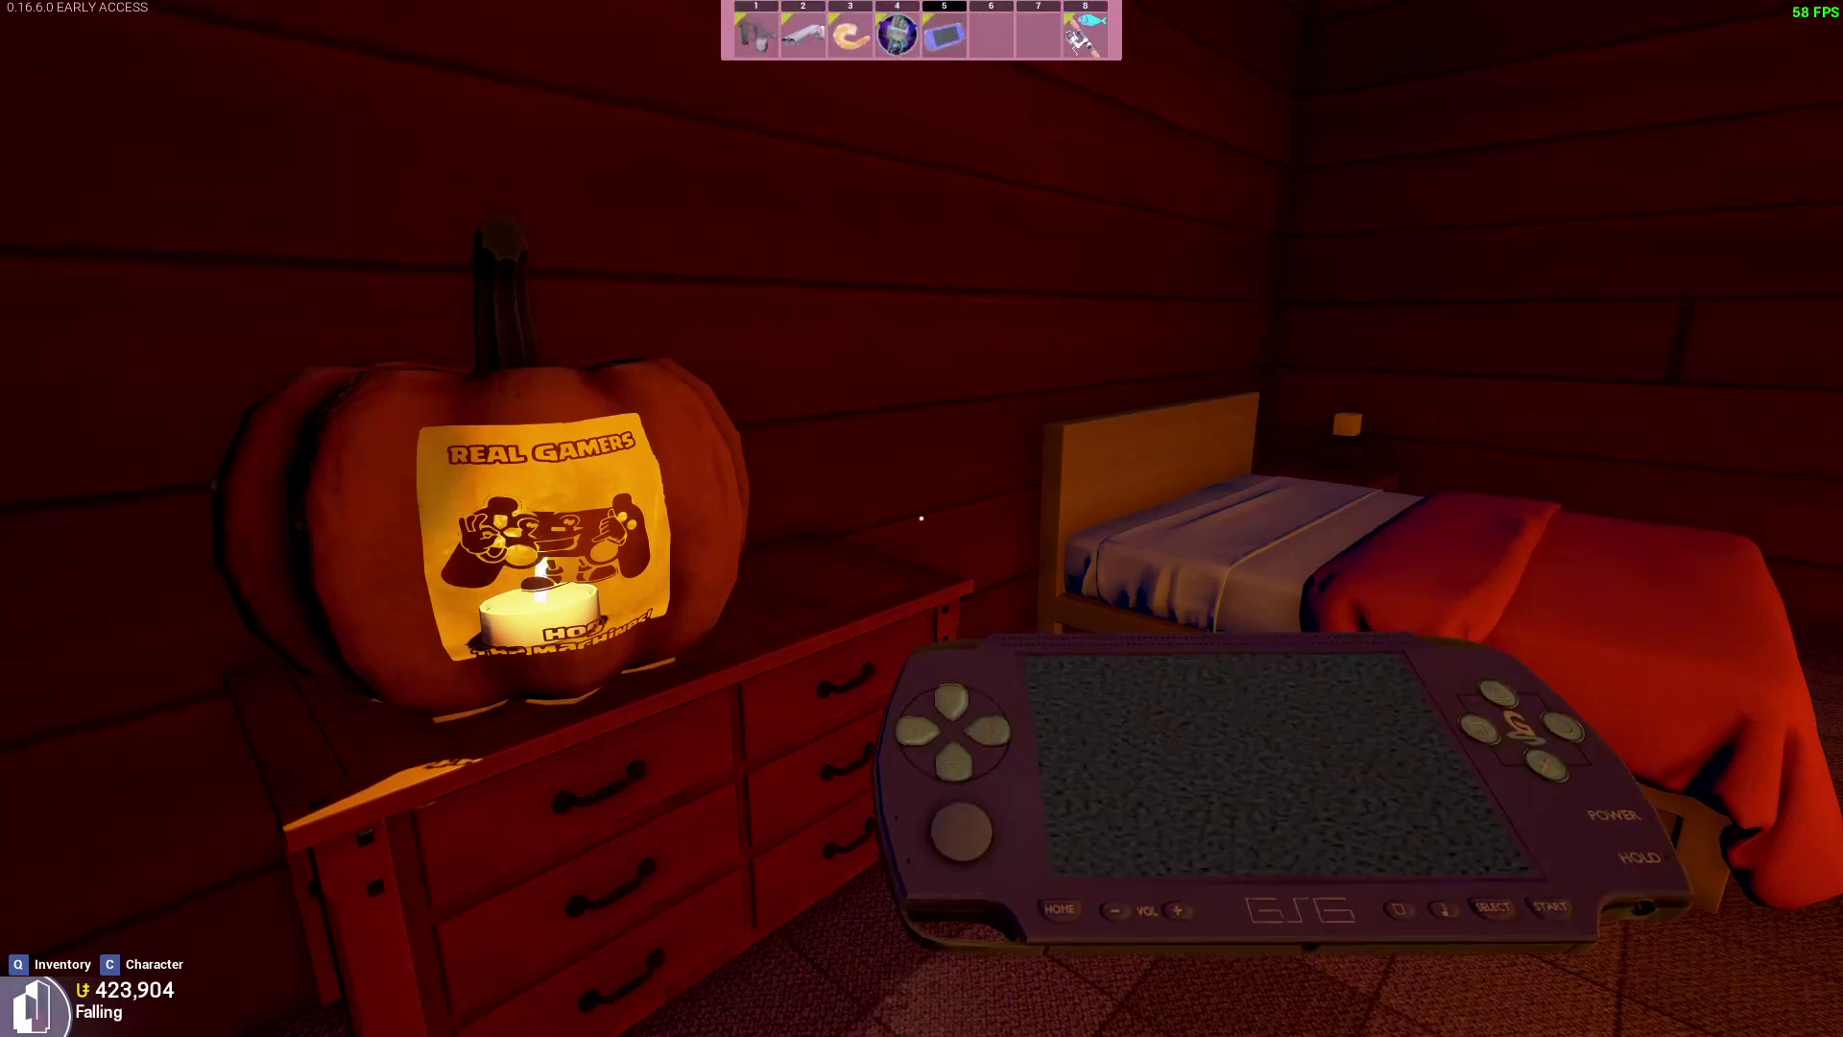
key("q")
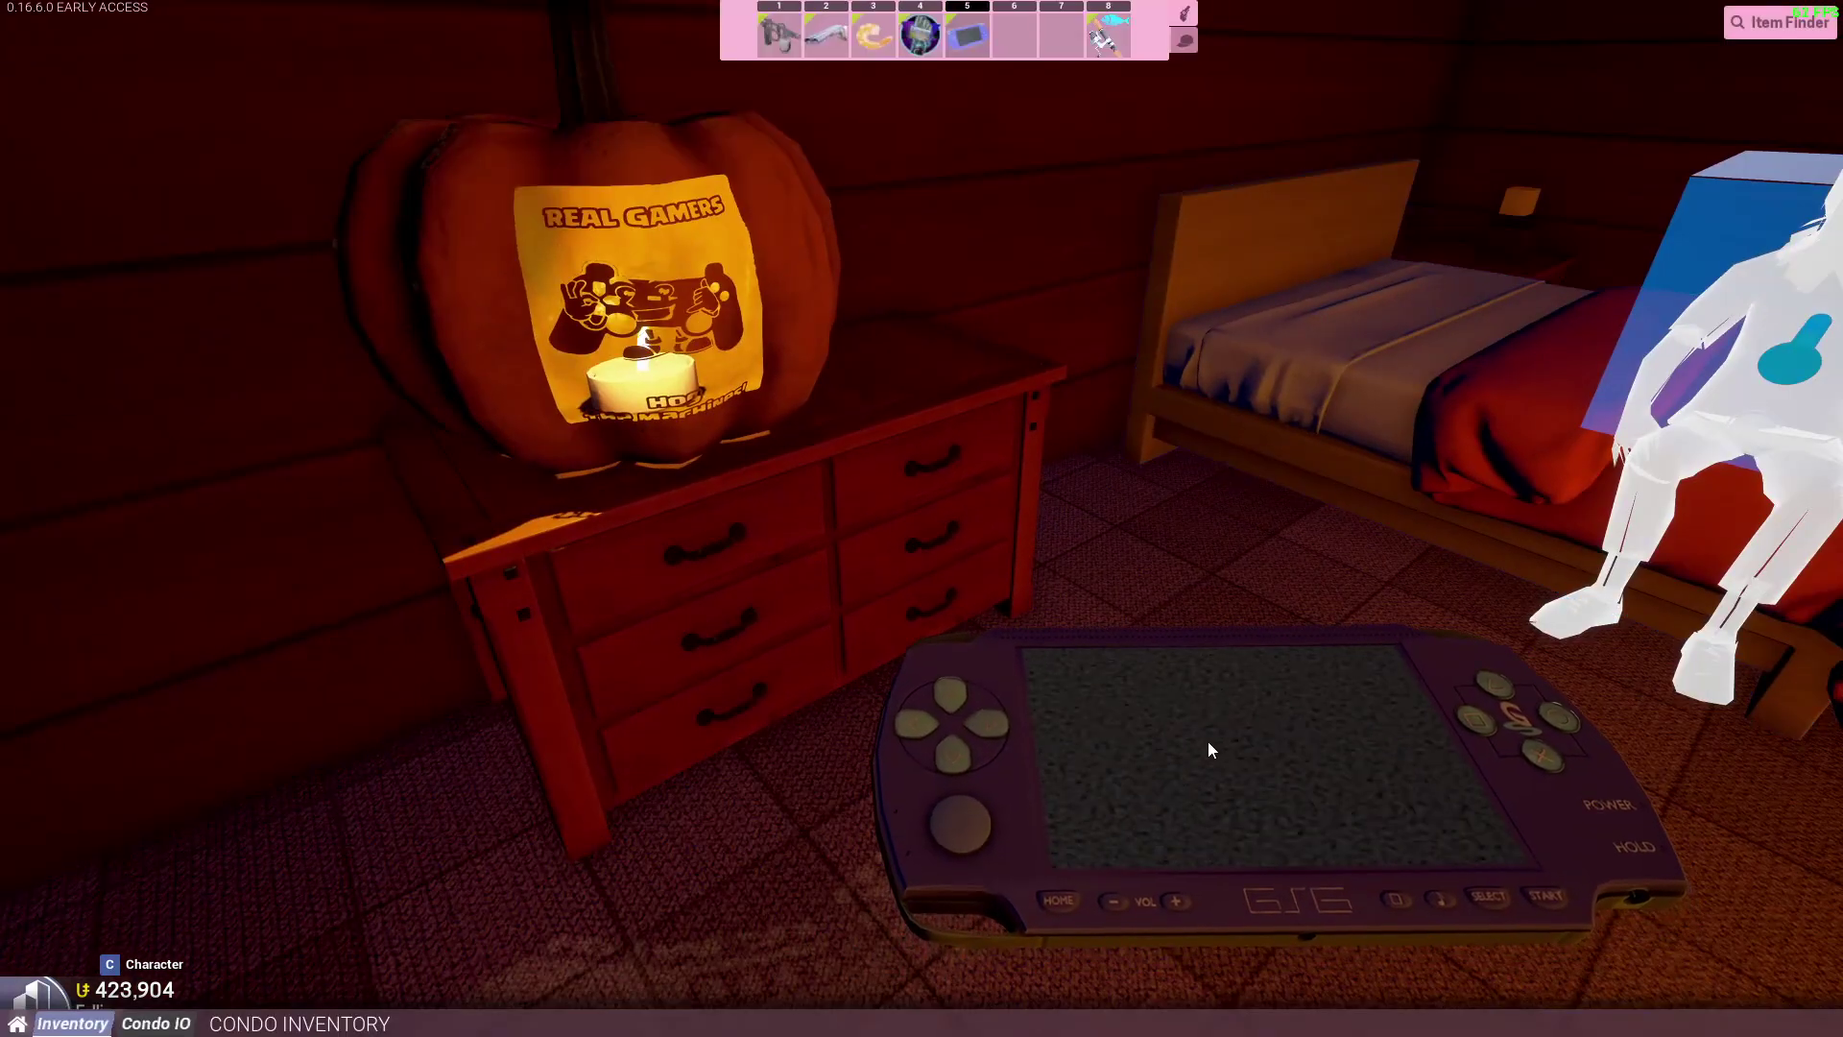
key("q")
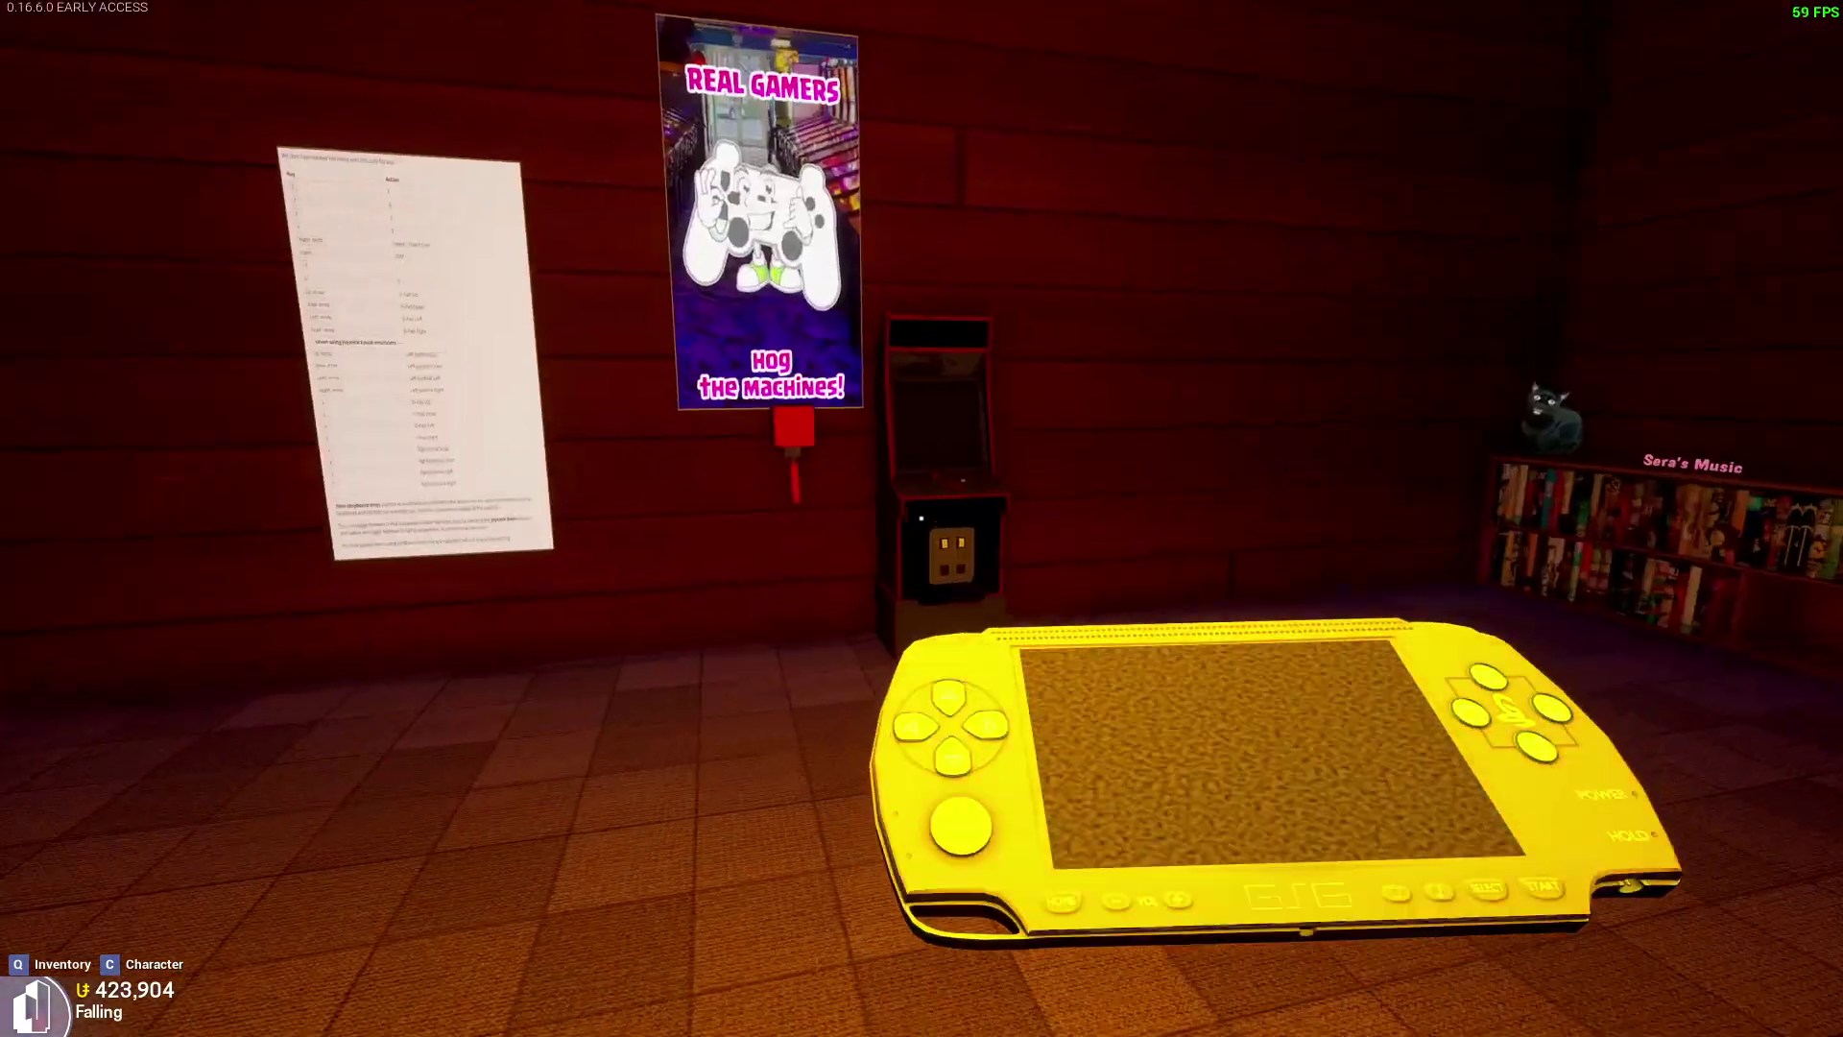
Open the Masher Arcade Cabinet's properties, look at its game selection list and close both.
key("q")
right_click(986, 456)
left_click(993, 405)
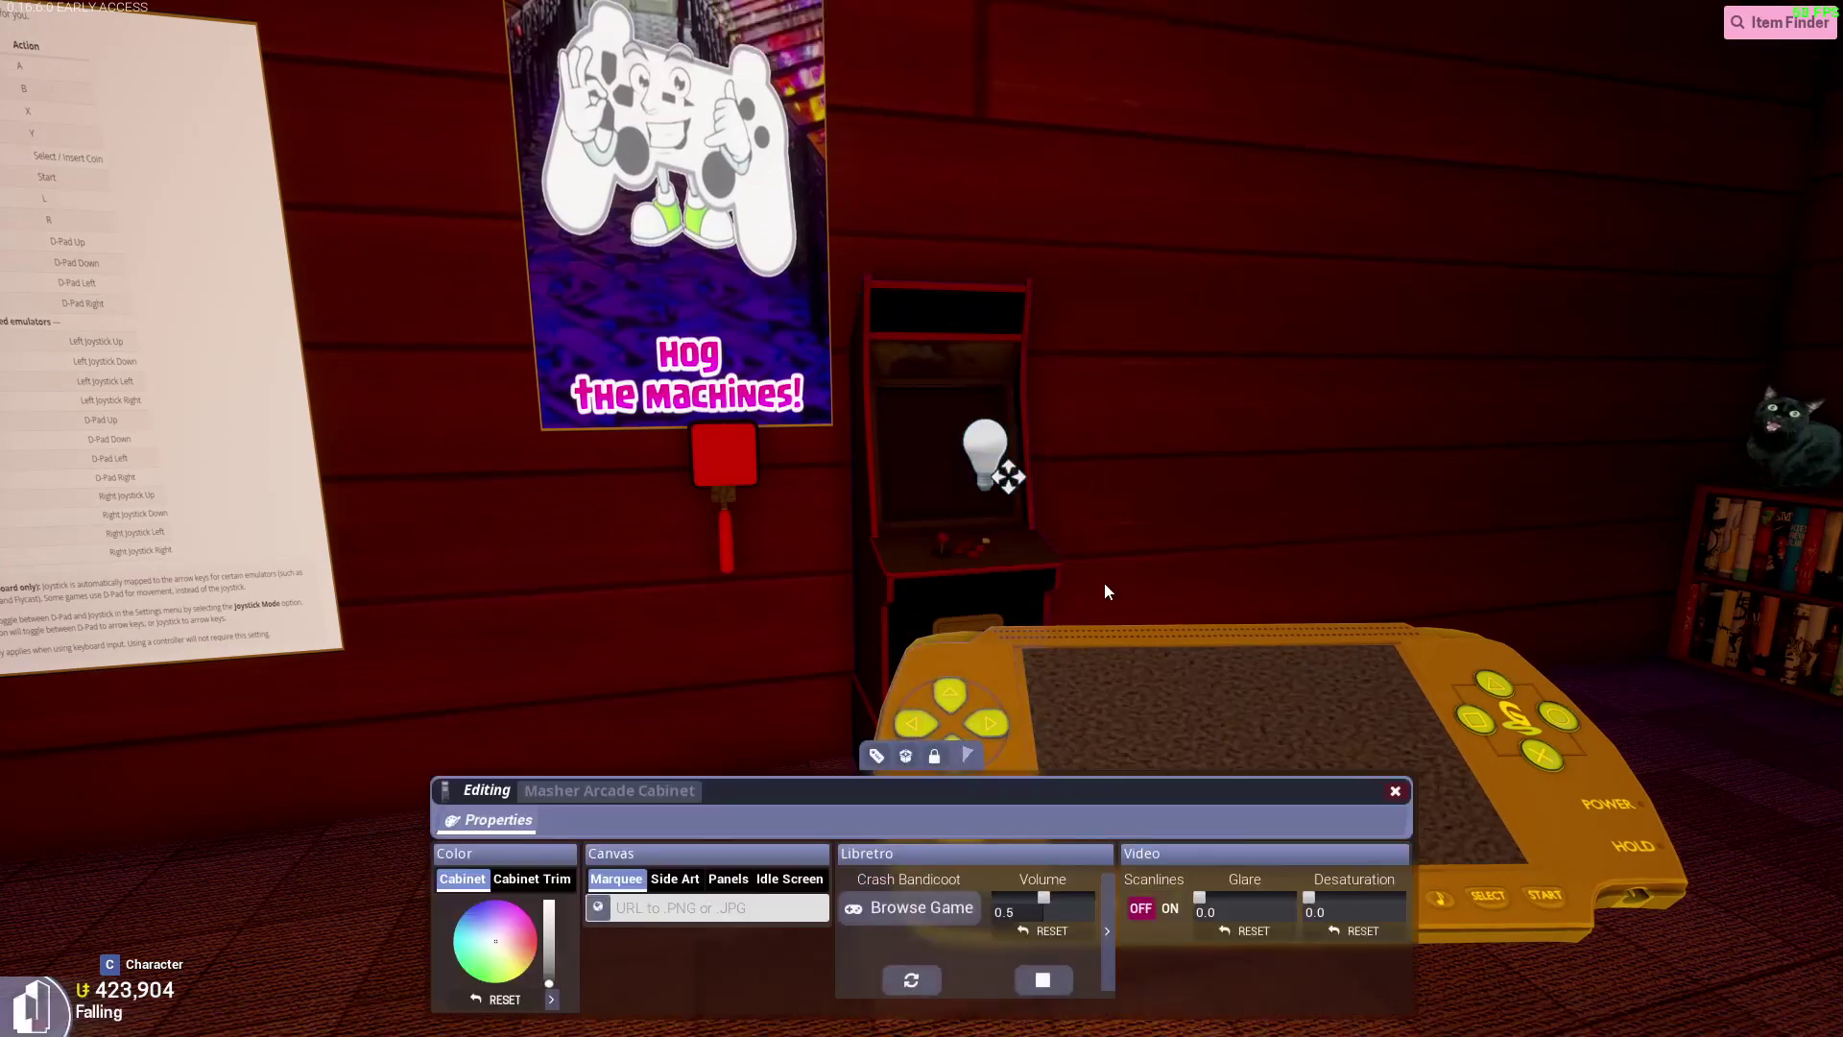
left_click(868, 912)
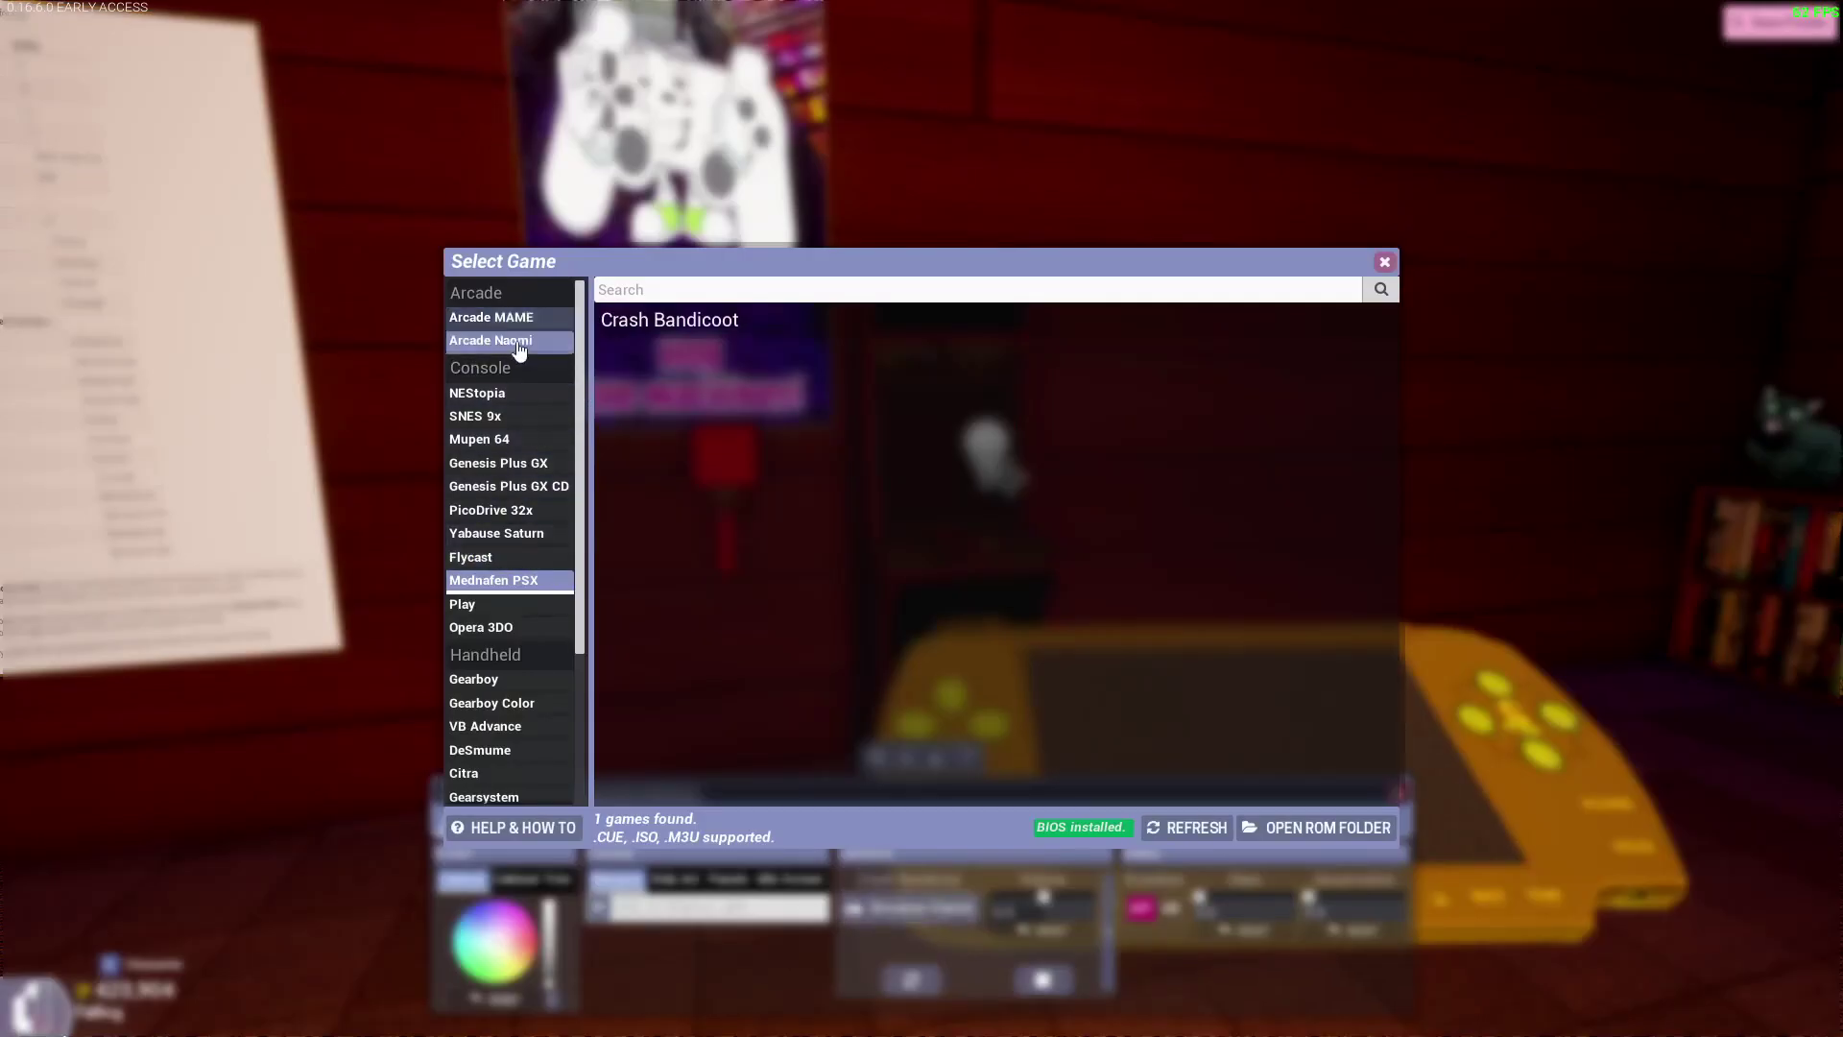
left_click(1384, 262)
key("s")
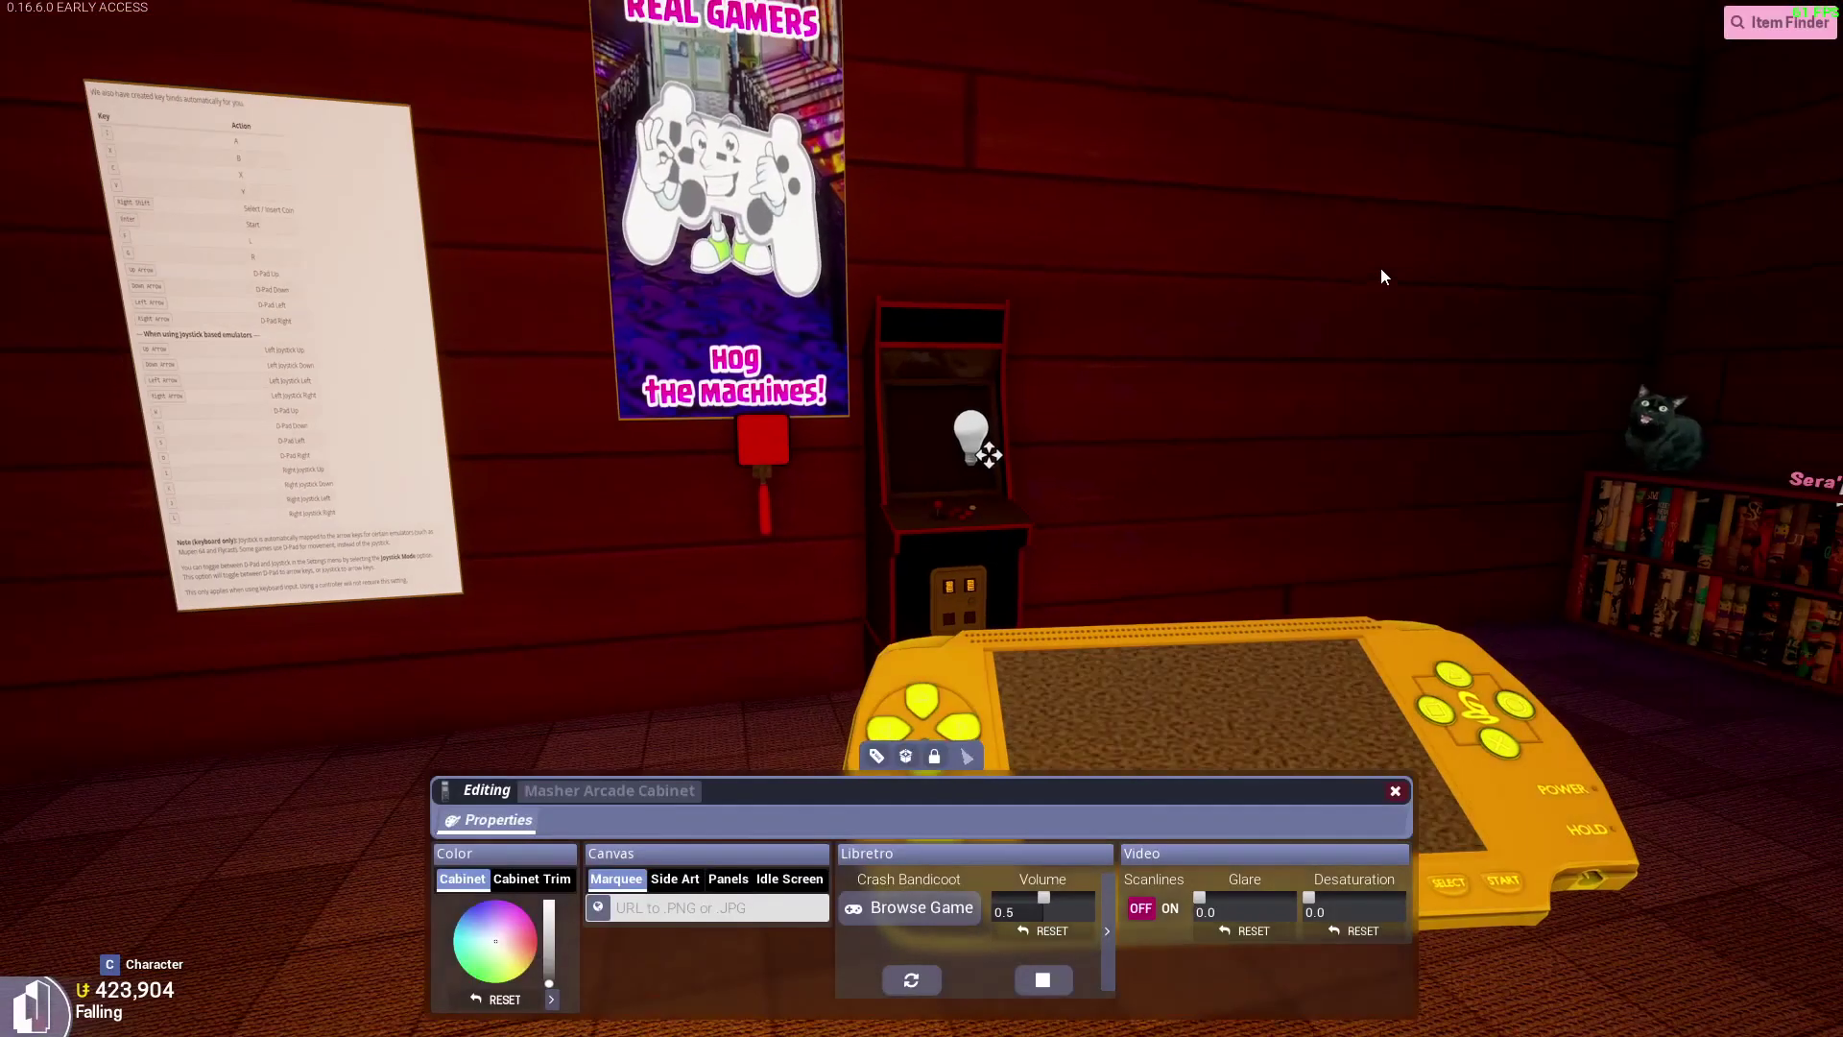
left_click(1397, 793)
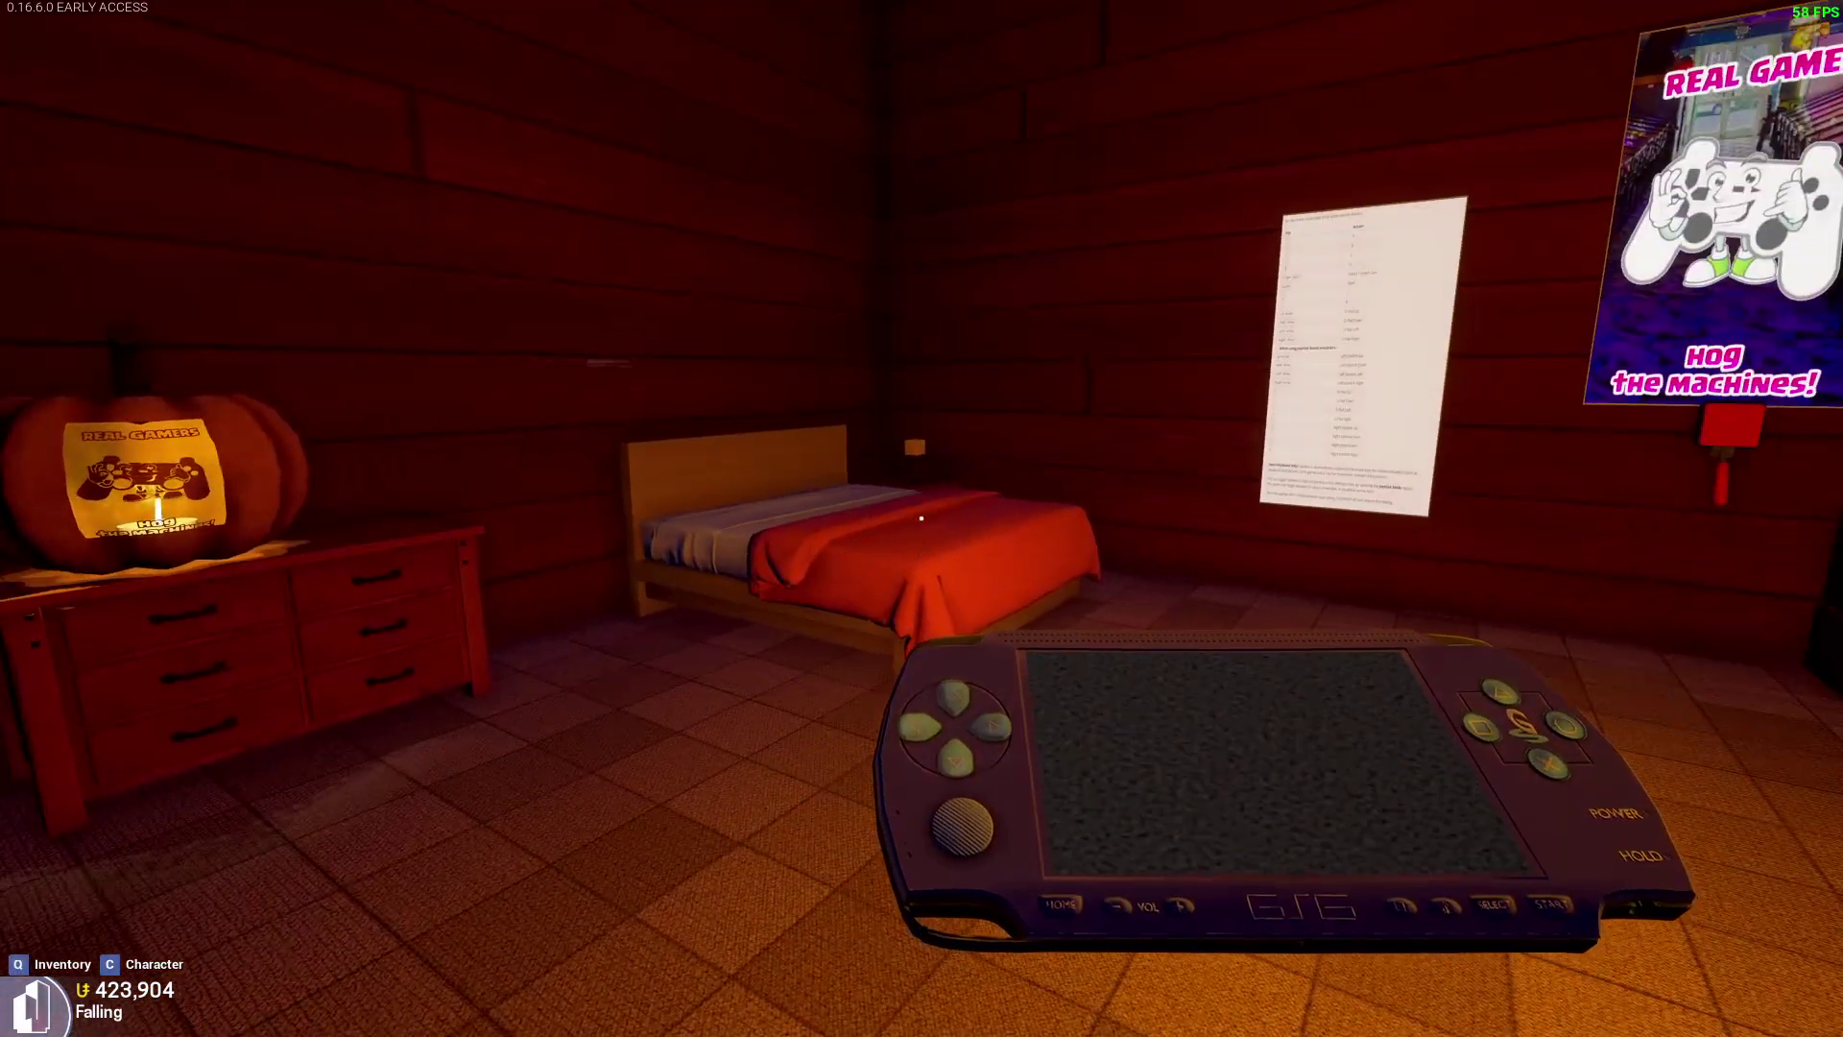
Switch on the handheld console and open the Select Game list from its pause menu.
left_click(922, 518)
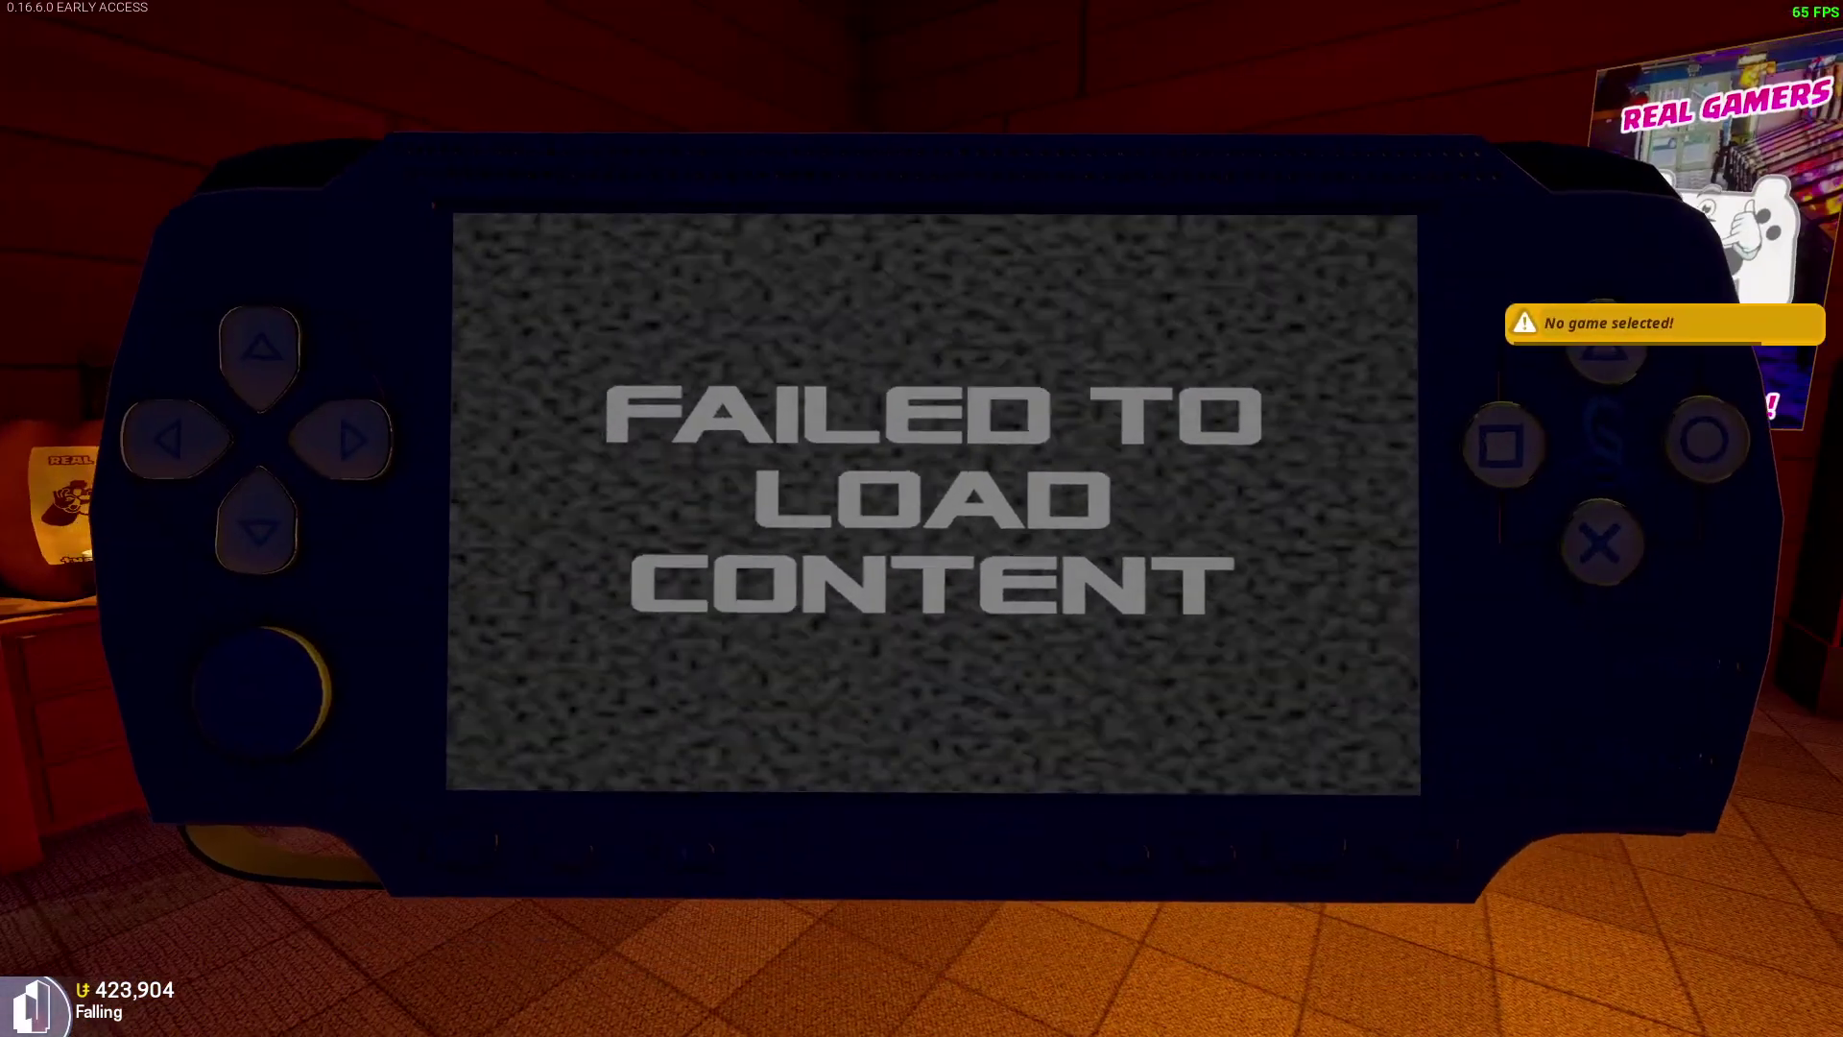
key("Escape")
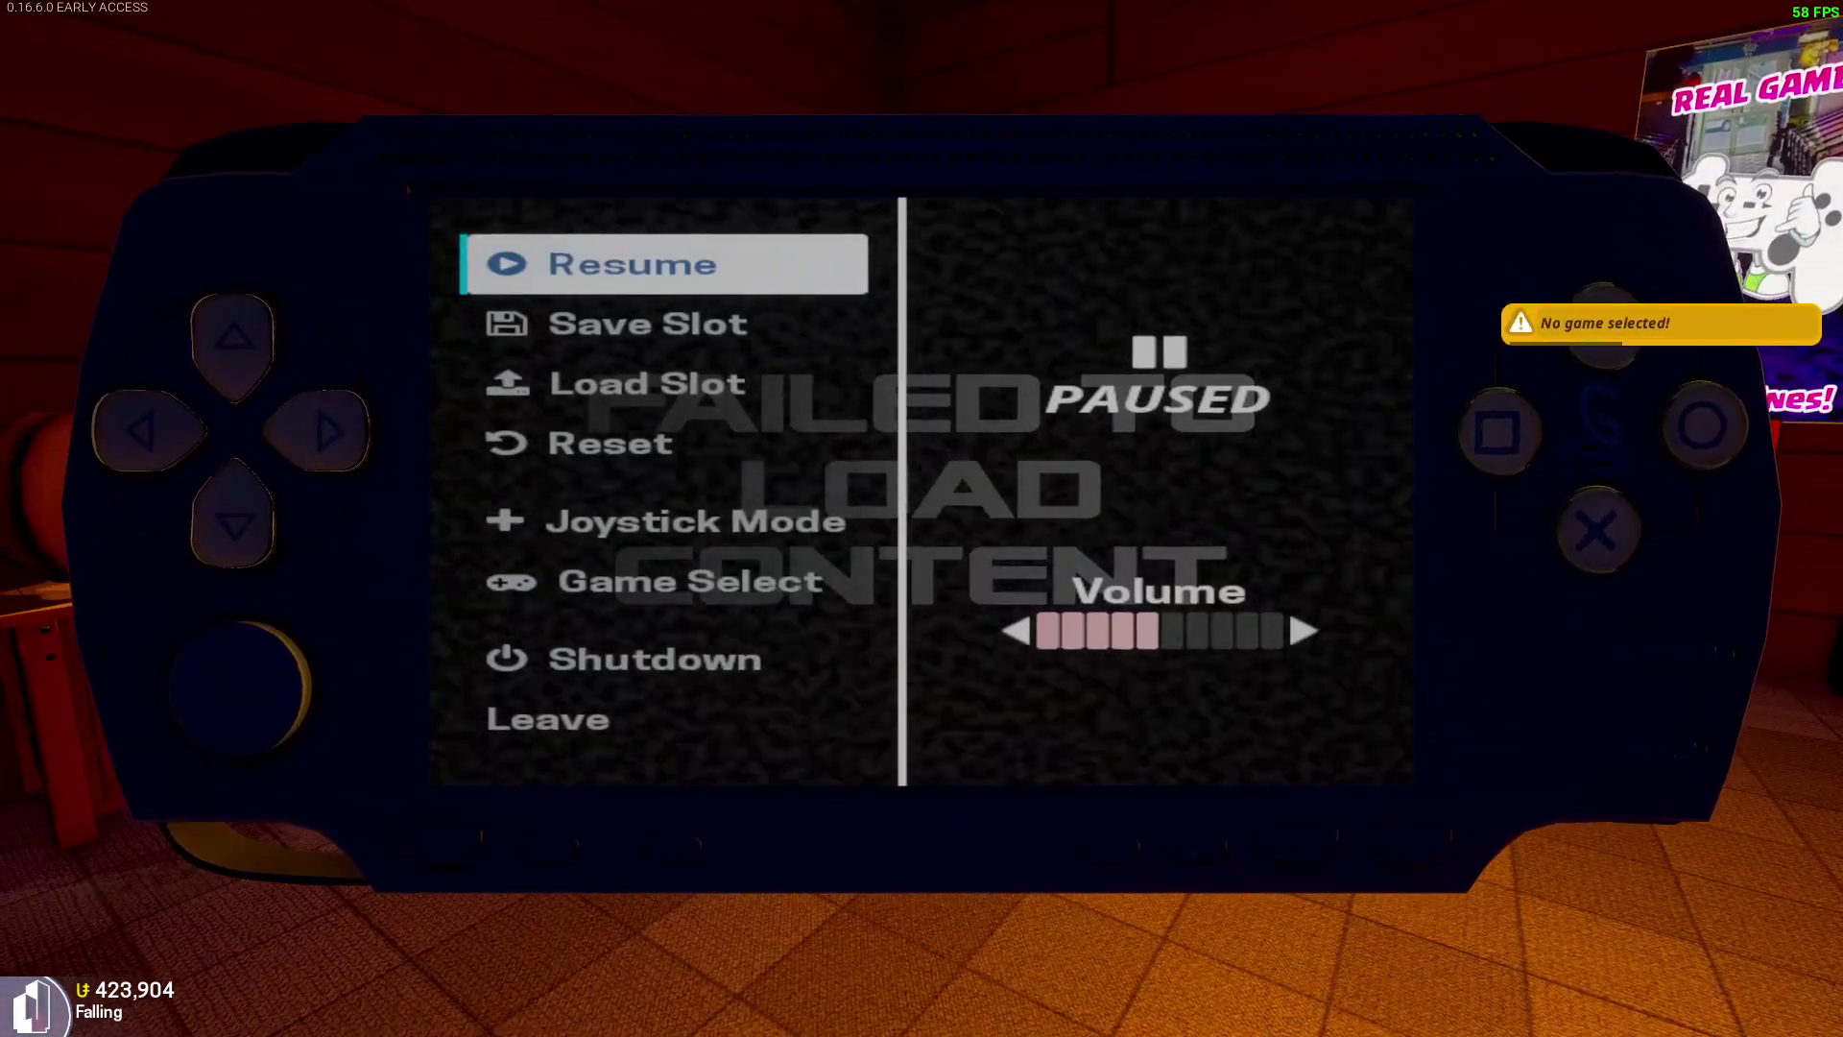
key("Down")
key("Down")
key("Down")
key("Down")
key("Down")
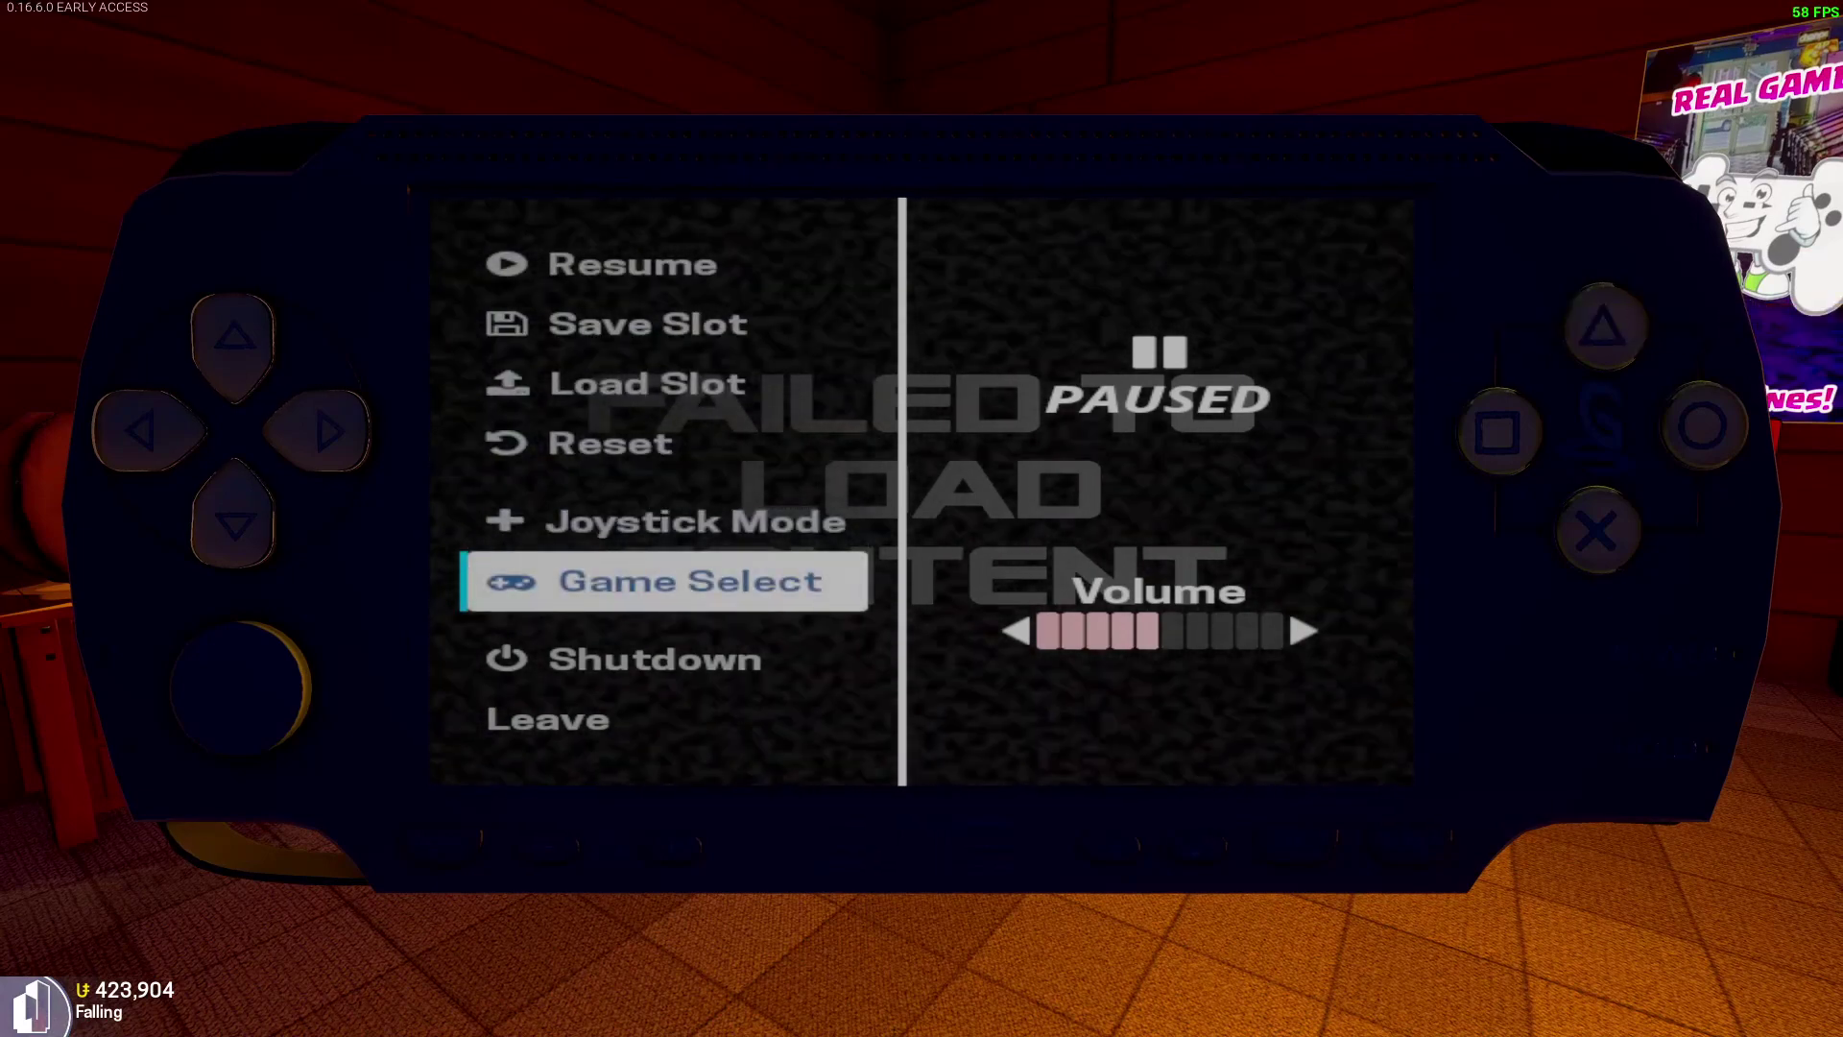
key("Down")
key("Up")
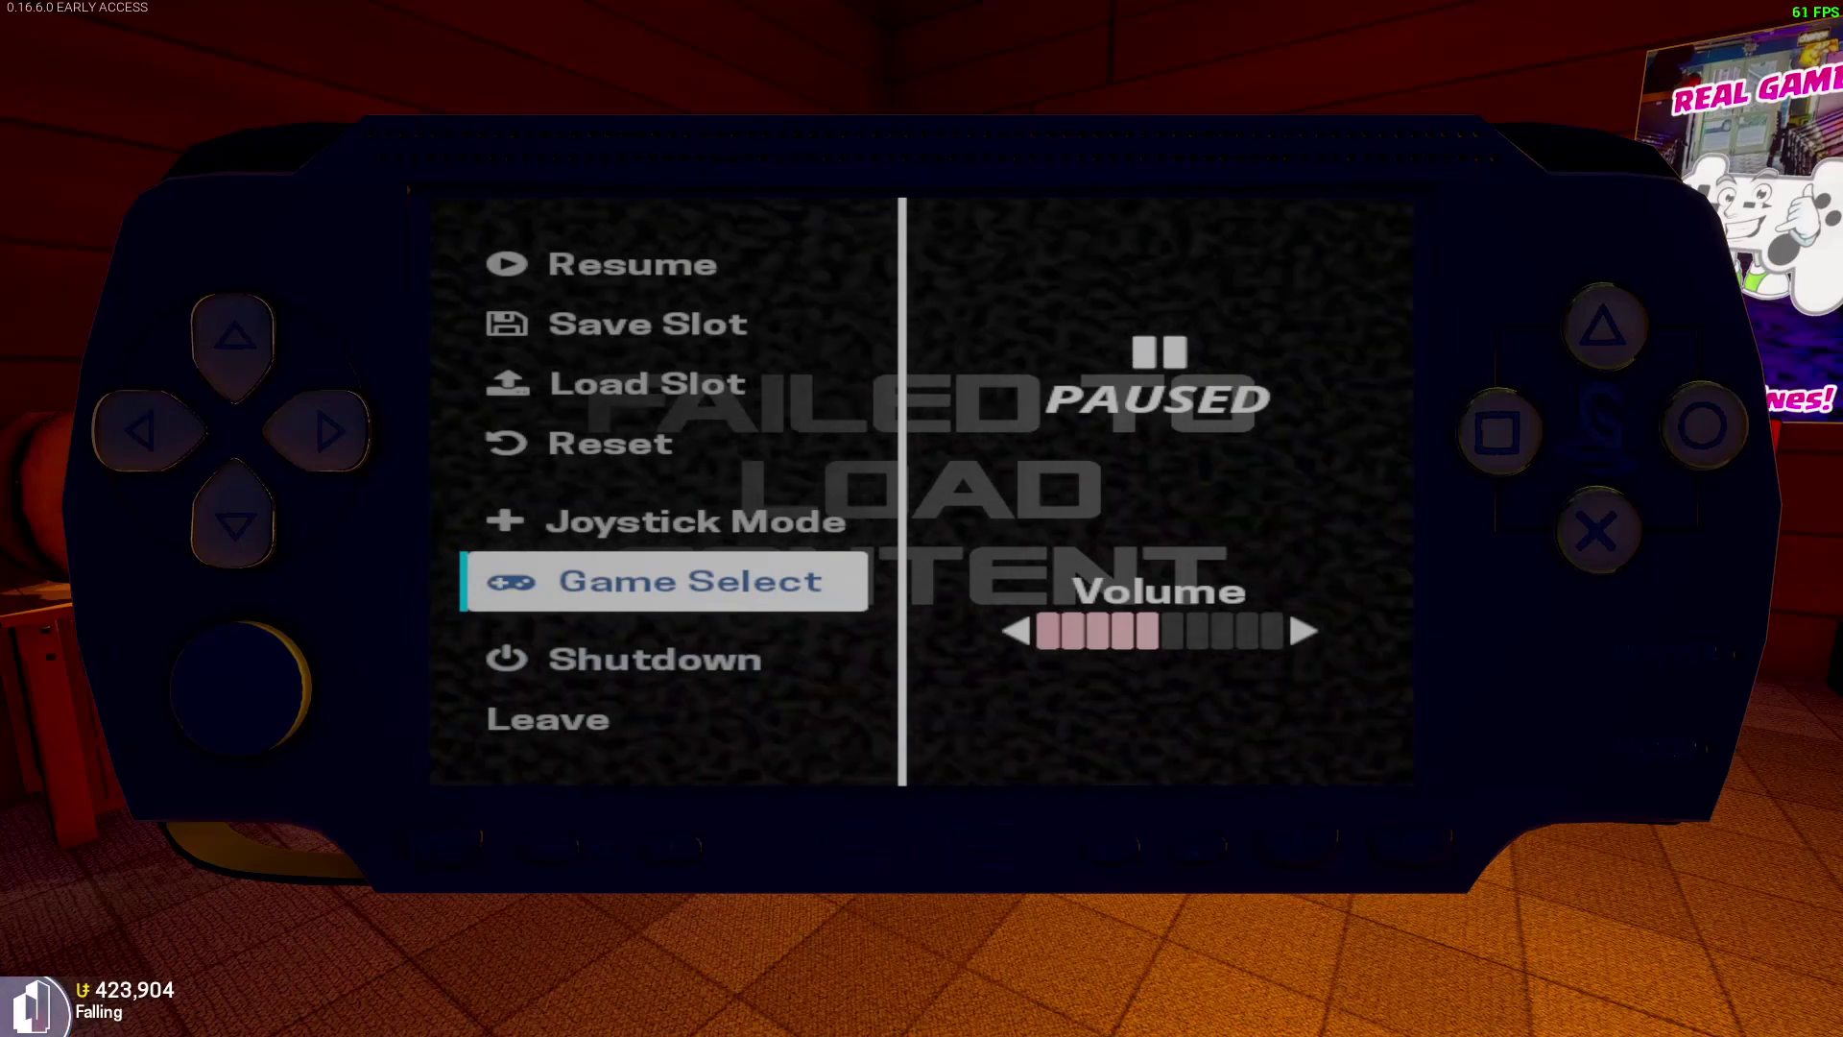
key("Return")
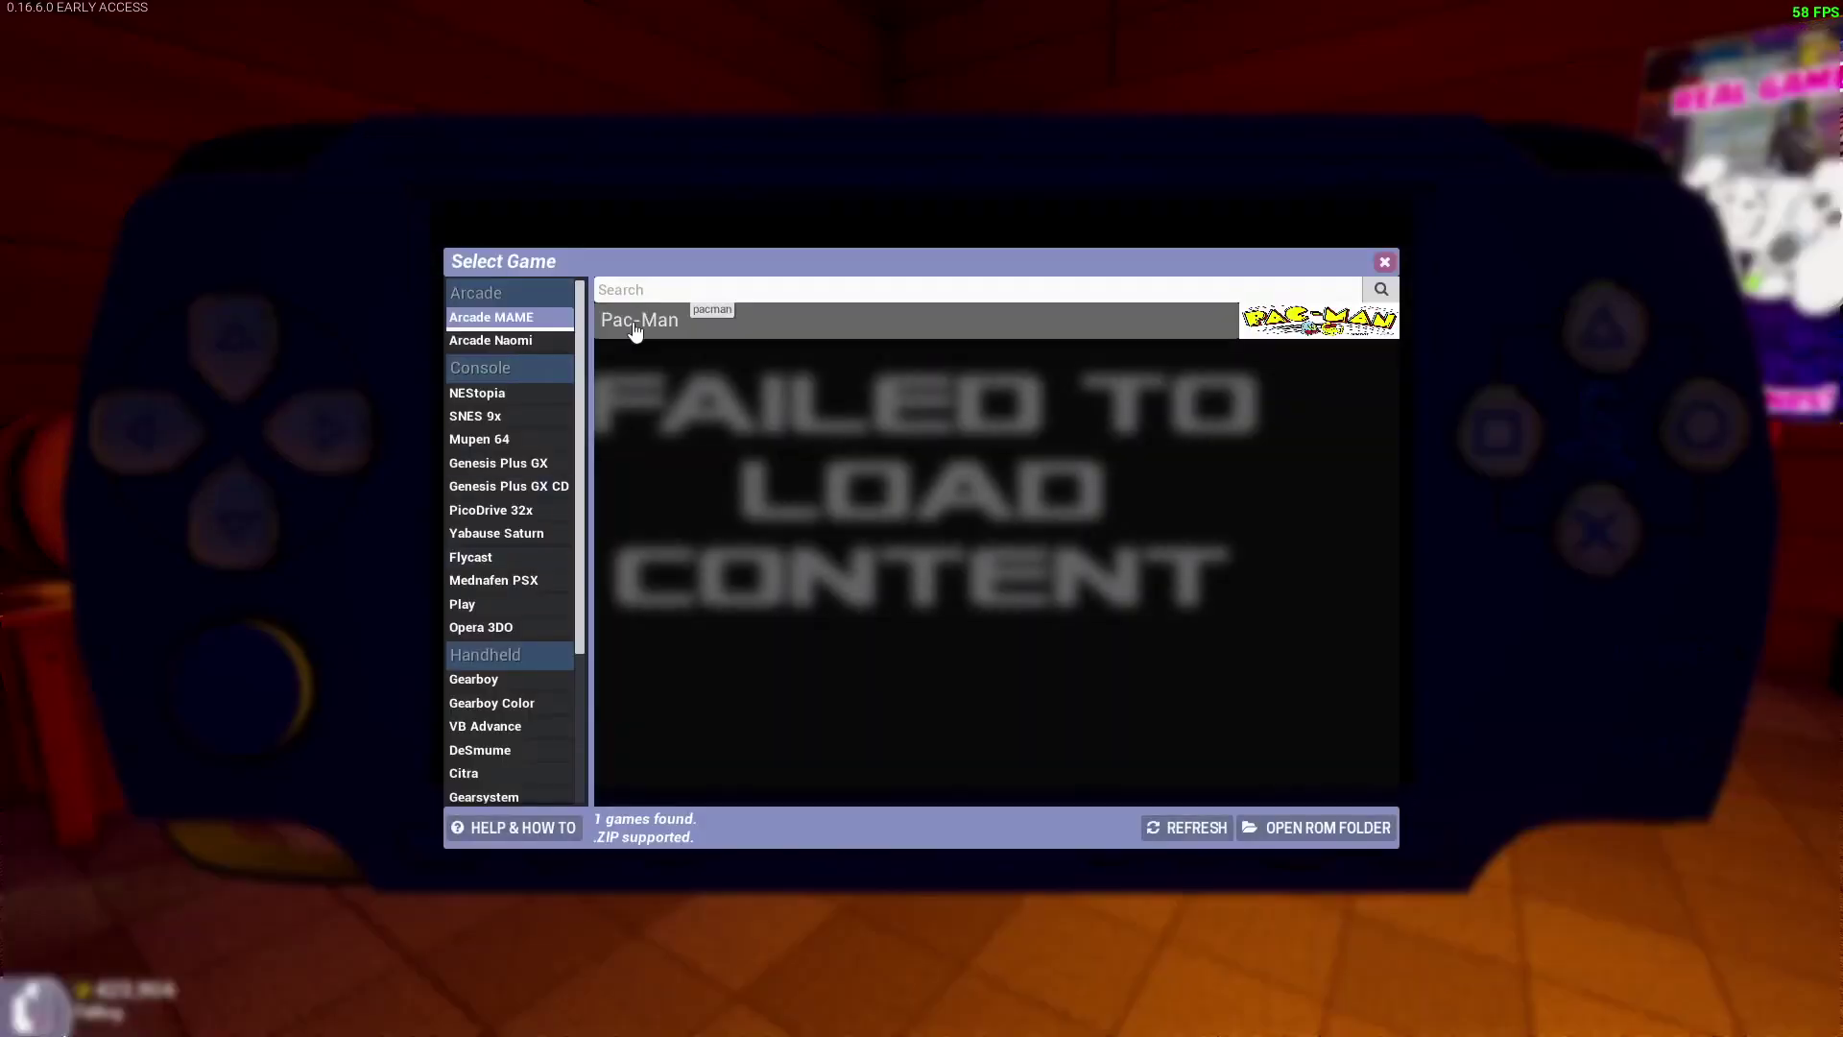
Close the handheld's game list, open the ROM folder from the Mupen 64 game list and look through the emulator folders.
left_click(1384, 261)
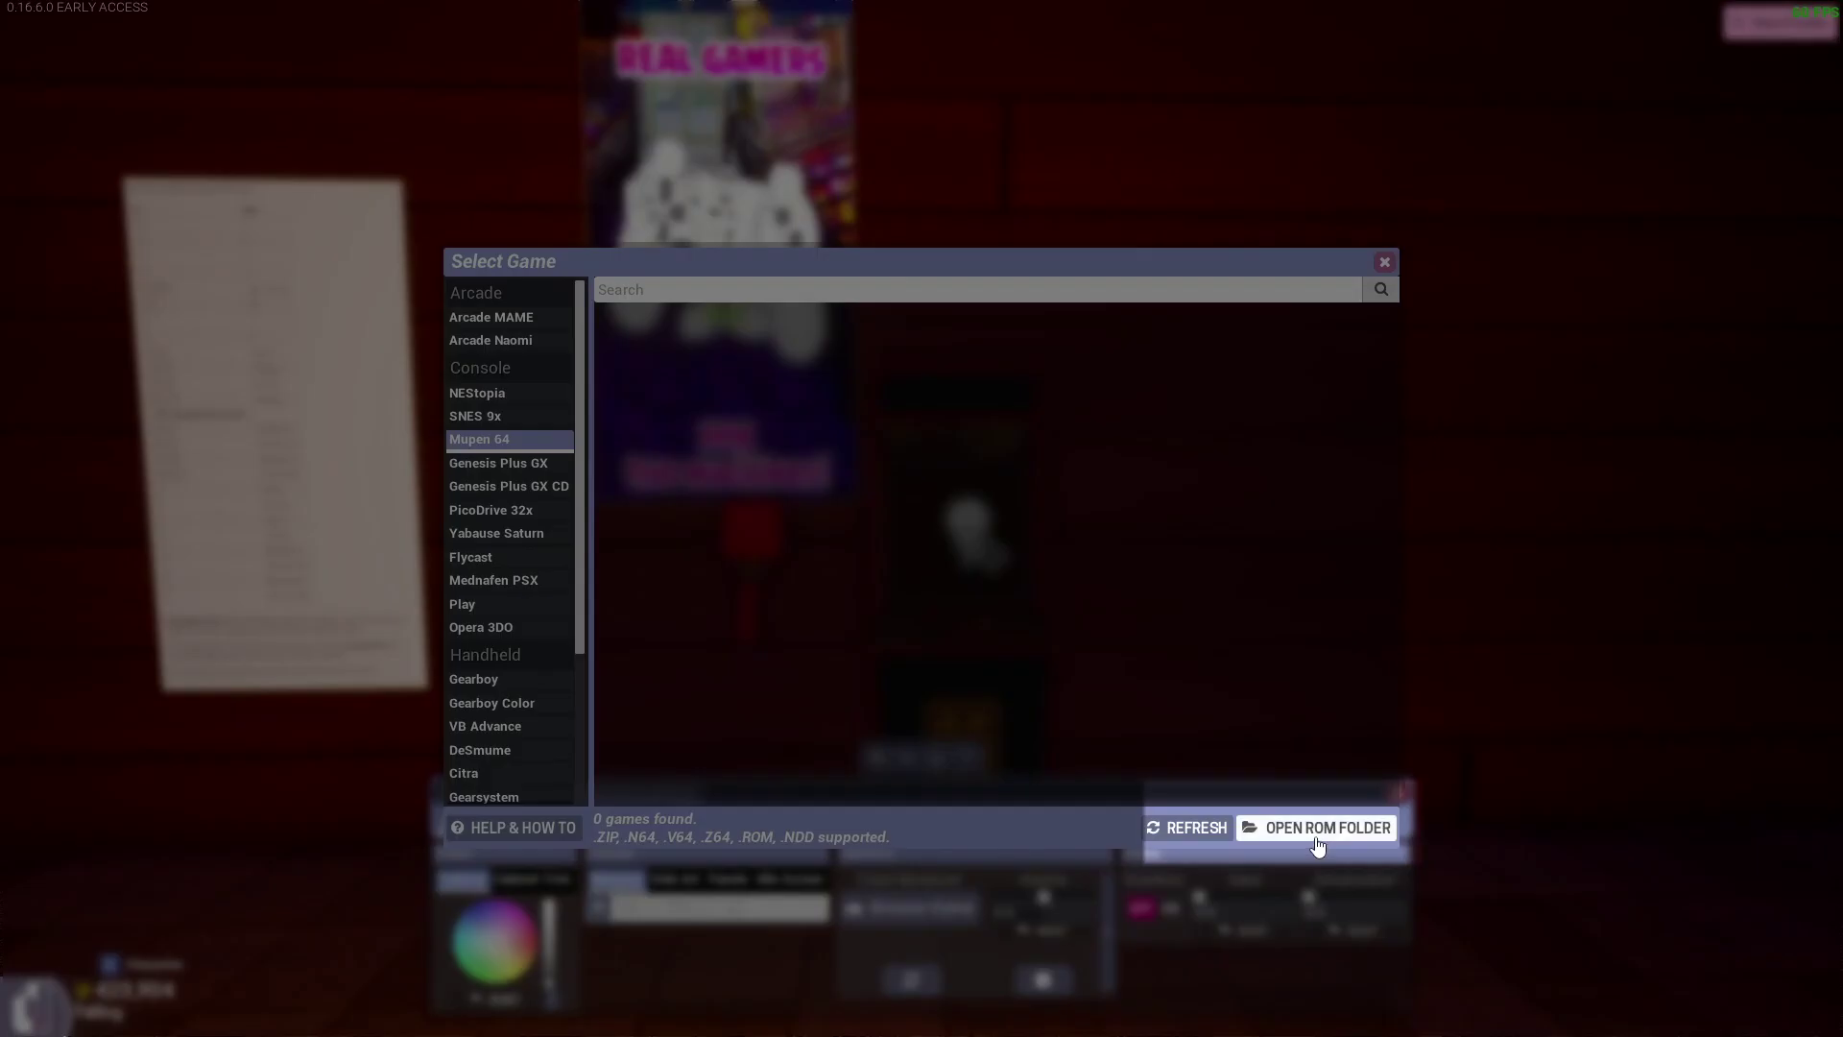
left_click(1316, 839)
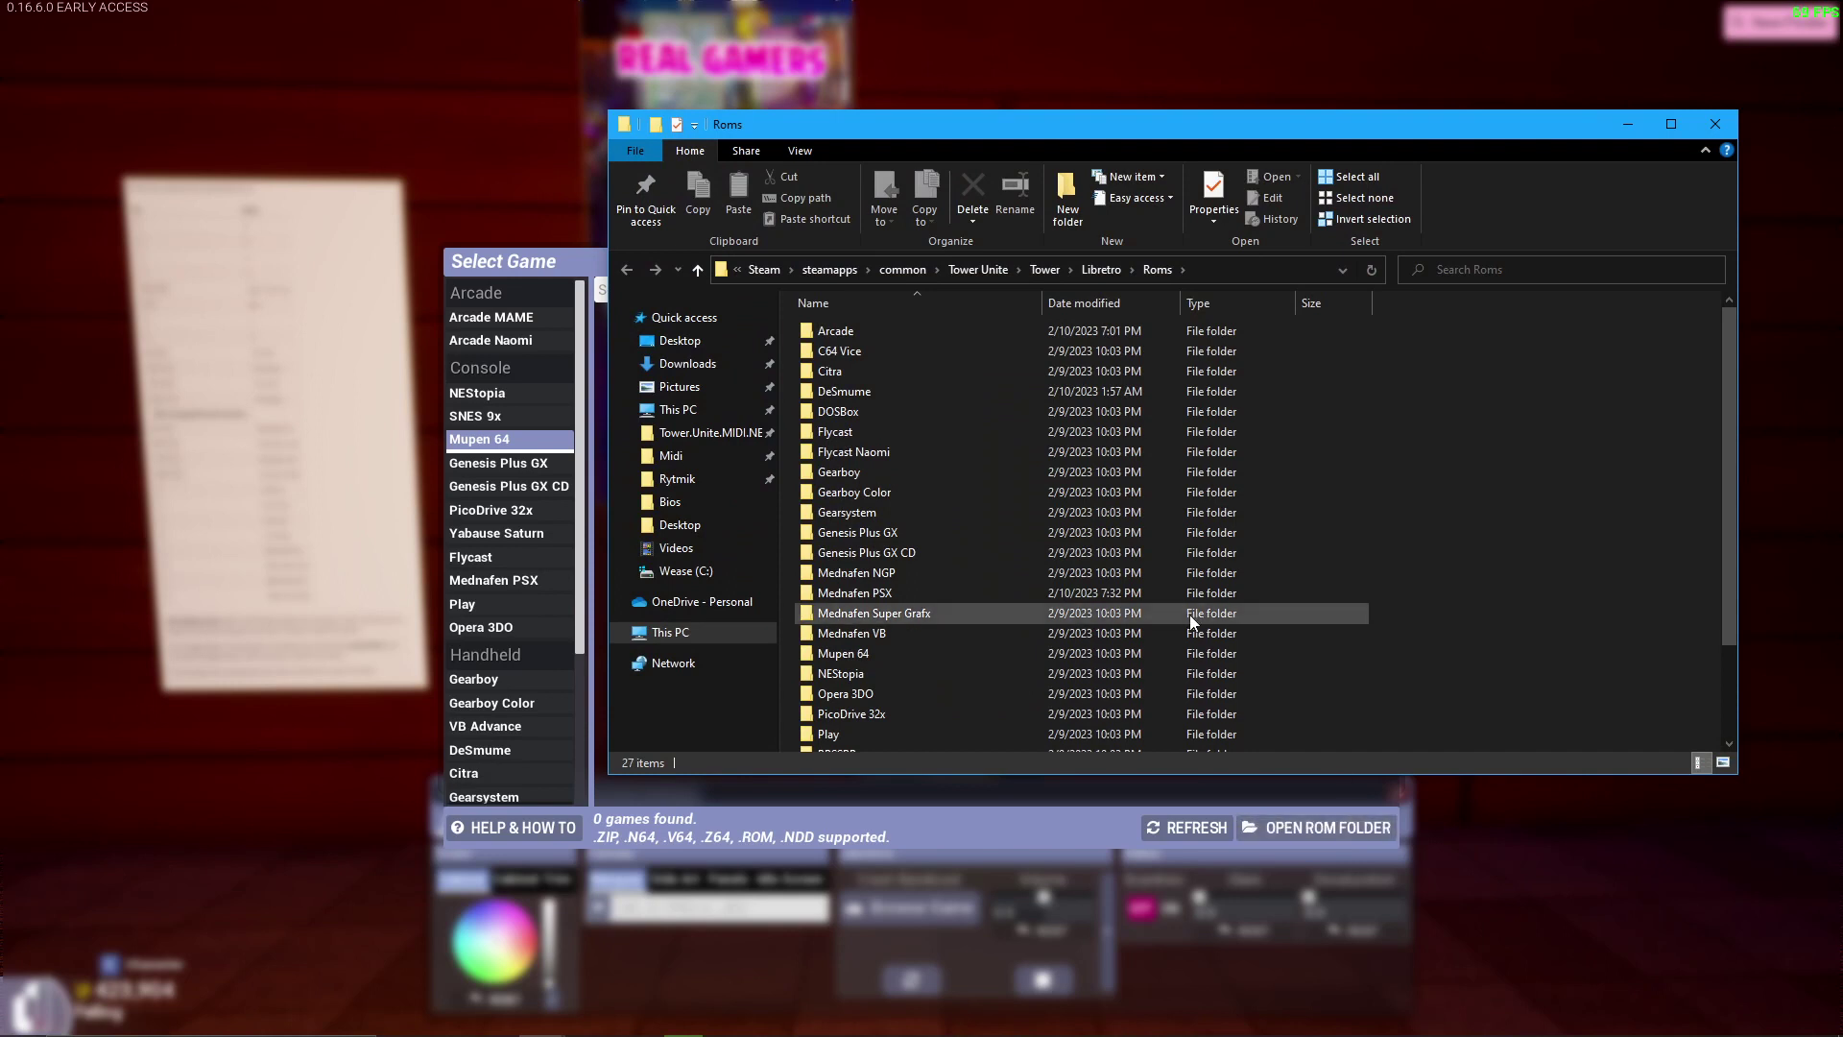
scroll(1194, 614, "down", 2)
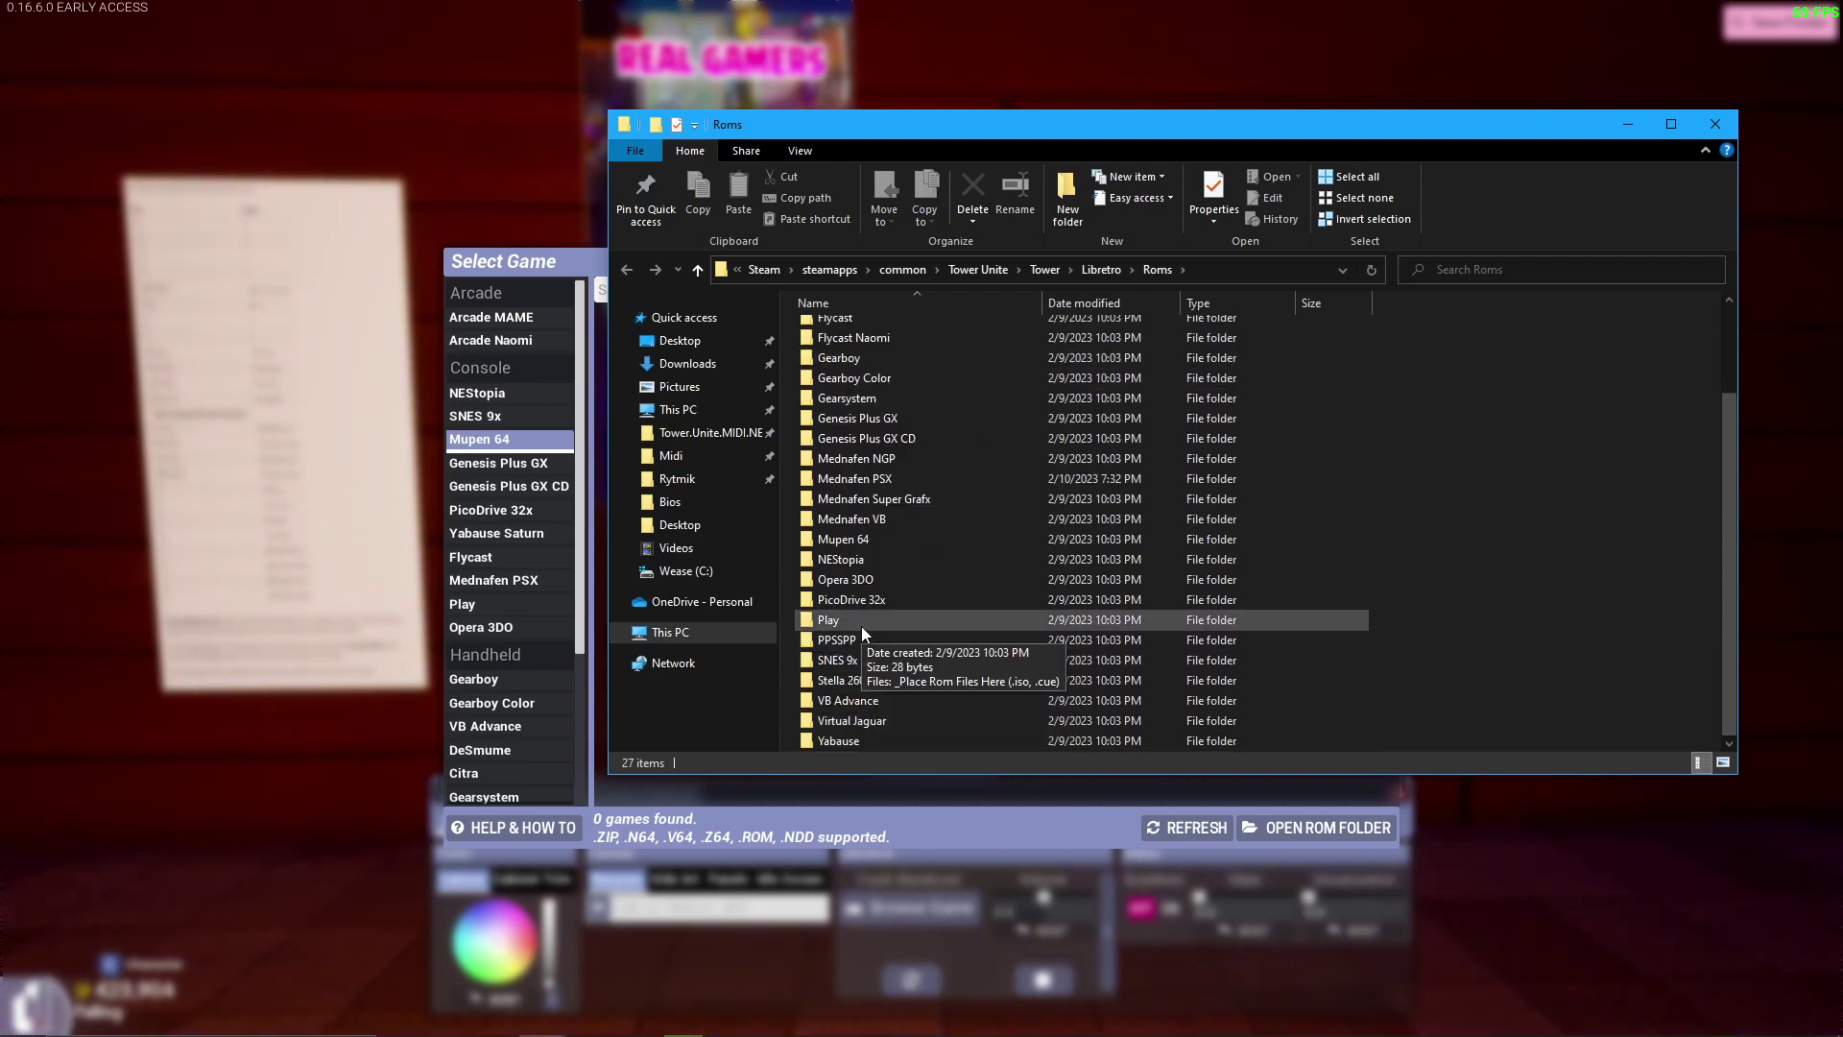
scroll(861, 626, "up", 2)
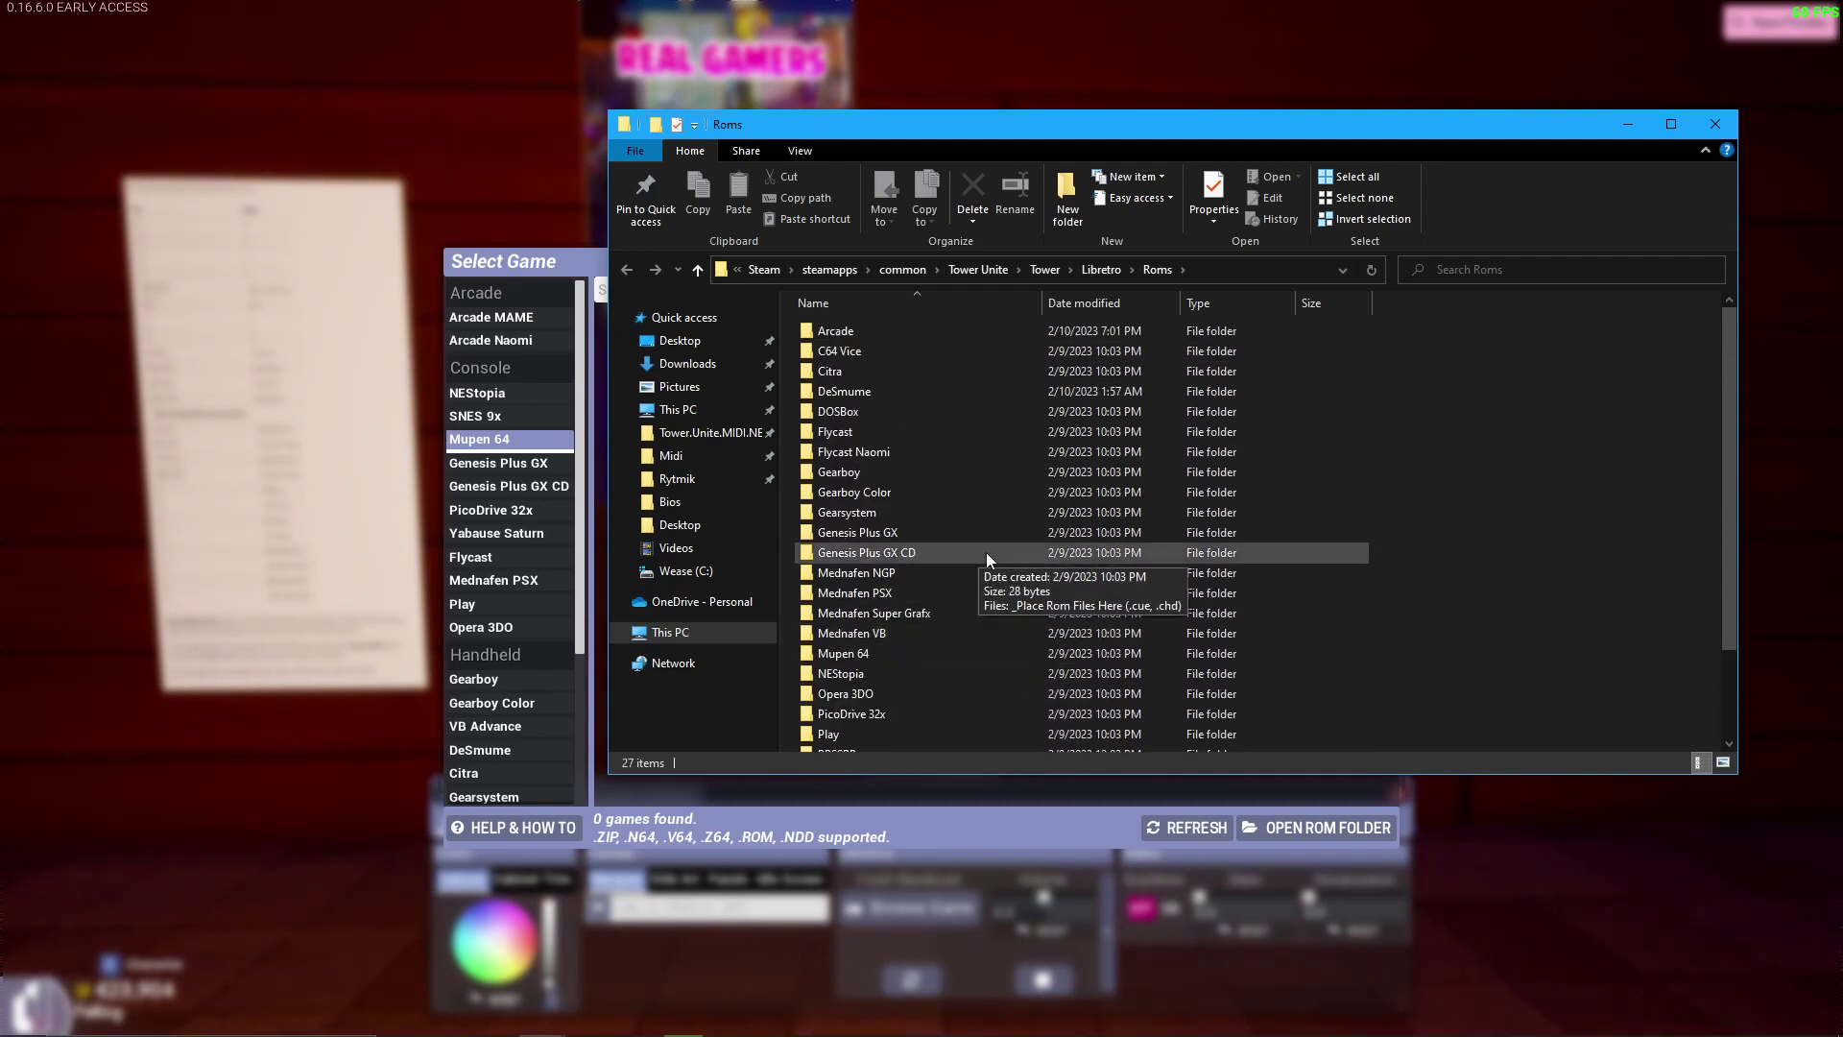
scroll(892, 625, "down", 2)
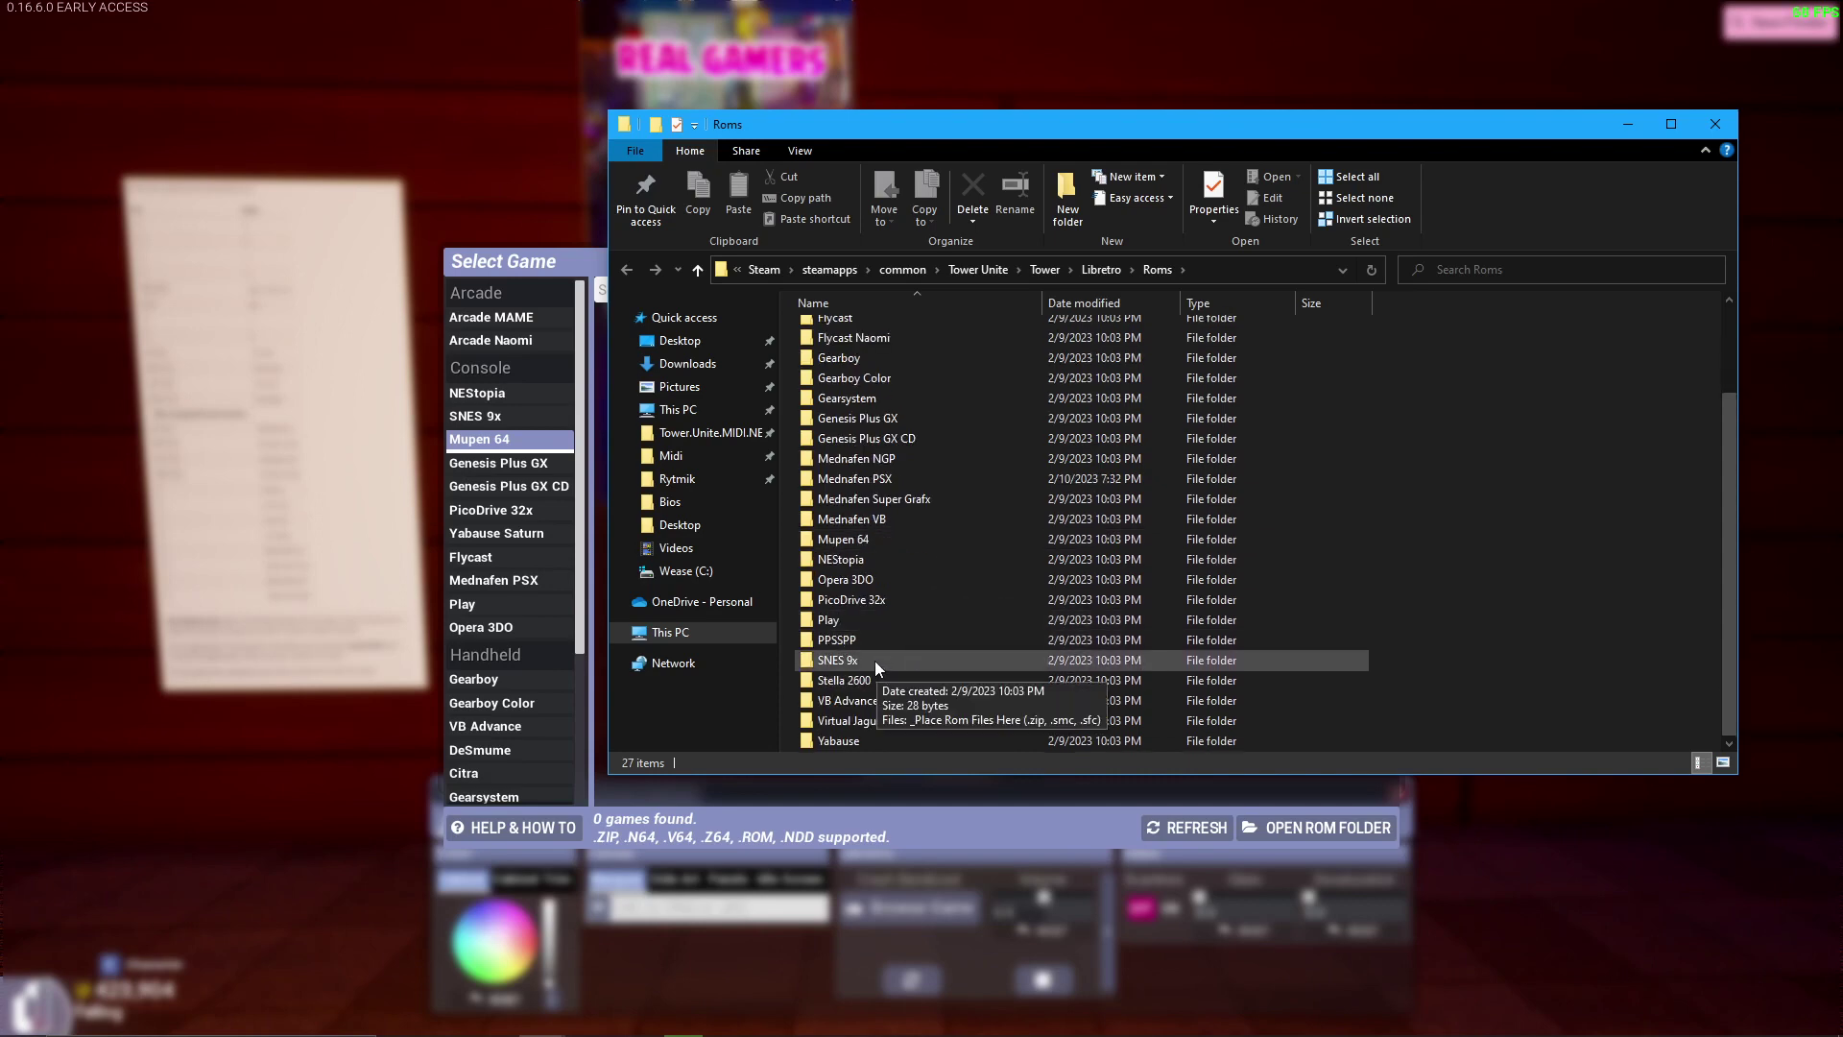
scroll(874, 661, "up", 2)
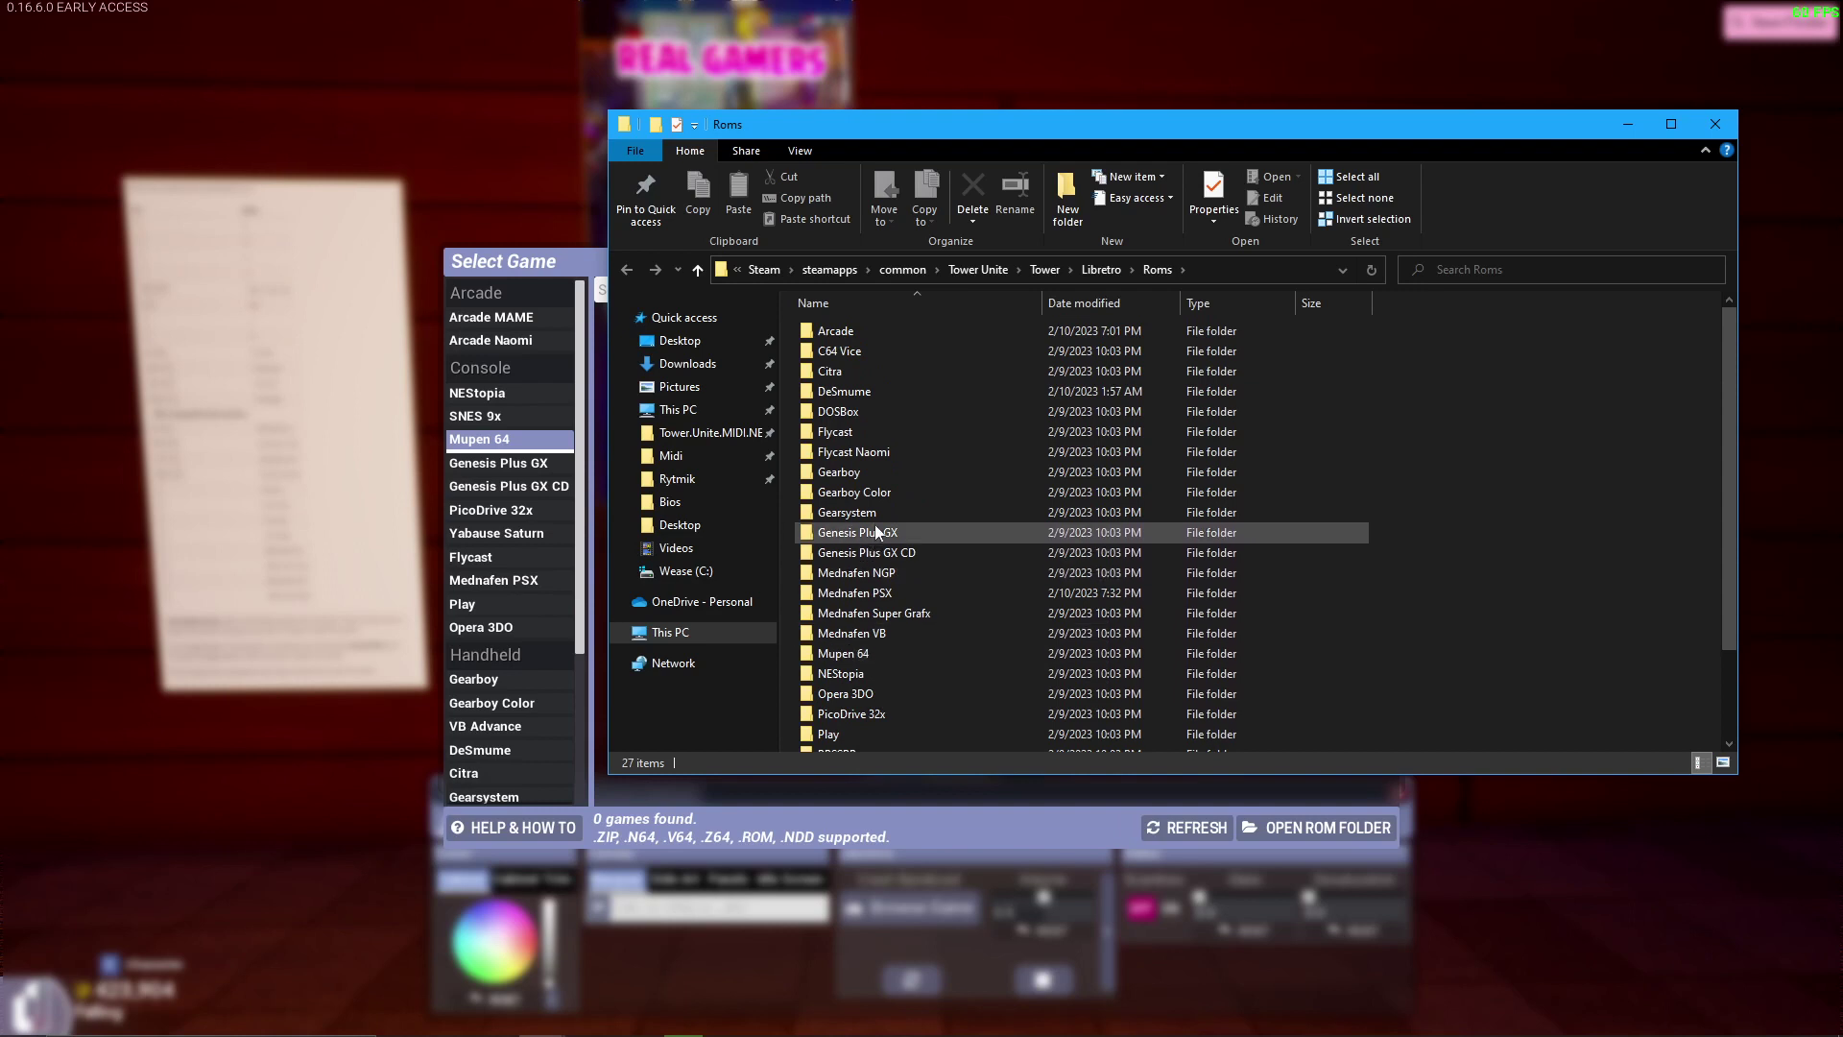
Open the DeSmume ROM folder and move the Mario Kart DS archive from the desktop into it.
left_click(872, 392)
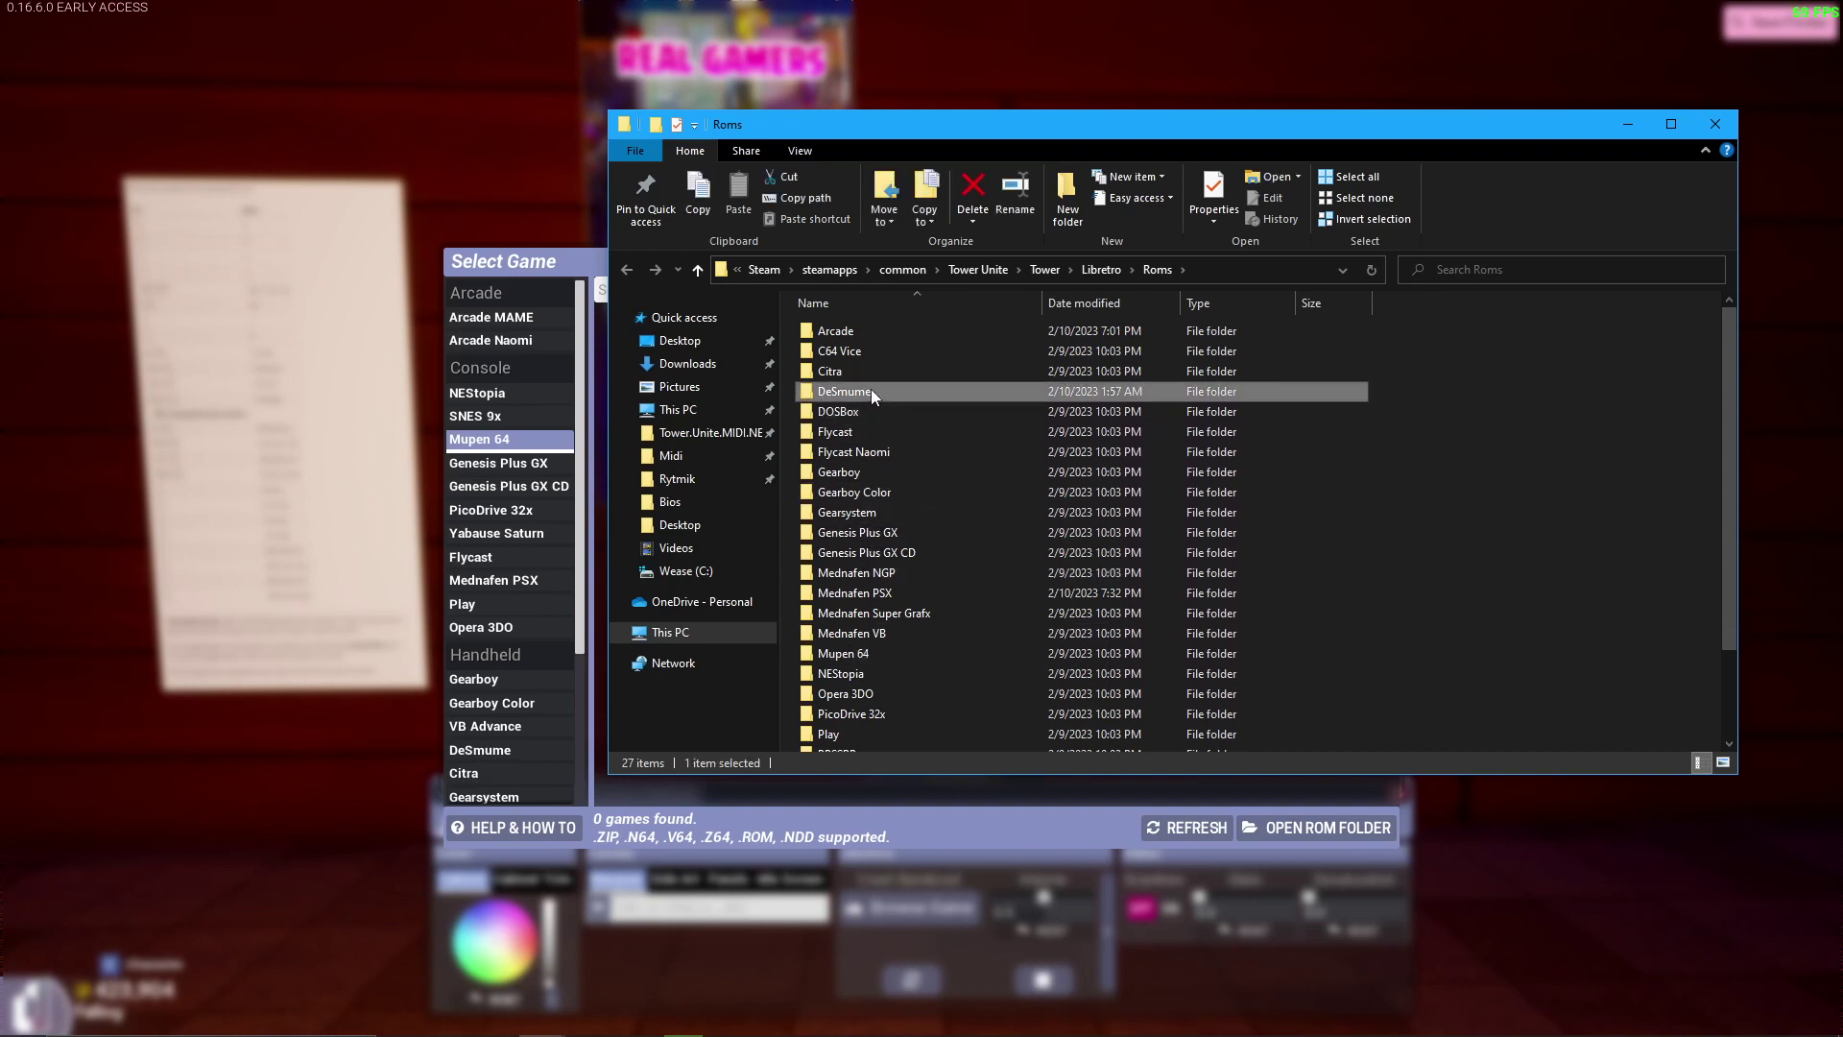
double_click(872, 392)
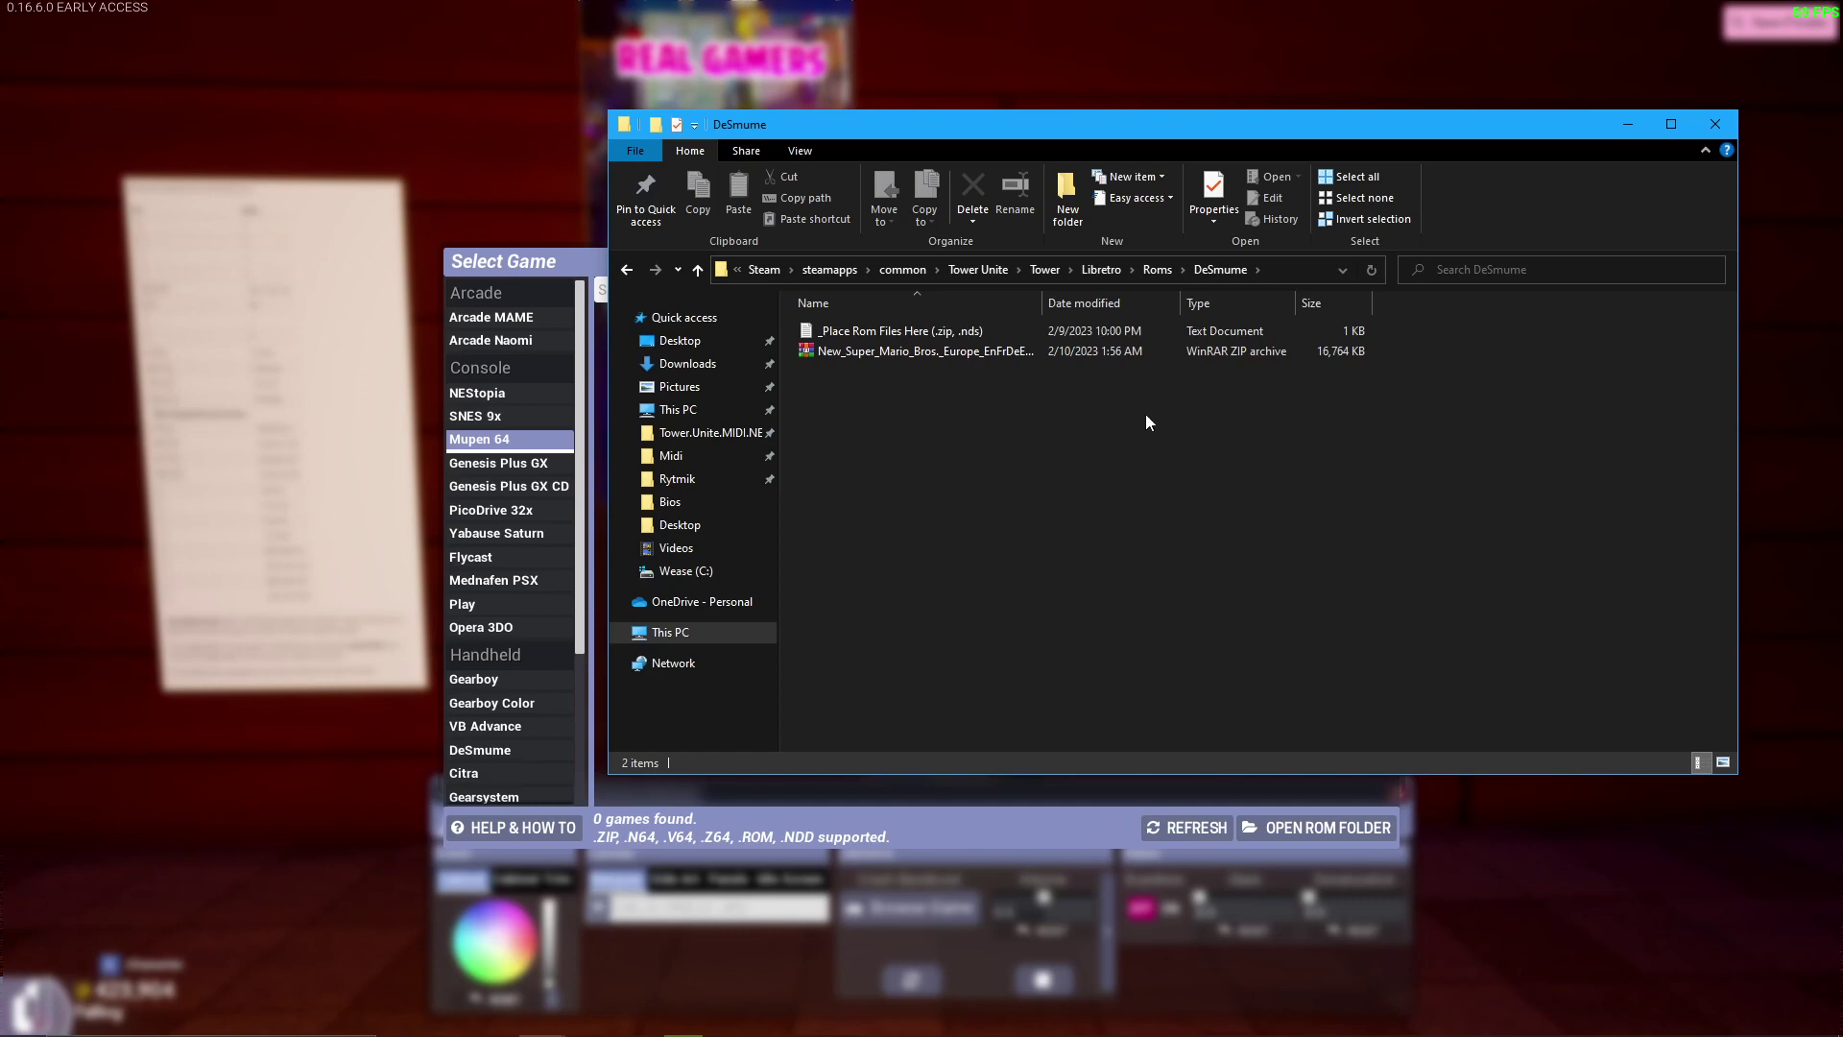
left_click_drag(1098, 378, 1031, 344)
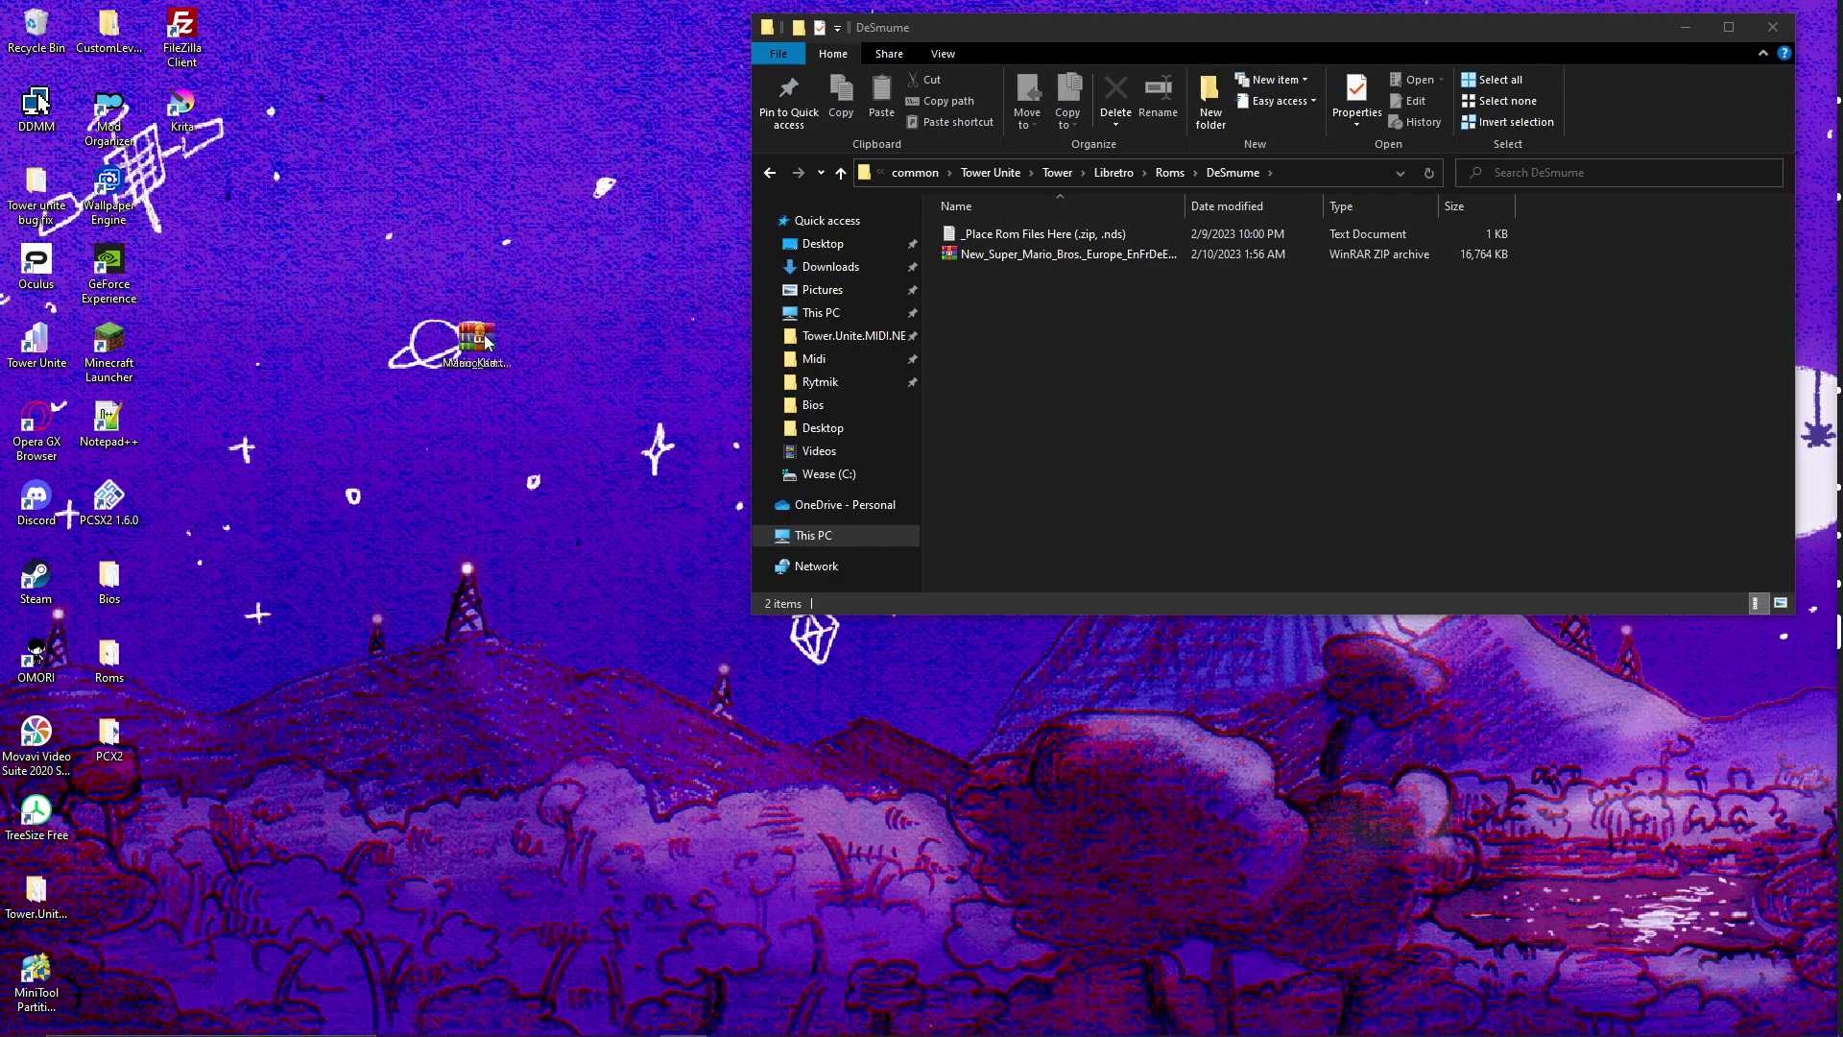
left_click_drag(471, 341, 1045, 360)
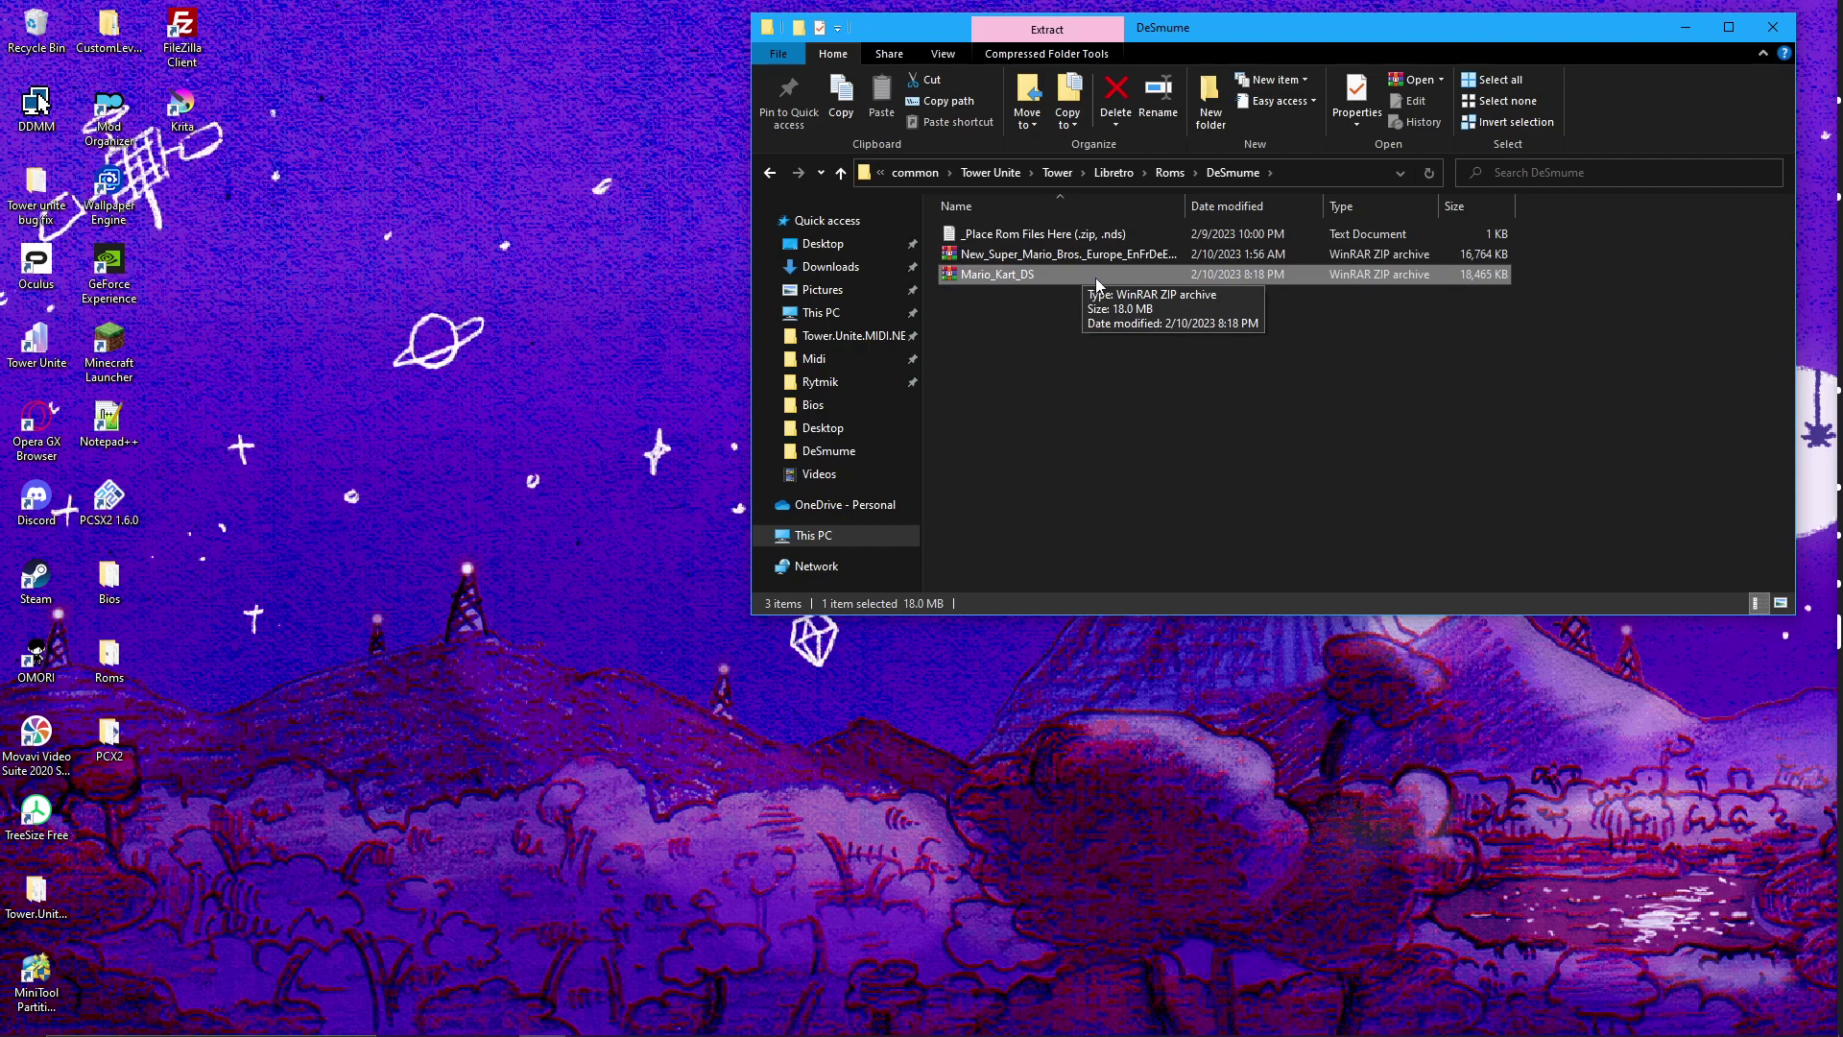
Convert the Mario_Kart_DS archive in WinRAR with the default Convert archives settings, close WinRAR and select both ROM archives.
double_click(1096, 277)
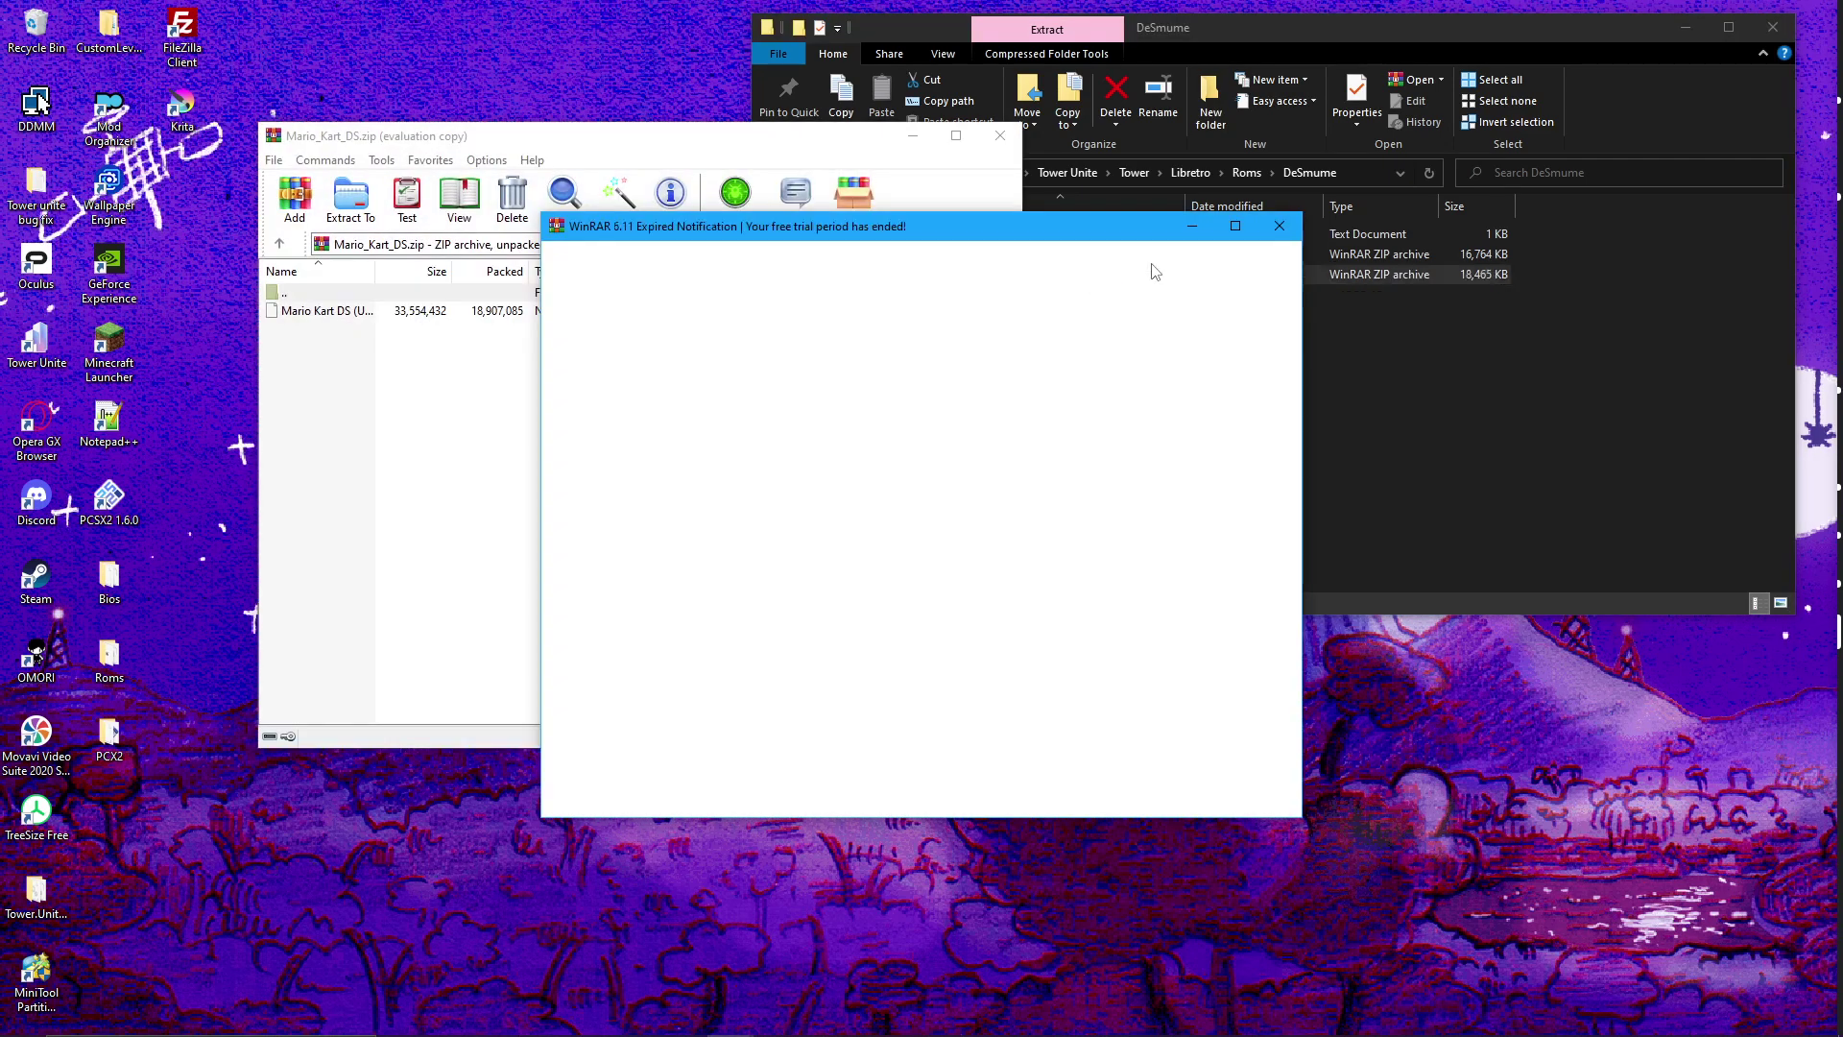
left_click(1279, 226)
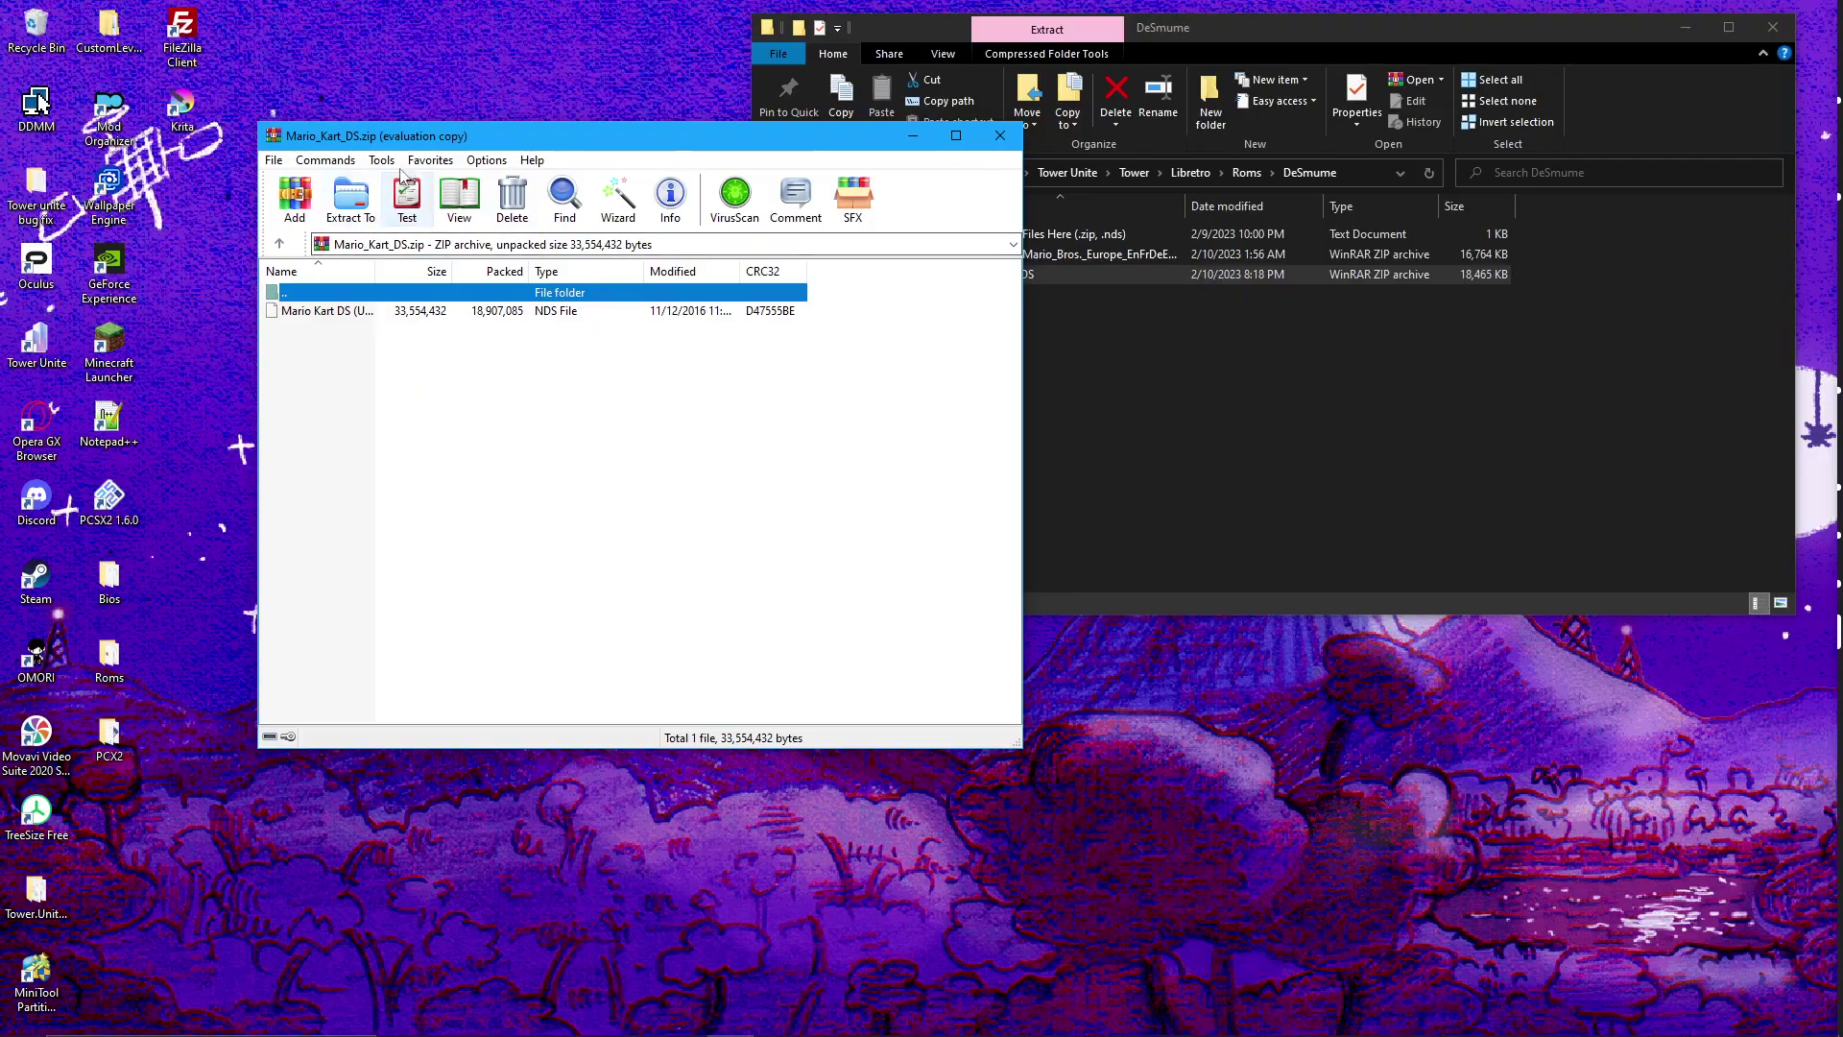
left_click(380, 160)
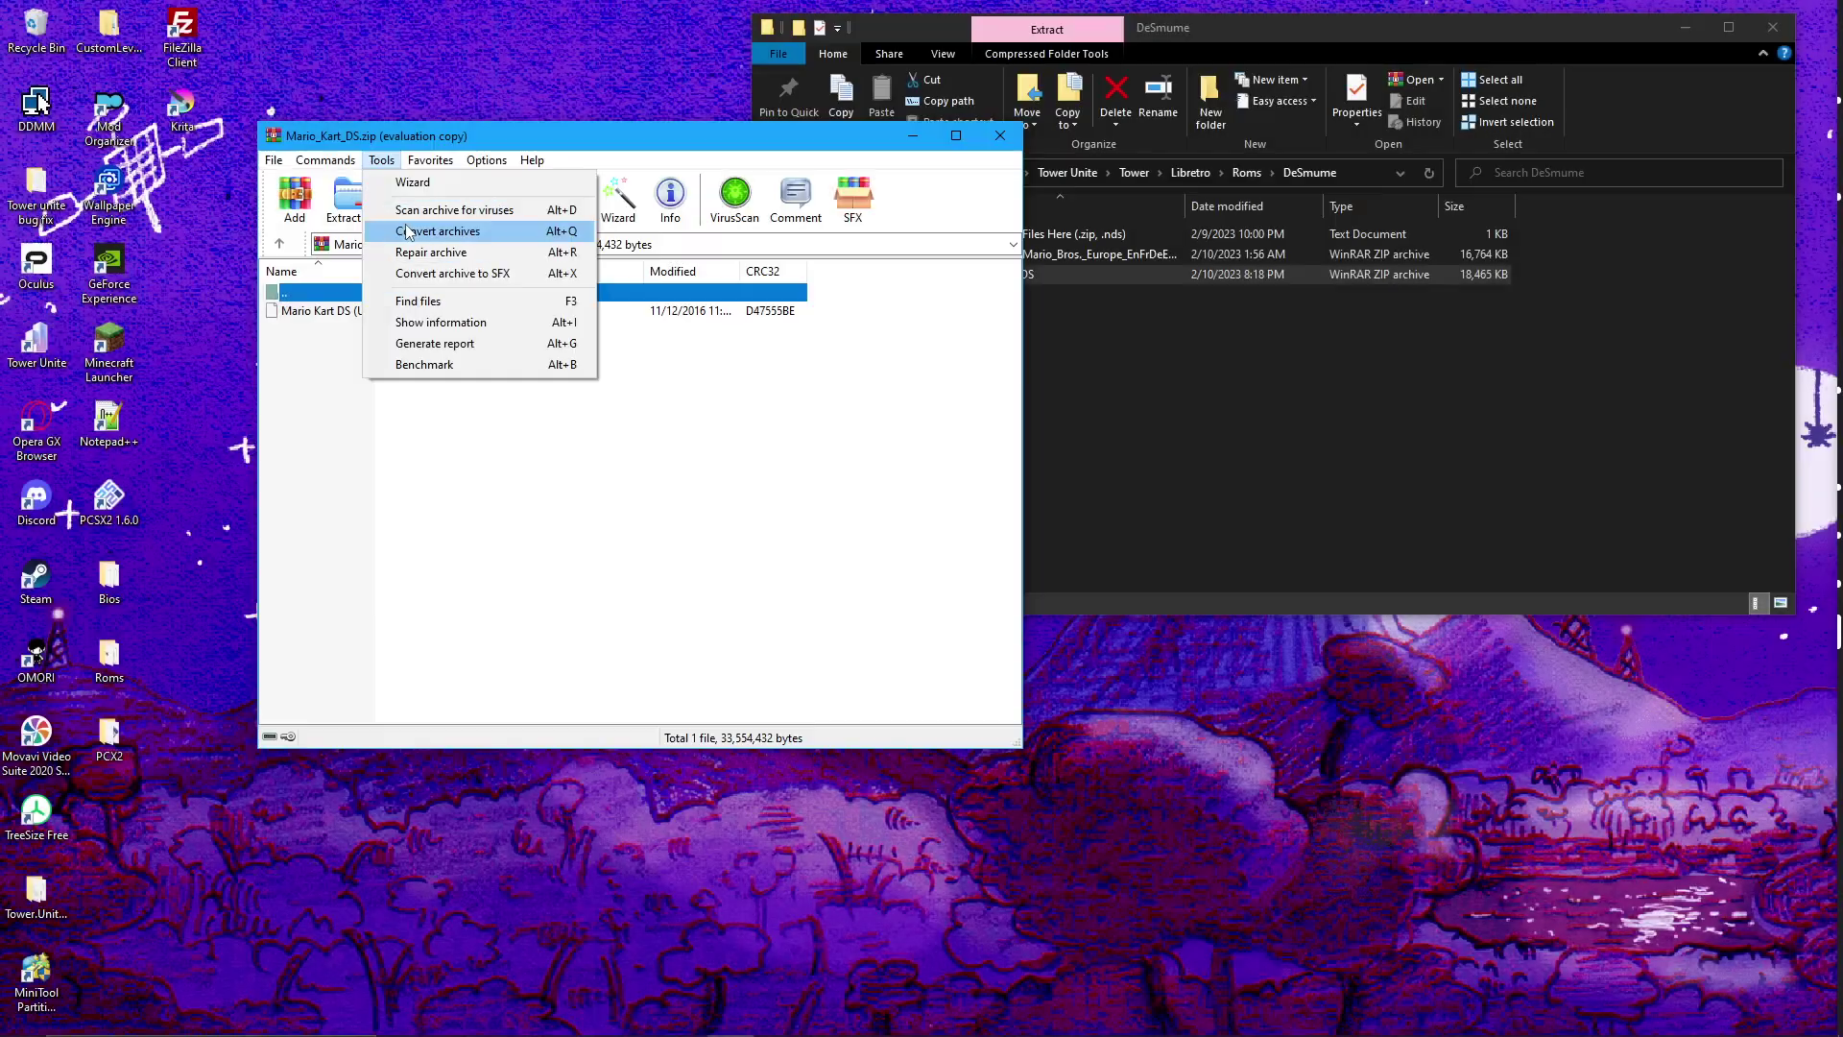
left_click(399, 231)
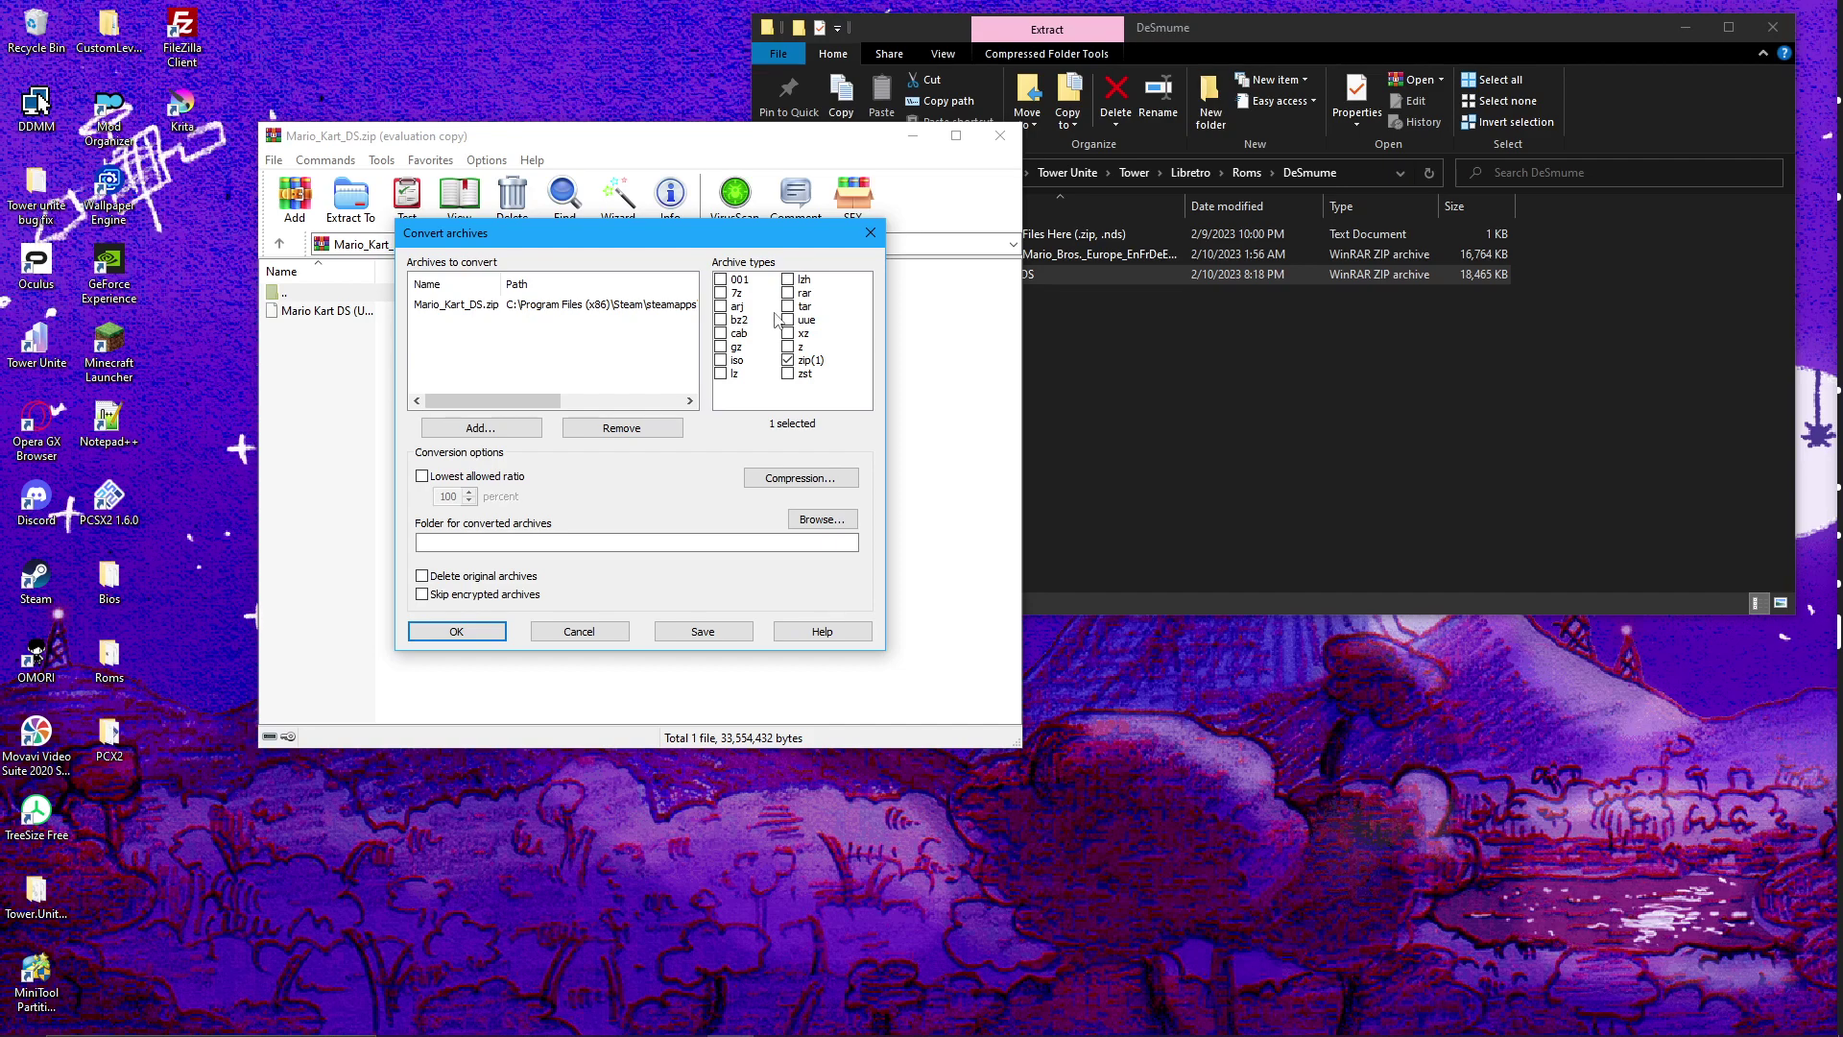
left_click(472, 635)
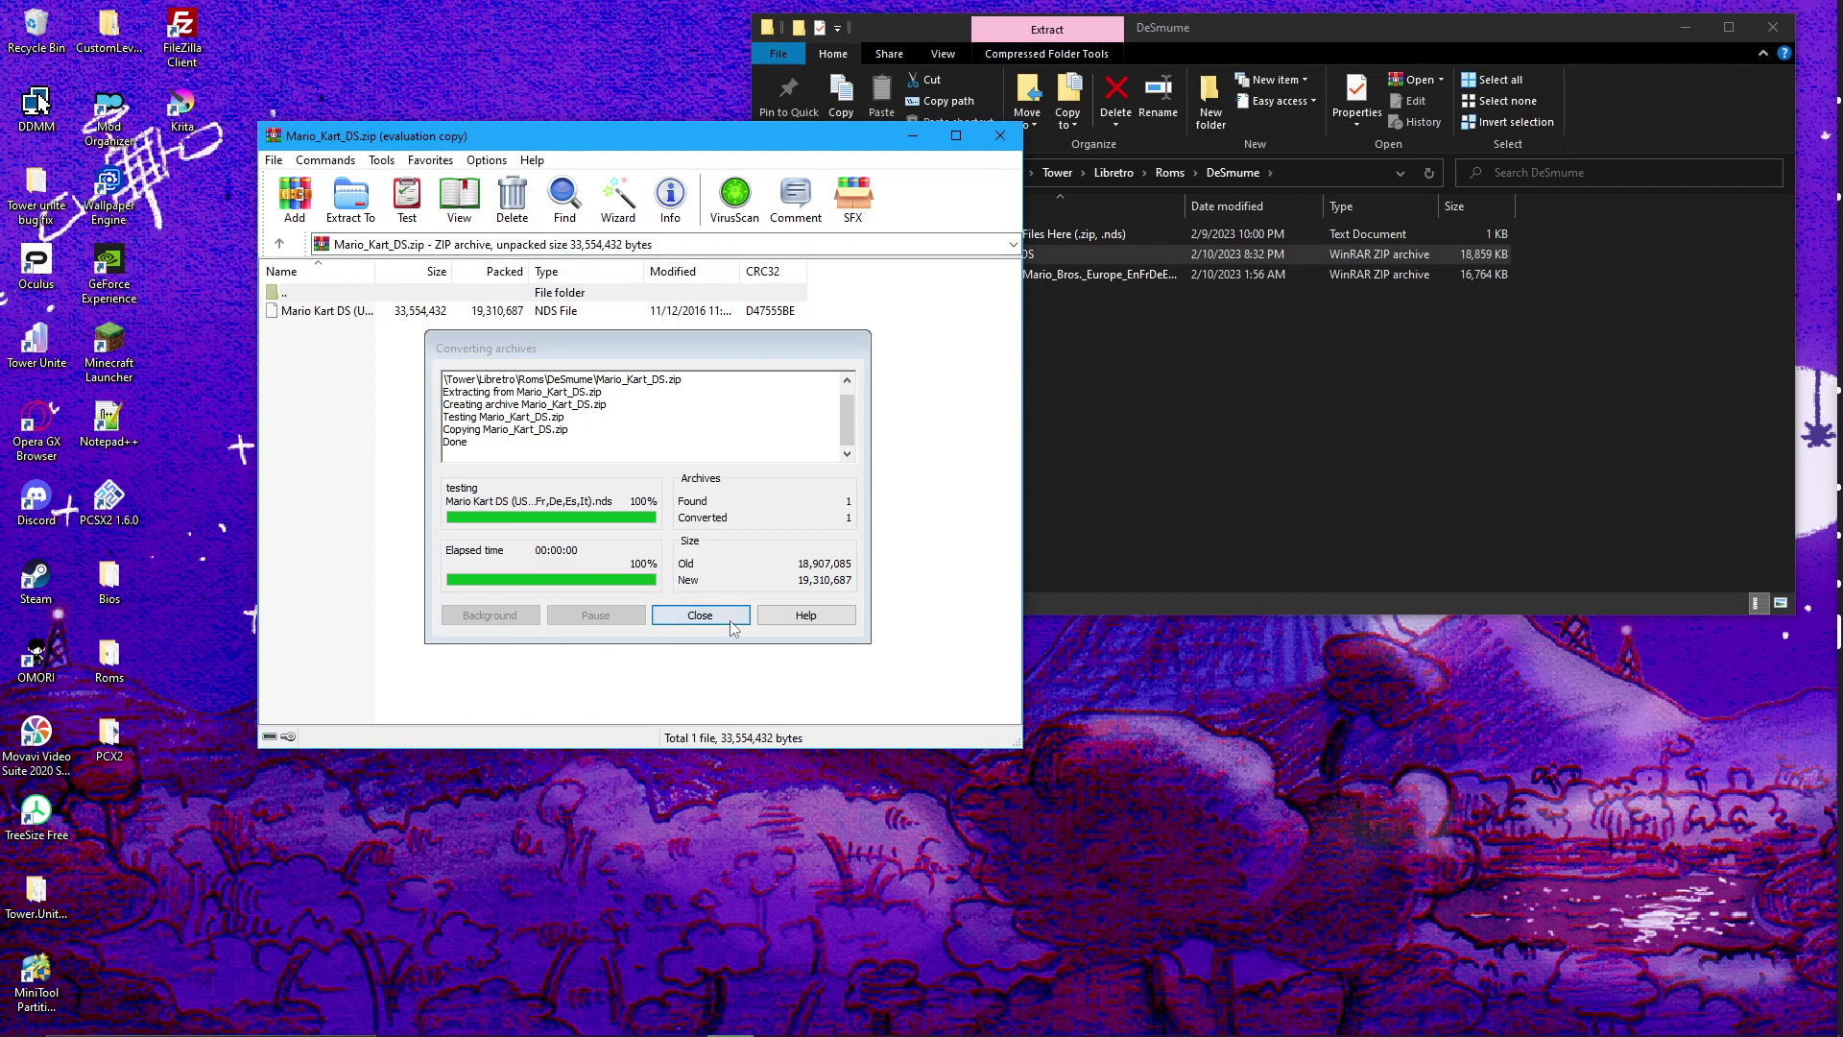
left_click(700, 615)
left_click(999, 136)
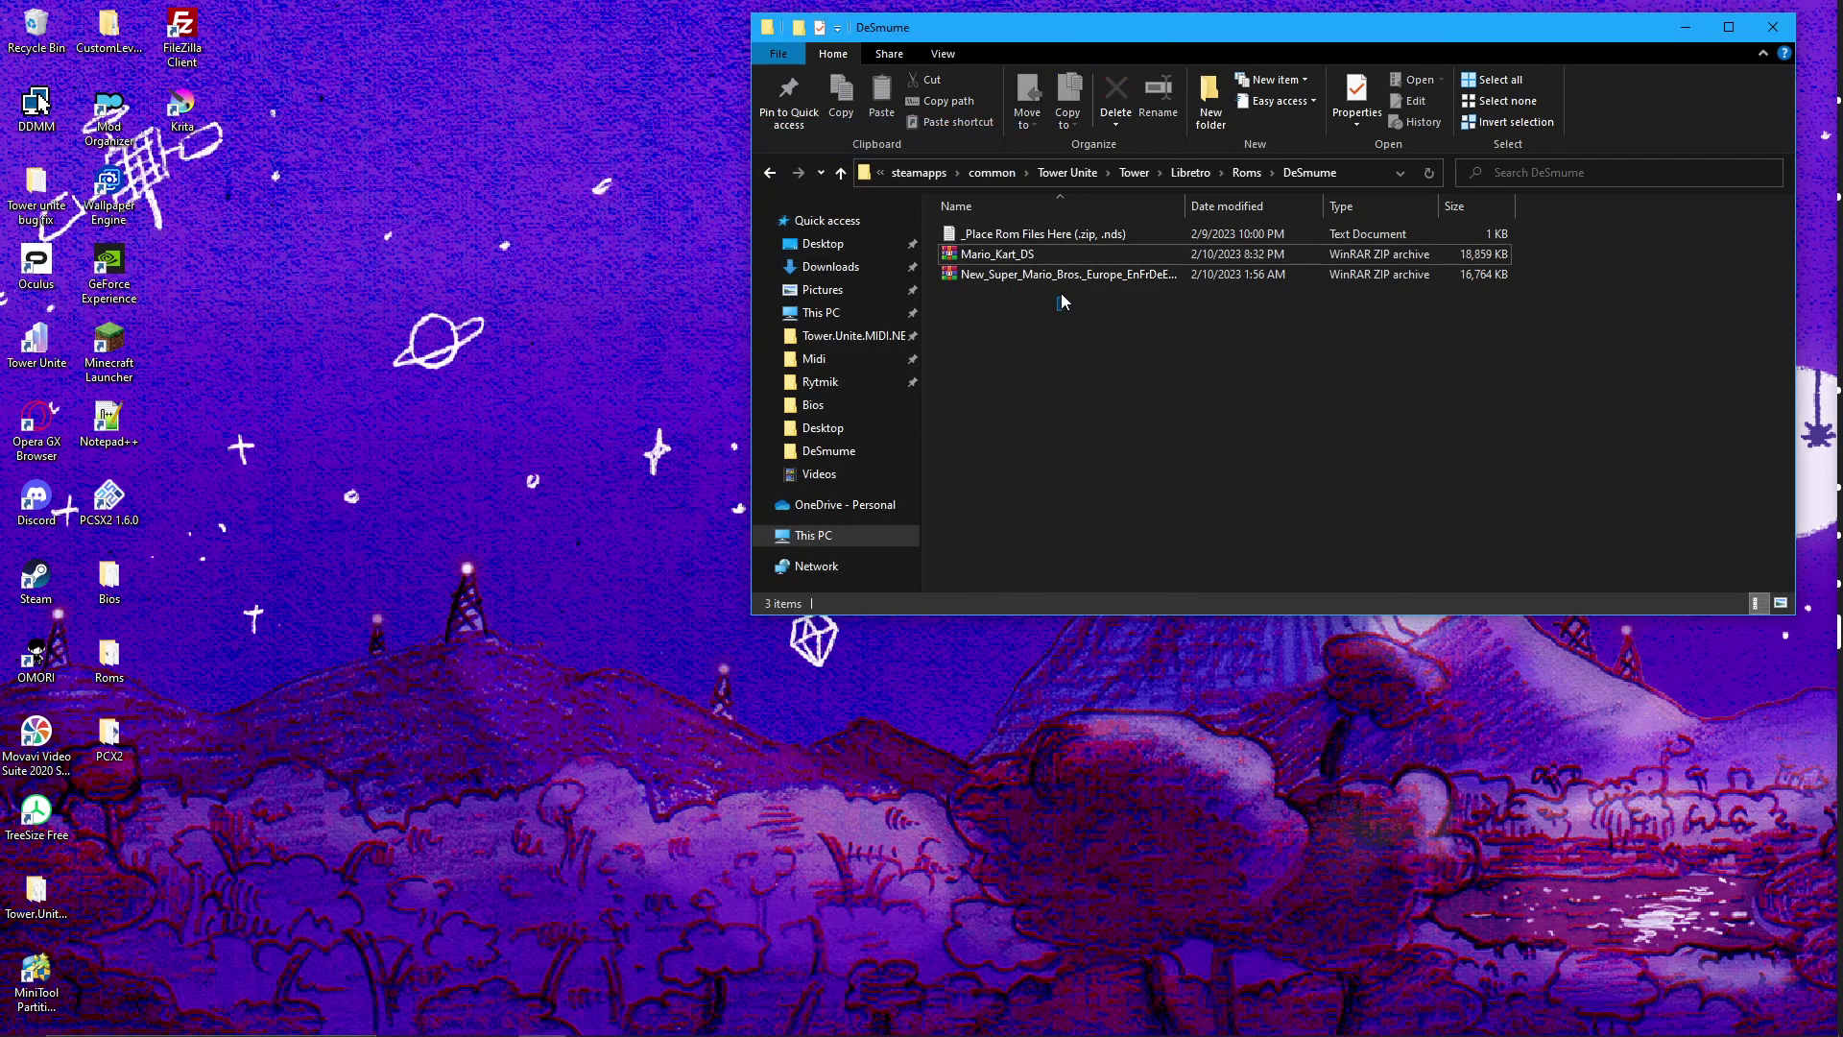
left_click(998, 275, "ctrl")
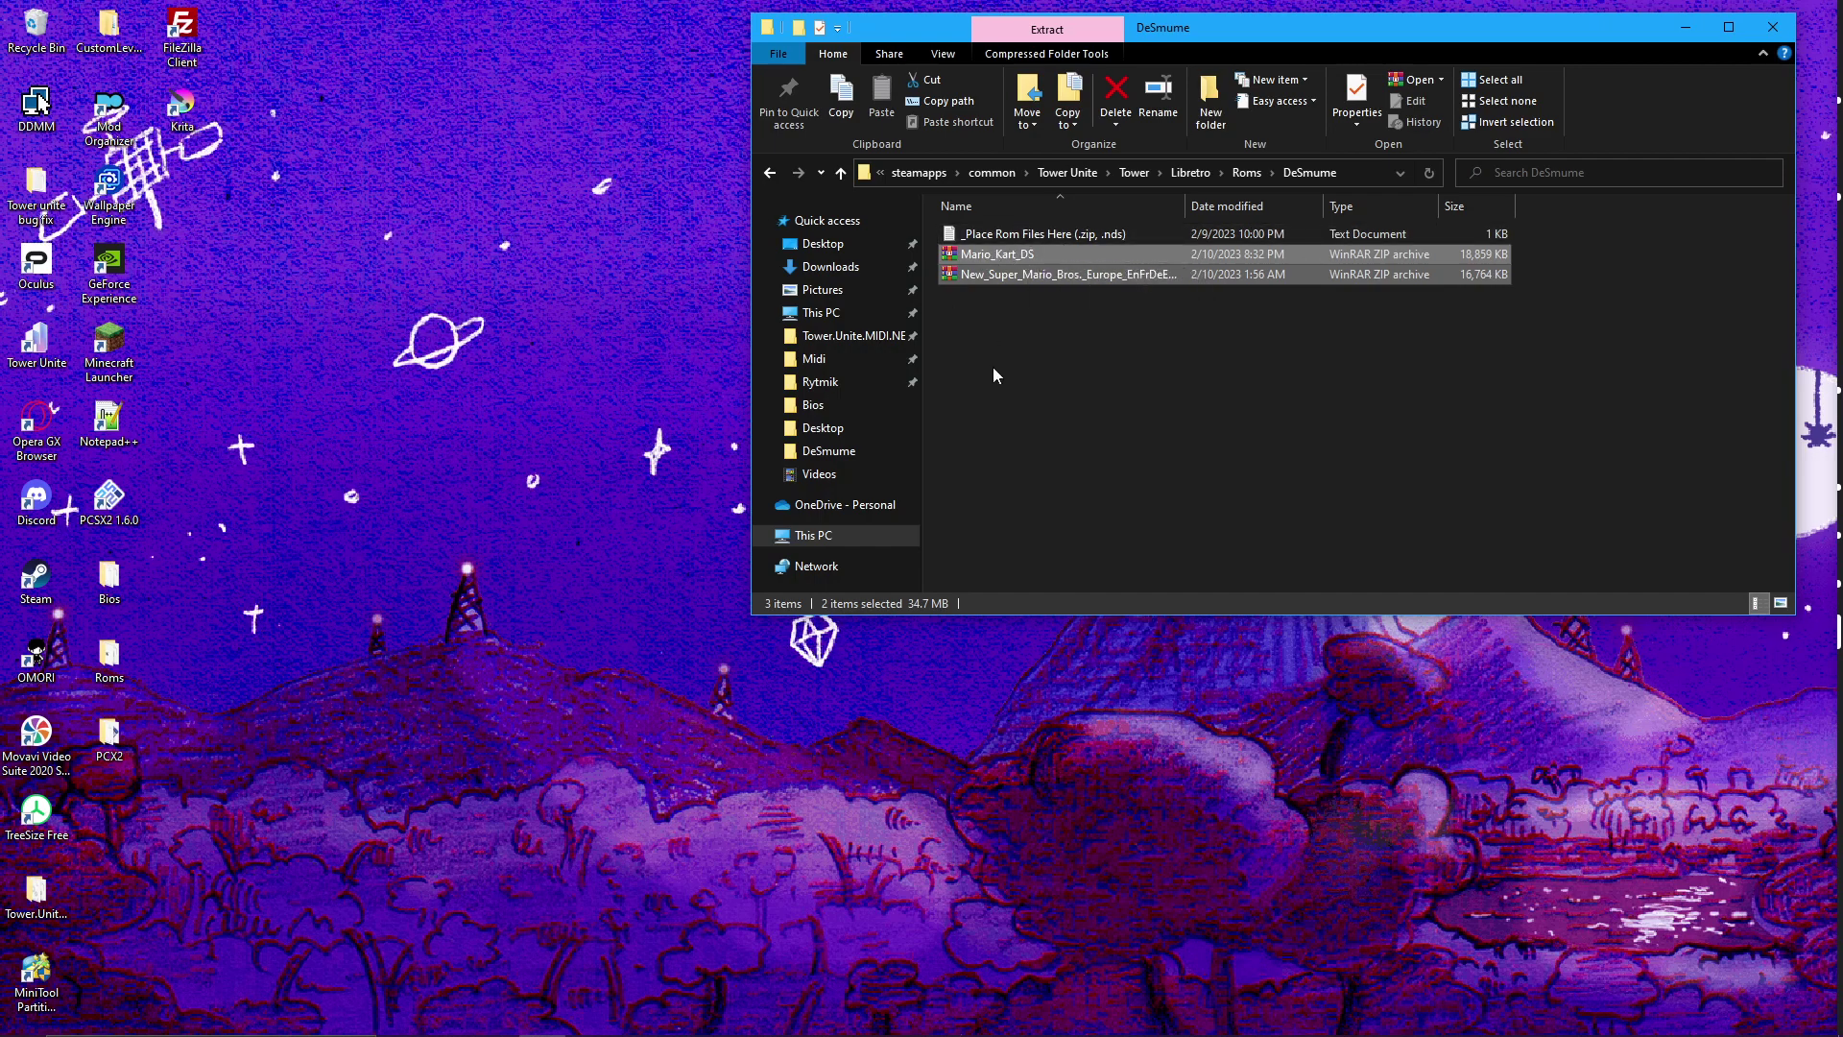
Switch back to Tower Unite, turn on the handheld console and open Game Select from its pause menu.
double_click(36, 340)
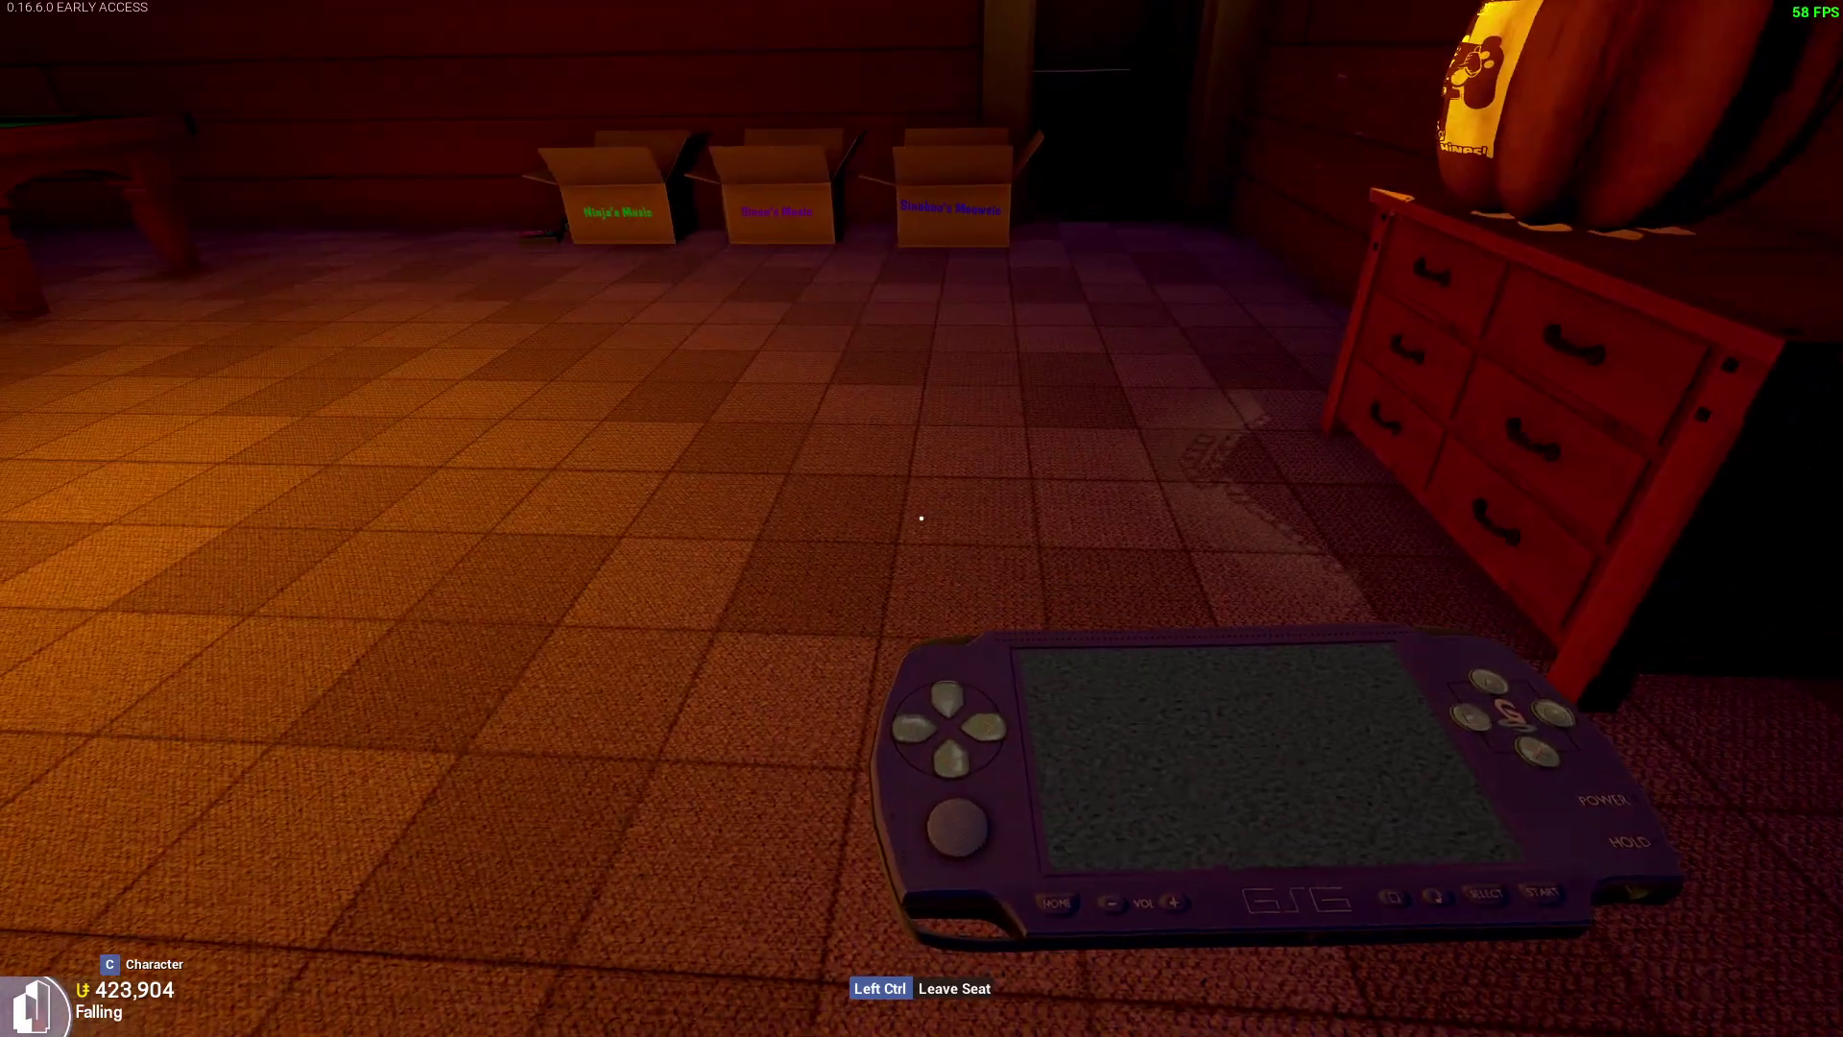
left_click(922, 518)
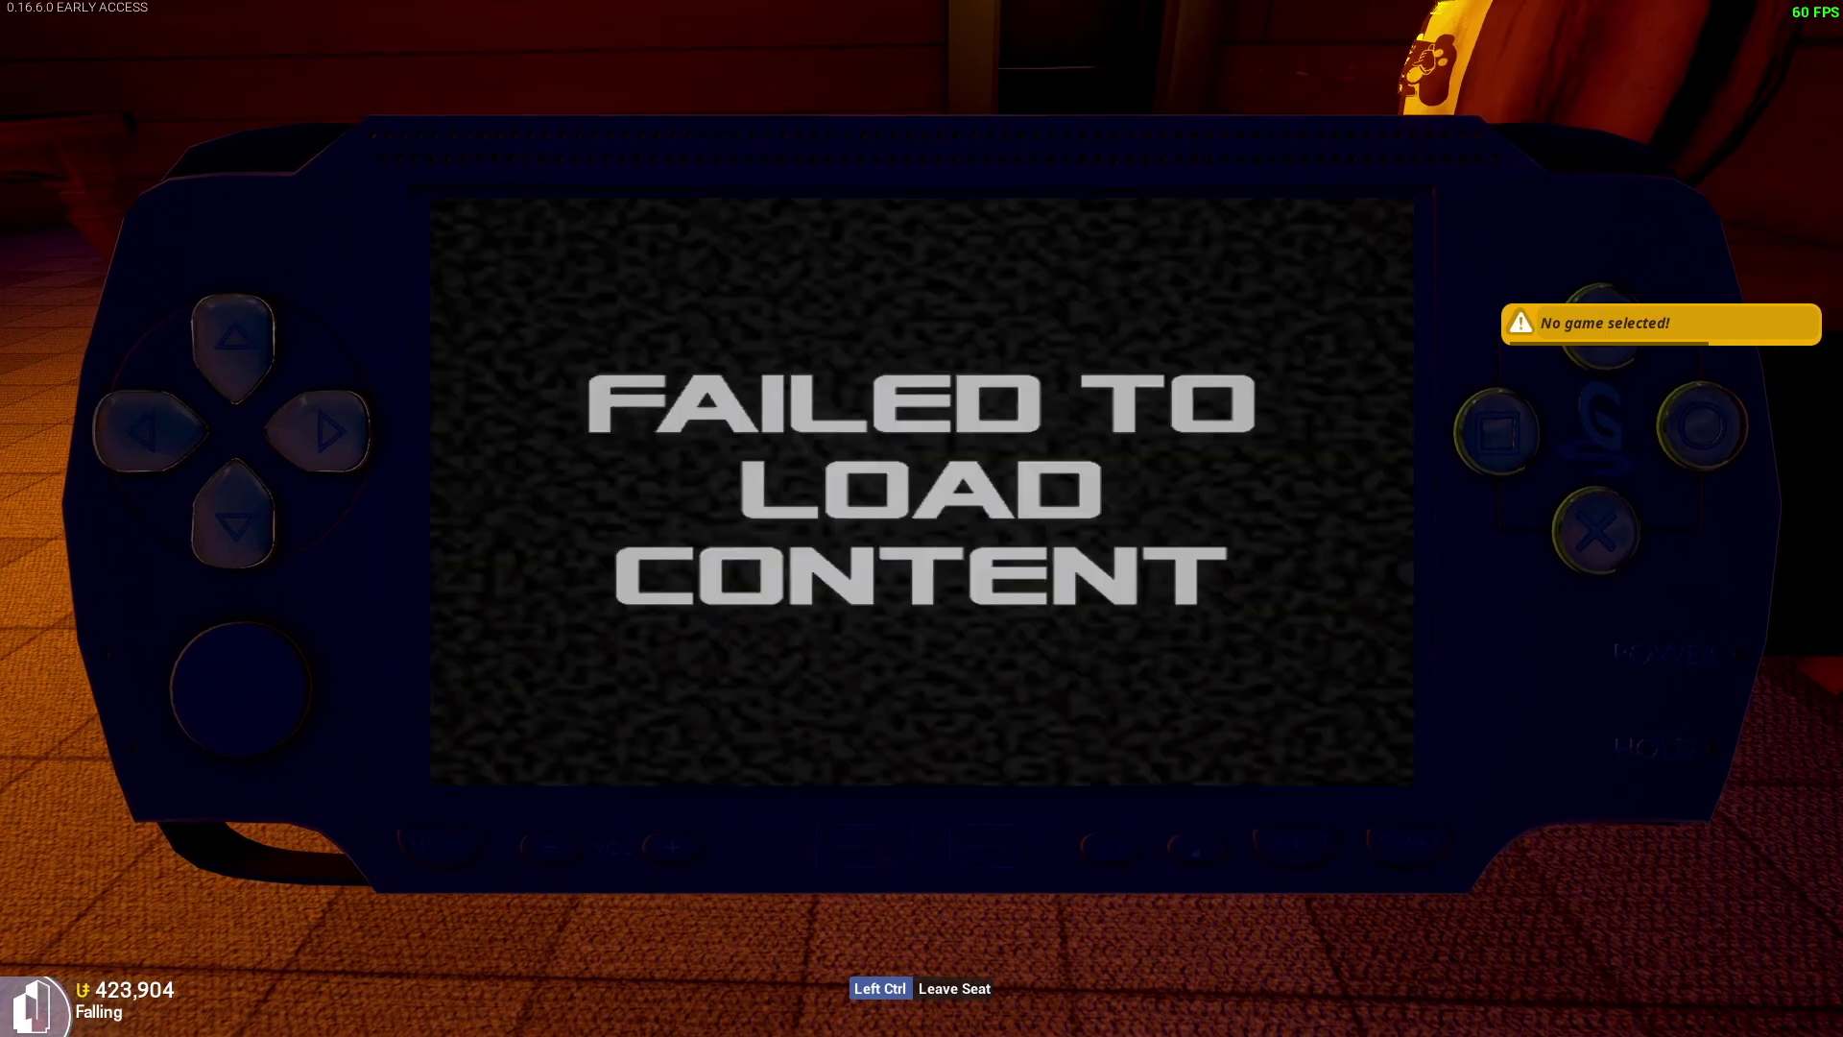
key("Escape")
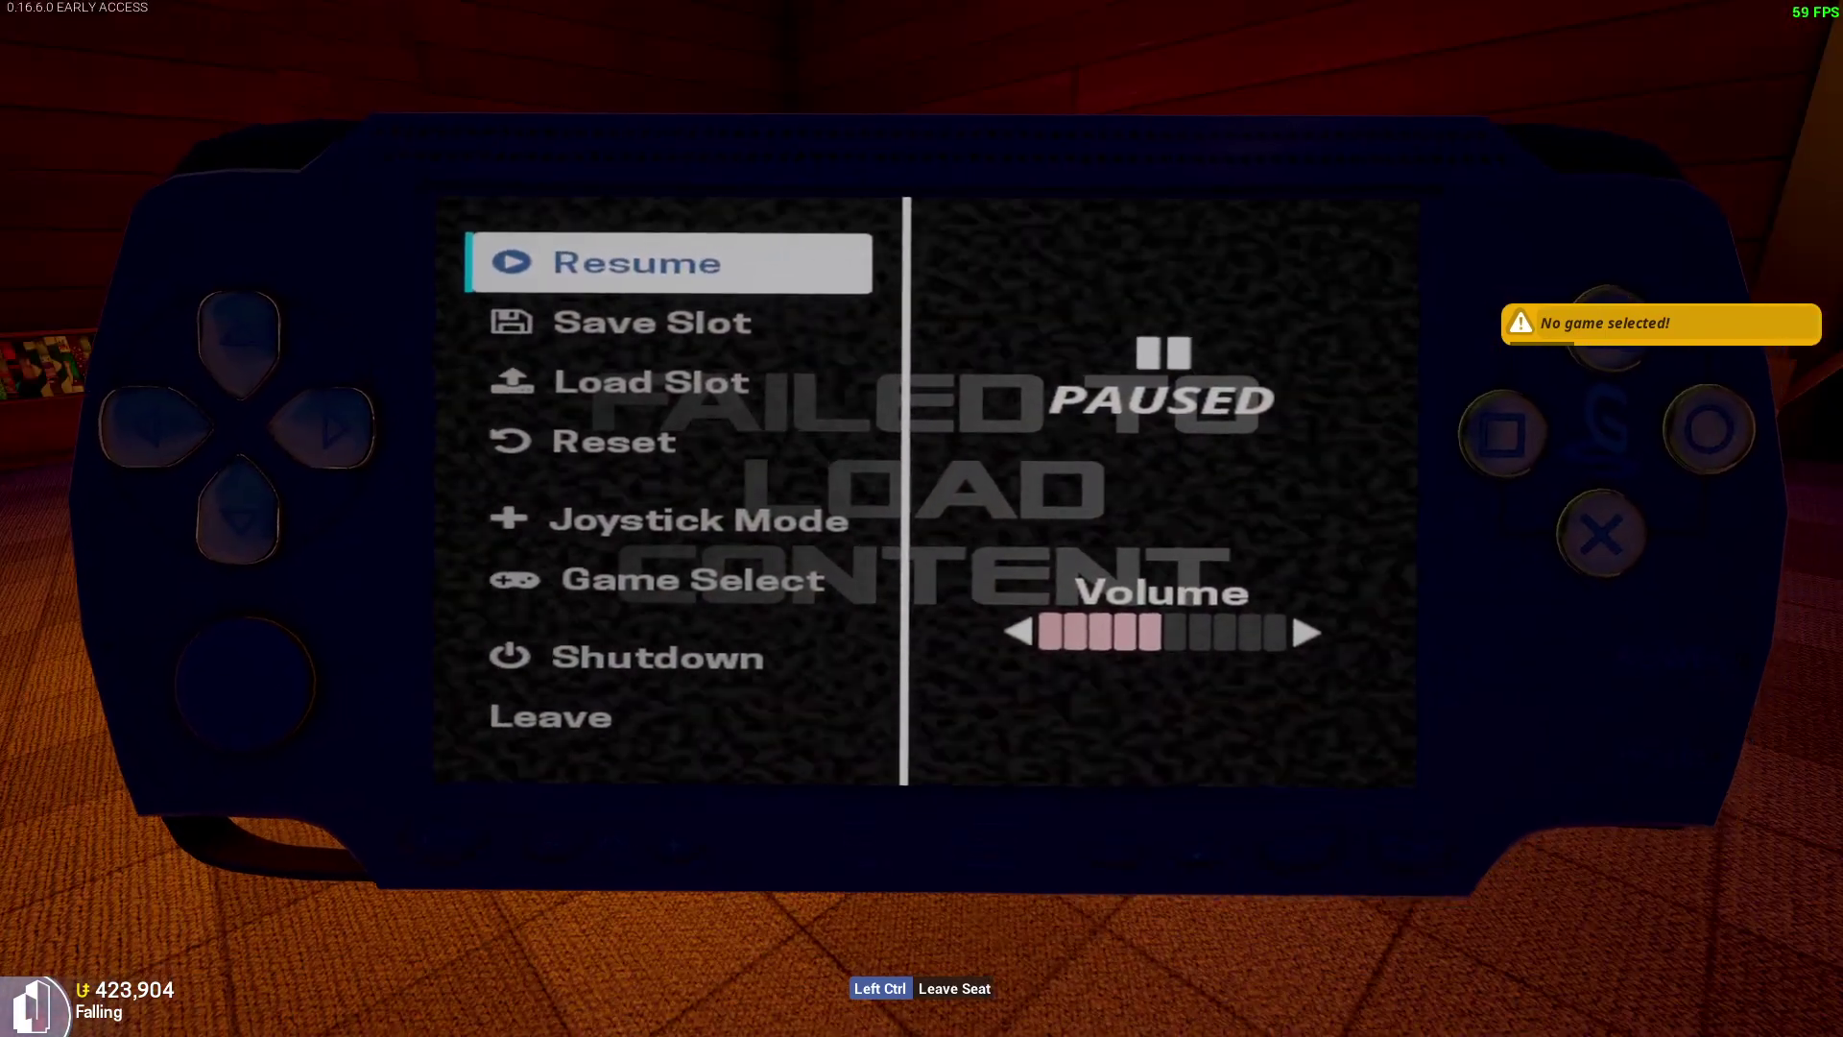
key("Down")
key("Down")
key("Down")
key("Down")
key("Down")
key("Return")
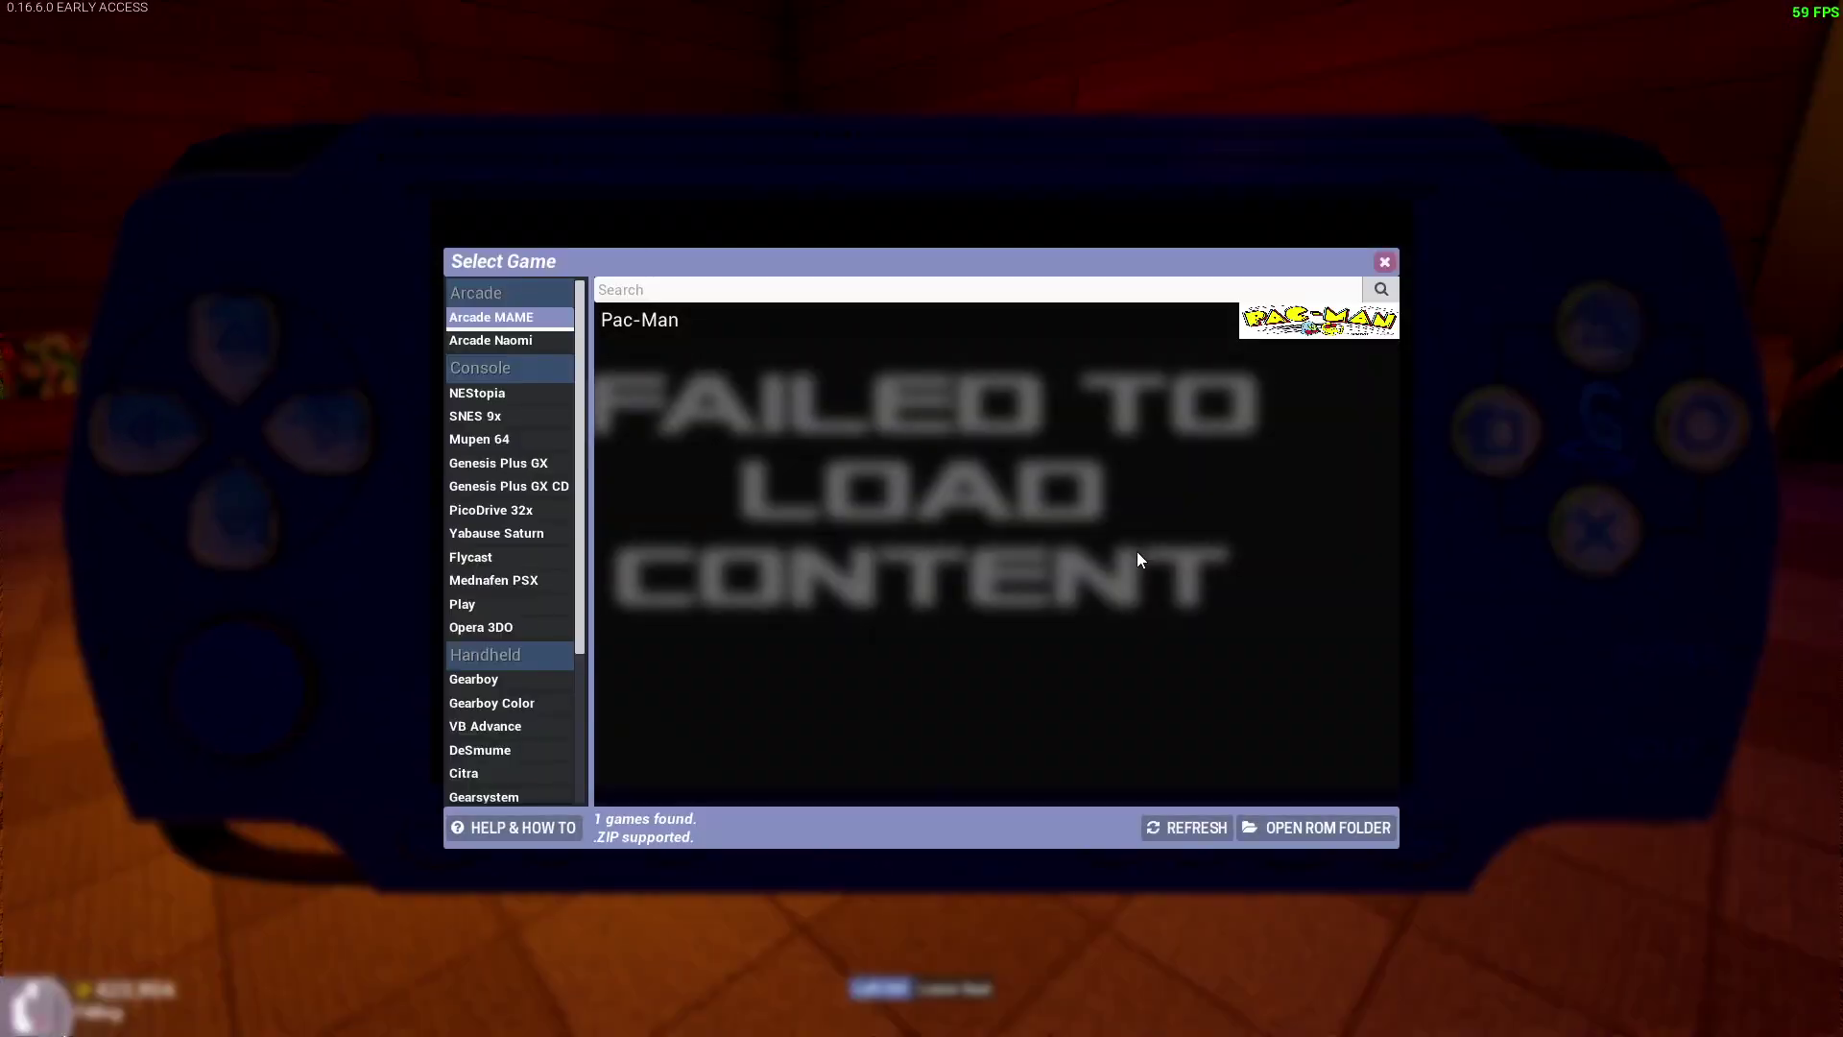
Load Mario Kart DS from the DeSmume game list.
scroll(504, 528, "down", 5)
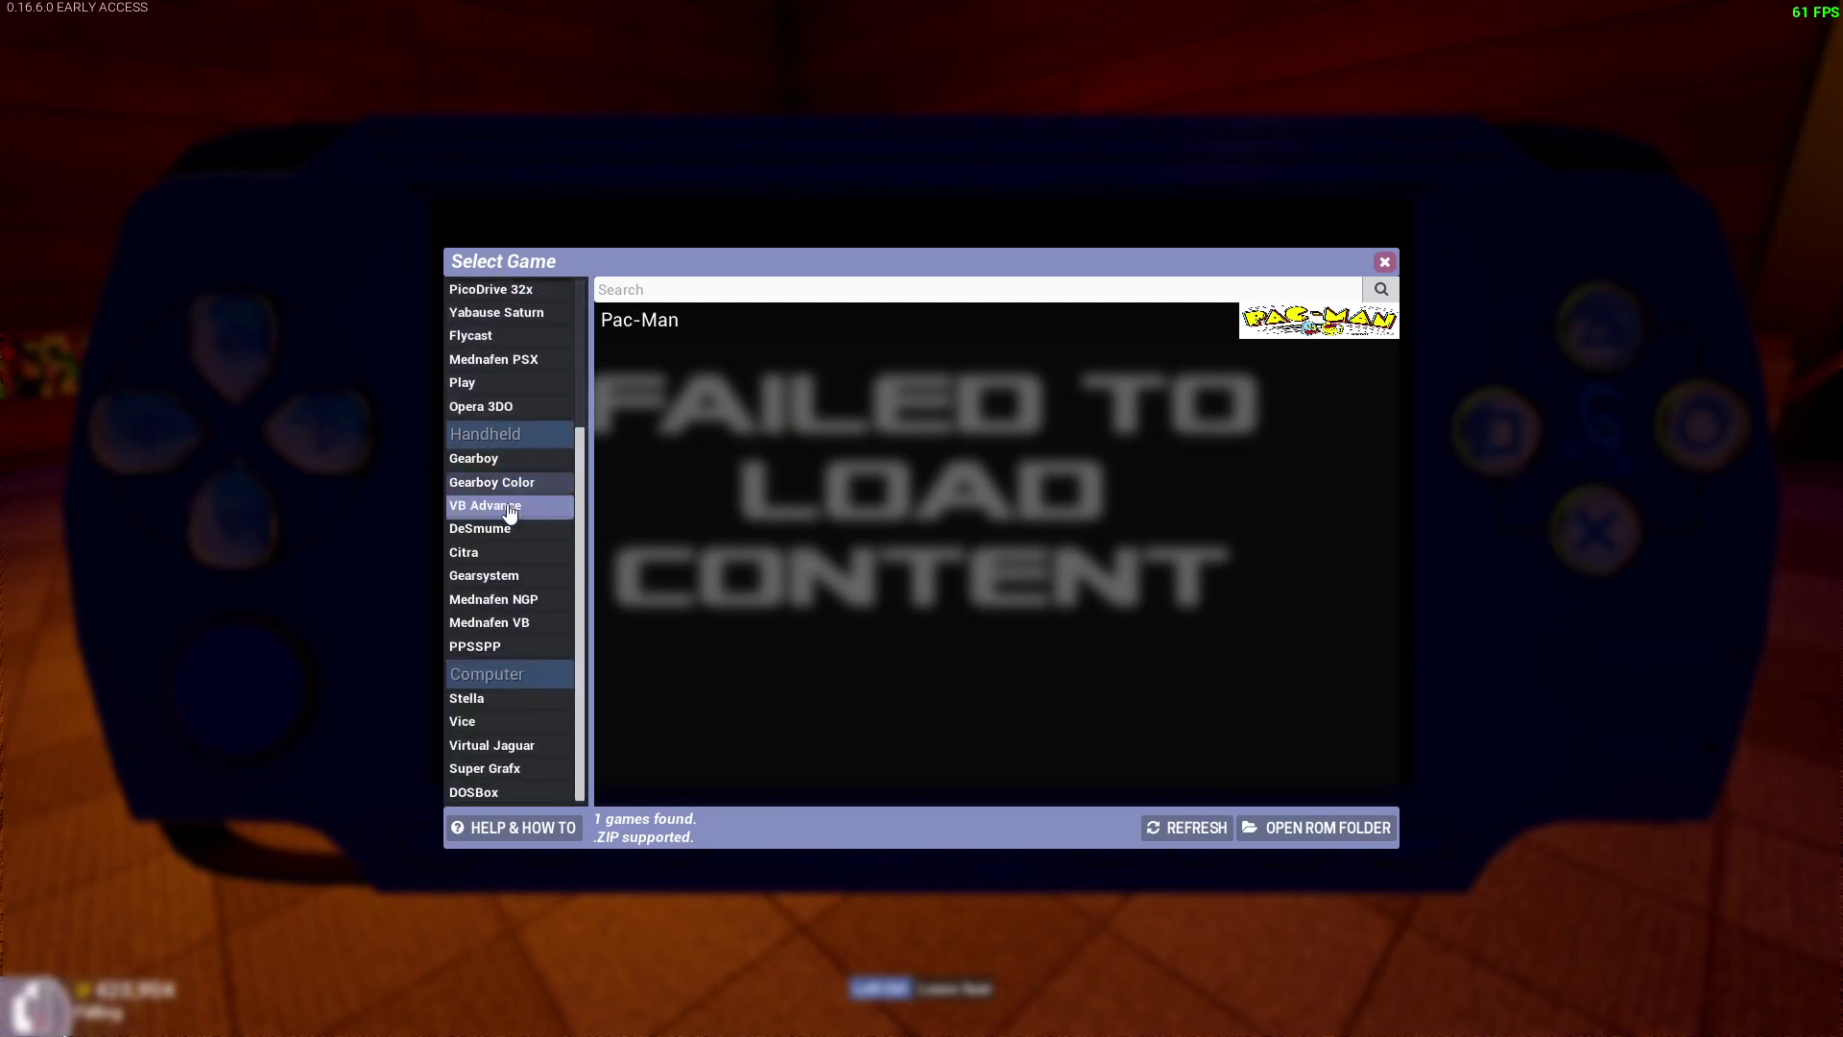
left_click(508, 530)
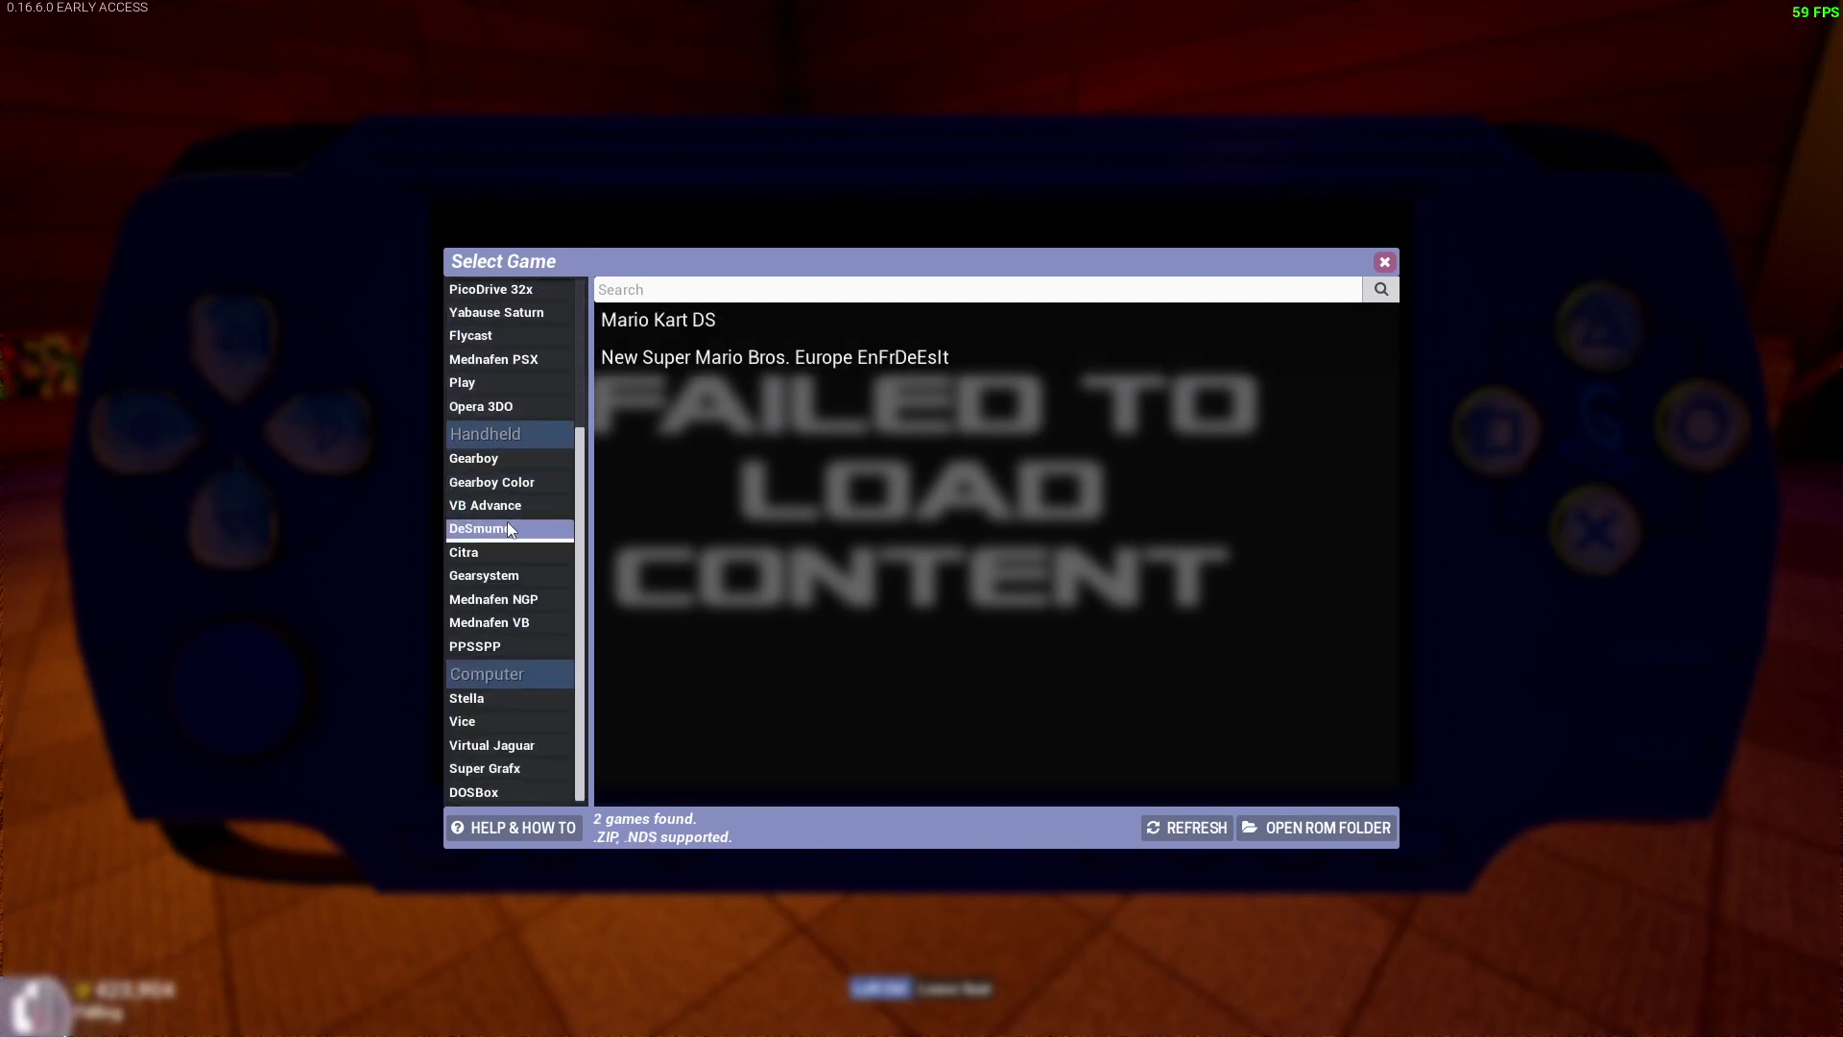
left_click(709, 328)
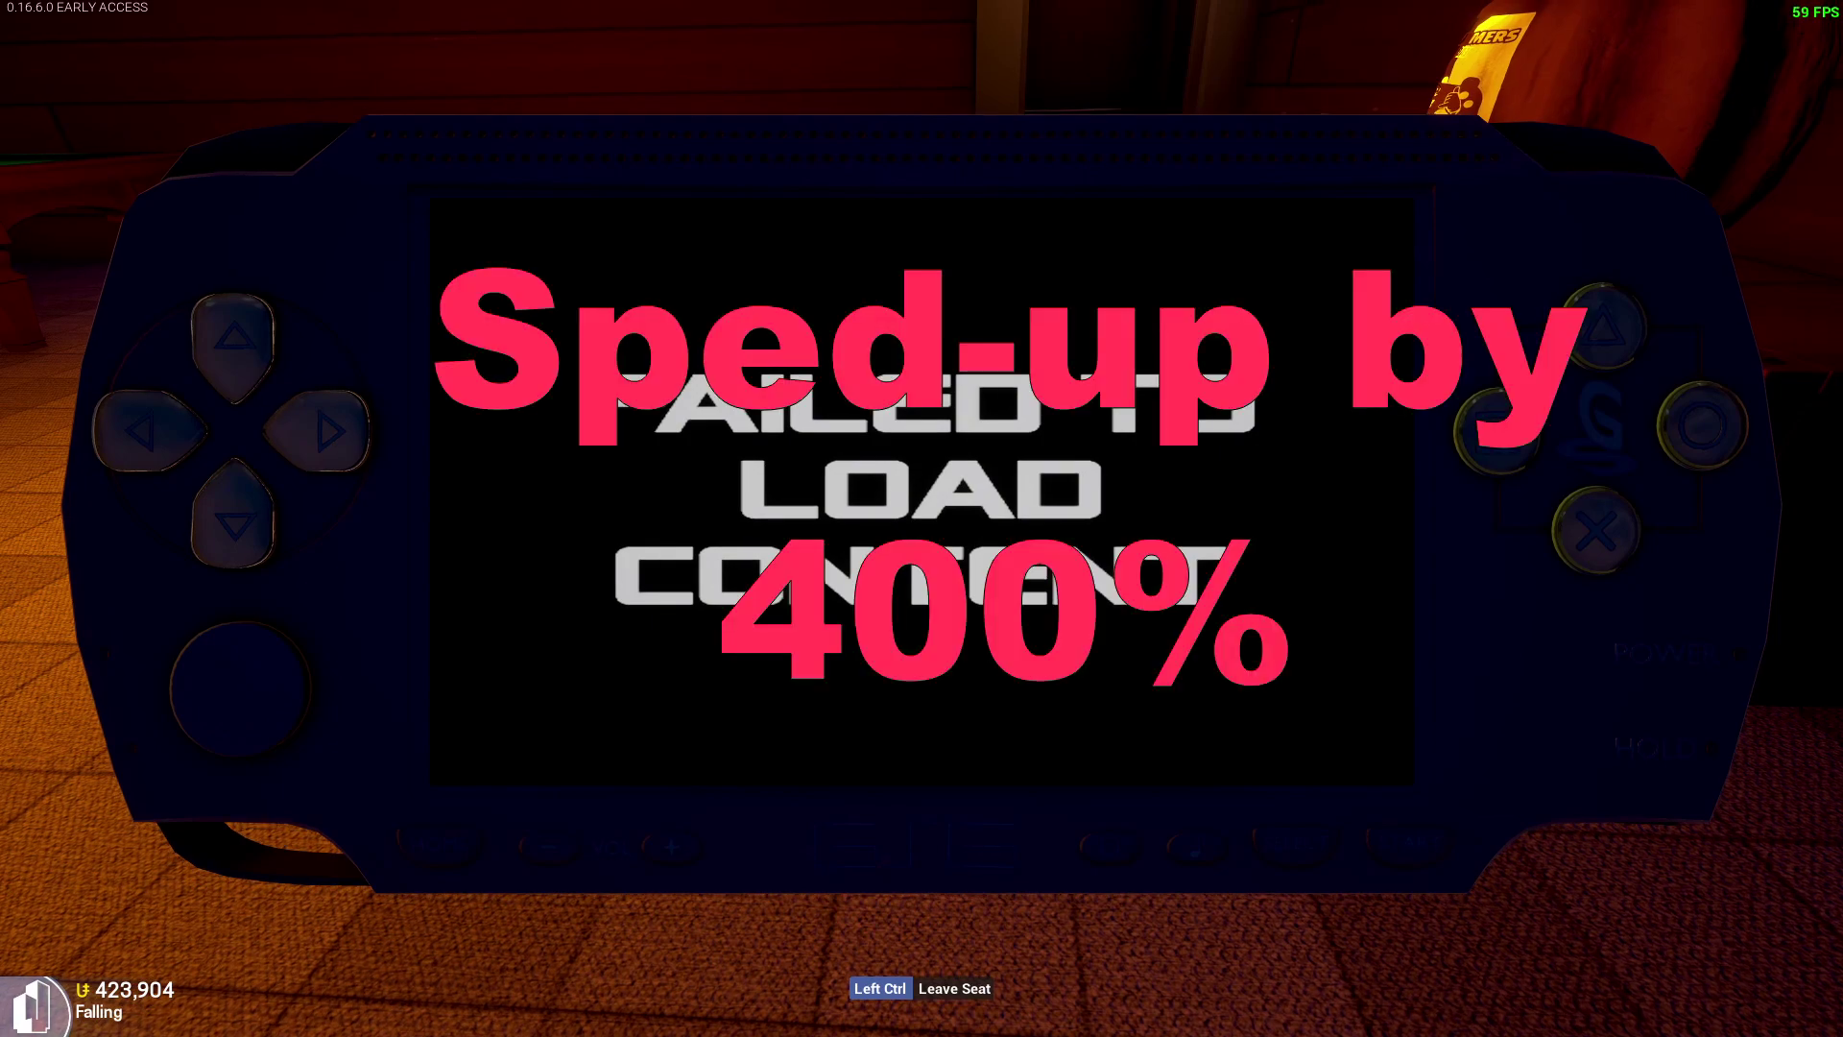
Try twice more to load Mario Kart DS through the handheld's Game Select option, and put the console down.
key("Escape")
key("Down")
key("Down")
key("Down")
key("Down")
key("Down")
key("Return")
left_click(709, 326)
key("Escape")
key("Down")
key("Down")
key("Down")
key("Down")
key("Down")
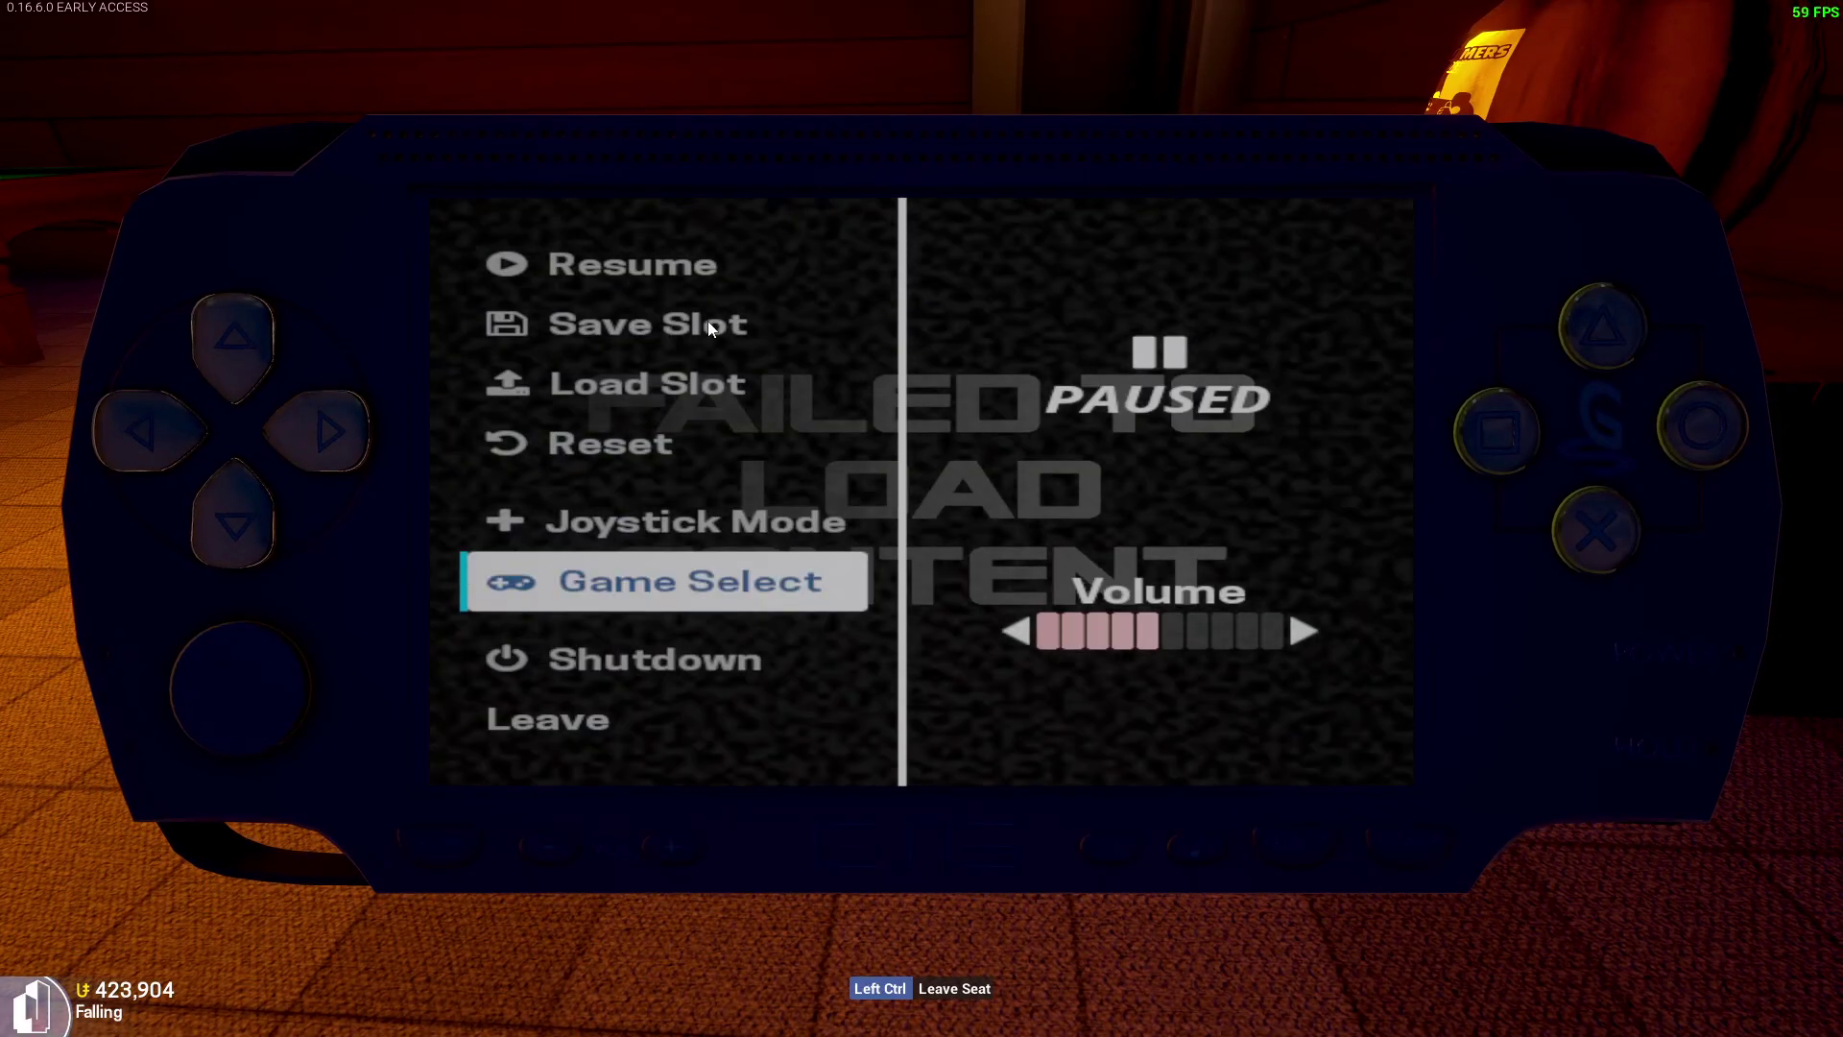
key("Return")
left_click(708, 326)
key("Escape")
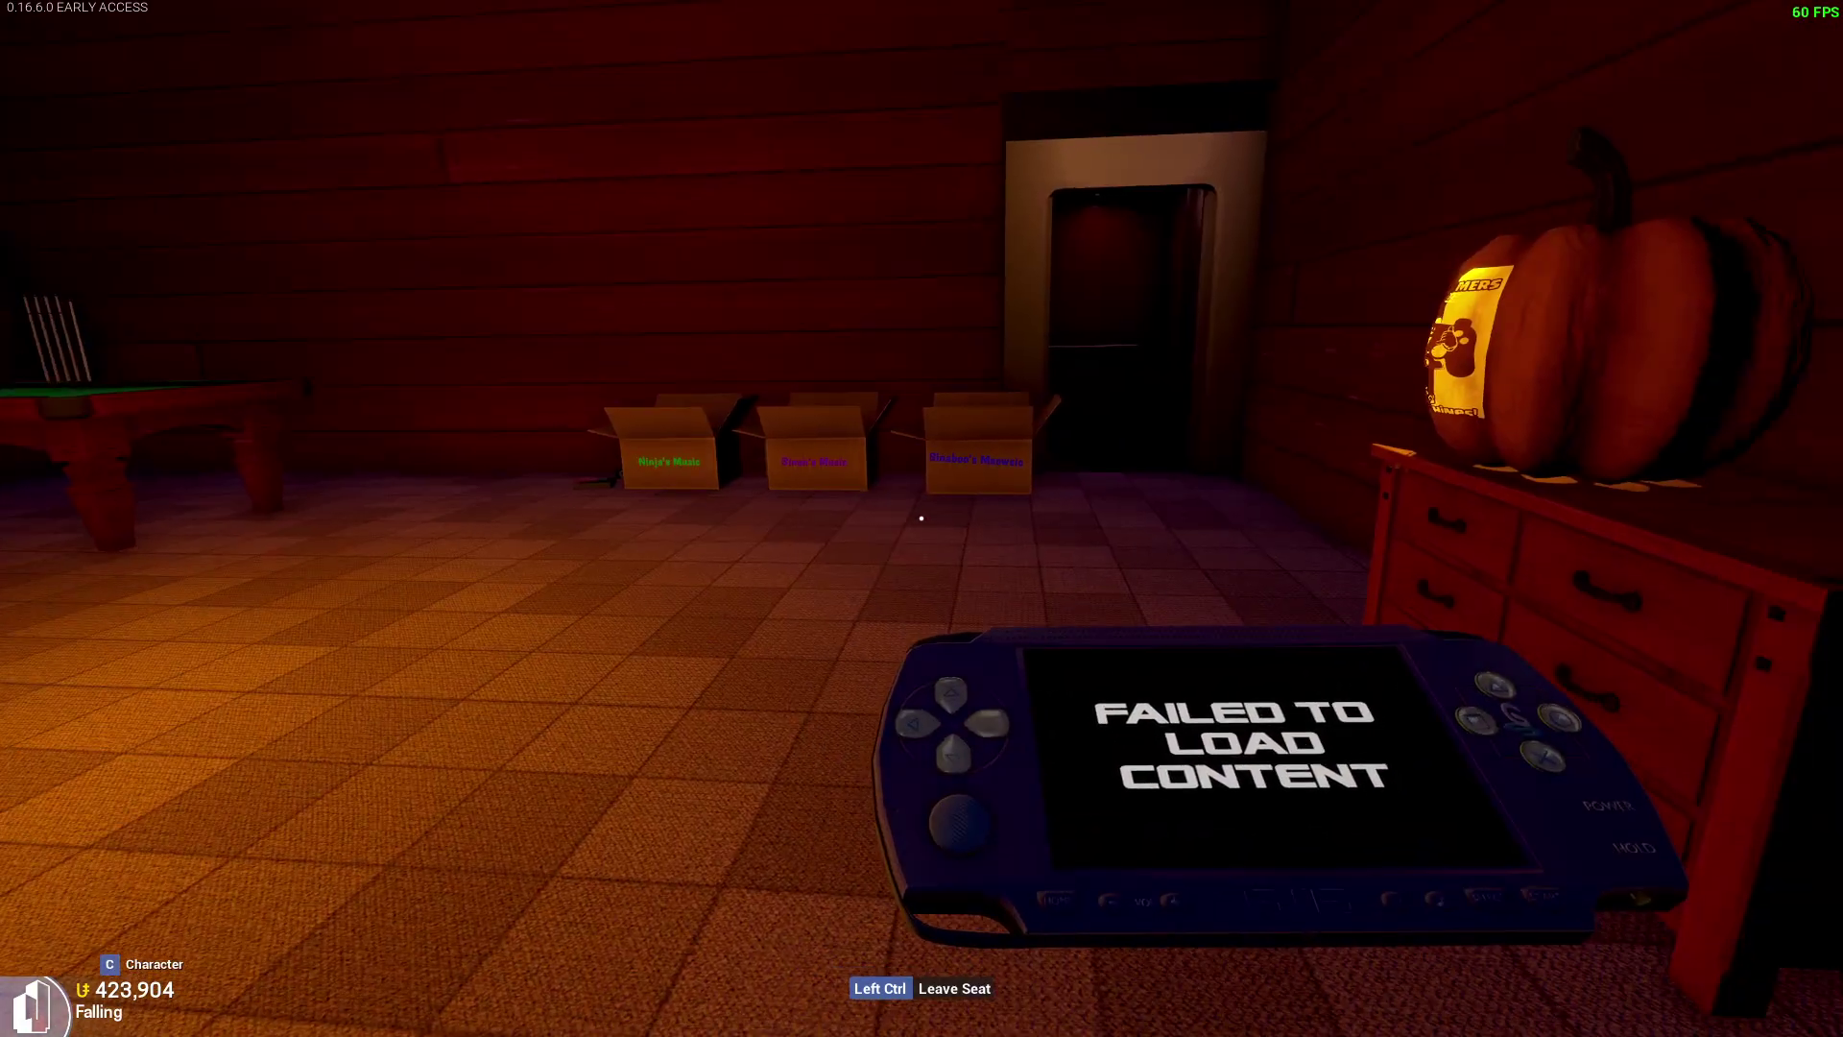
Return to the handheld console and load New Super Mario Bros. Europe through Game Select.
left_click(921, 518)
key("Escape")
key("Down")
key("Down")
key("Down")
key("Down")
key("Down")
key("Return")
left_click(926, 371)
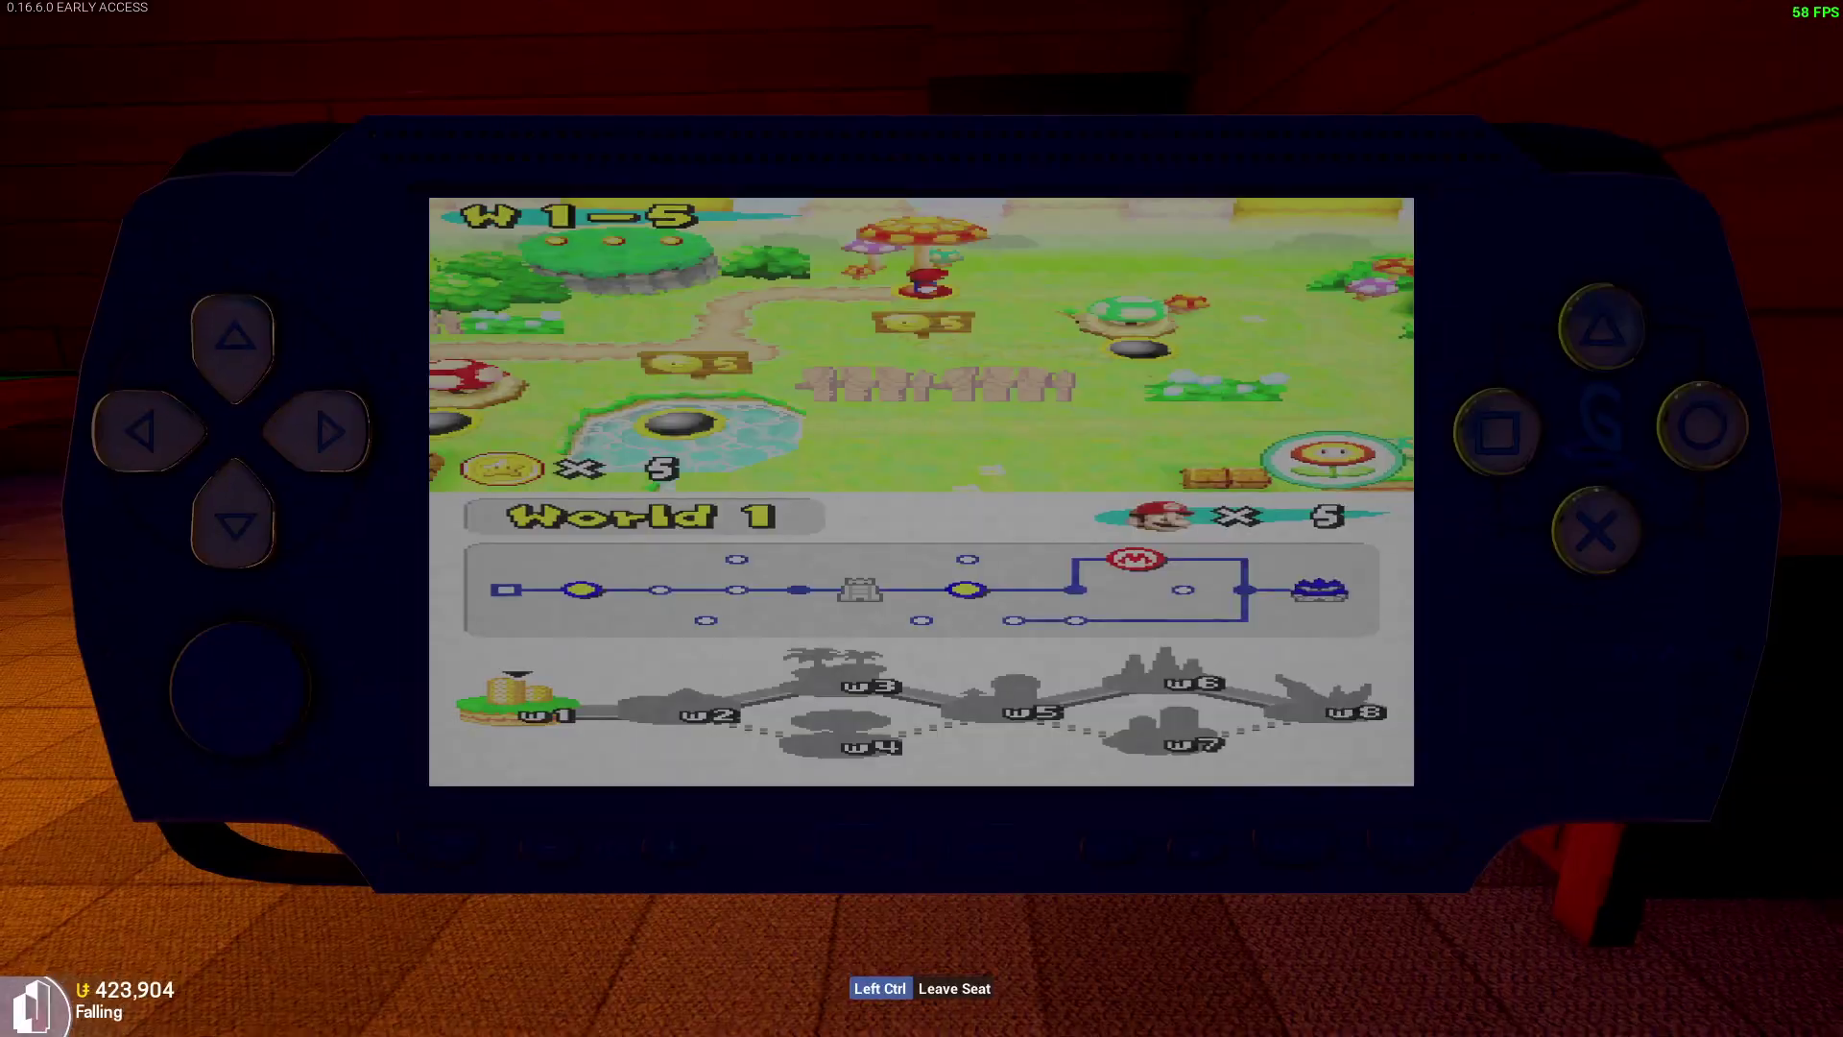
Step out of the handheld view, return to it and choose Single Player in Mario Kart DS.
key("Escape")
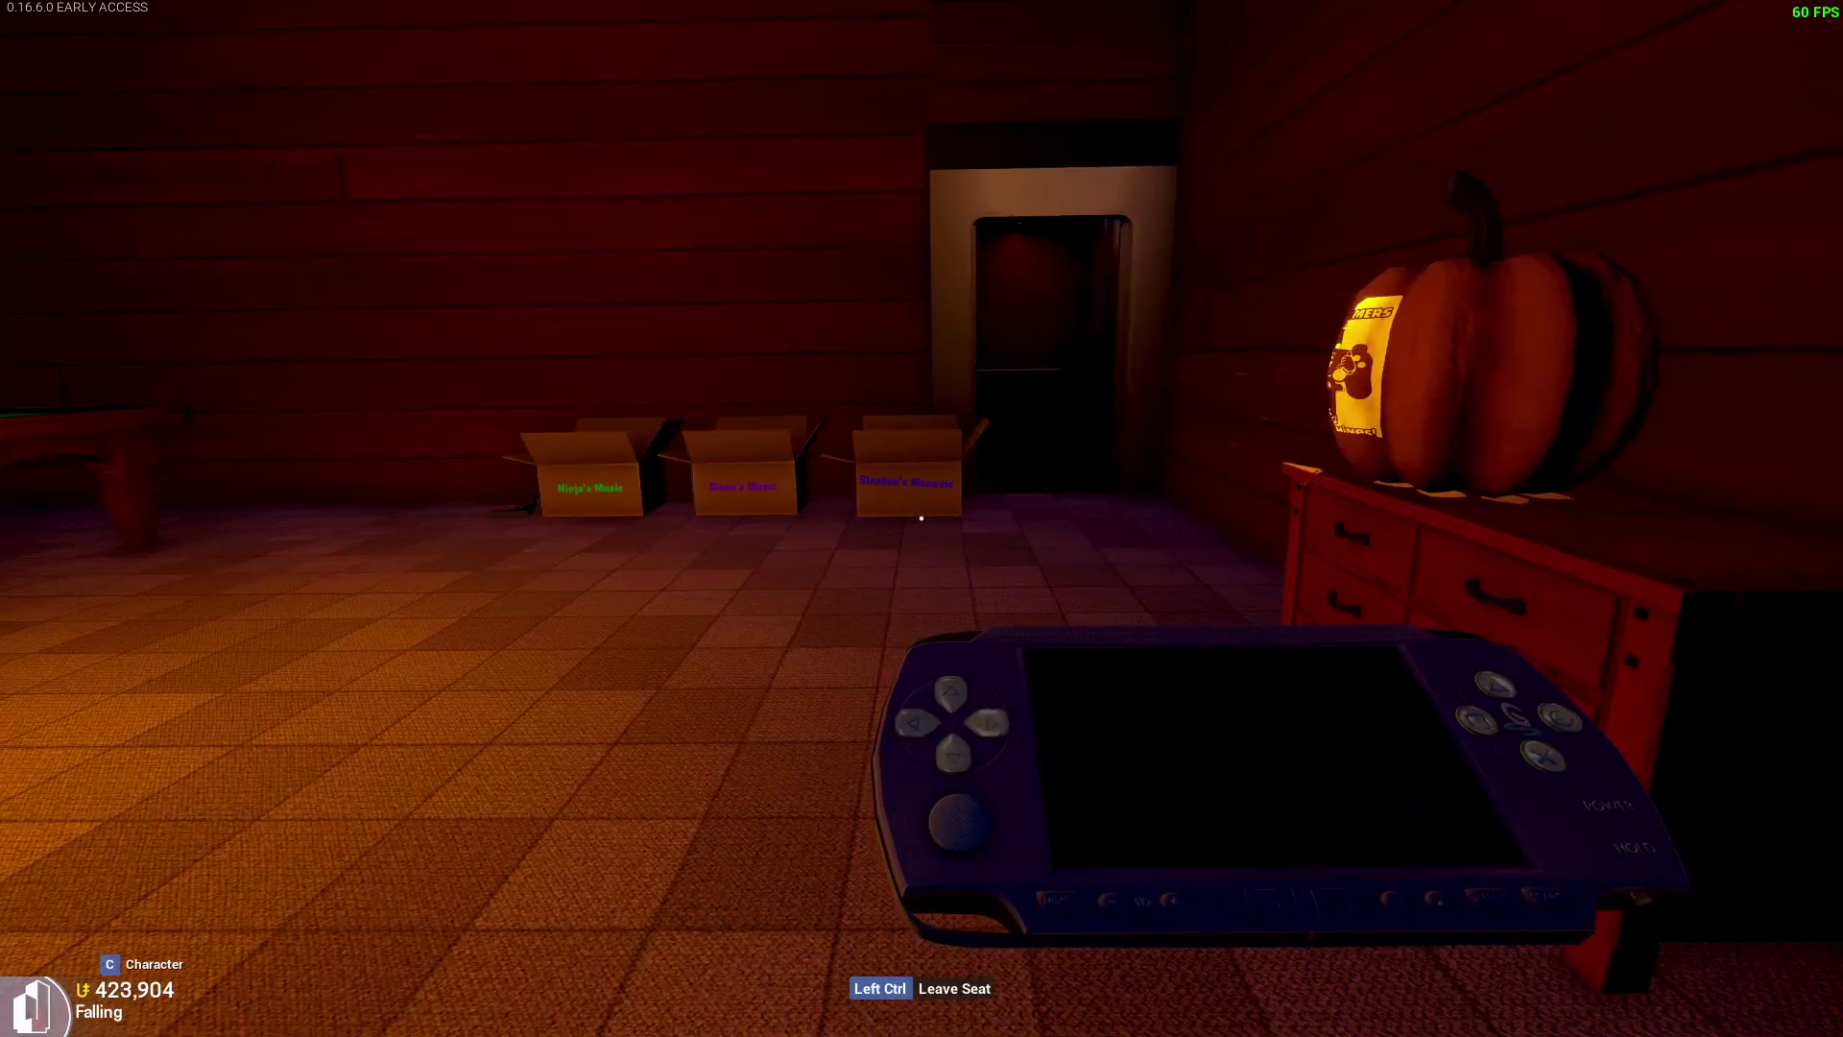
left_click(921, 518)
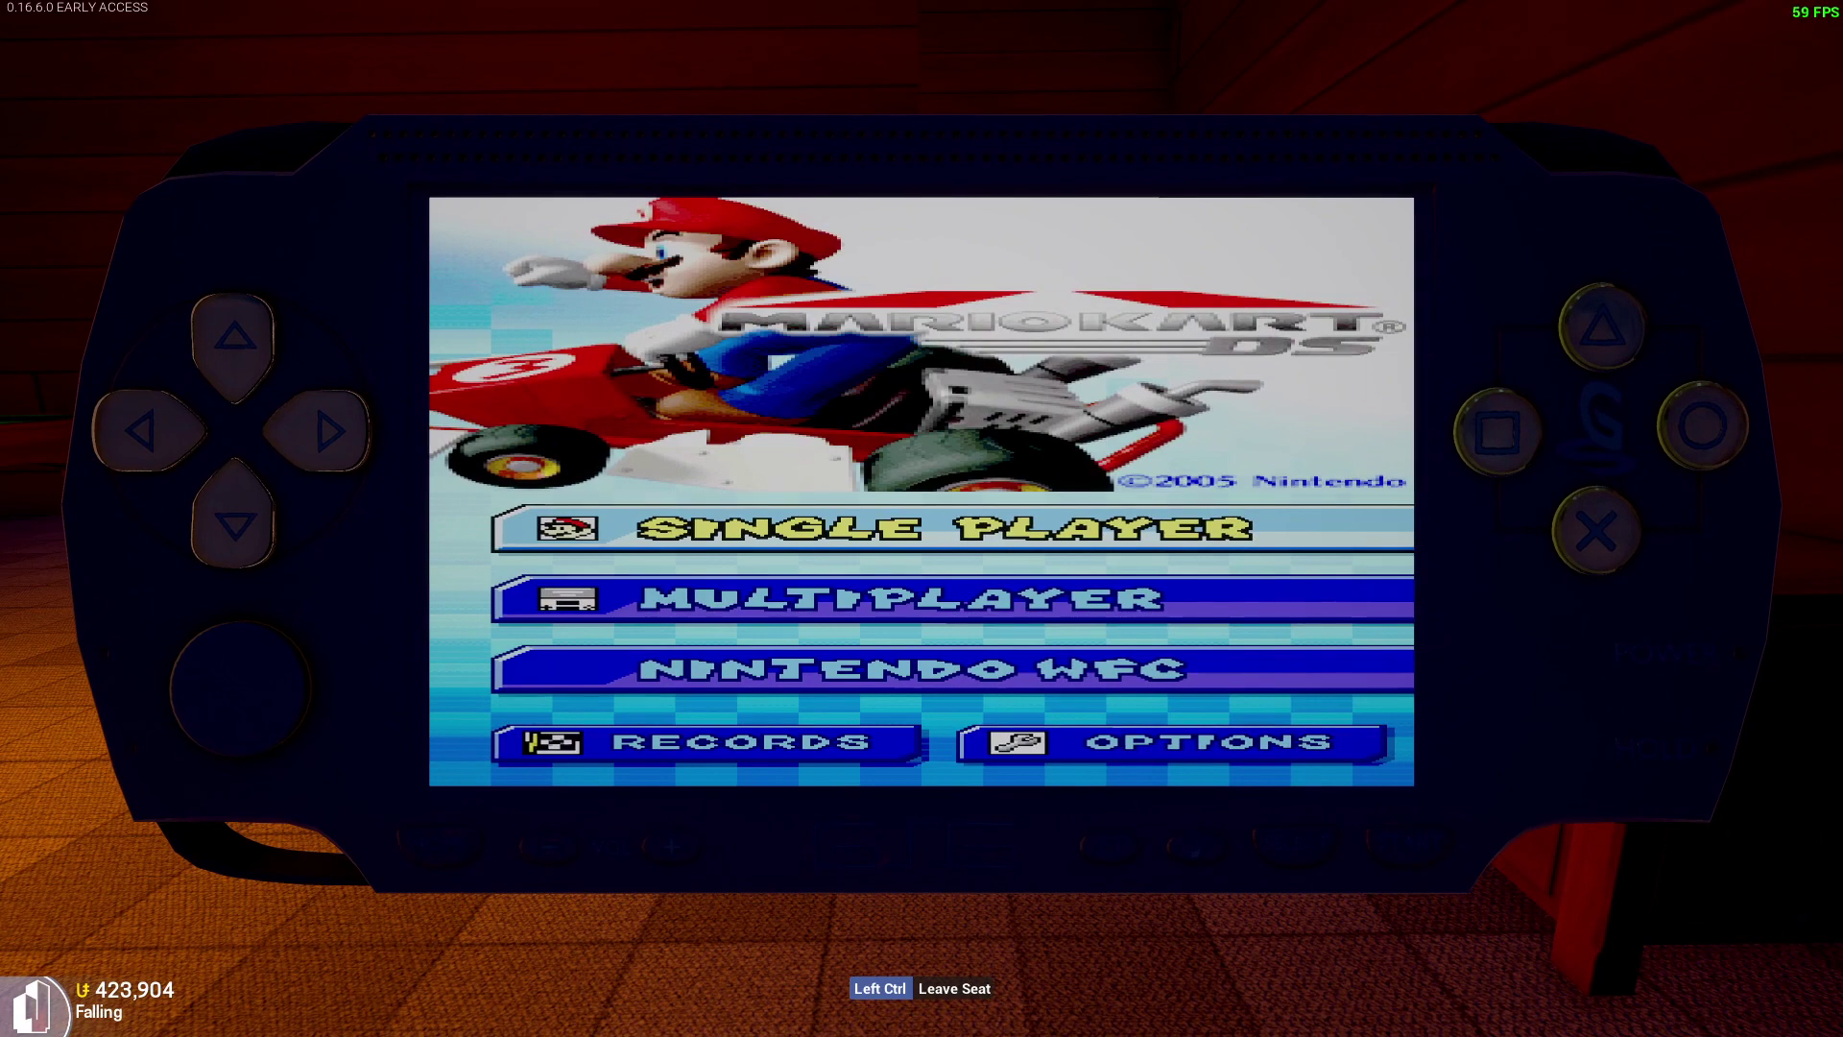
key("Down")
key("Up")
key("x")
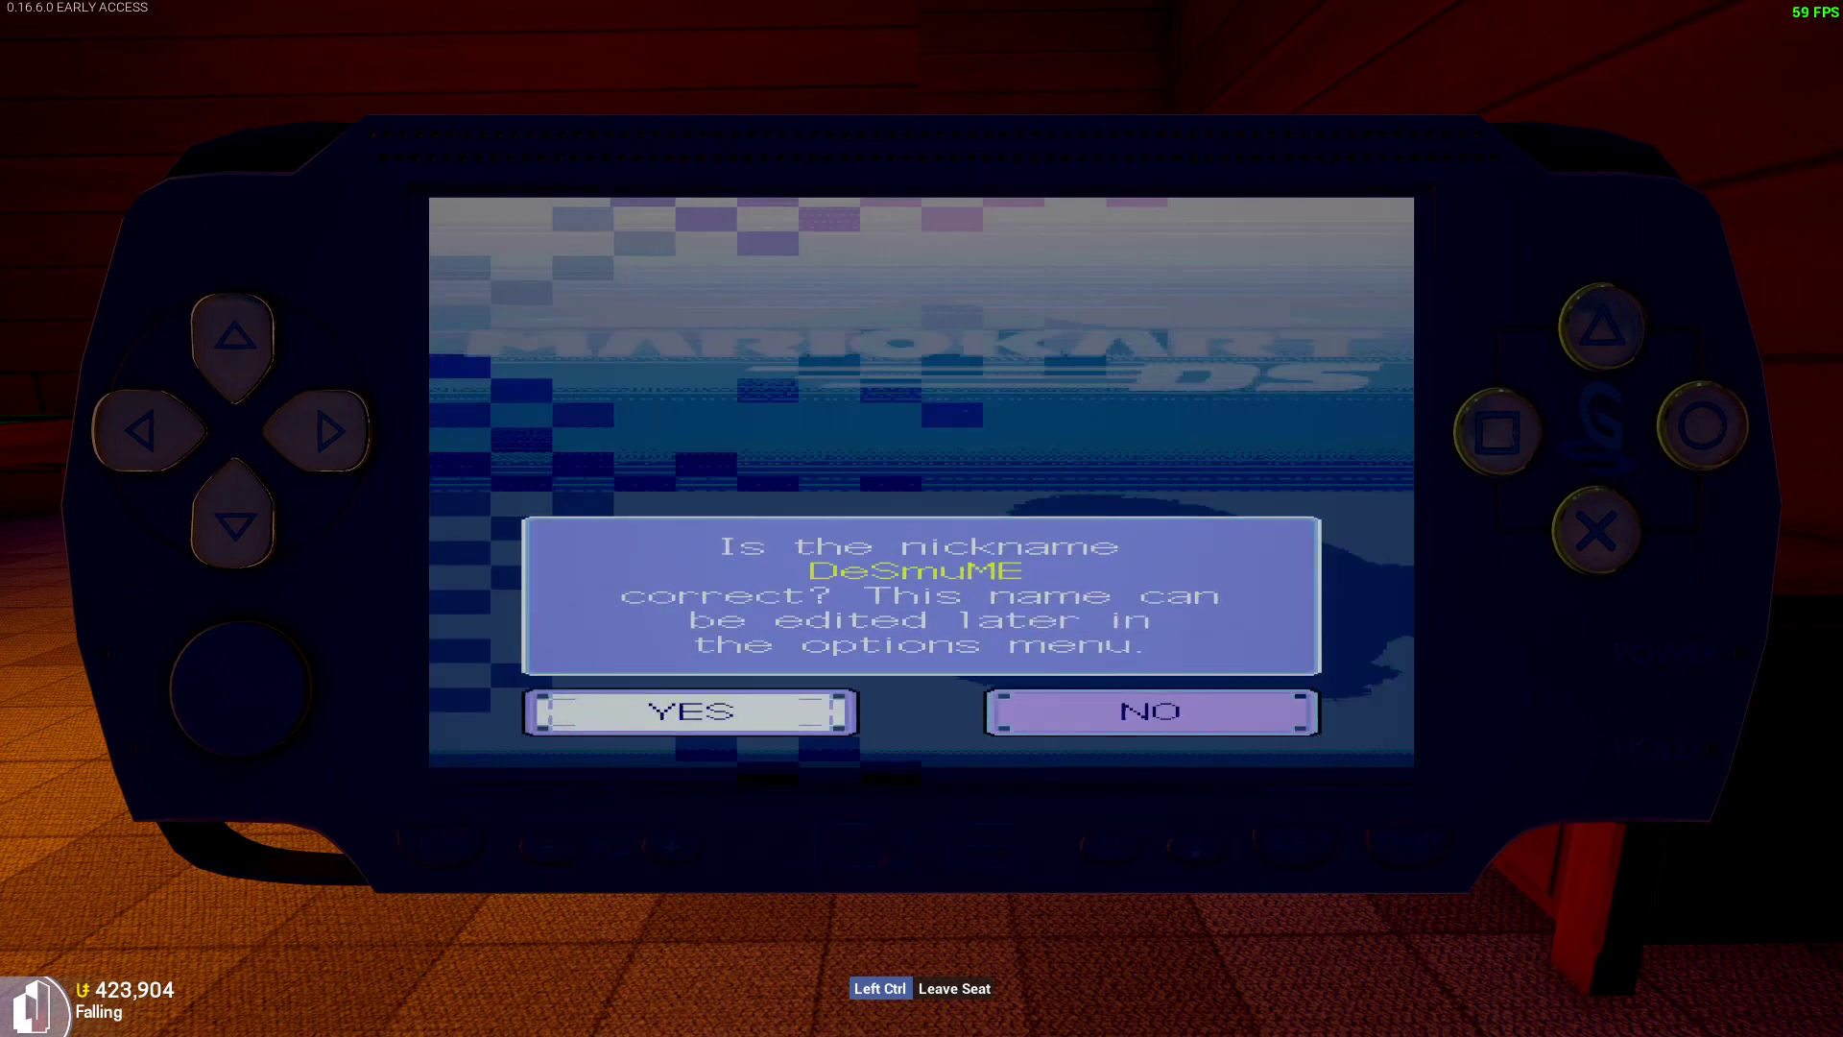
Accept the nickname DeSmuME, allow it to appear during races and decline creating a custom emblem.
key("Right")
key("Left")
key("Right")
key("Left")
key("Return")
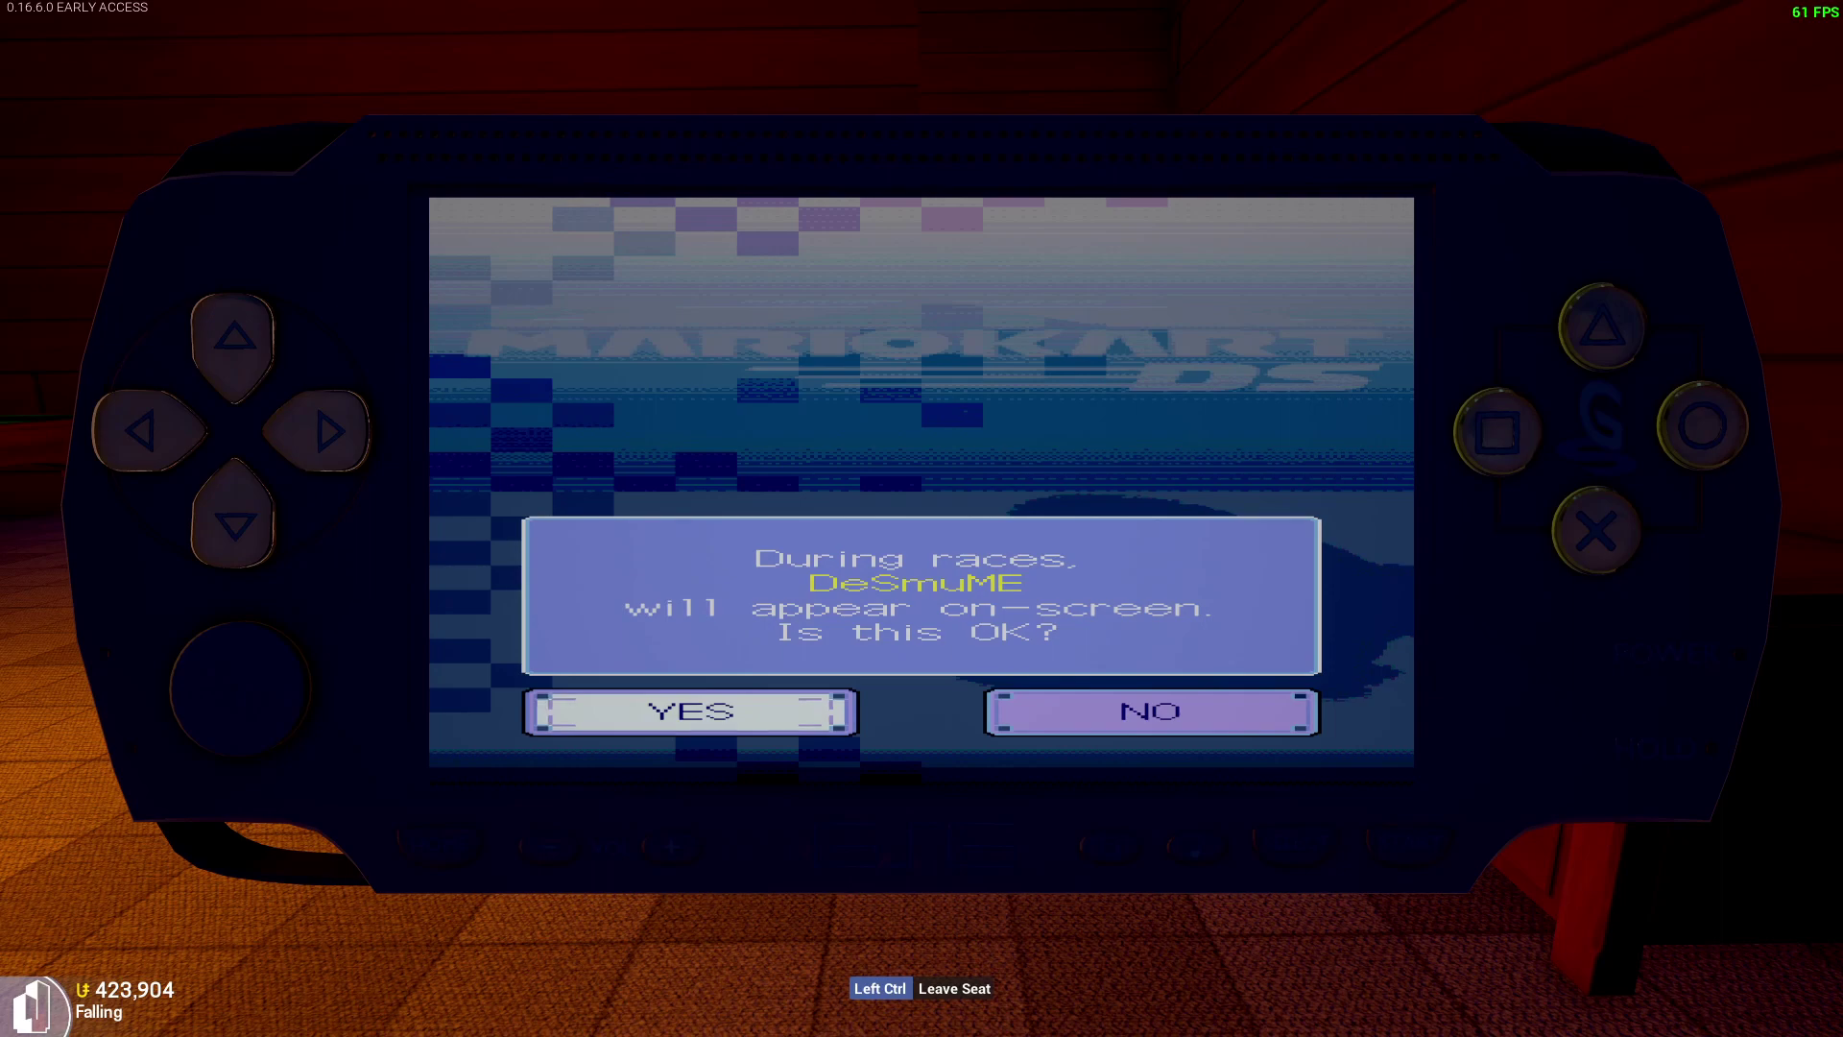
key("Return")
key("Left")
key("Right")
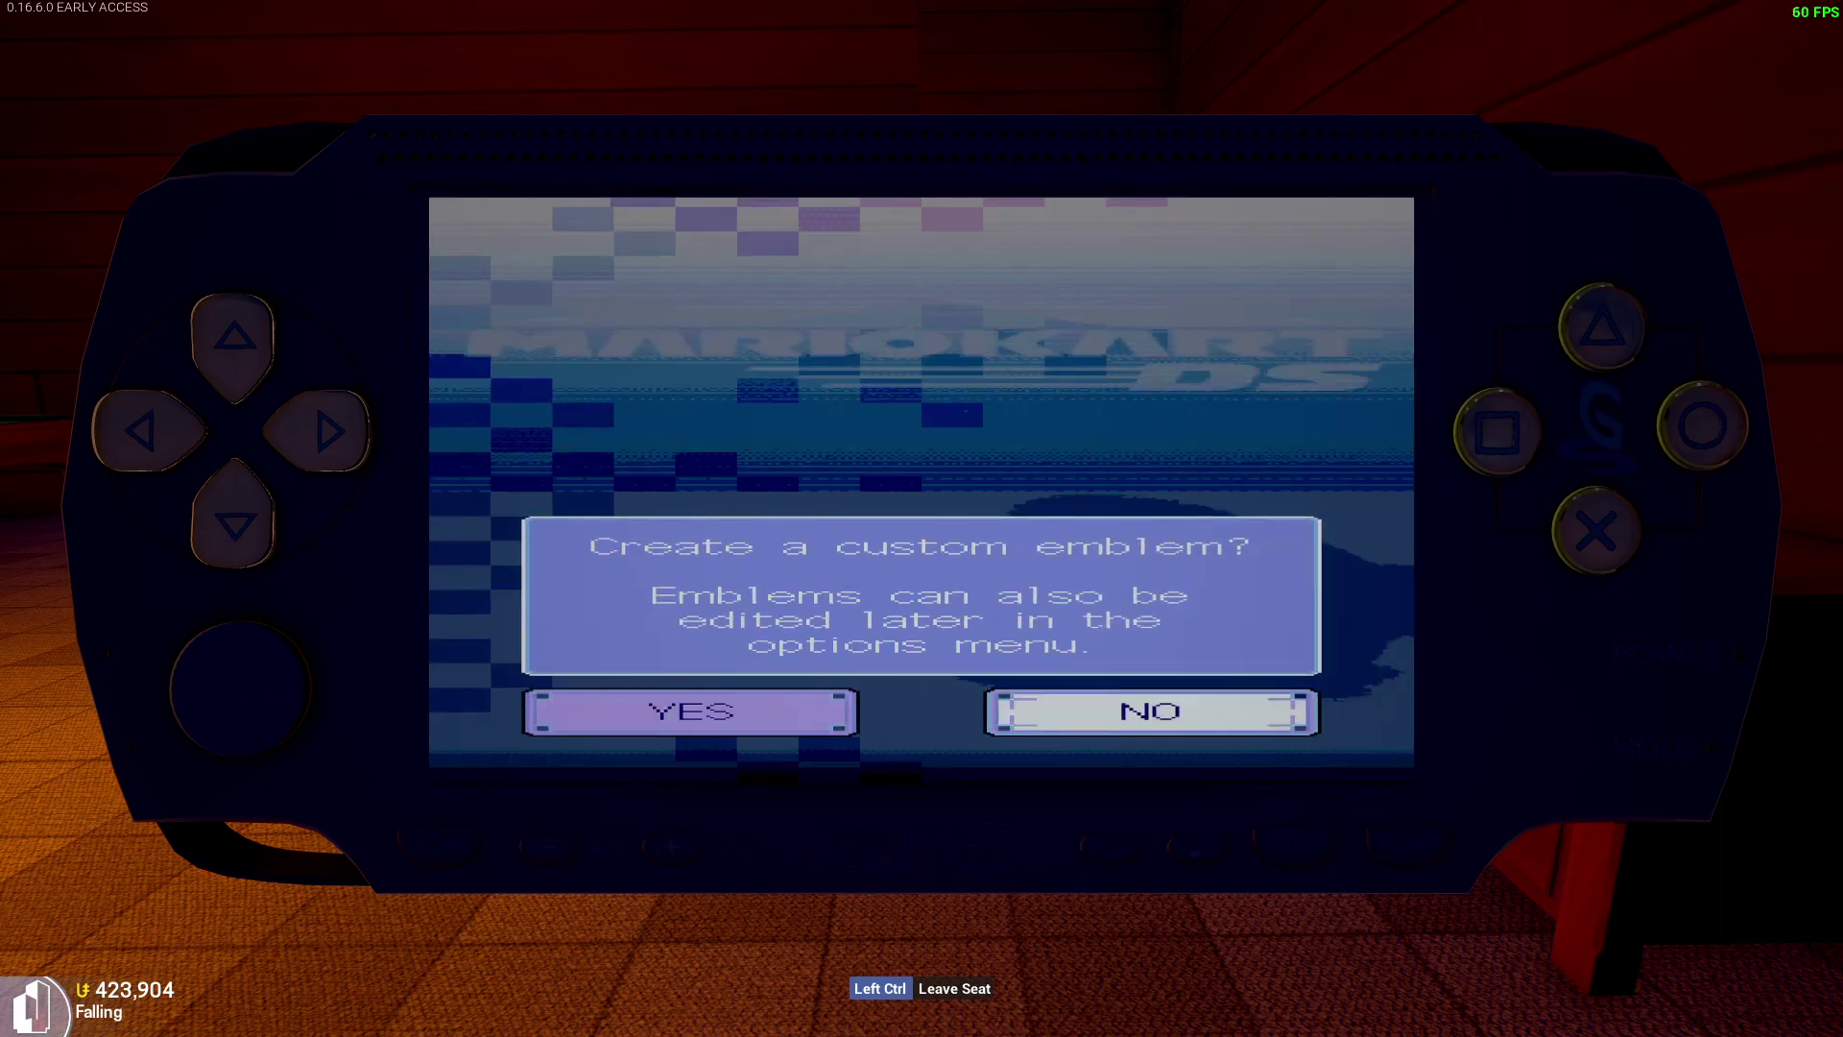
key("Return")
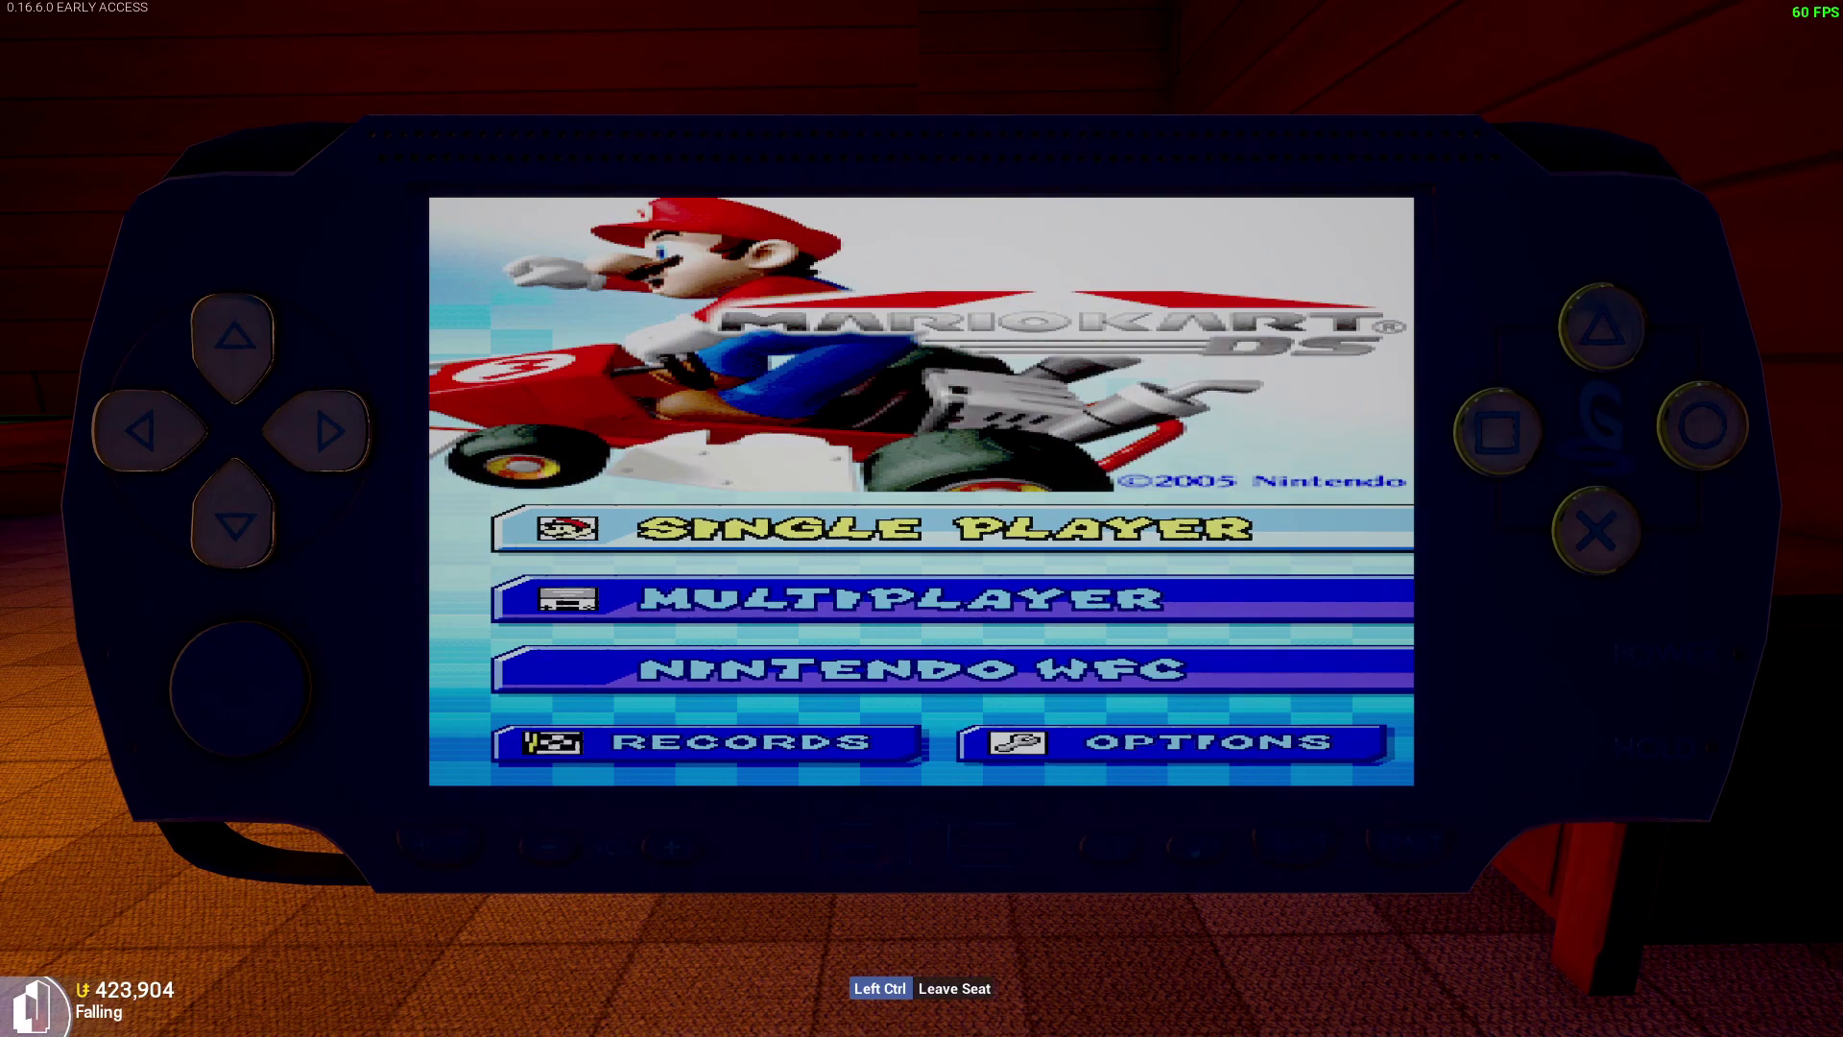
Enter Single Player from the Mario Kart DS title menu and choose the Grand Prix mode.
key("Return")
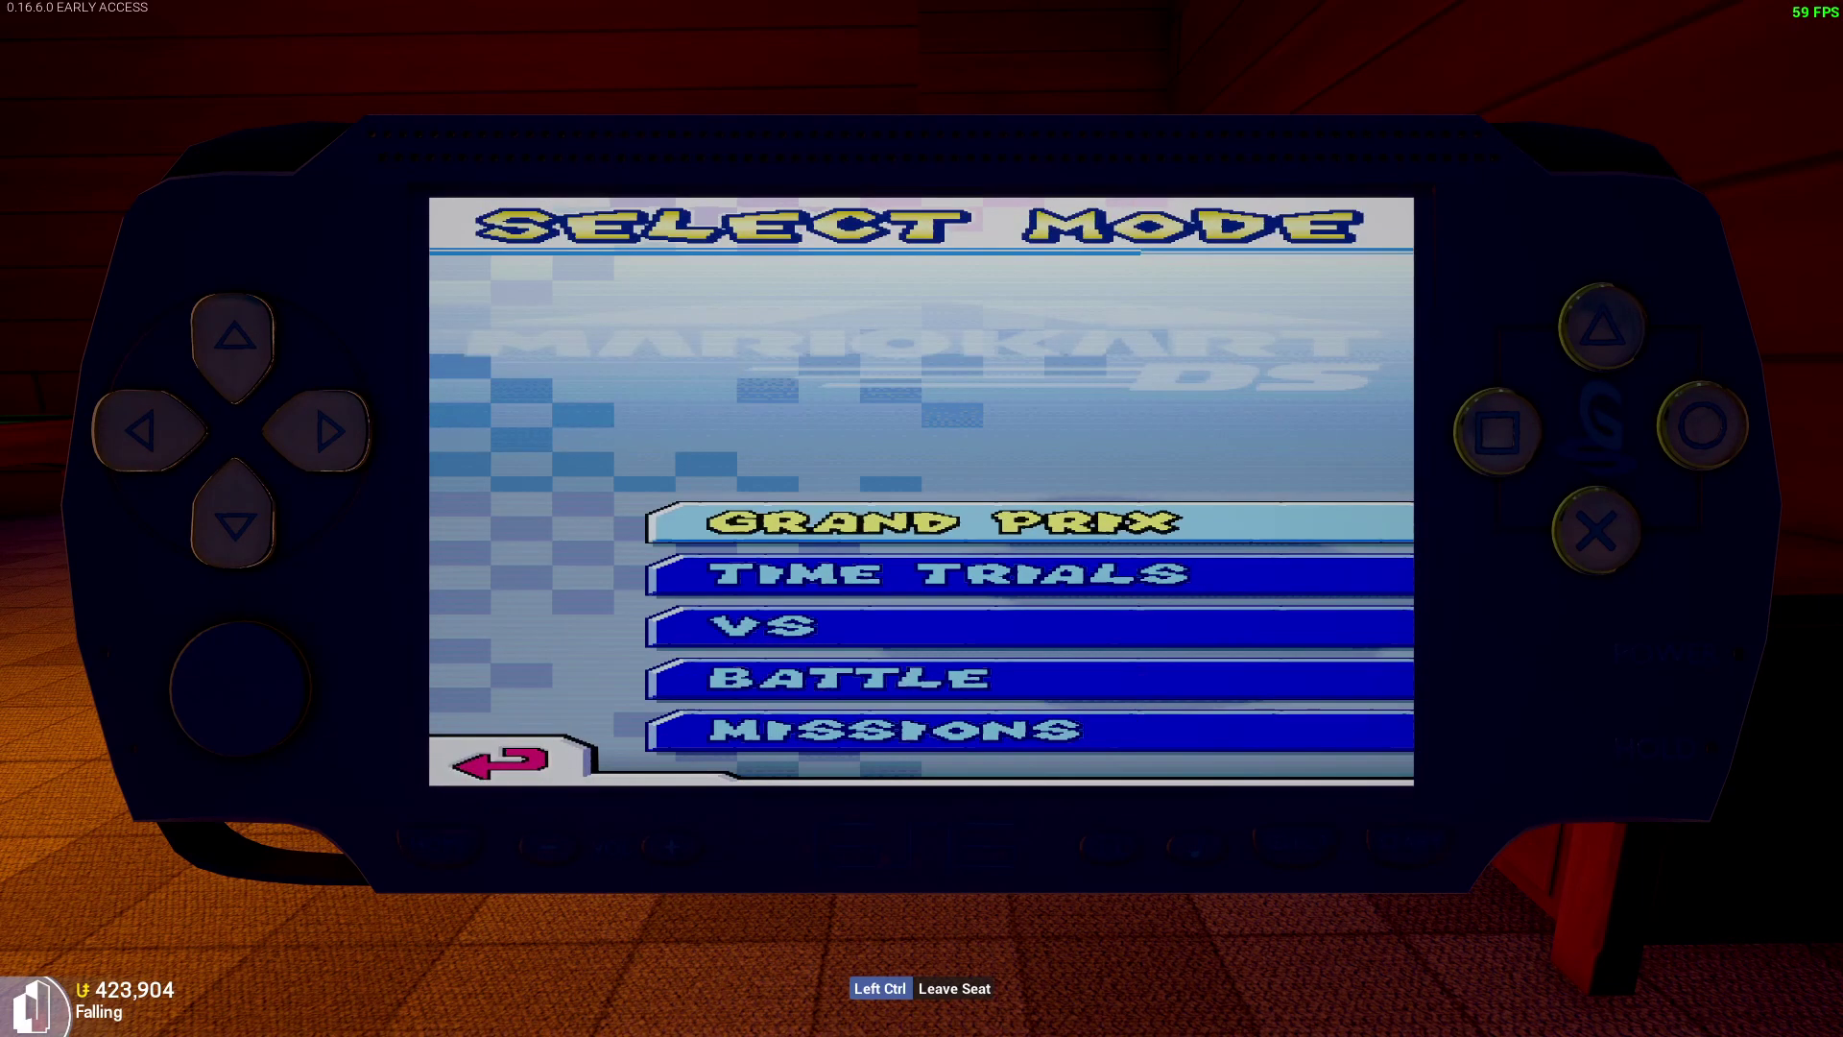
key("Down")
key("Up")
key("Return")
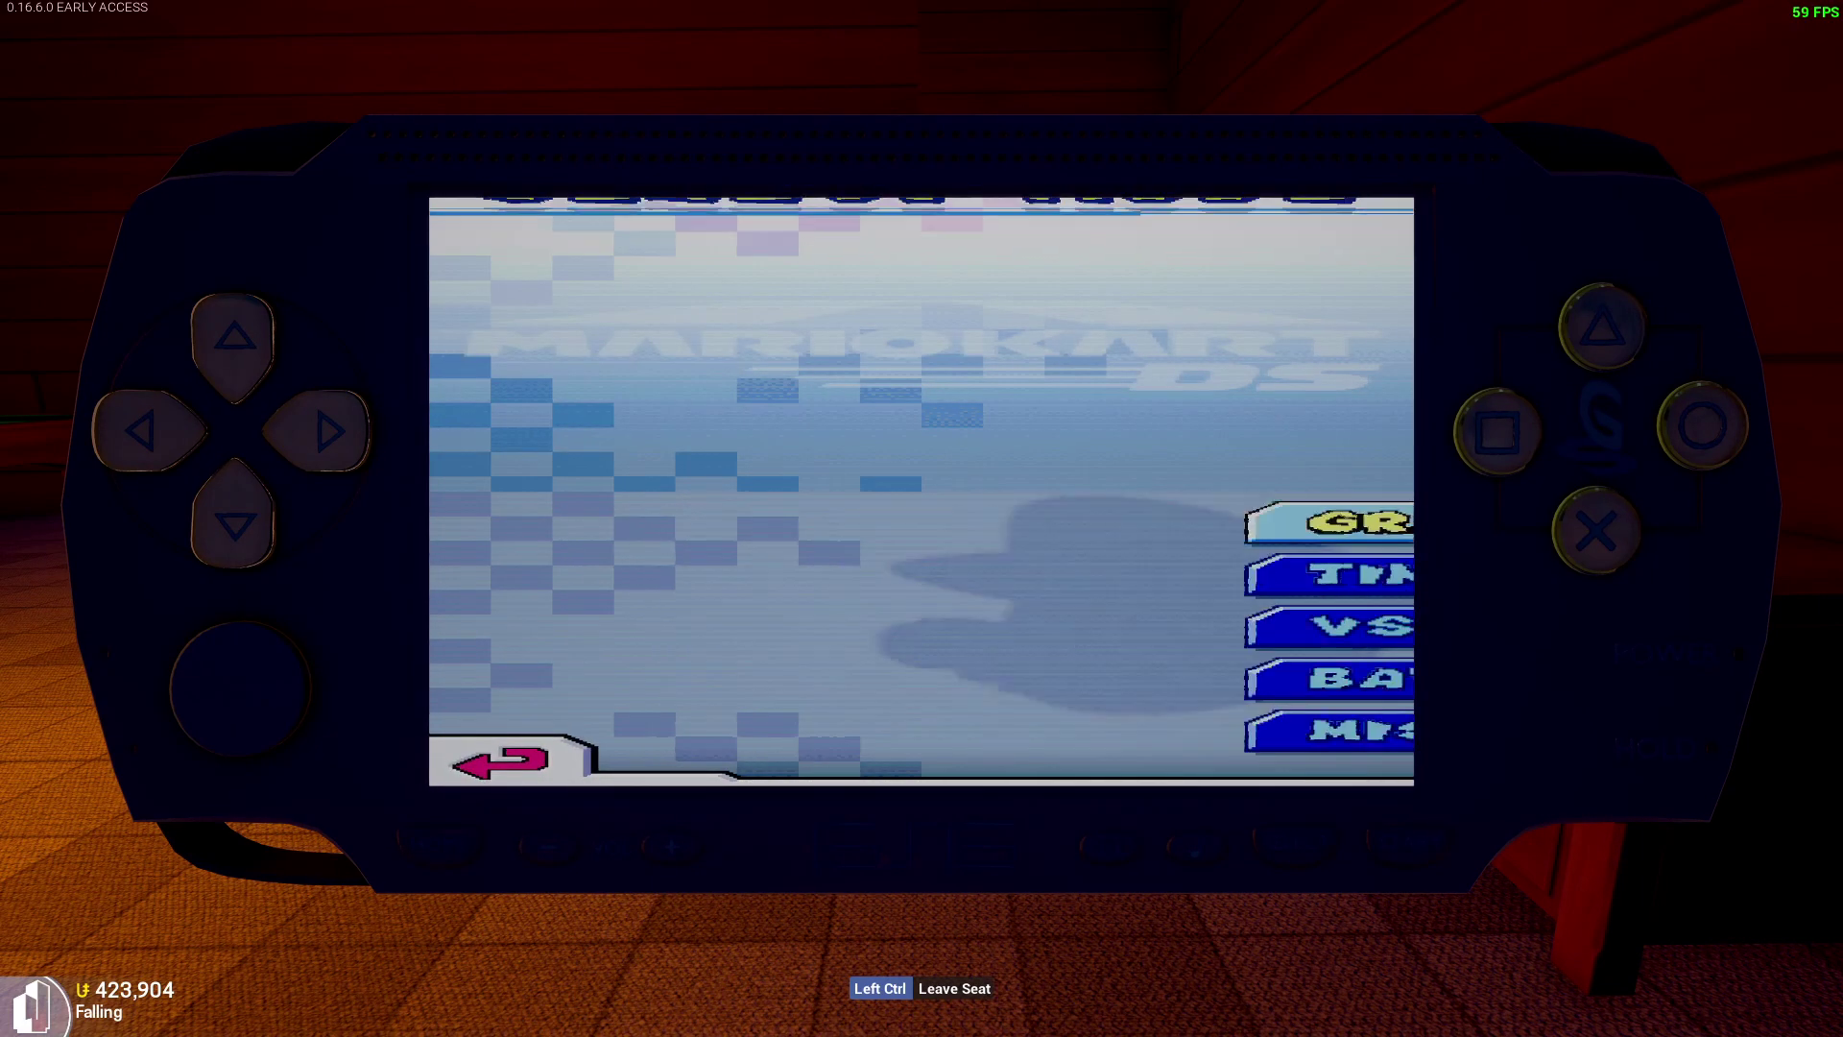
Choose the engine class for the Grand Prix and pick Peach as the driver.
key("Down")
key("Down")
key("Return")
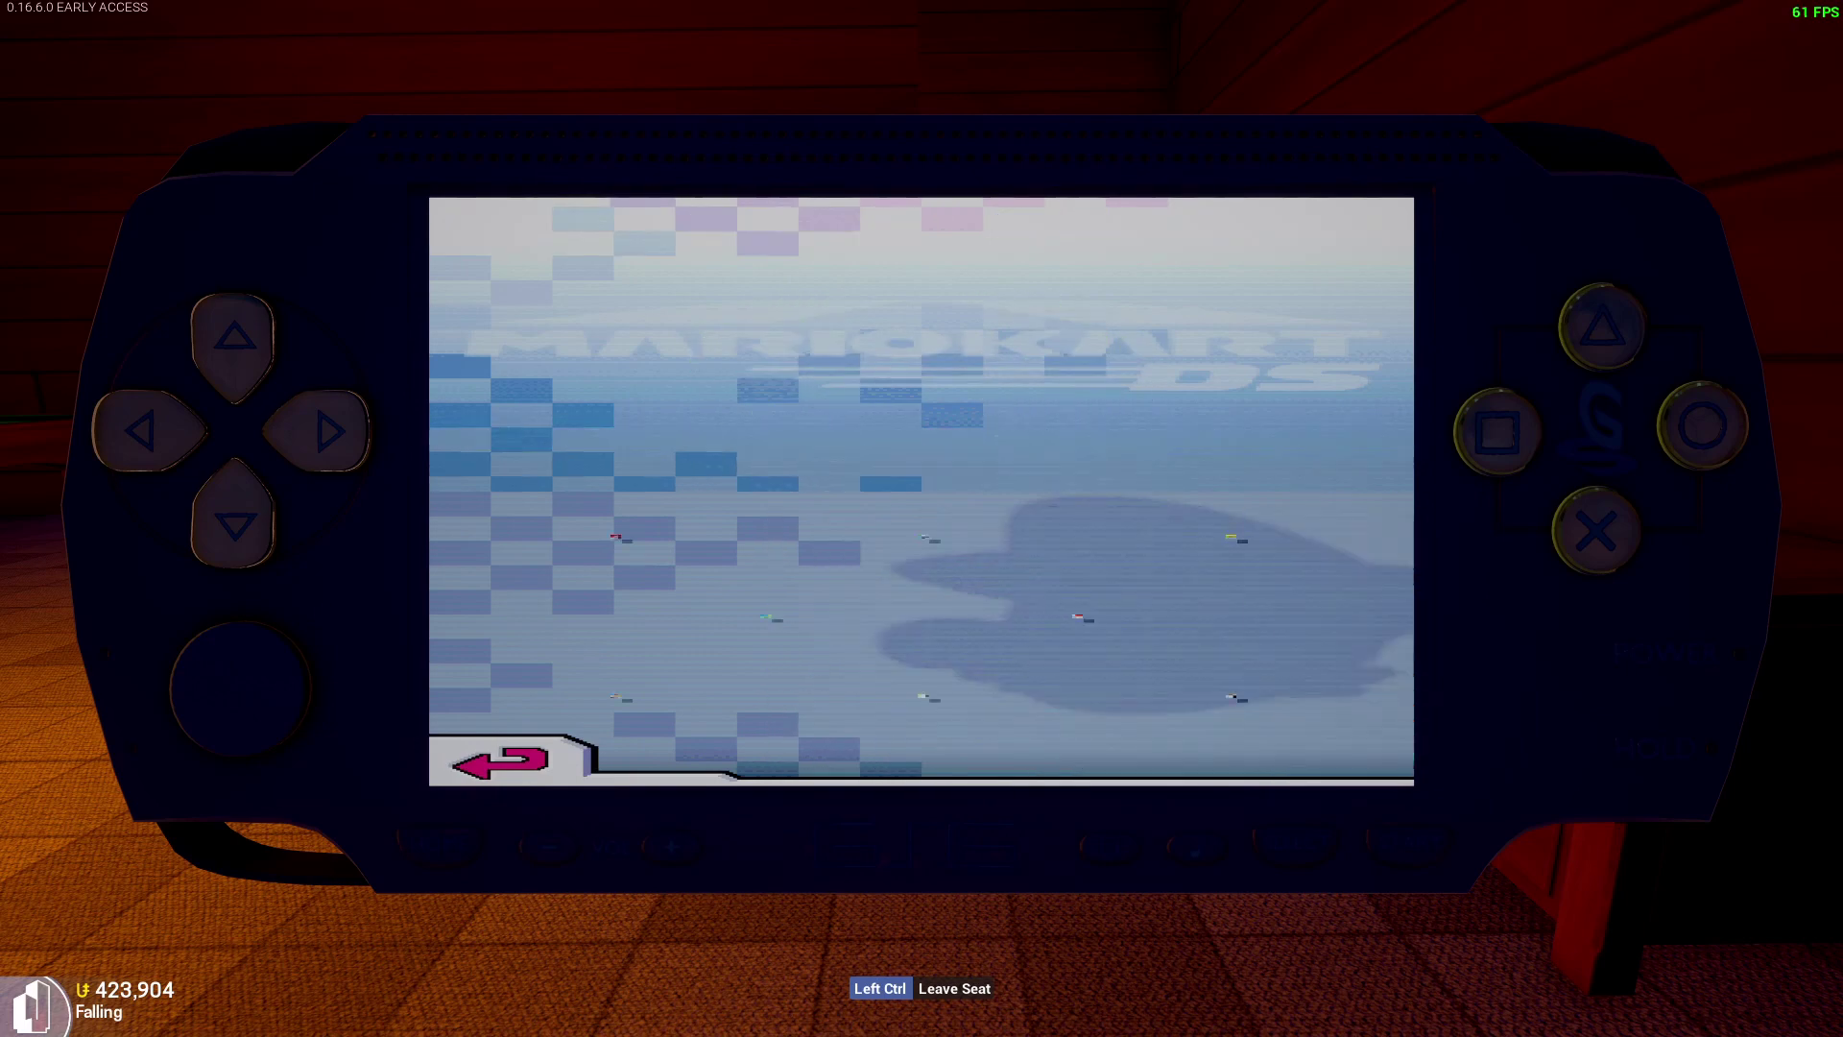
key("Right")
key("Down")
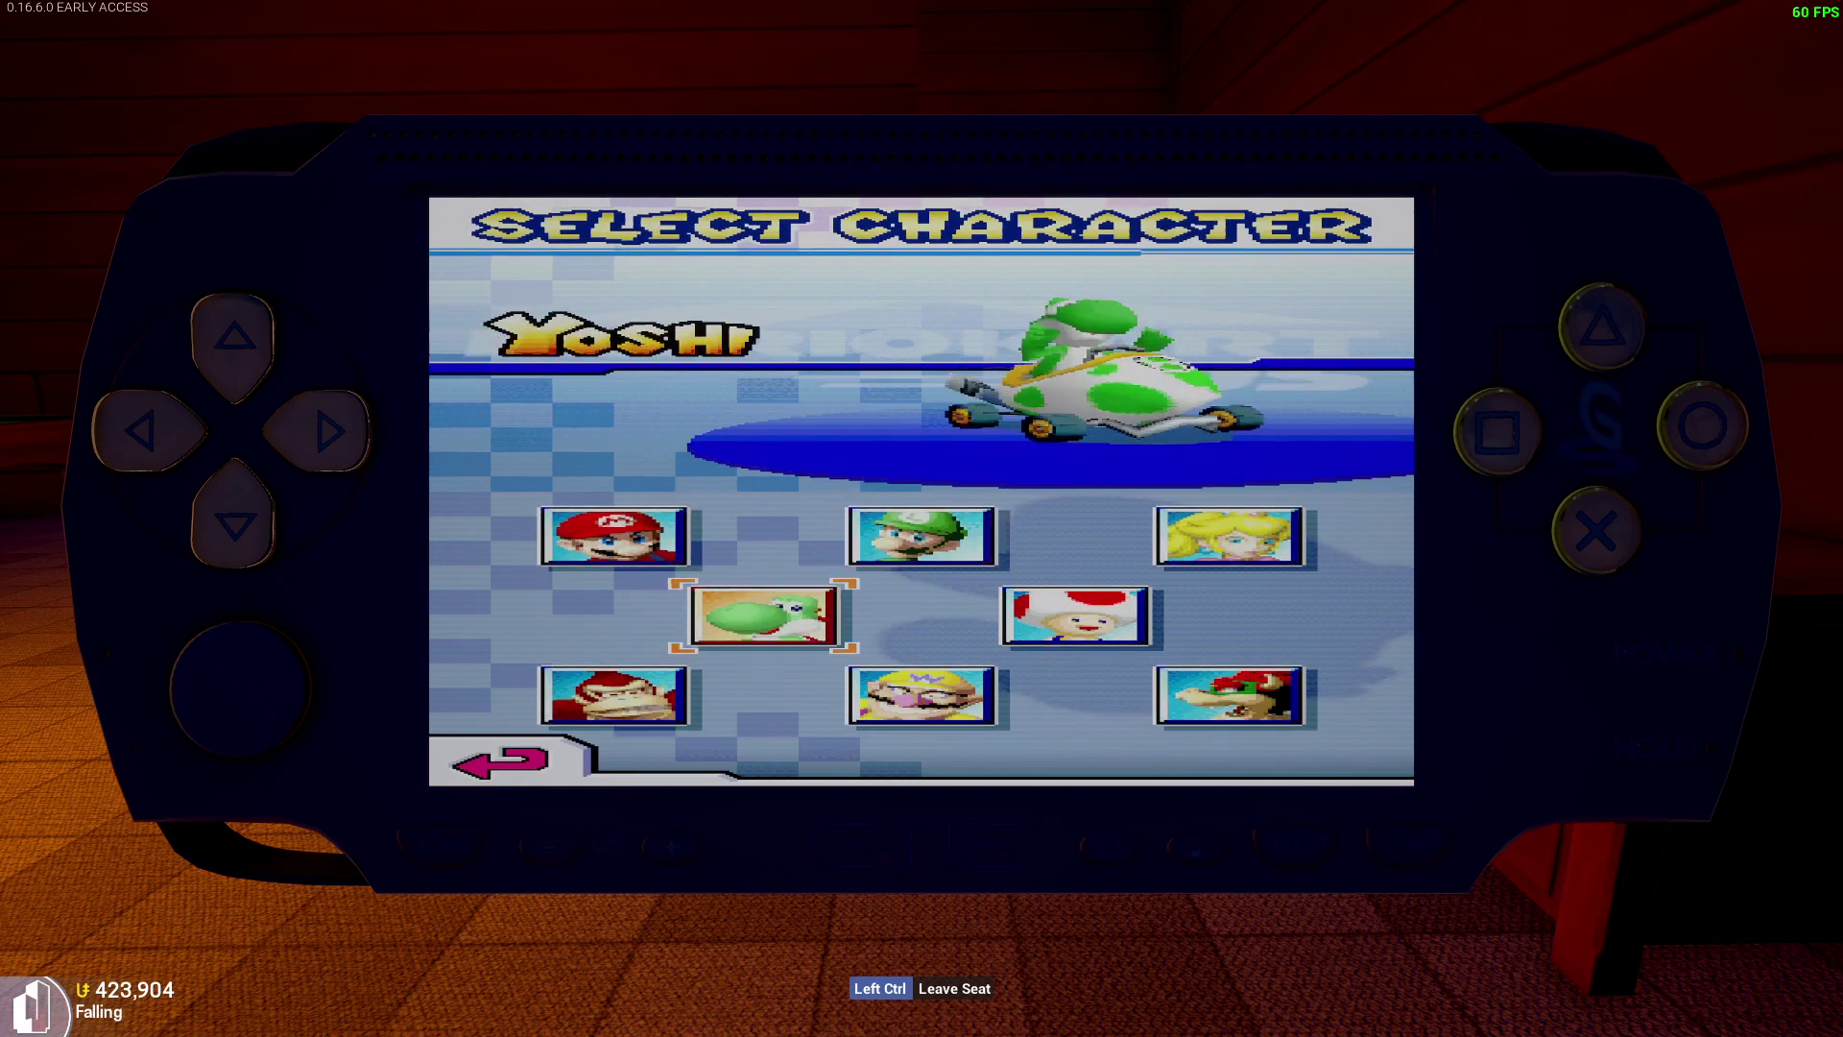
key("Right")
key("Up")
key("Return")
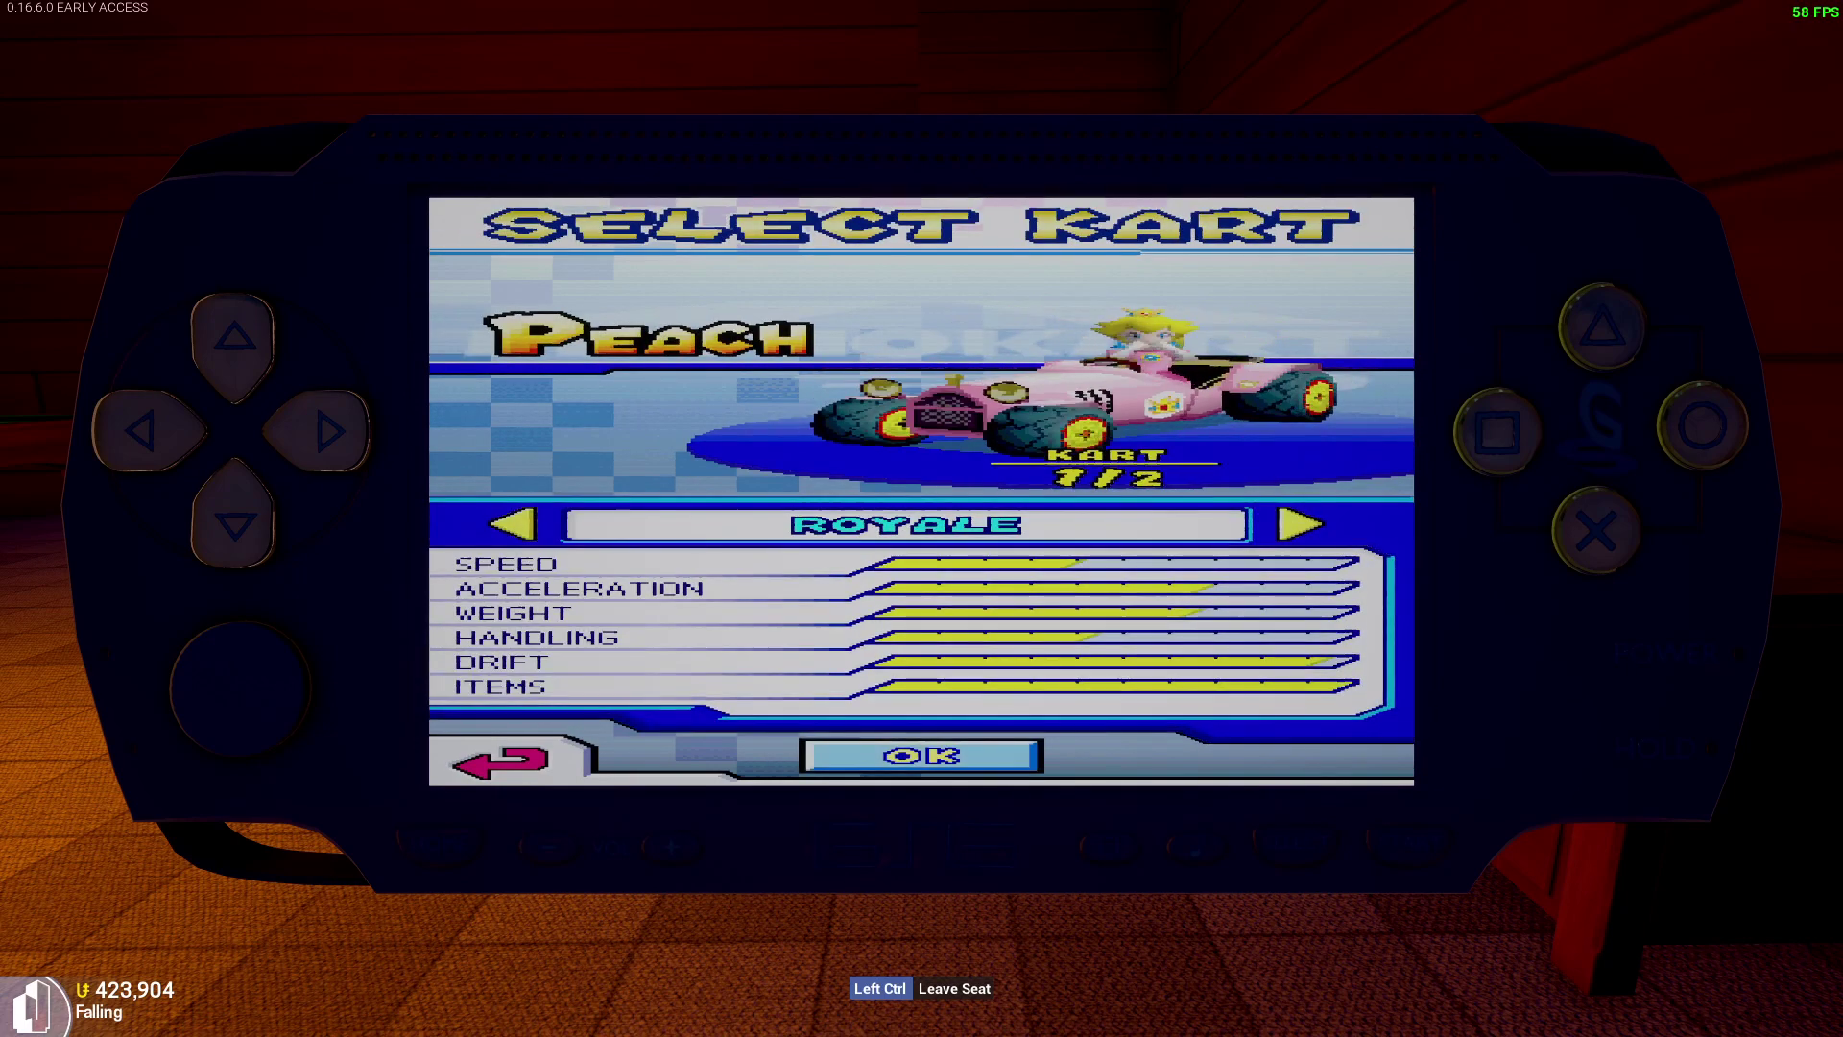
Cycle through Peach's available karts and confirm one for the race.
key("Right")
key("Right")
key("Right")
key("Right")
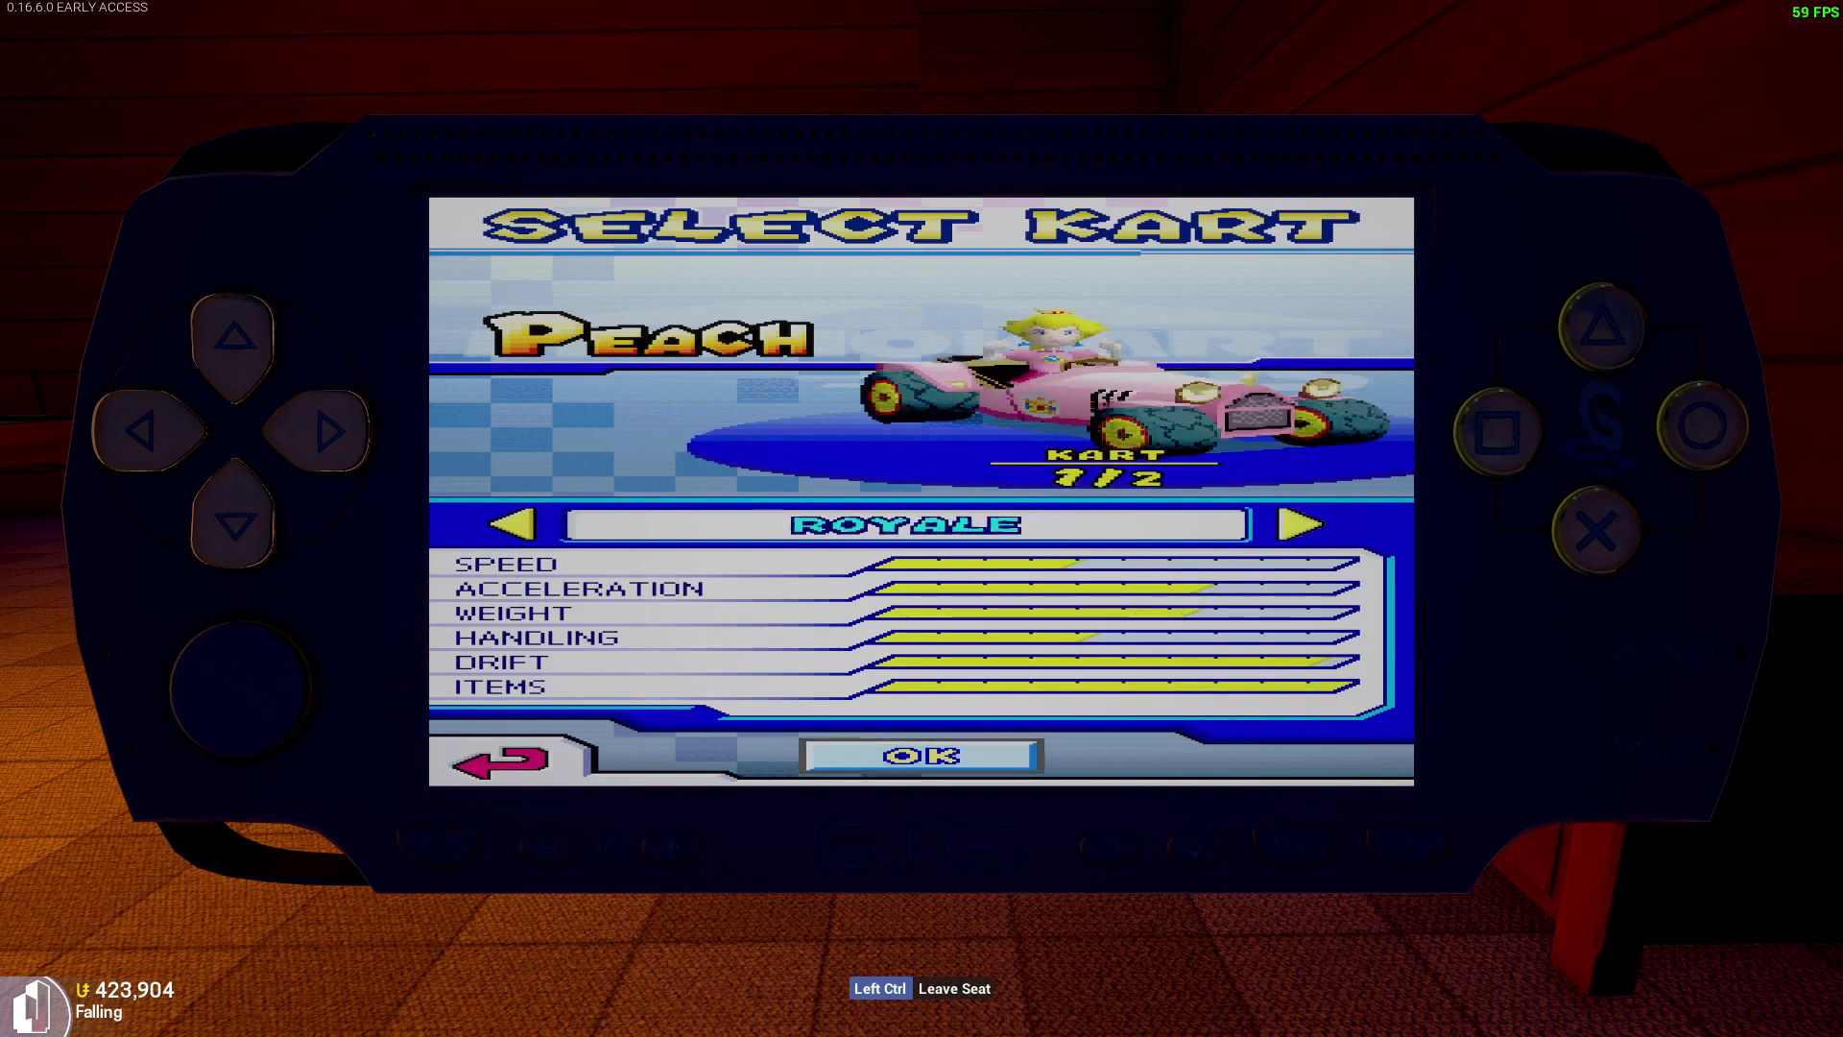
key("Right")
key("Return")
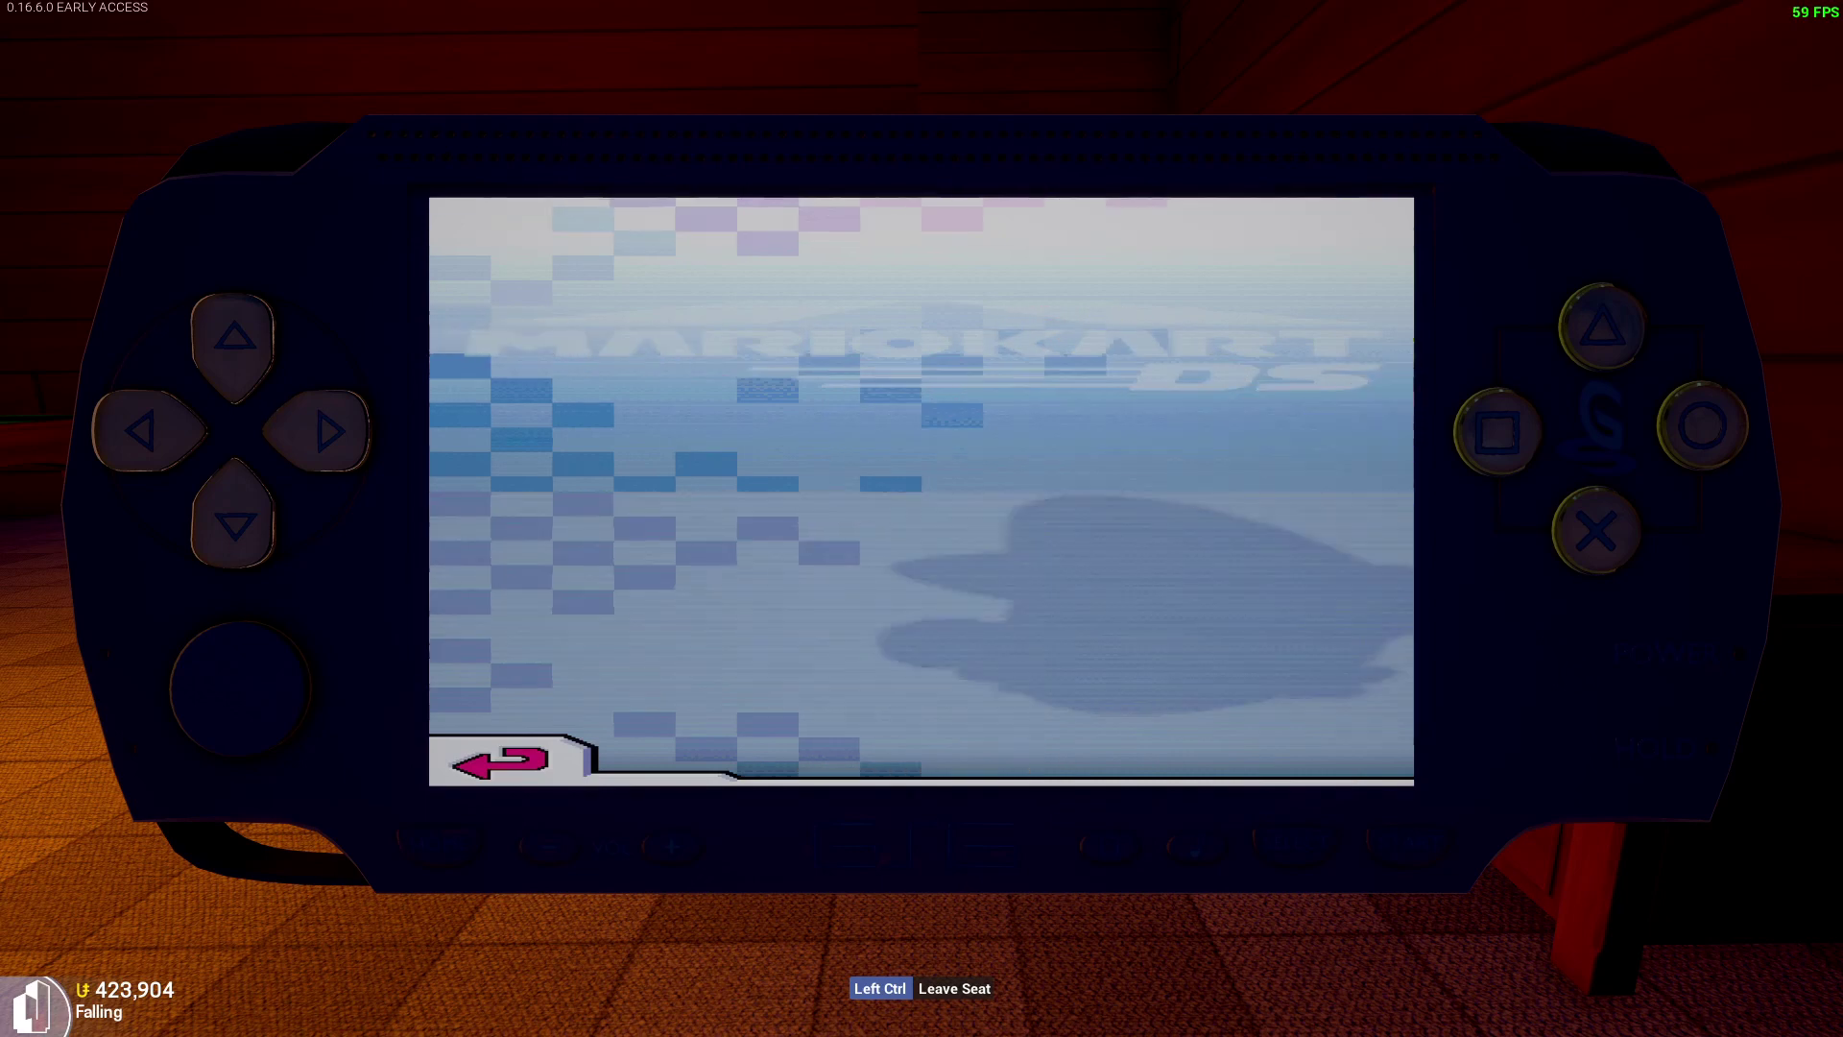
Choose the flower cup in the Nitro Grand Prix and start its first race.
key("Right")
key("Down")
key("Left")
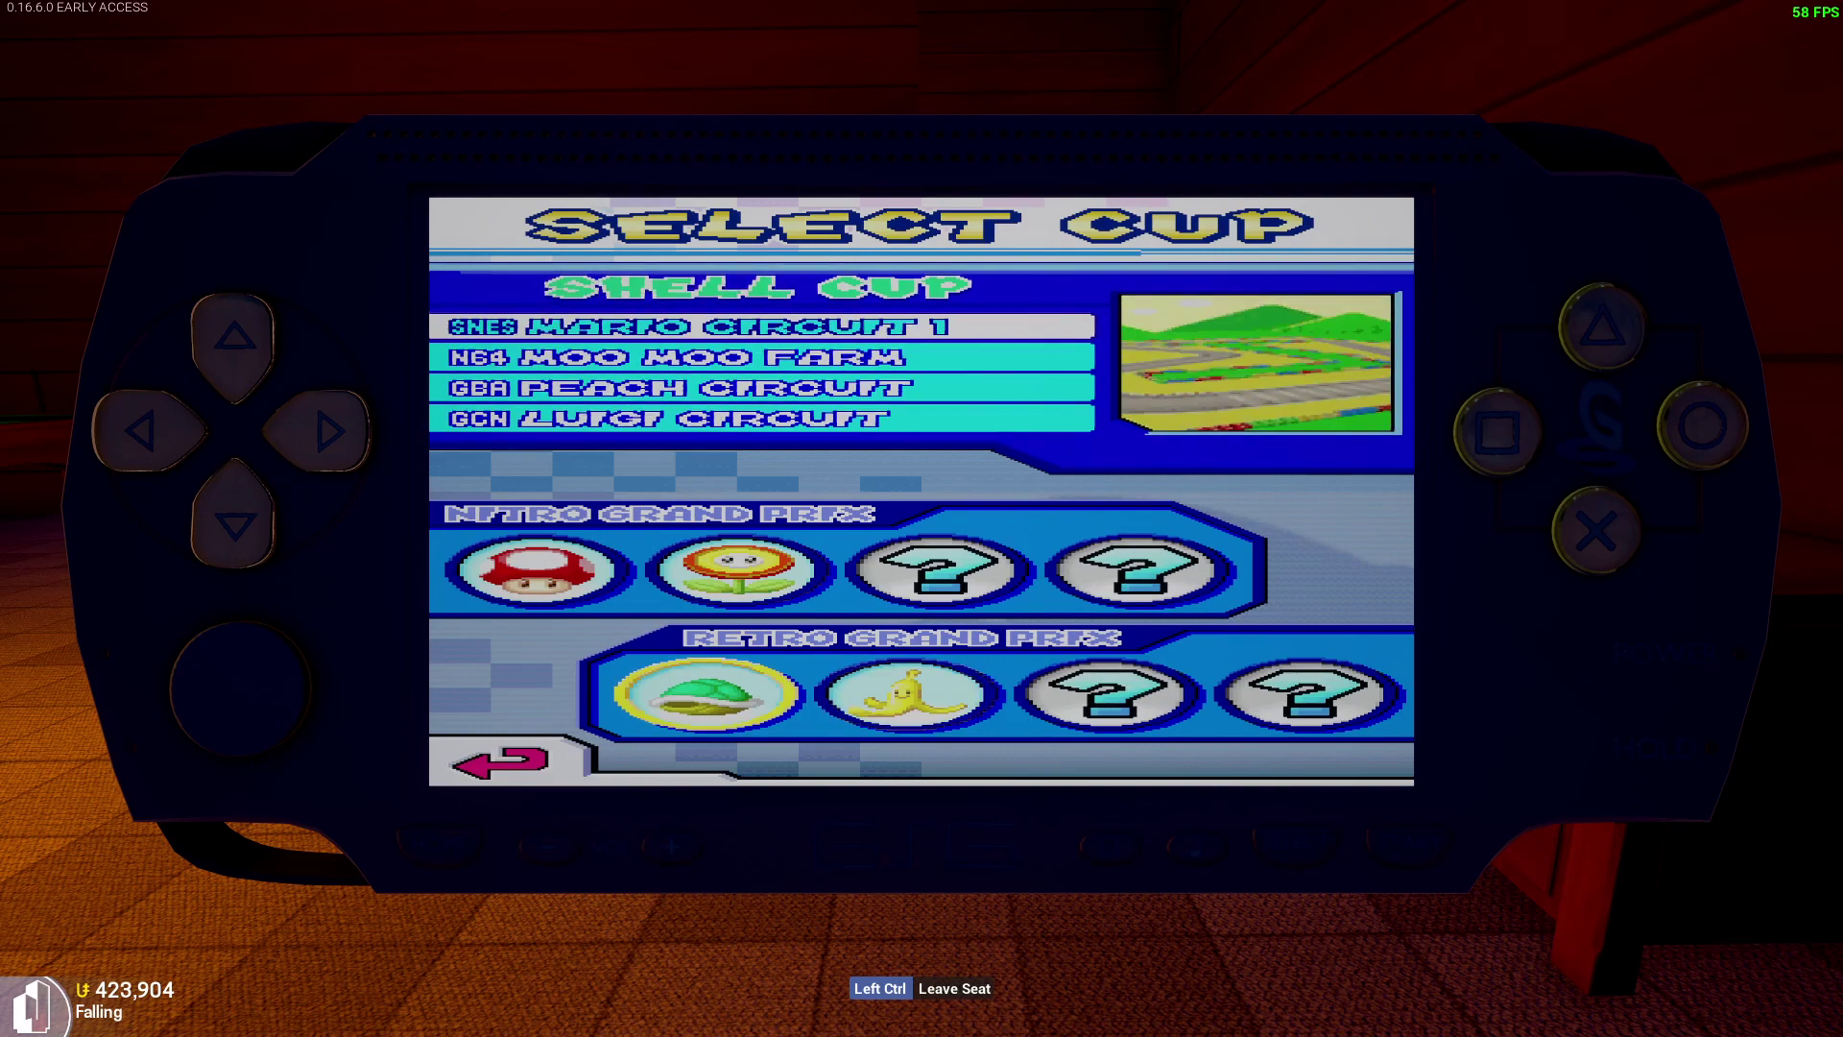
key("Up")
key("Right")
key("Return")
key("Return")
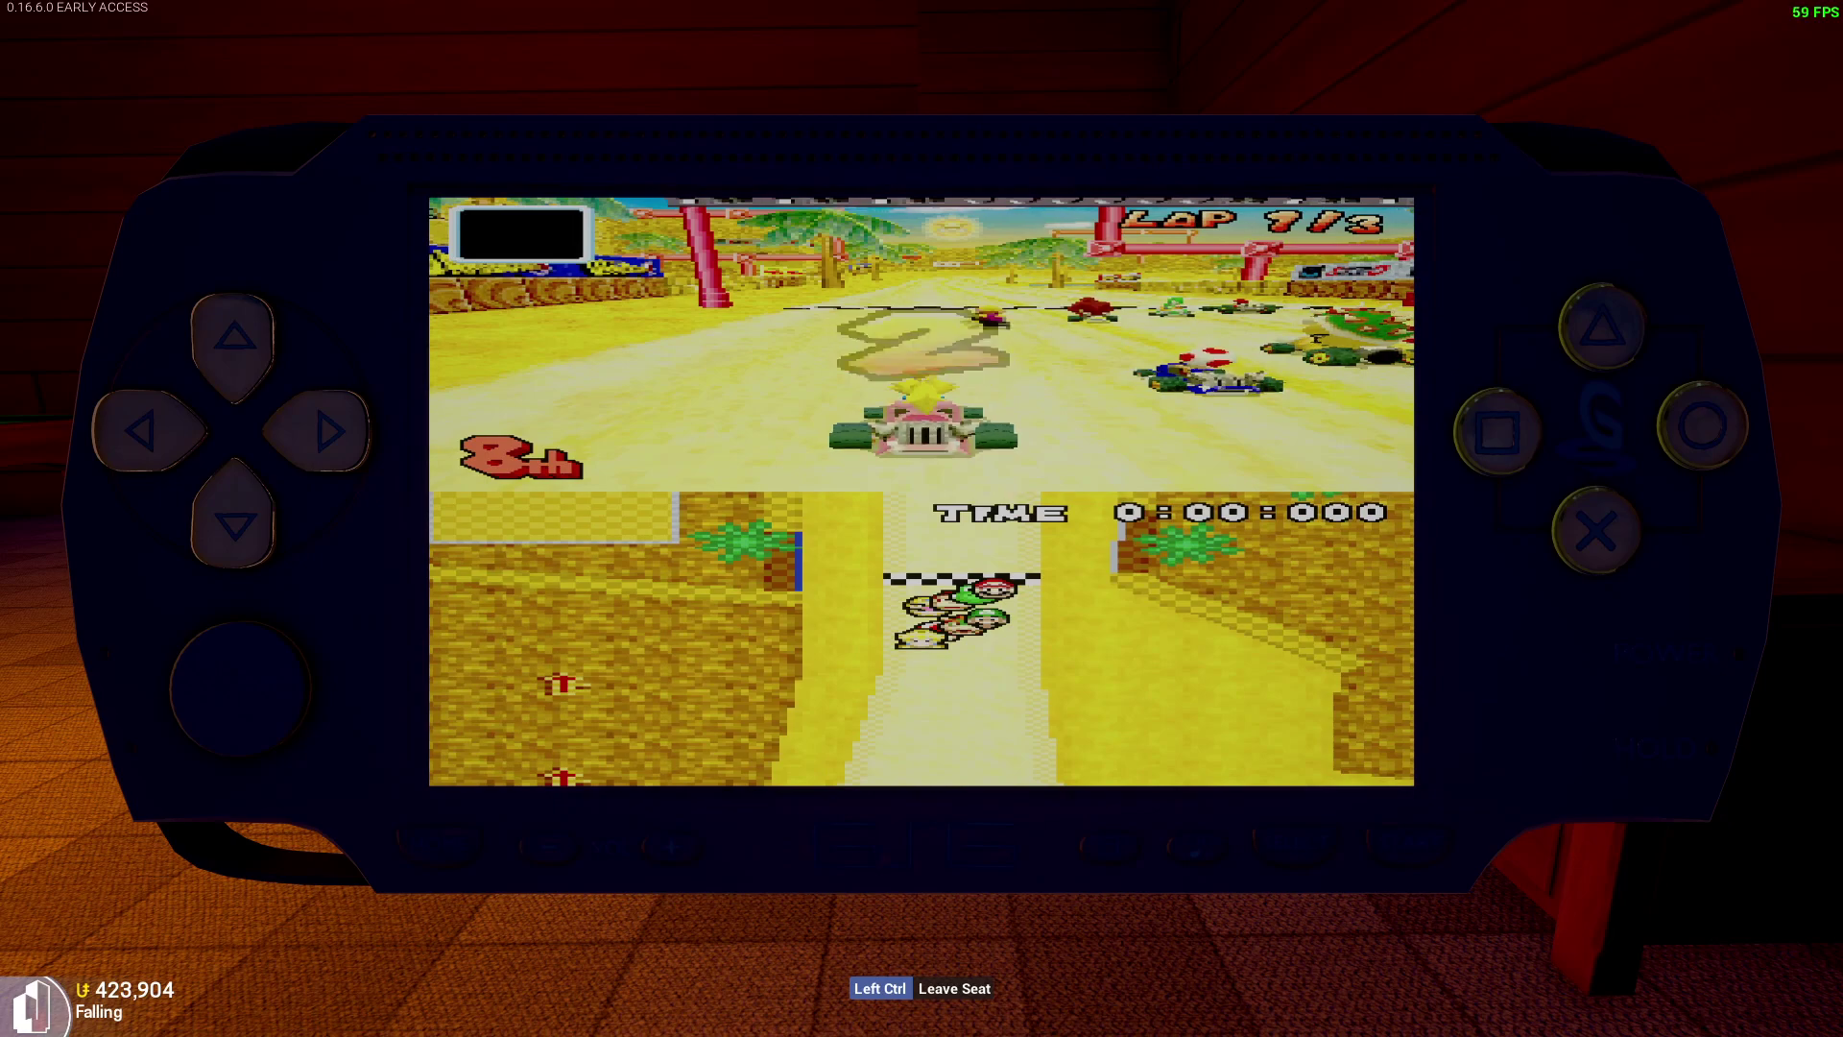
Drive Peach's kart through the three laps of the desert course.
key("Up")
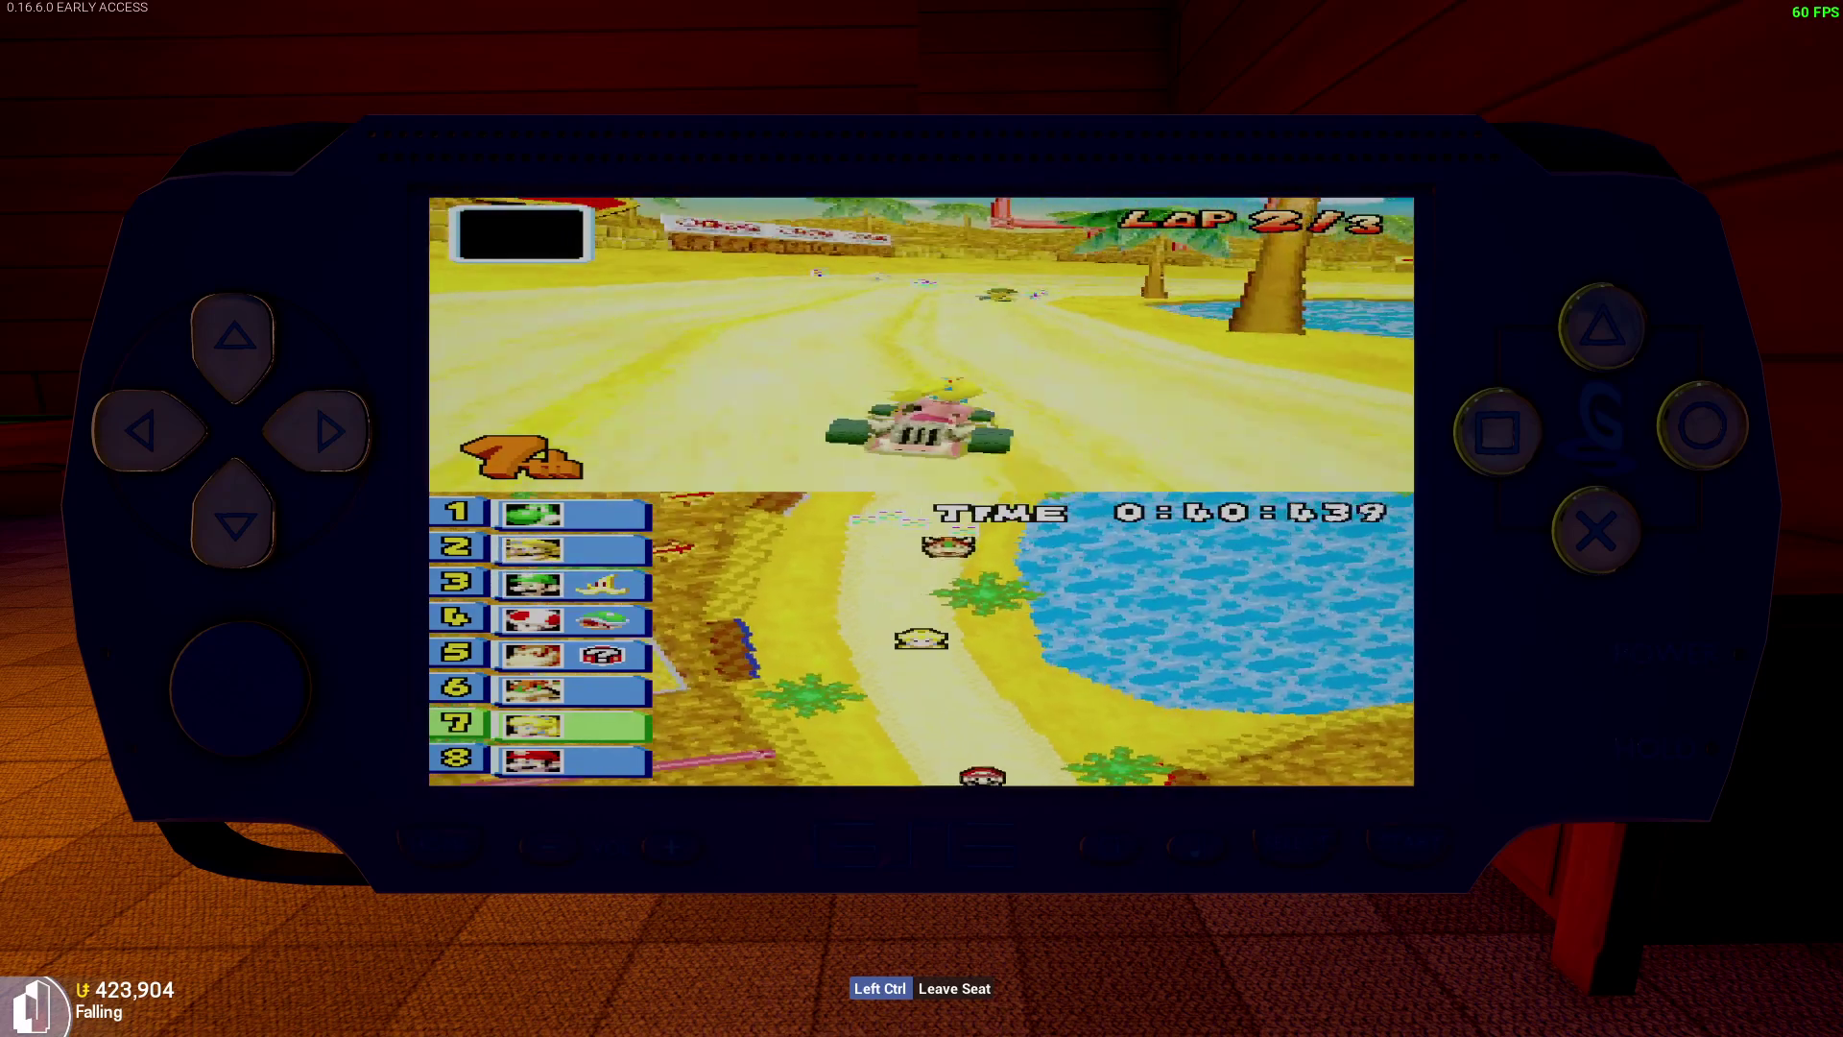
key("Right")
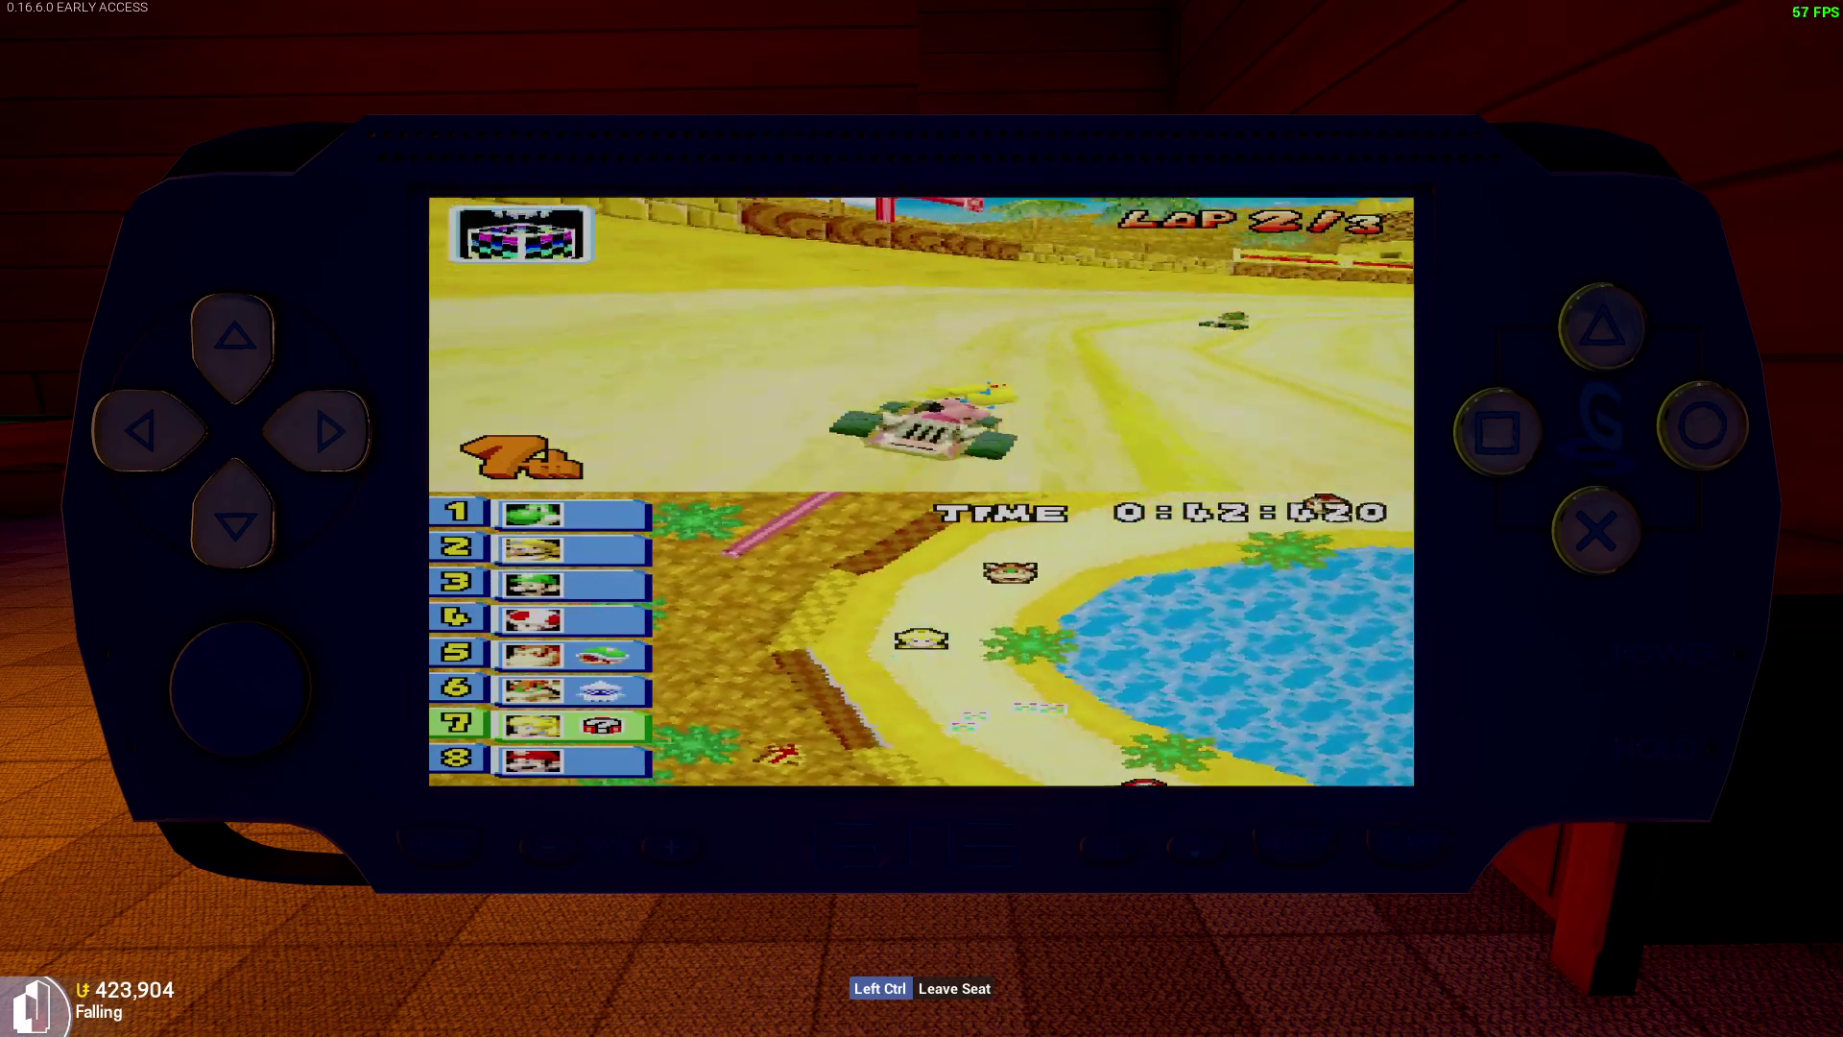
key("a")
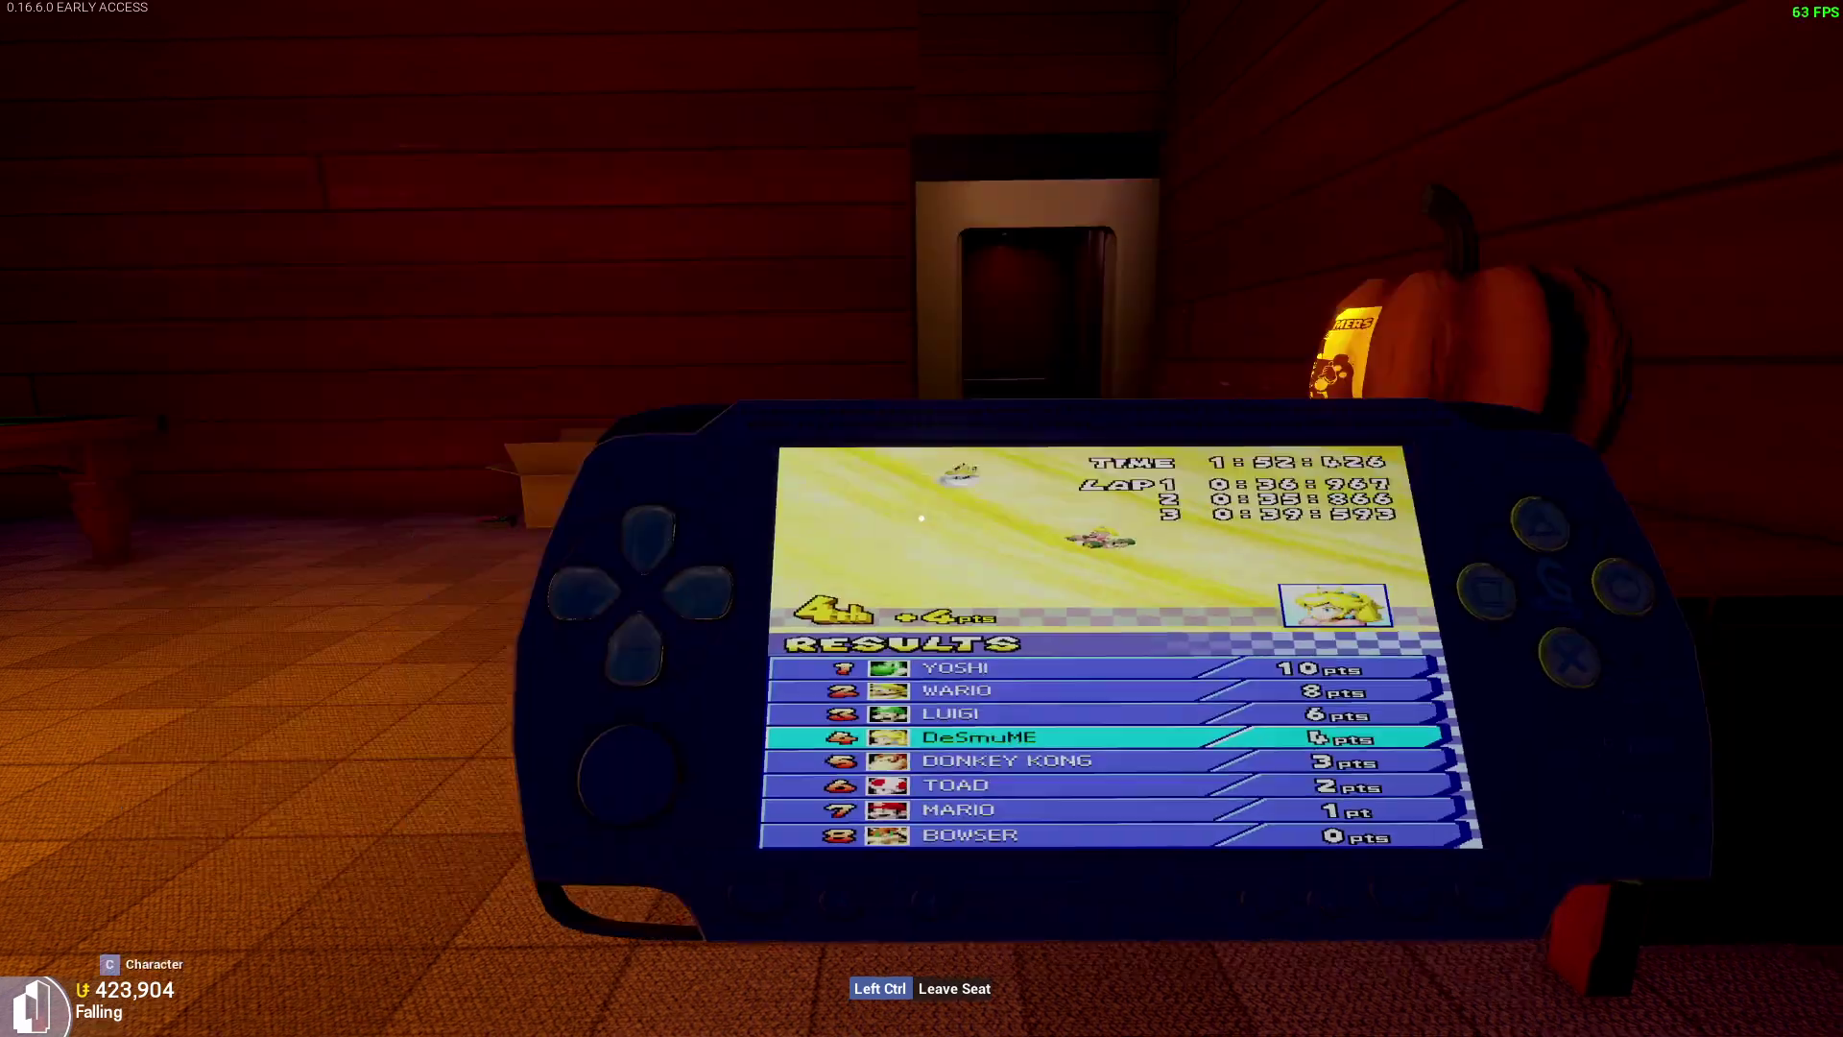
Pause the handheld emulator on the race results and save the game state with Save Slot.
key("Escape")
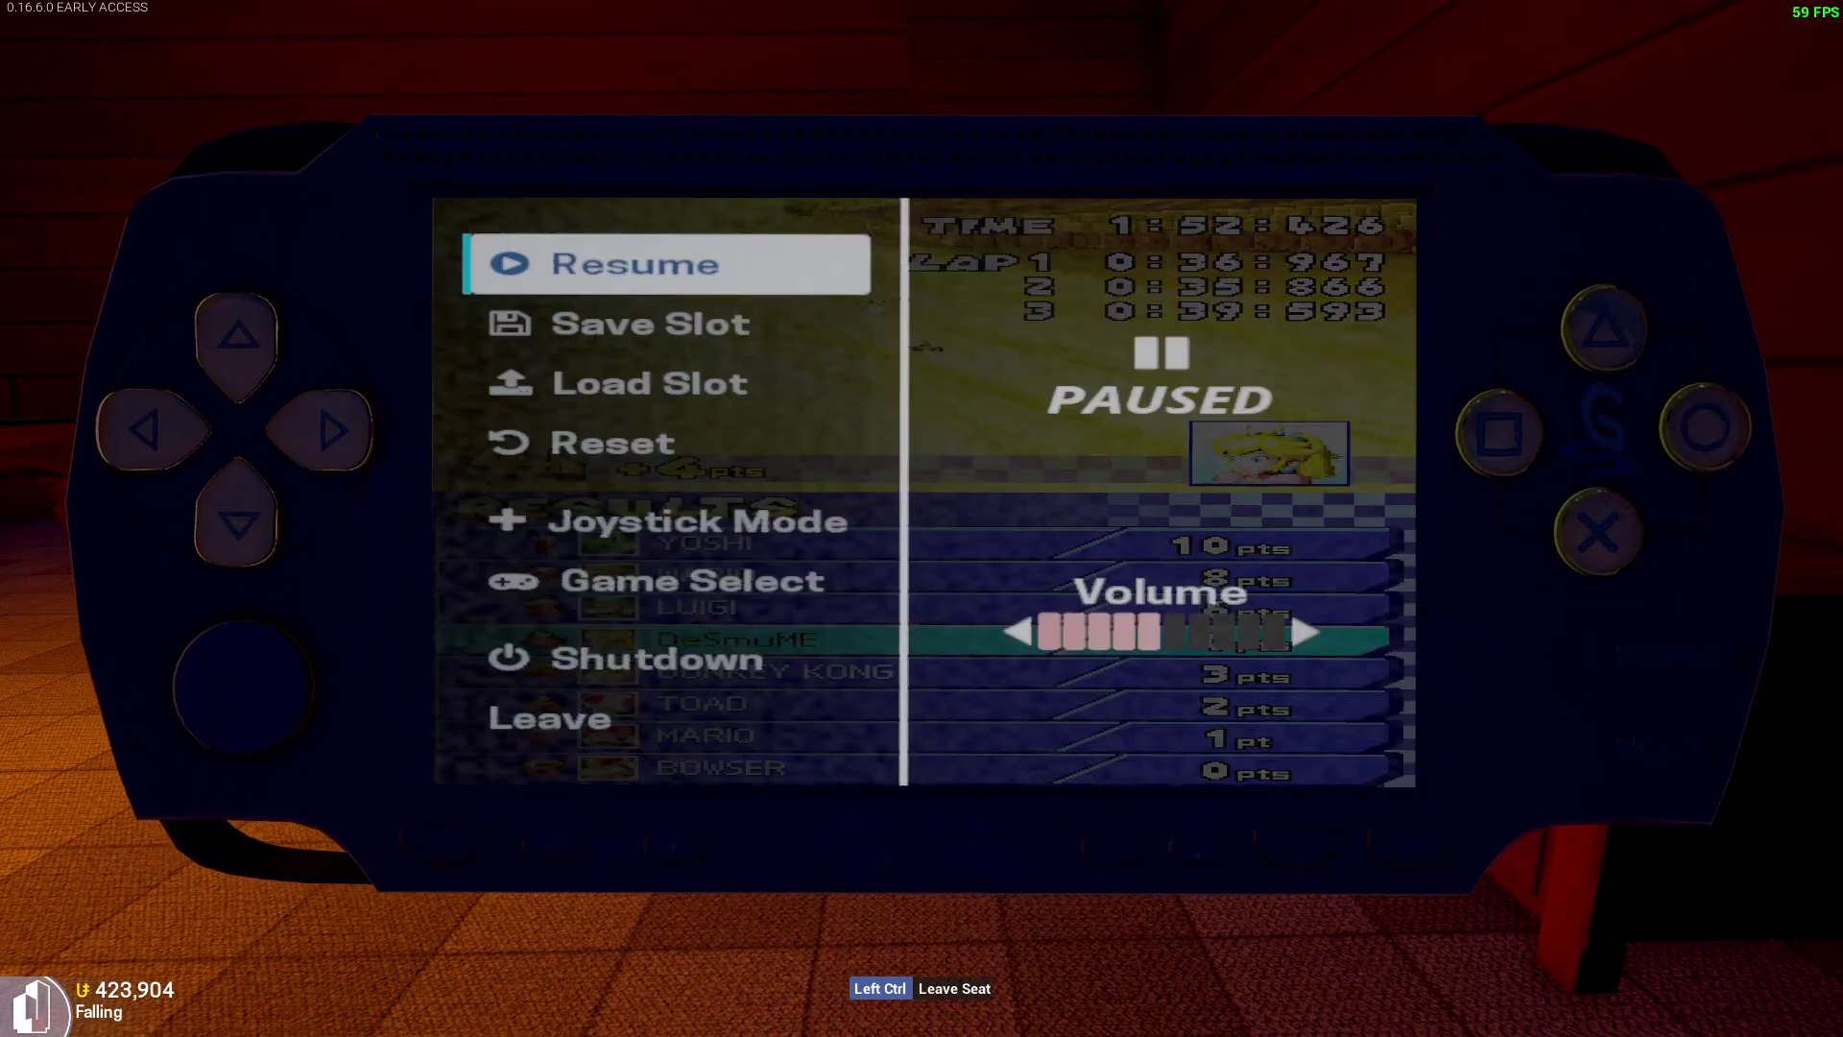
key("Down")
key("Down")
key("Up")
key("Return")
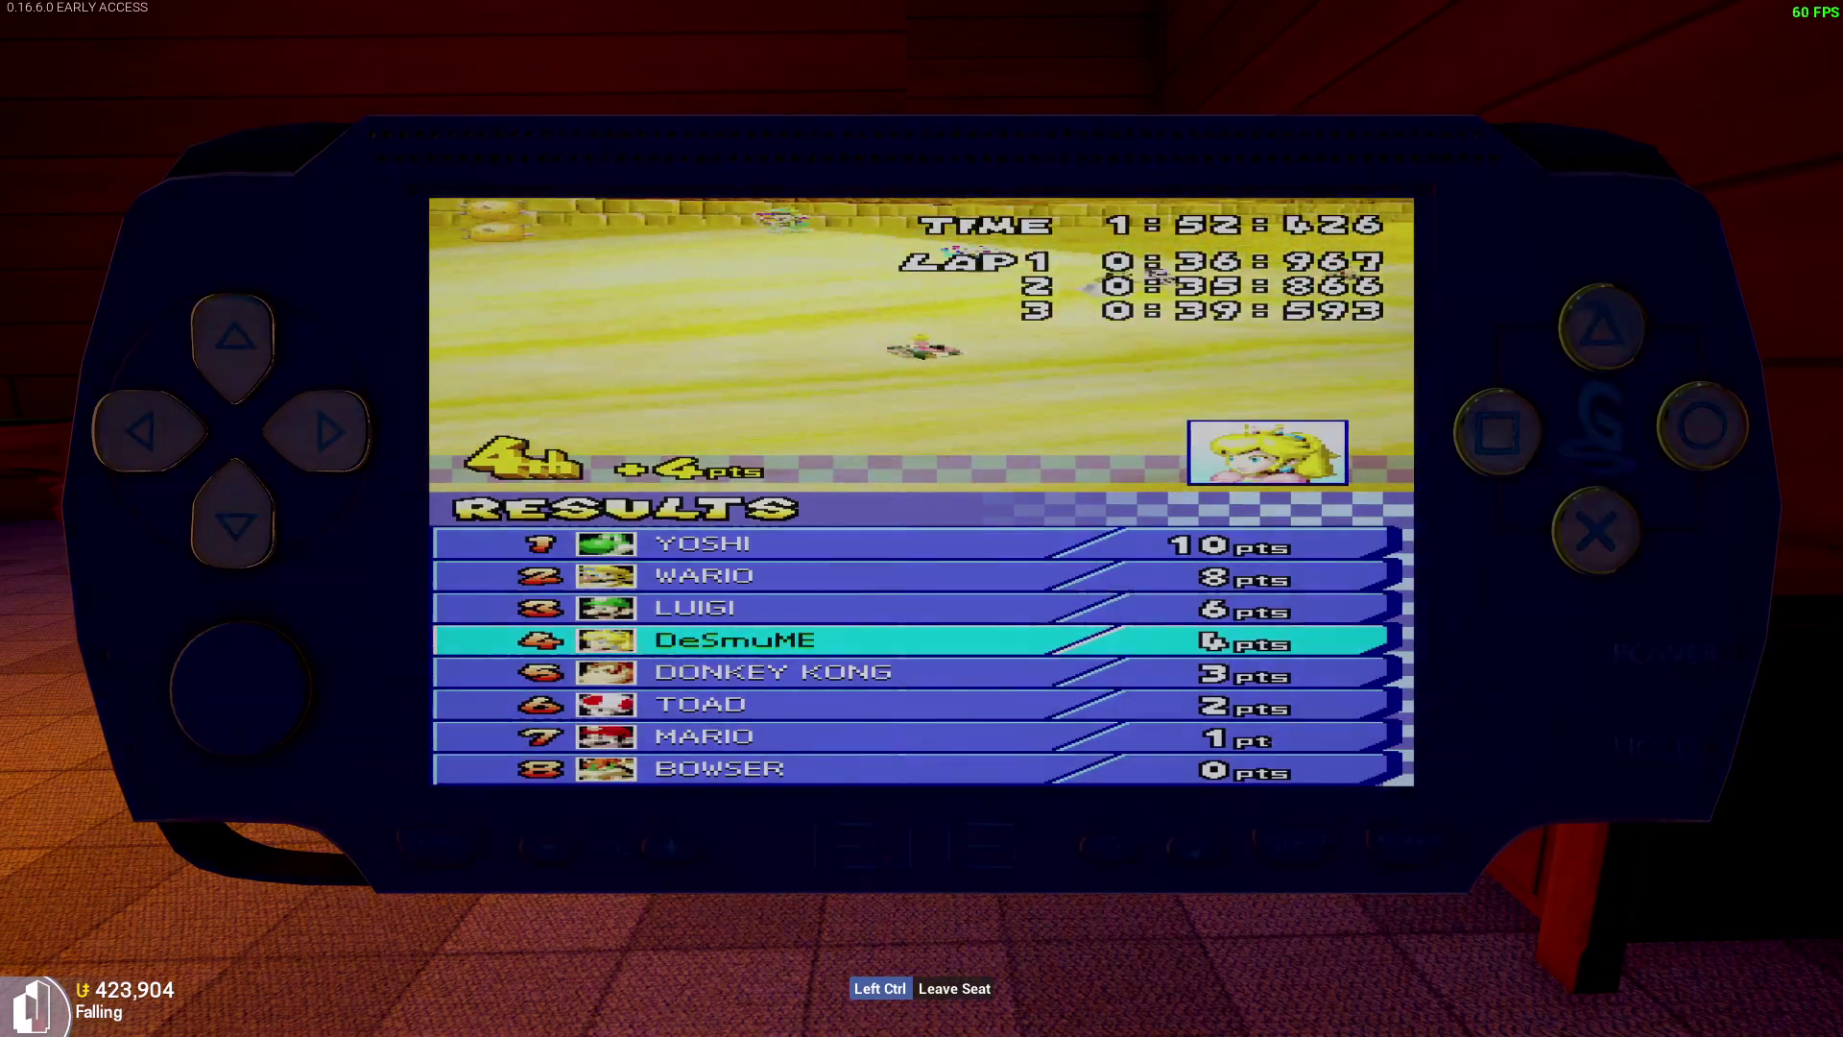
Leave the handheld console, walk across the condo to the Masher Arcade Cabinet and open its properties.
key("6")
key("ctrl")
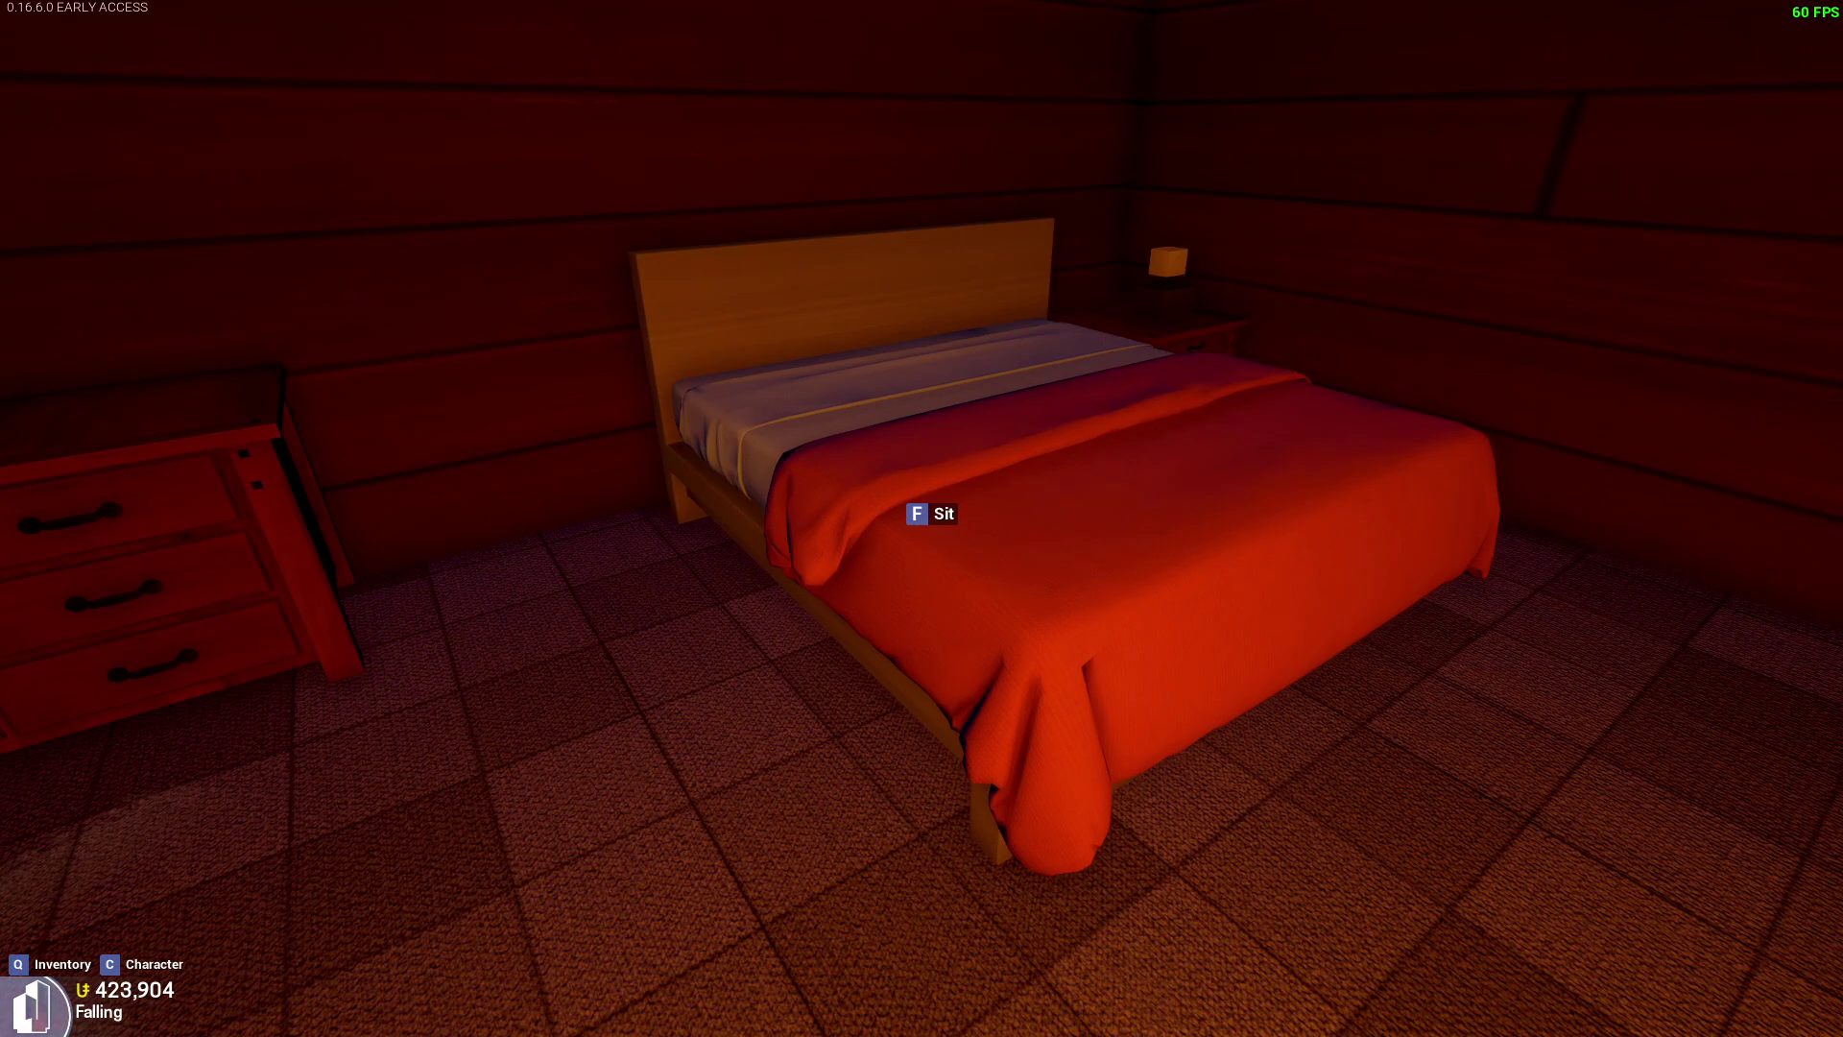
key("d")
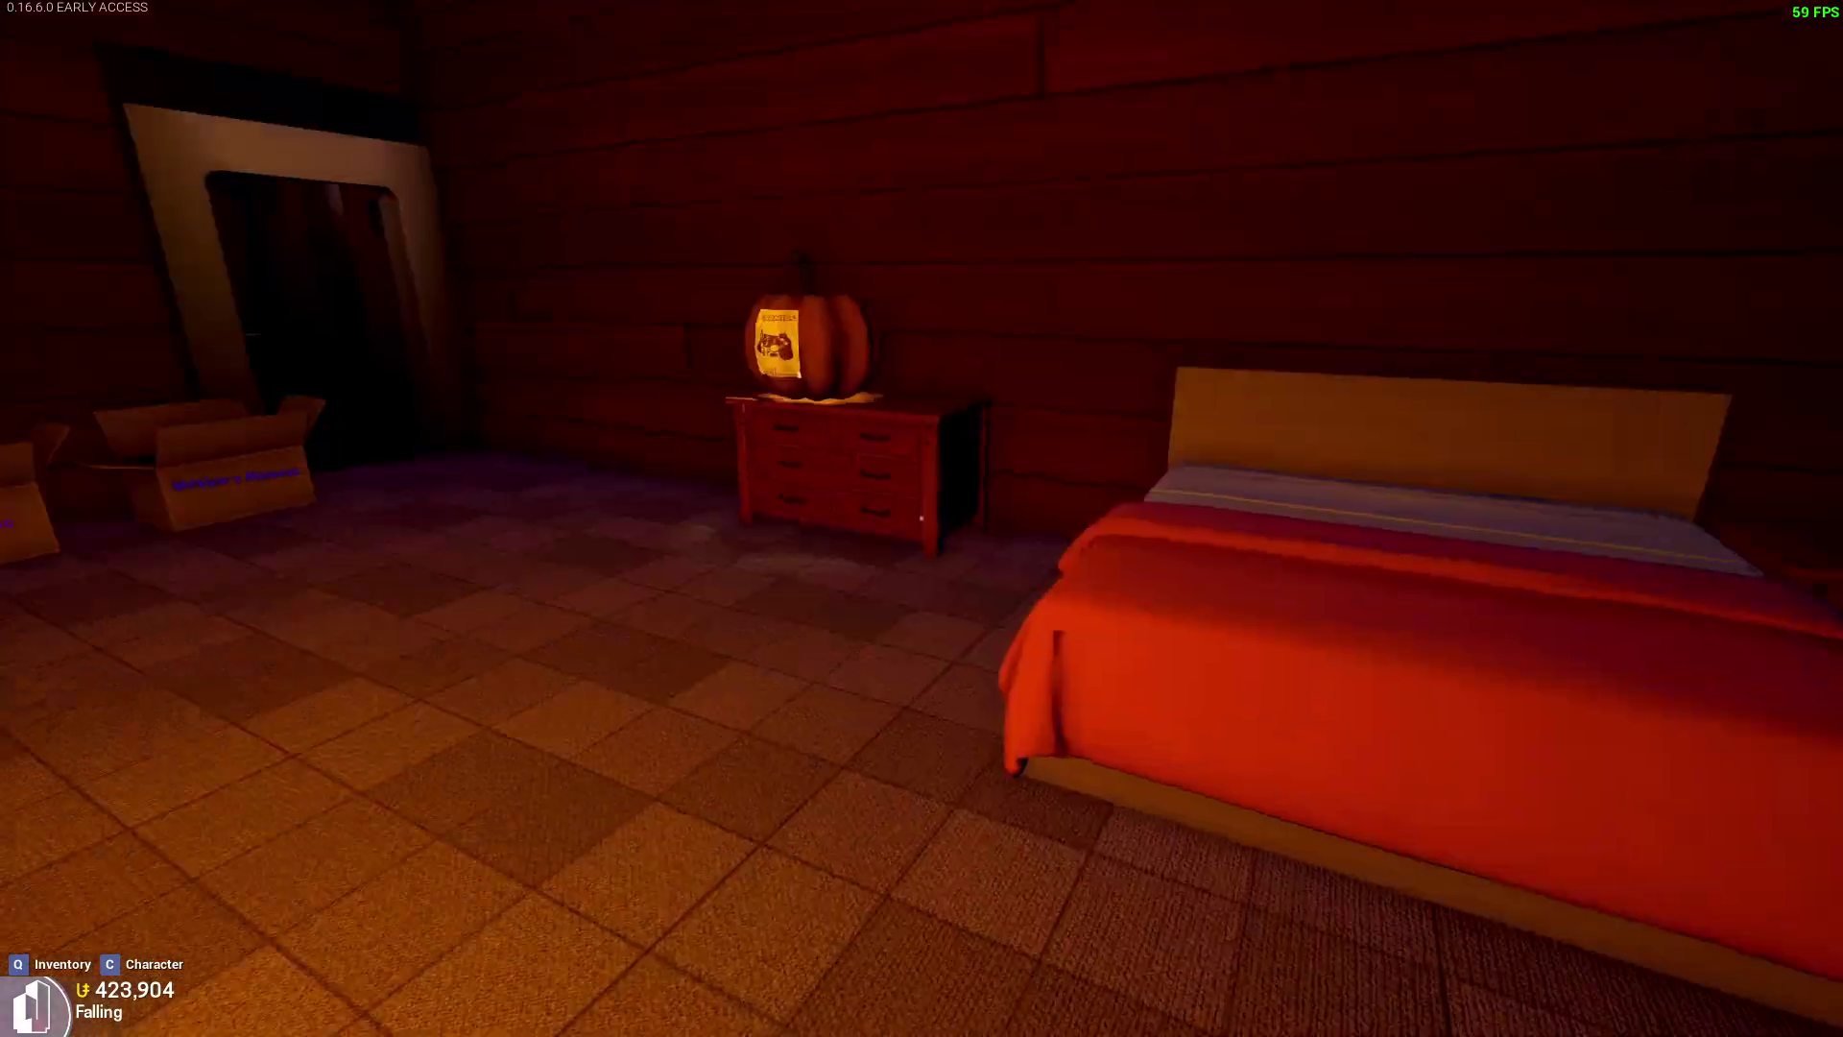
key("w")
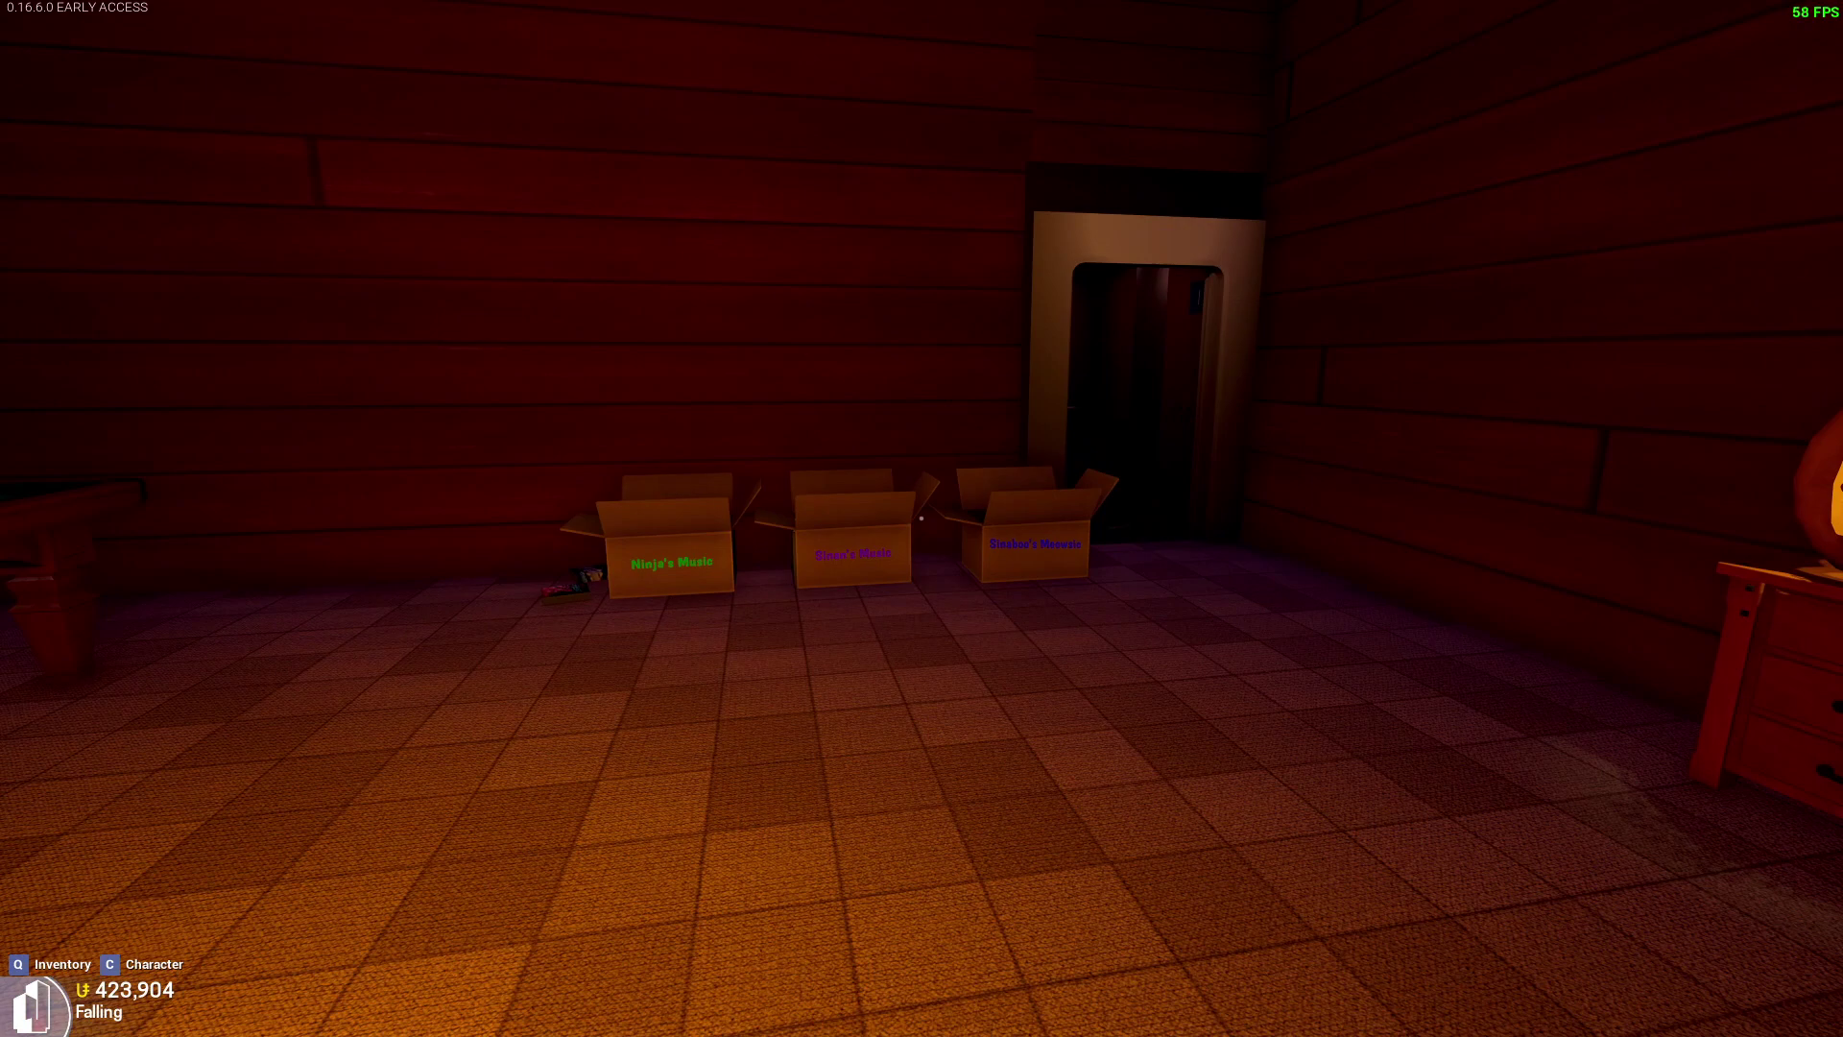
key("w")
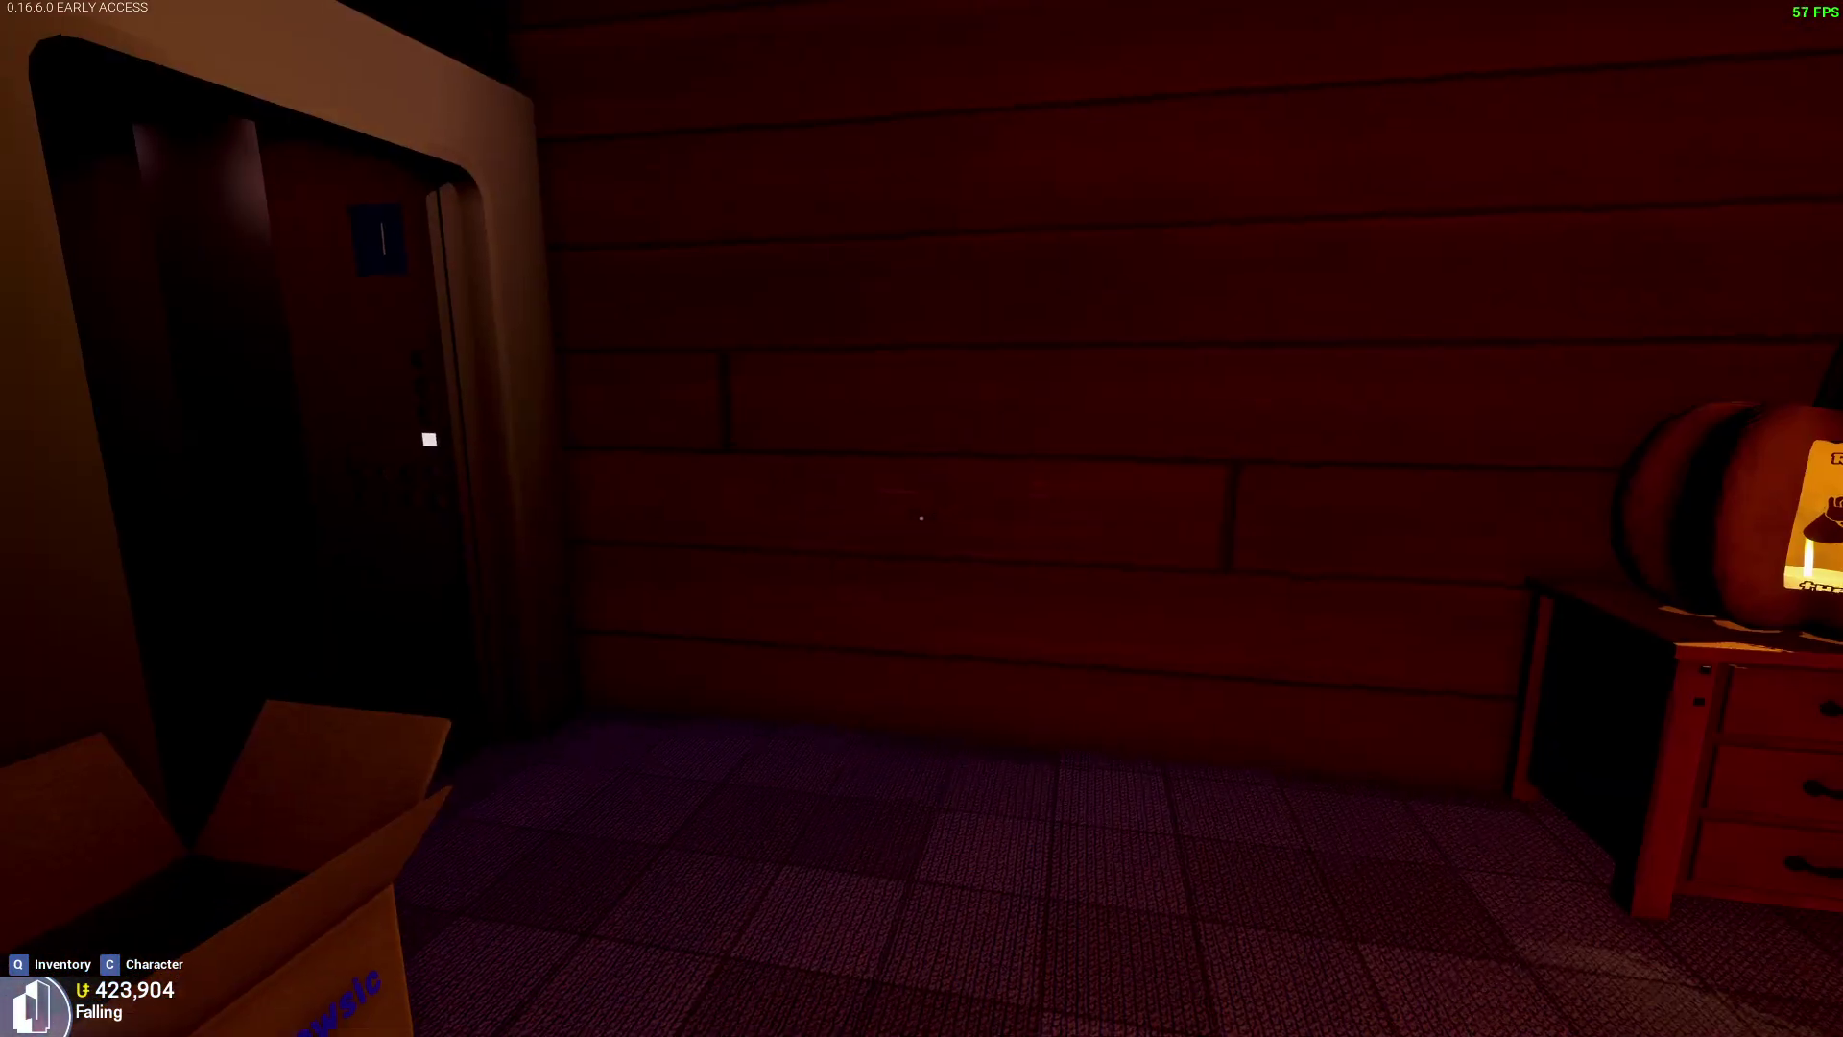
key("5")
key("w")
key("5")
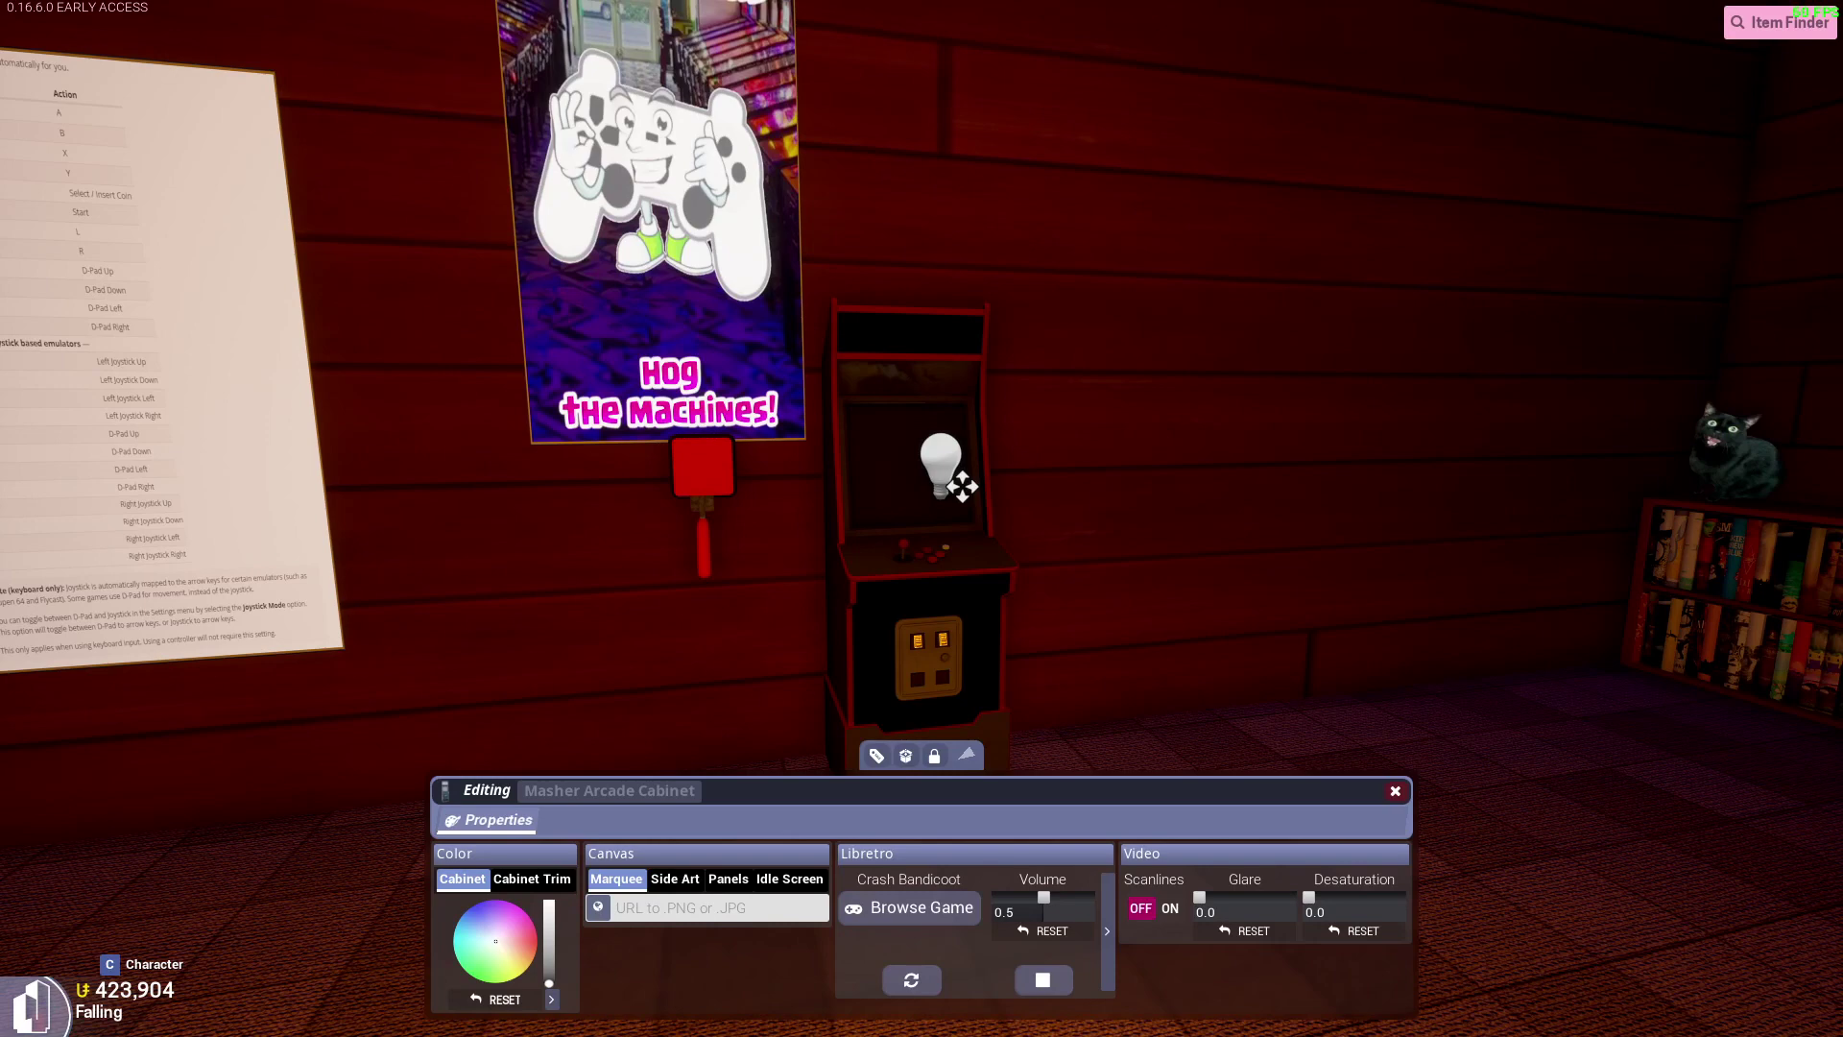
Open the arcade cabinet's game browser and view the Mednafen PSX game list.
left_click(910, 909)
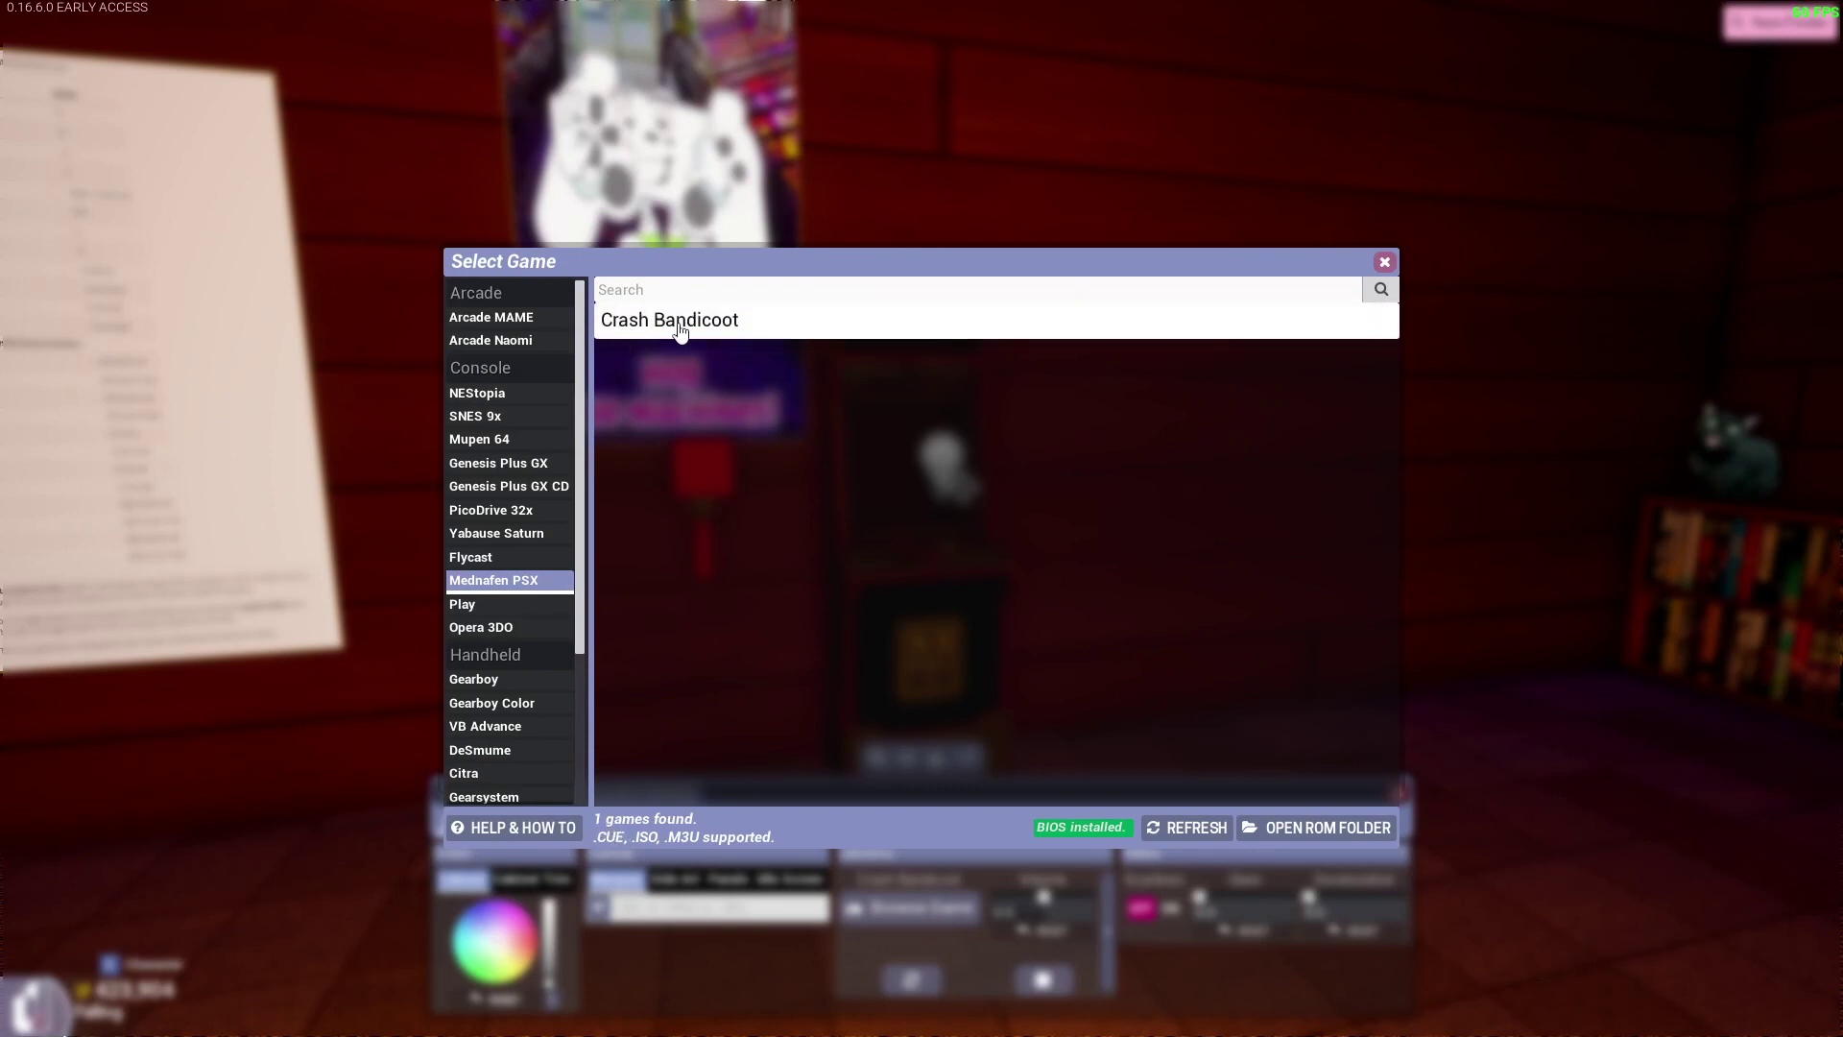
left_click(757, 320)
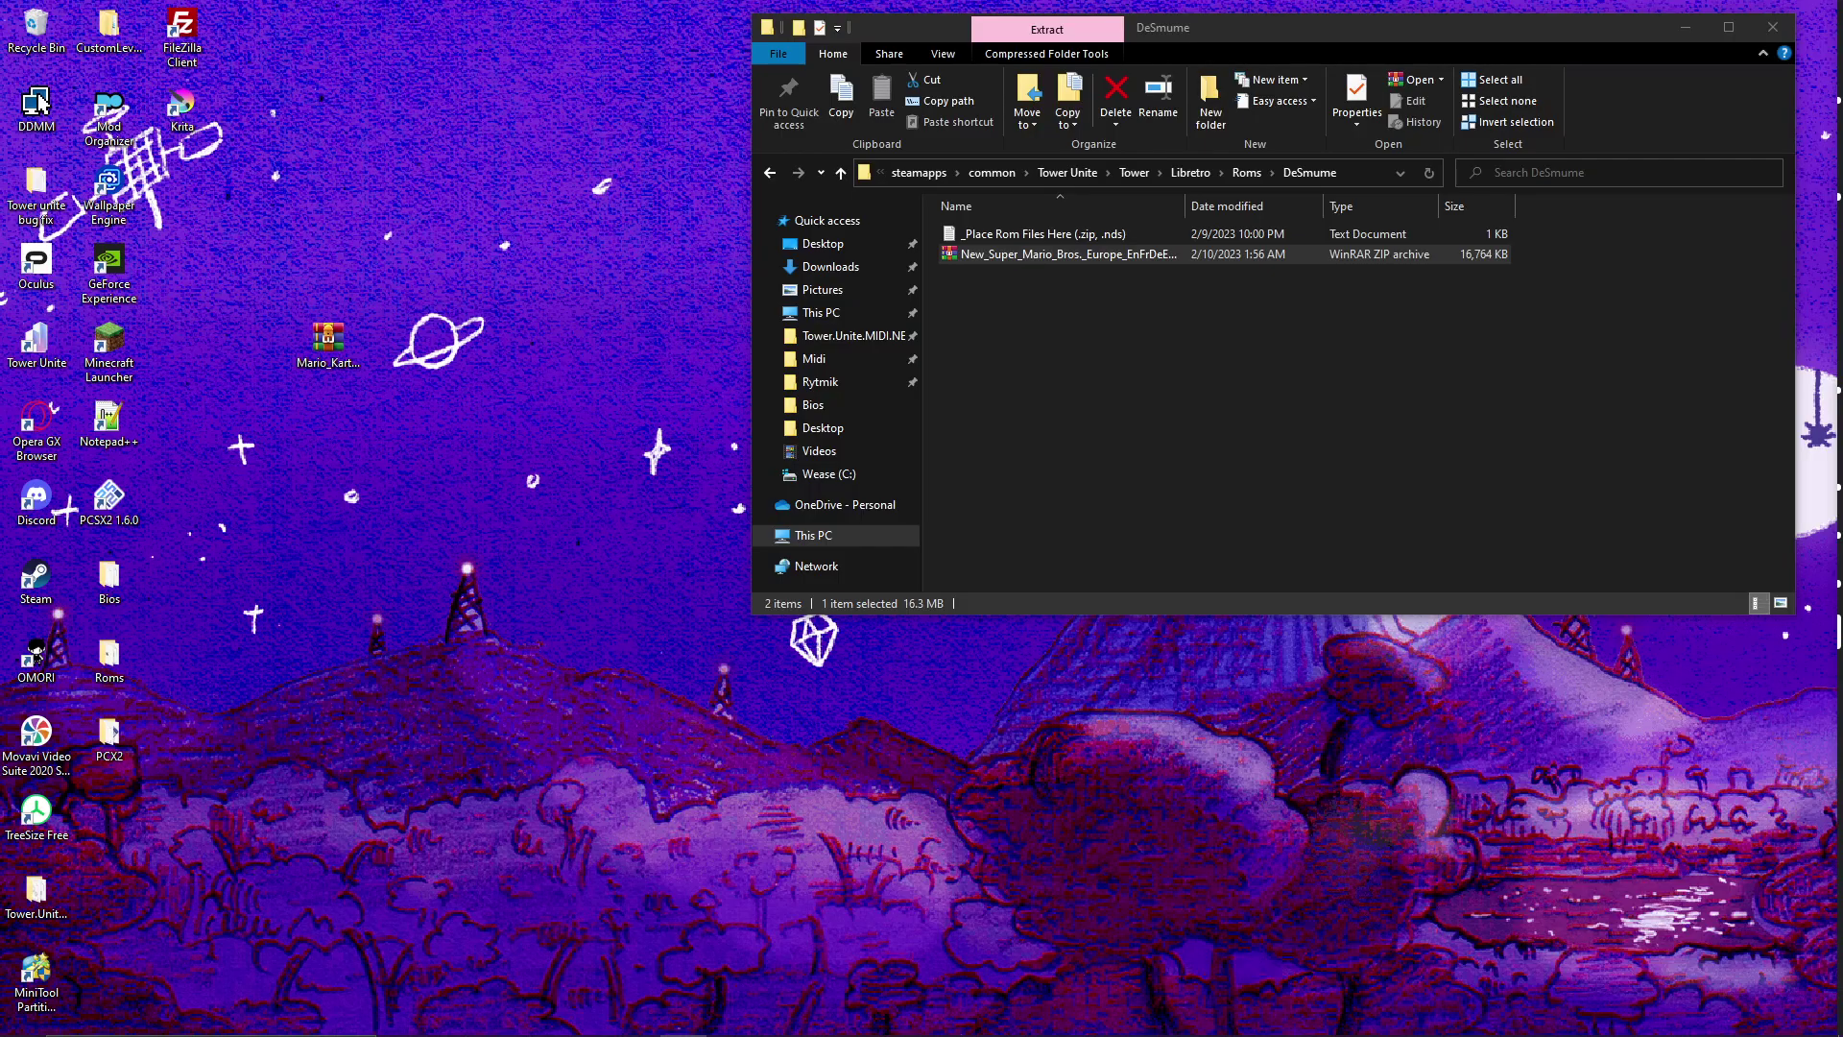
key("alt+Tab")
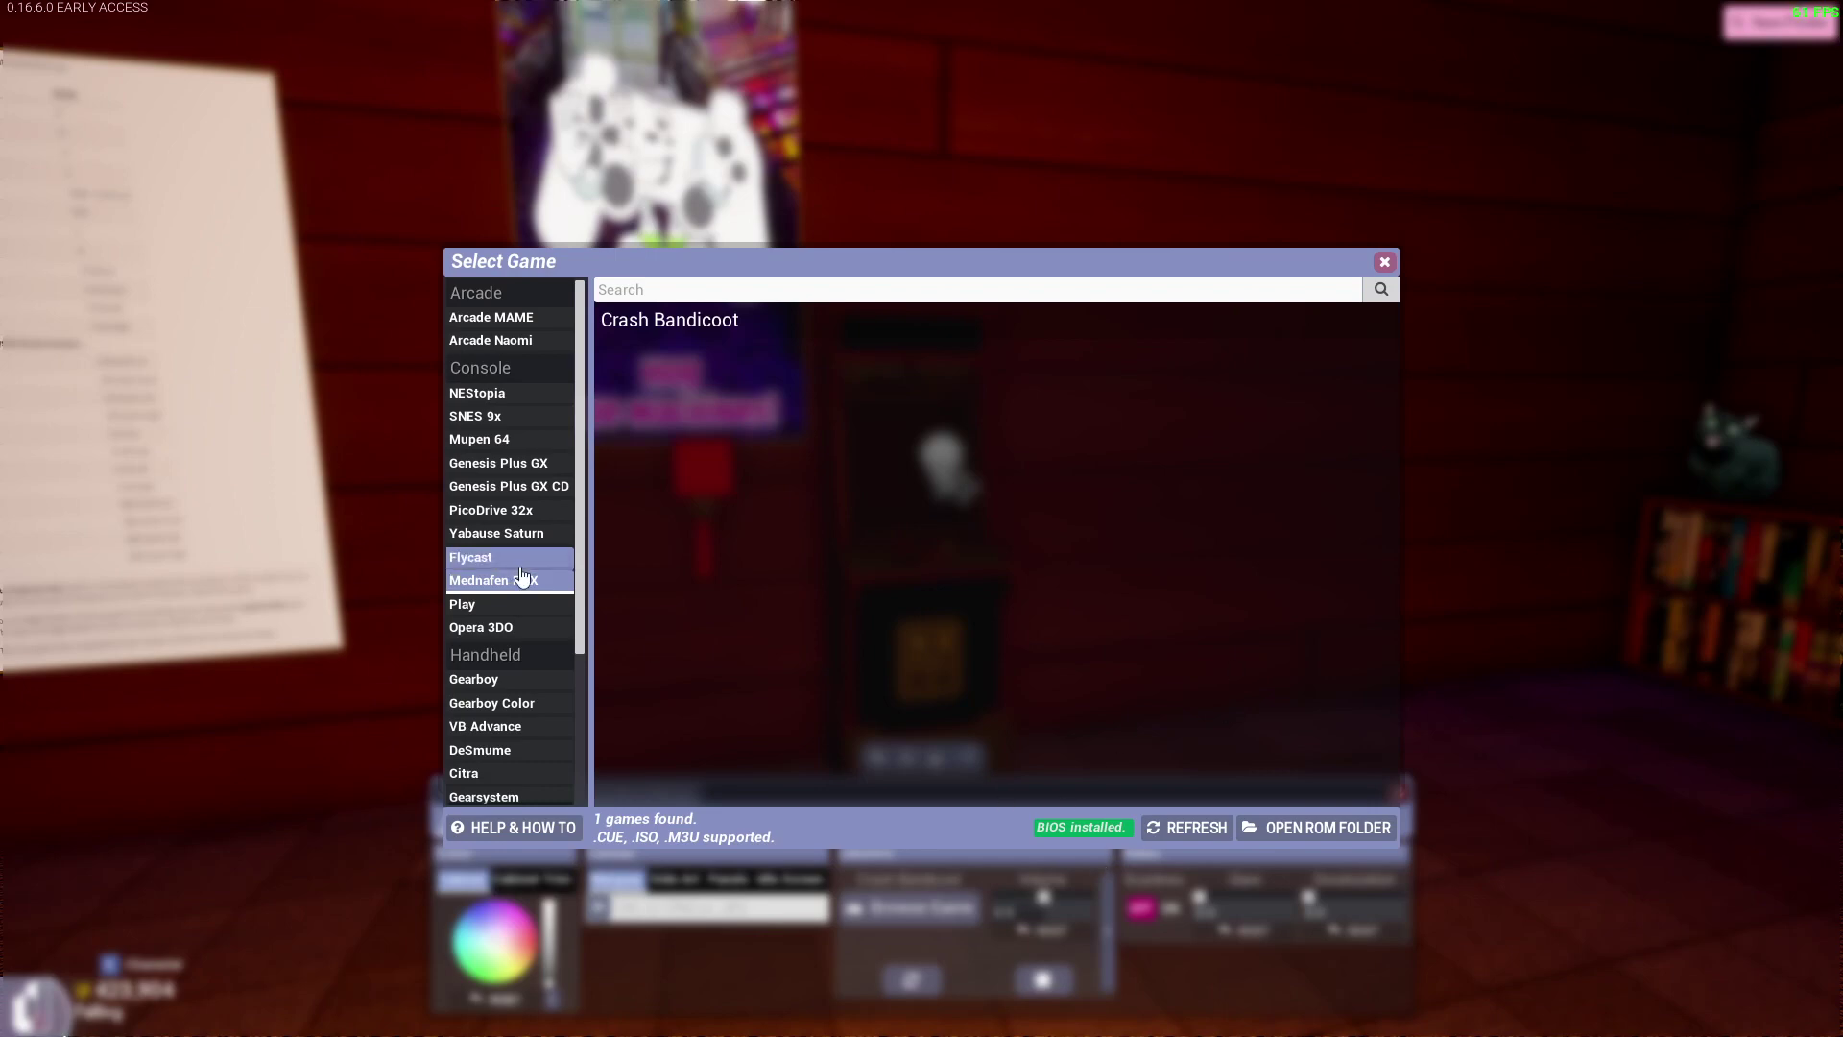
key("alt+Tab")
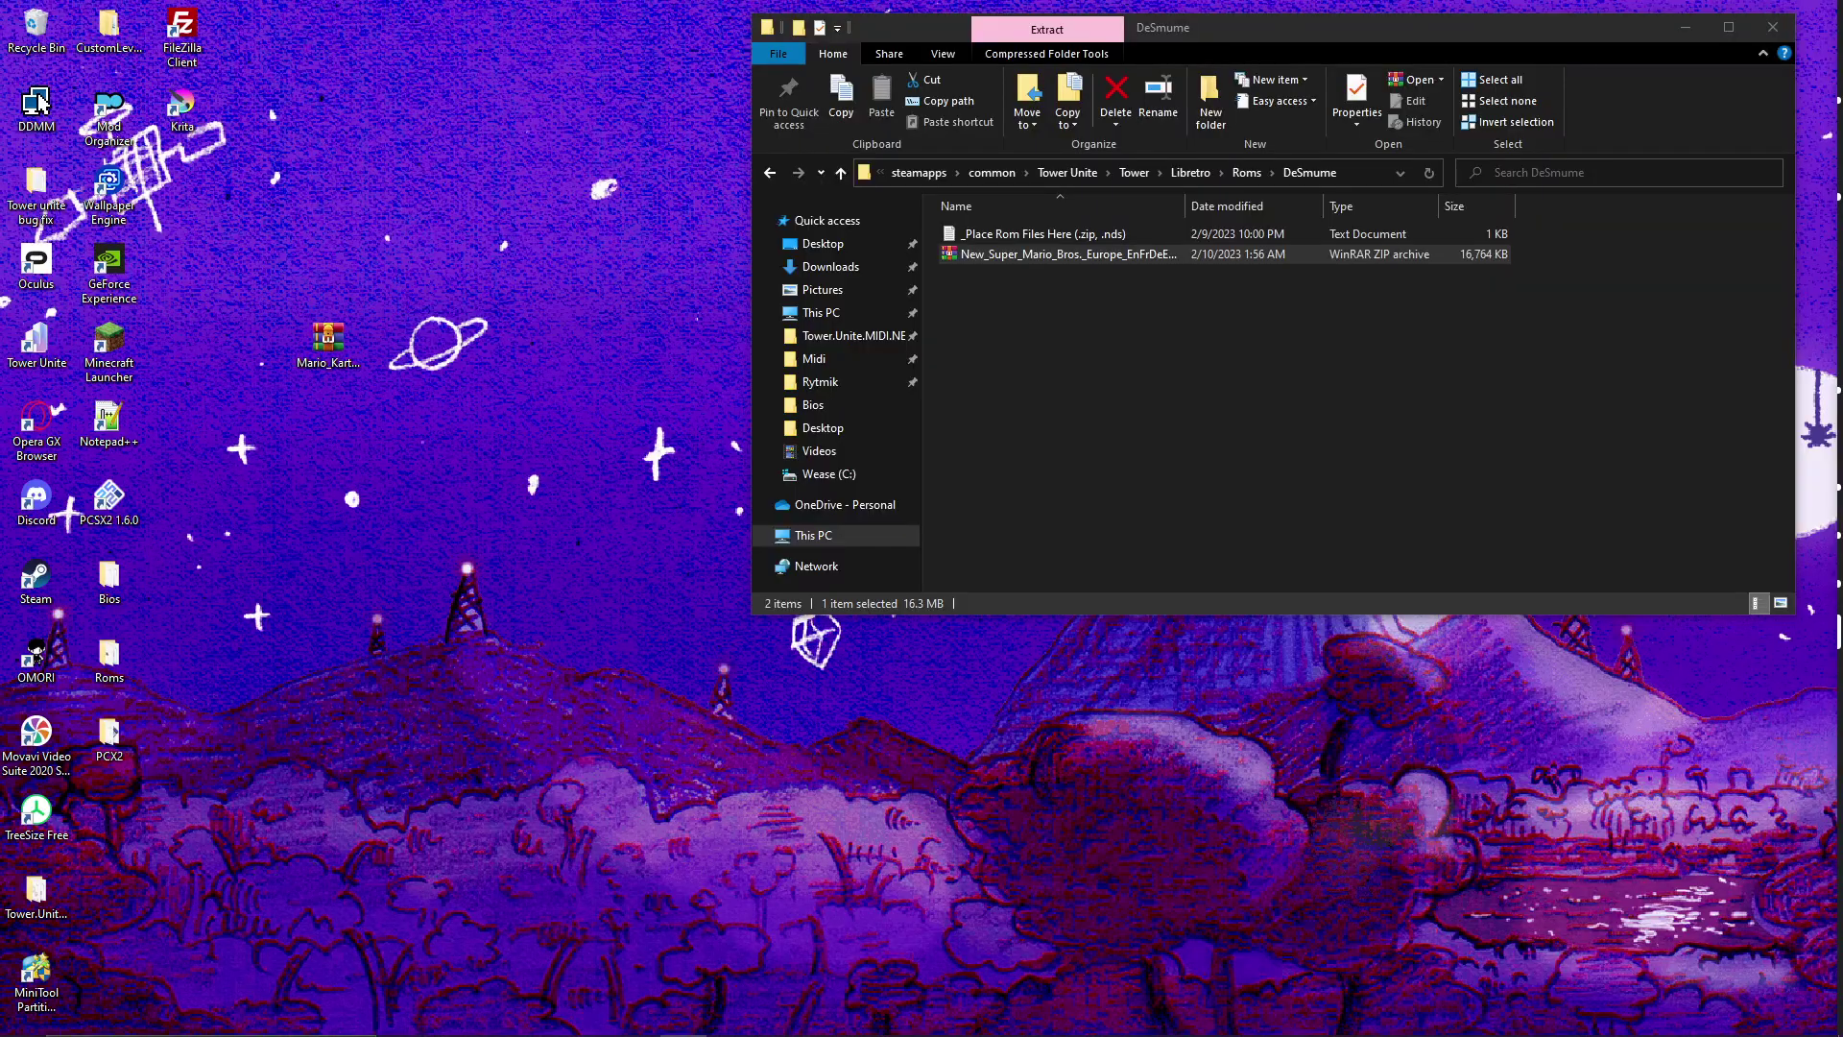
key("alt+Tab")
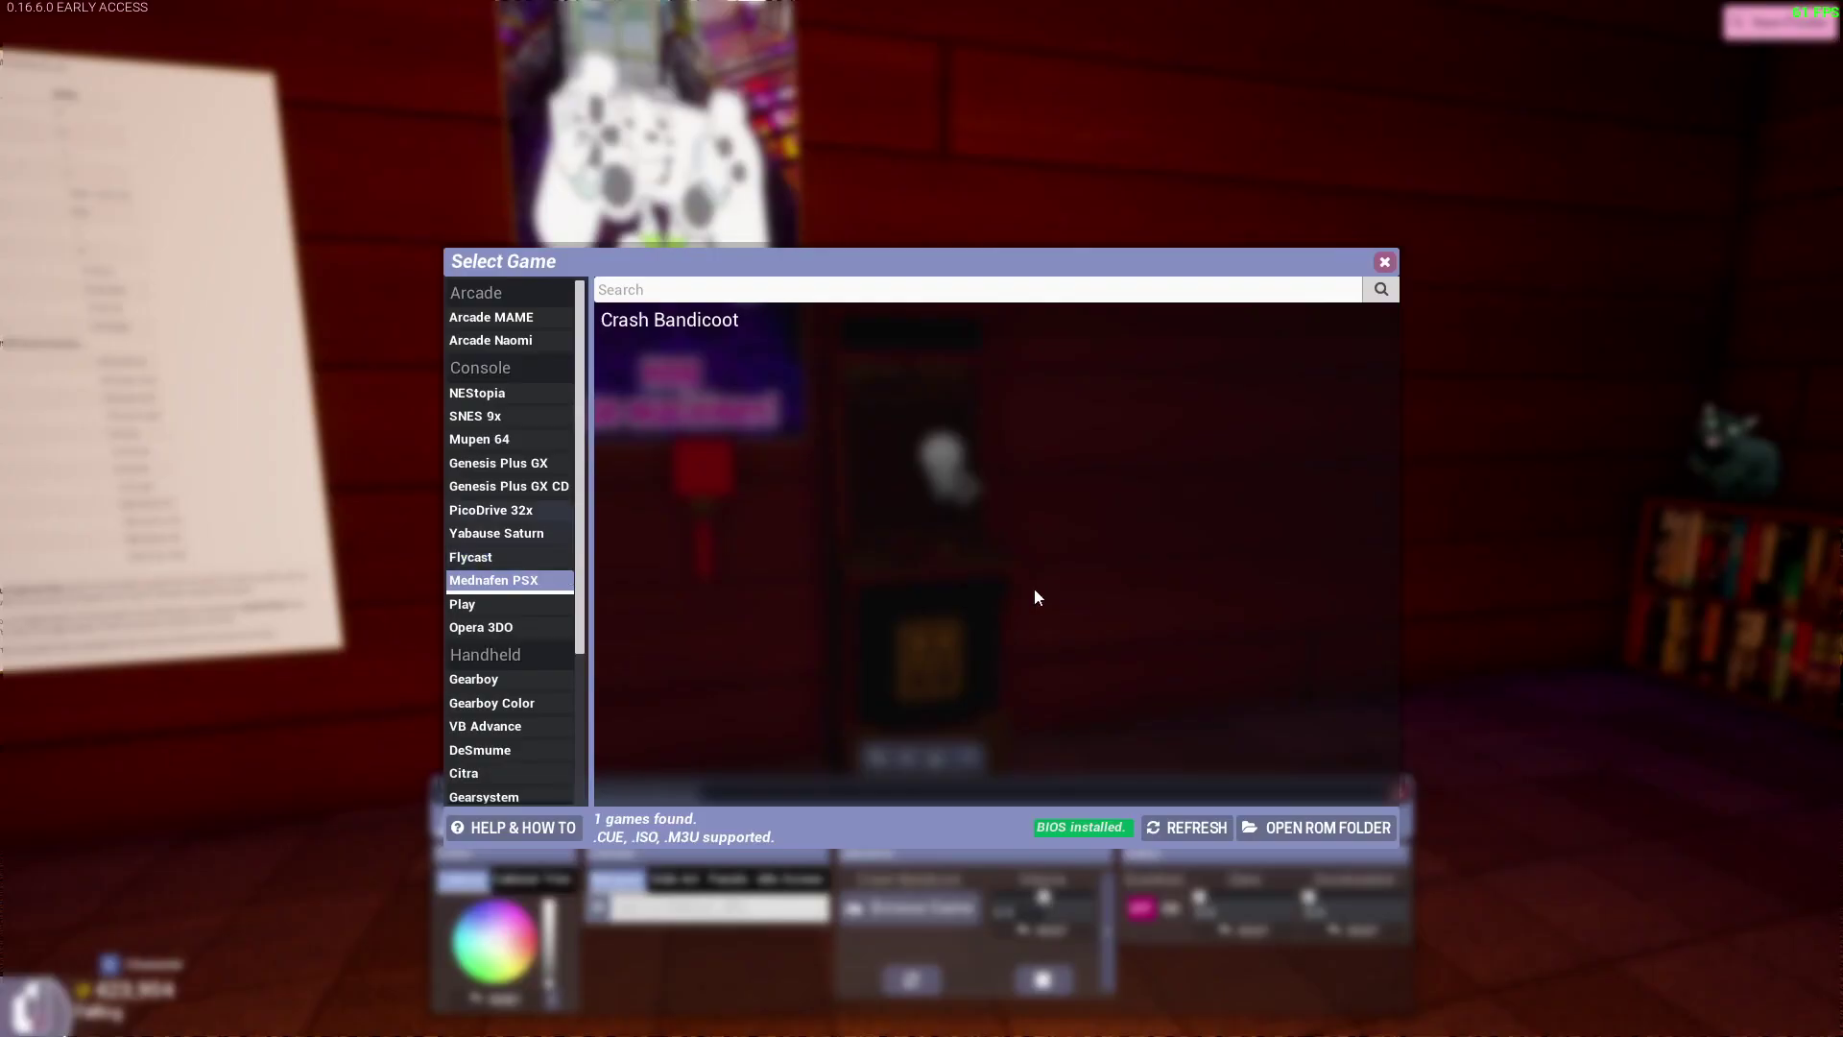
Open the ROM folder, go to Libretro's System folder, point out the scph BIOS files and minimize the window.
left_click(1290, 827)
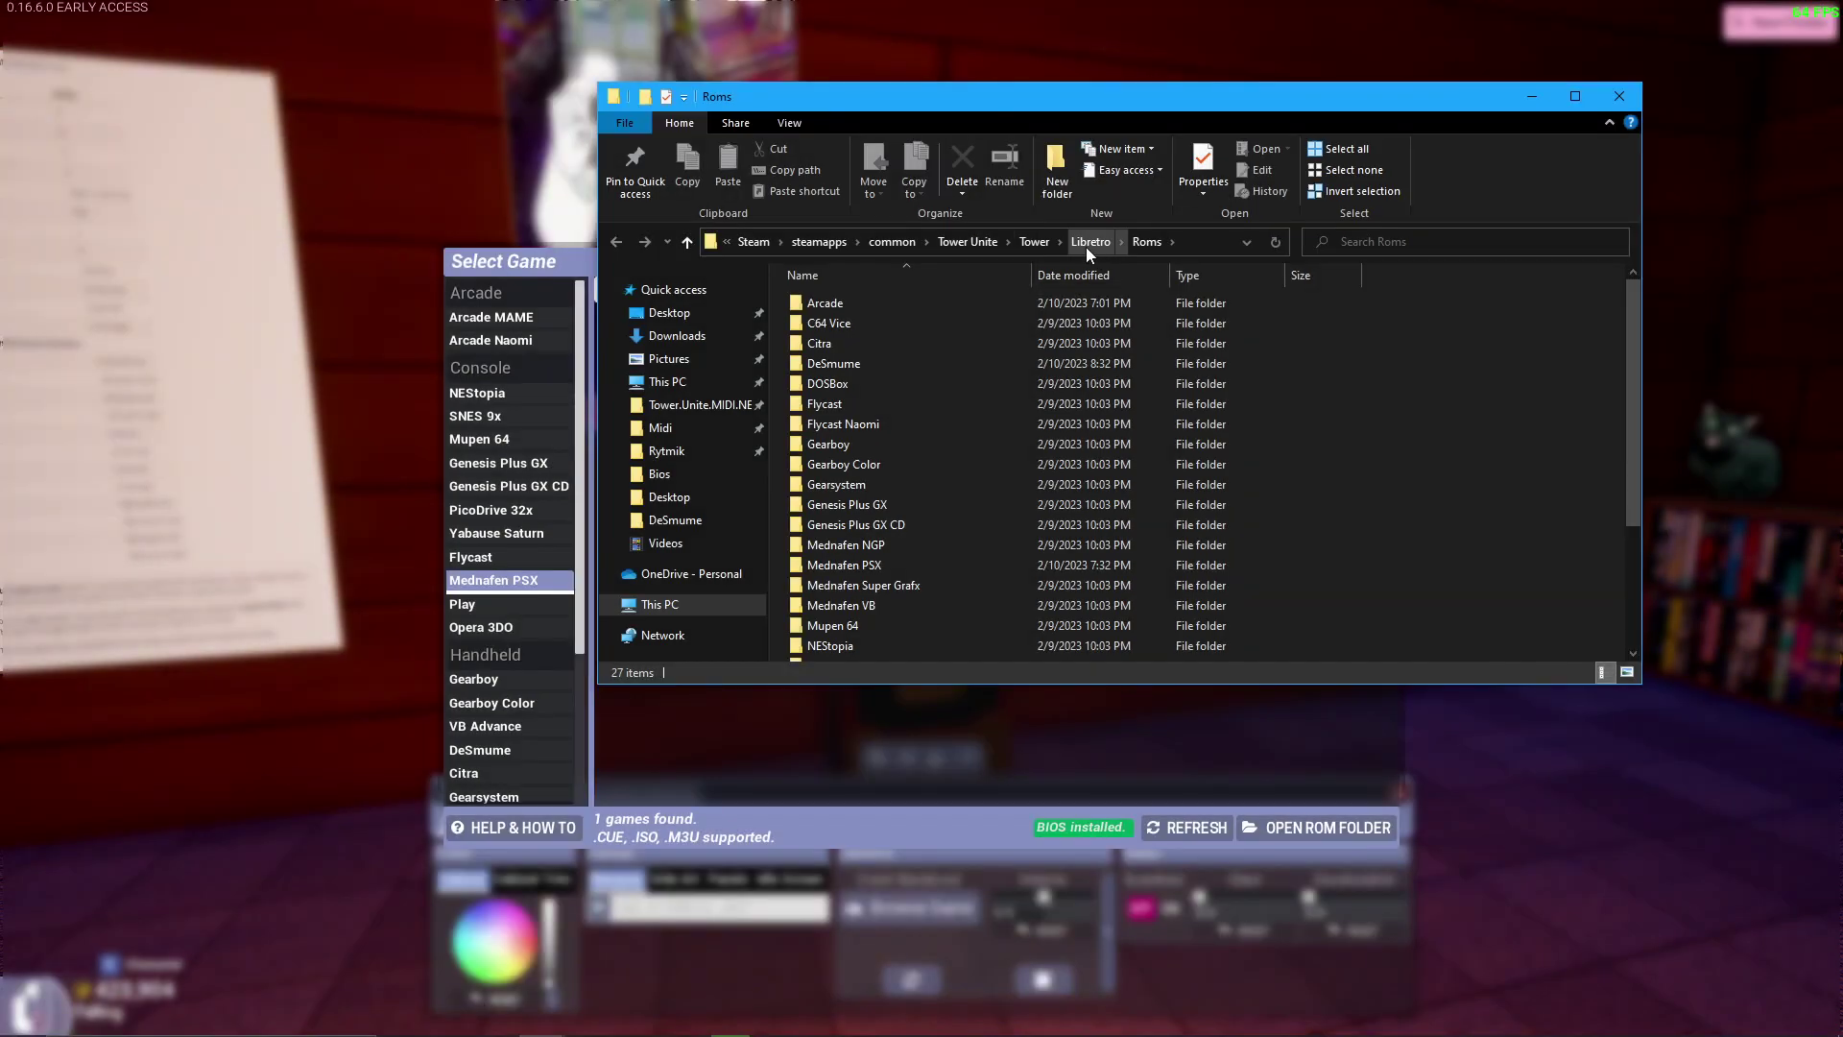
left_click(1088, 245)
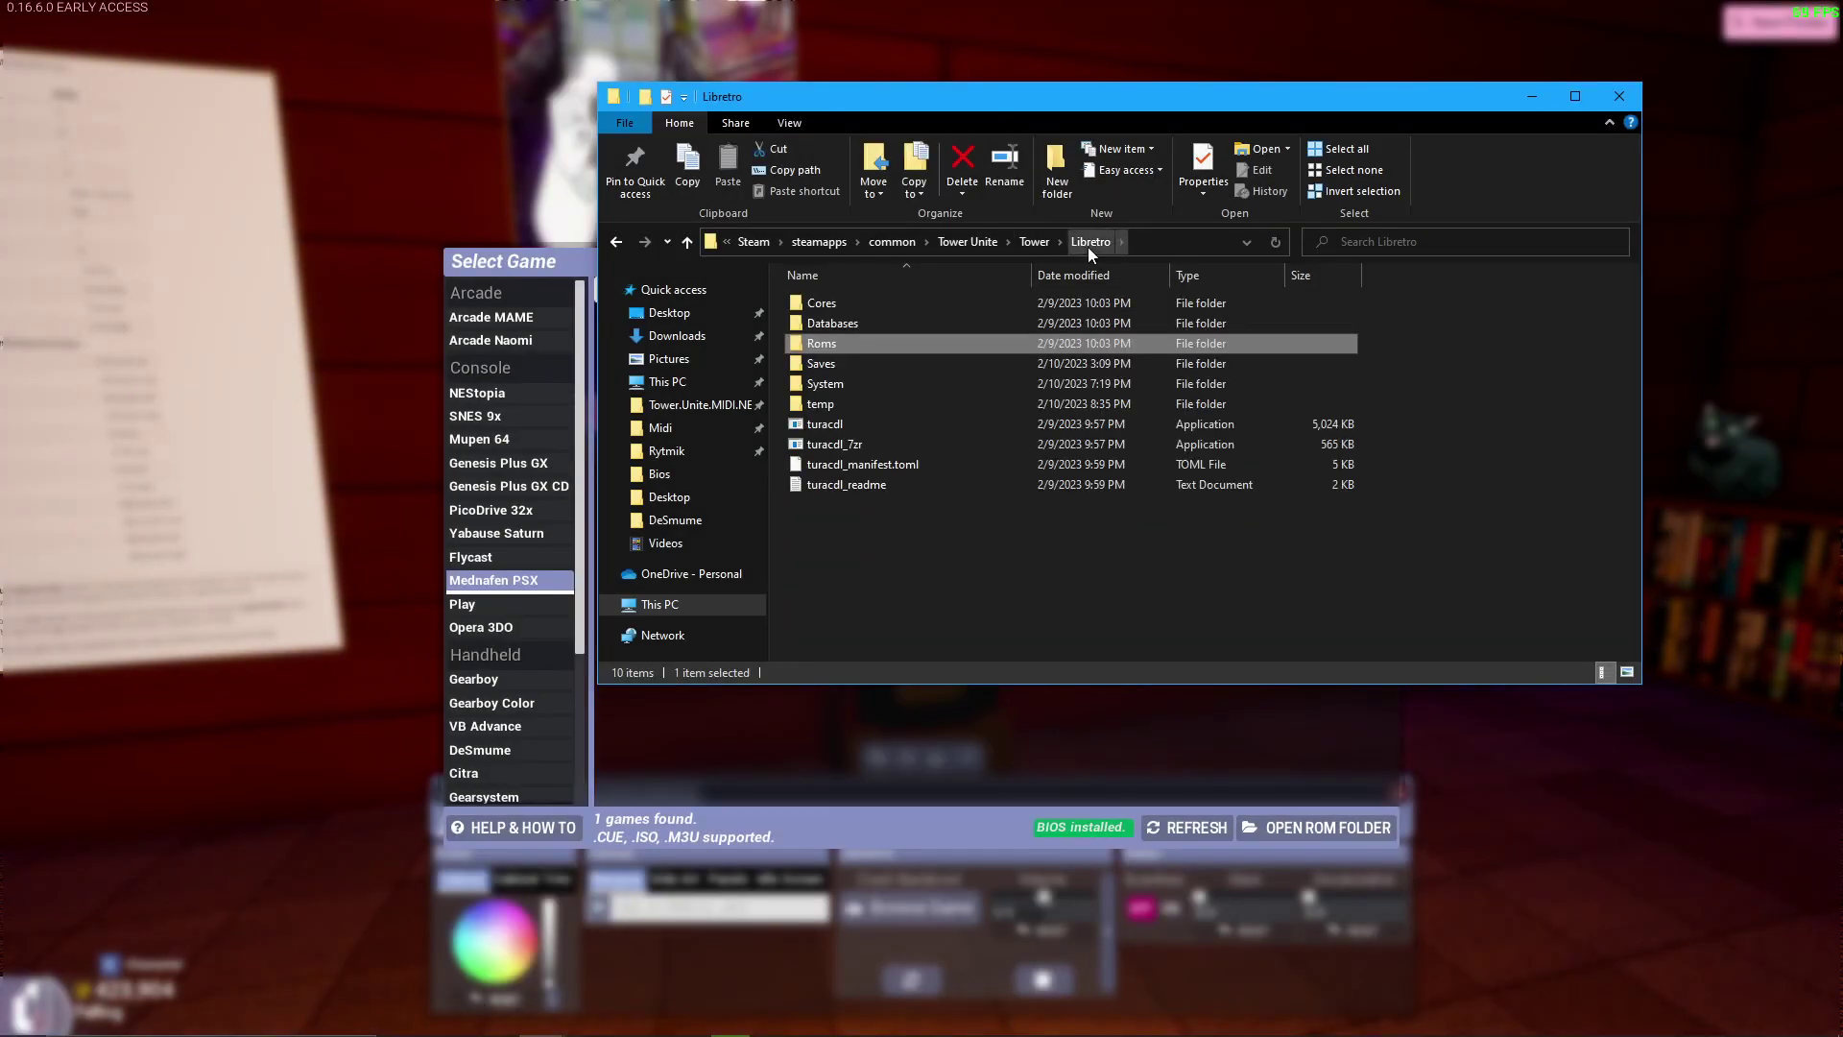
double_click(832, 384)
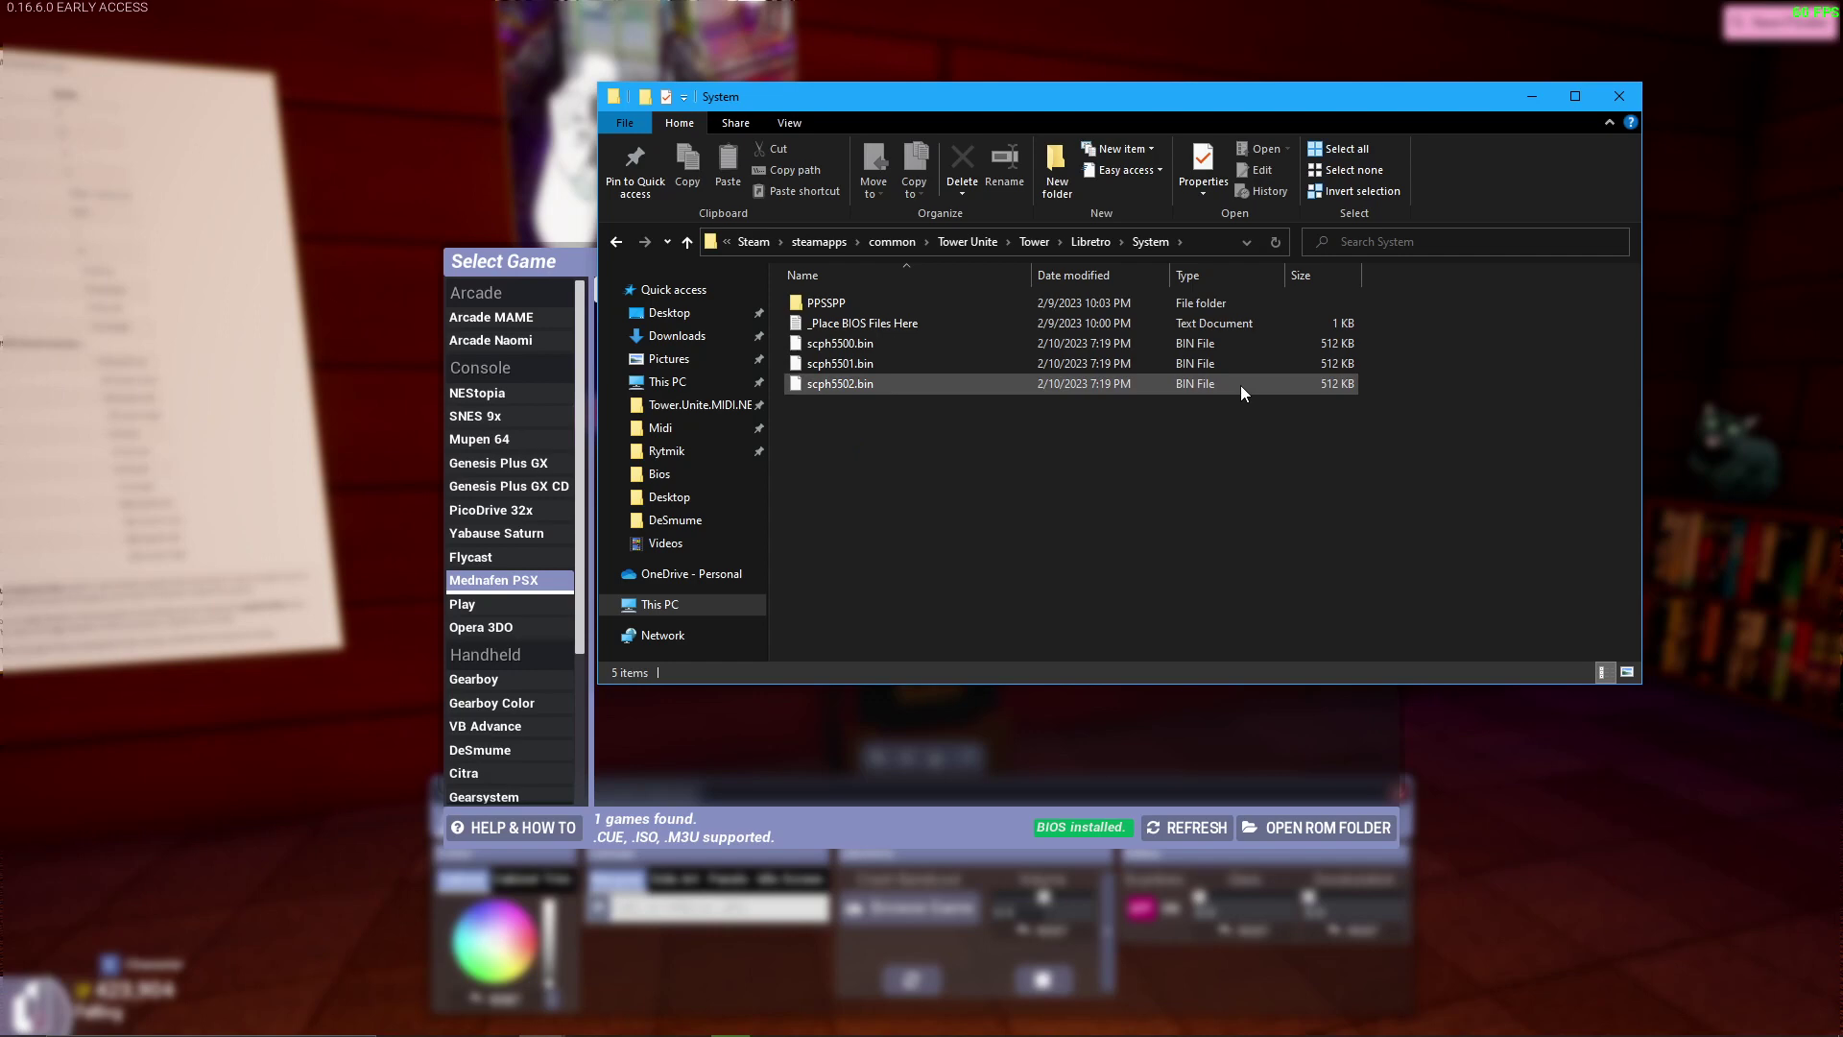
left_click_drag(1403, 390, 1238, 353)
left_click(1183, 560)
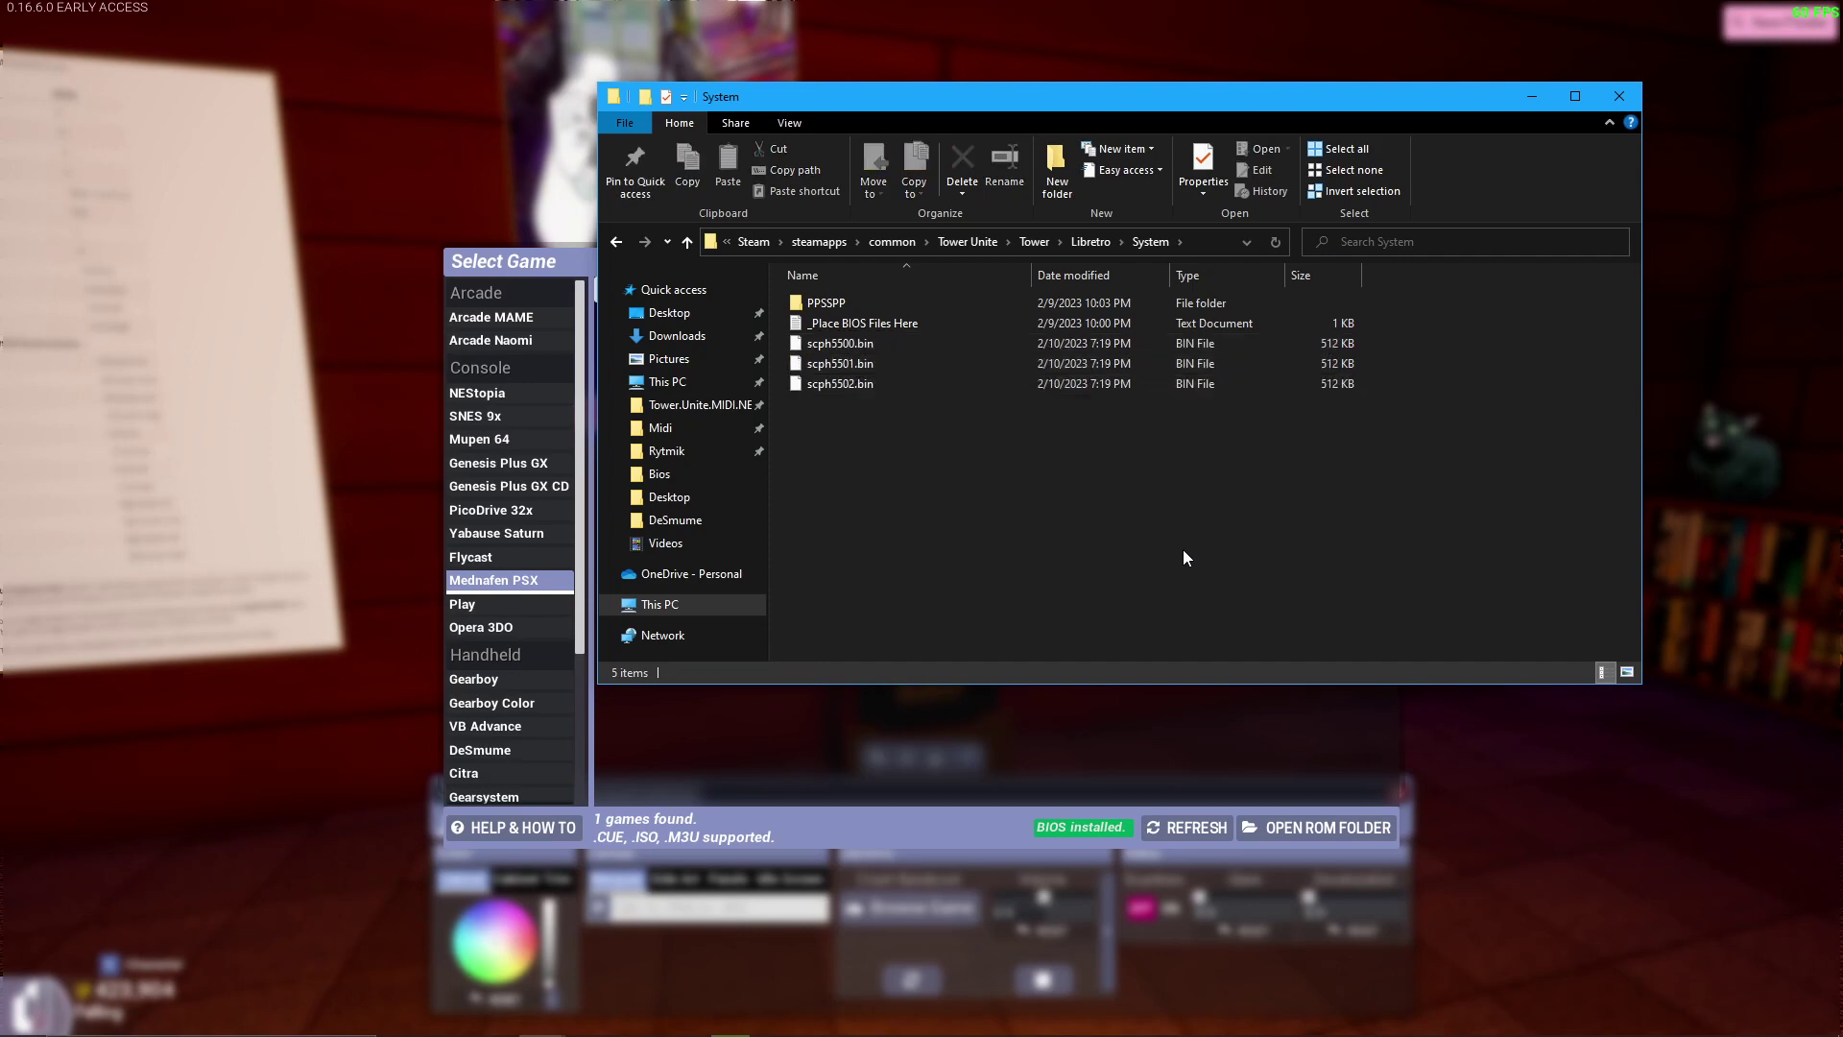
left_click(1530, 89)
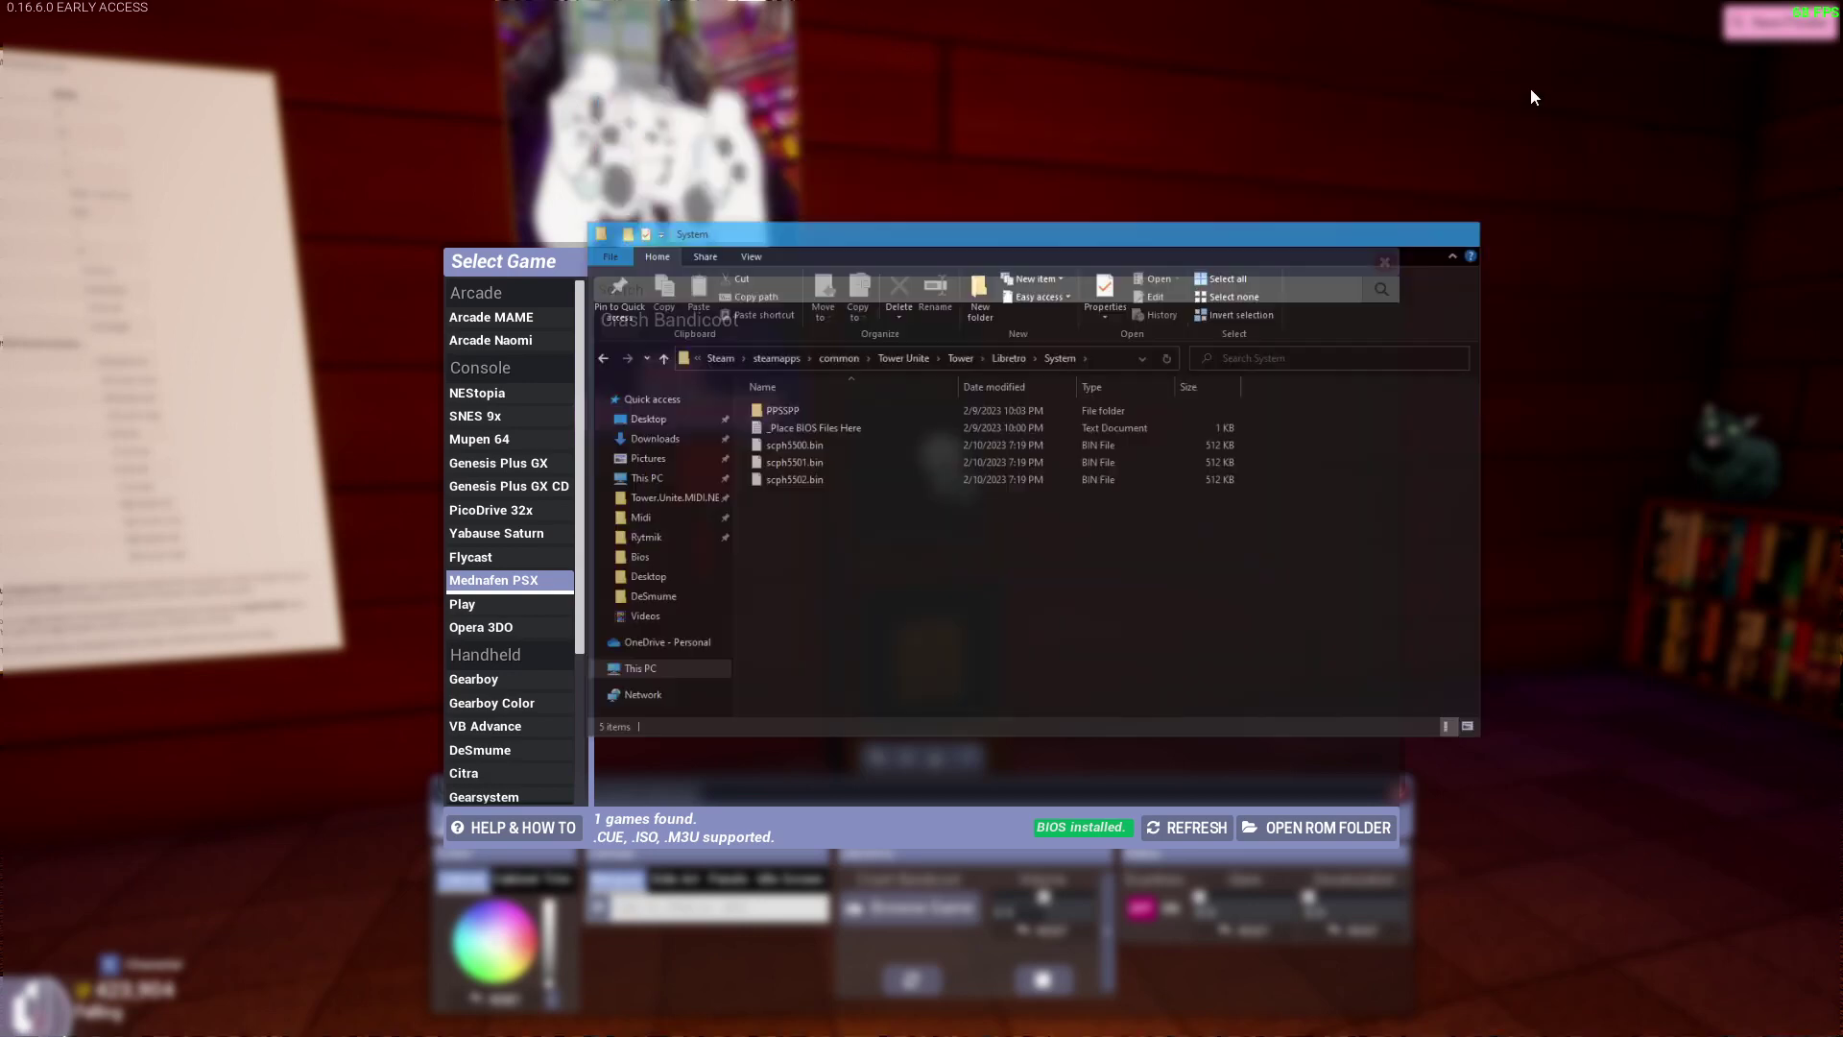
Load Crash Bandicoot on the Masher Arcade Cabinet, close its properties and start using the machine.
left_click(877, 307)
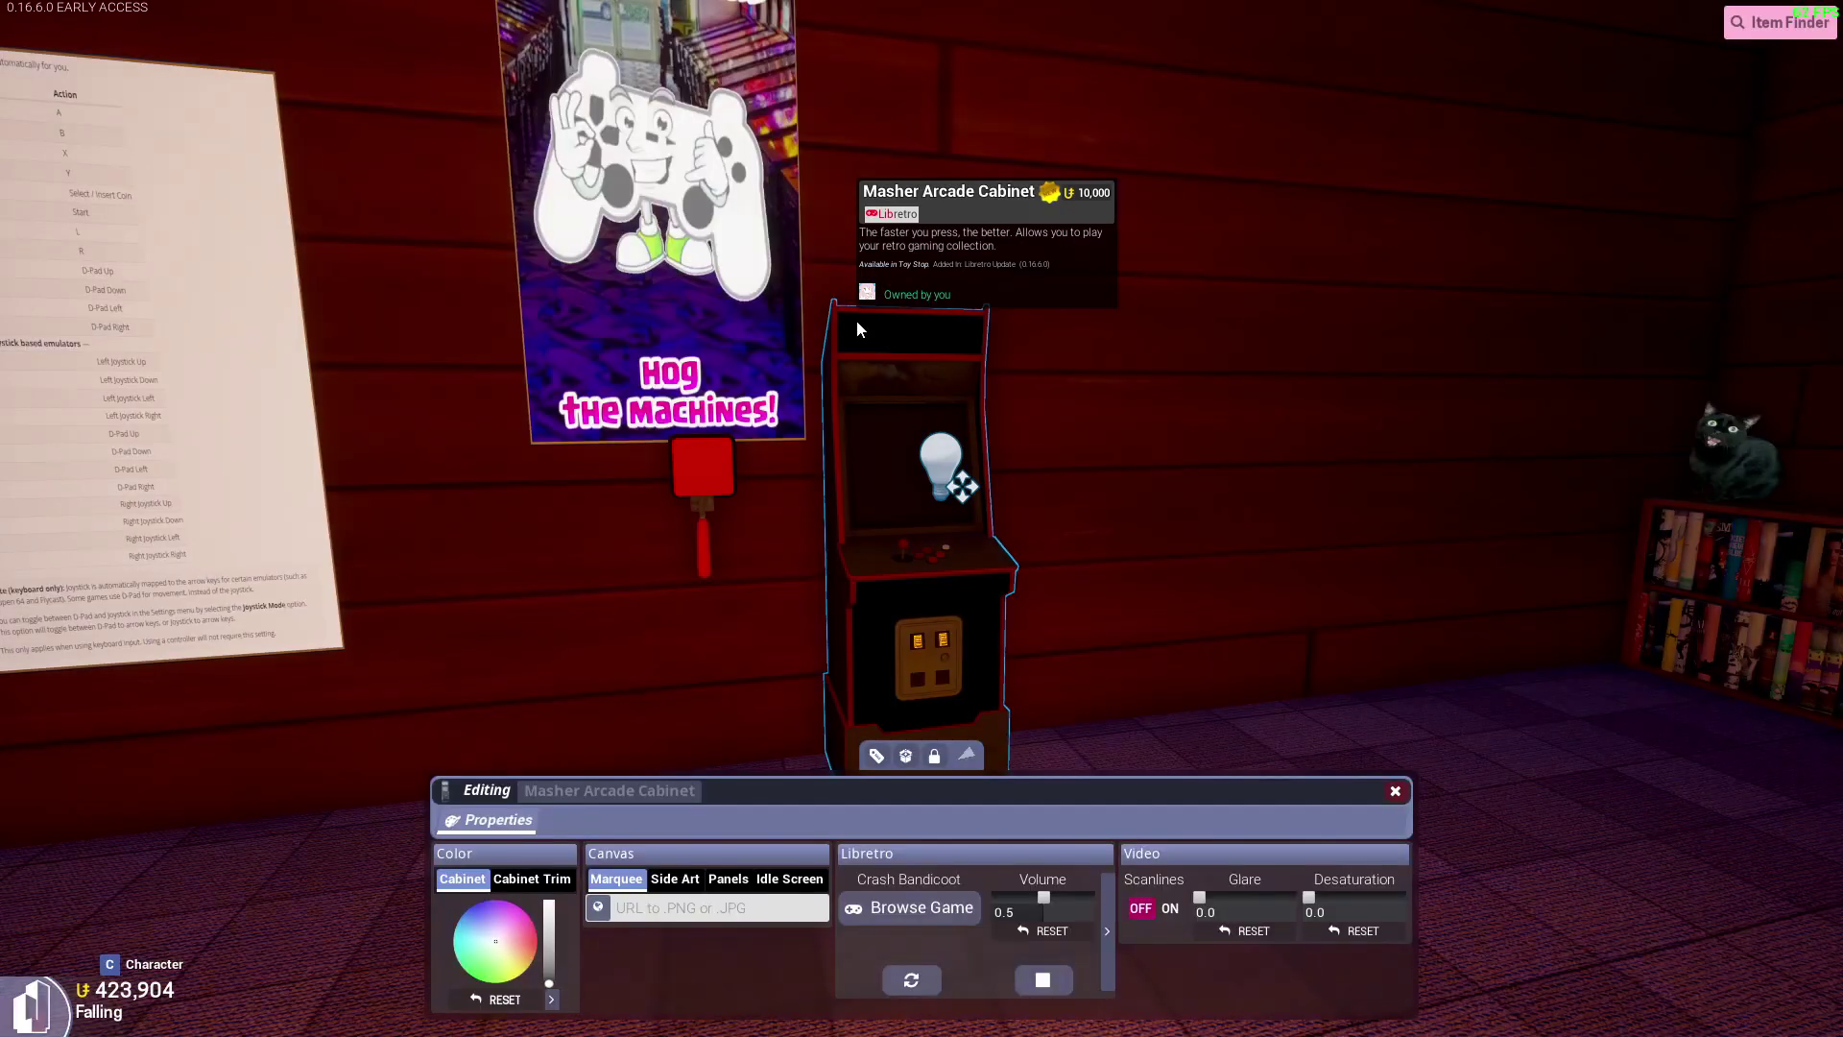
left_click(1395, 791)
key("w")
key("e")
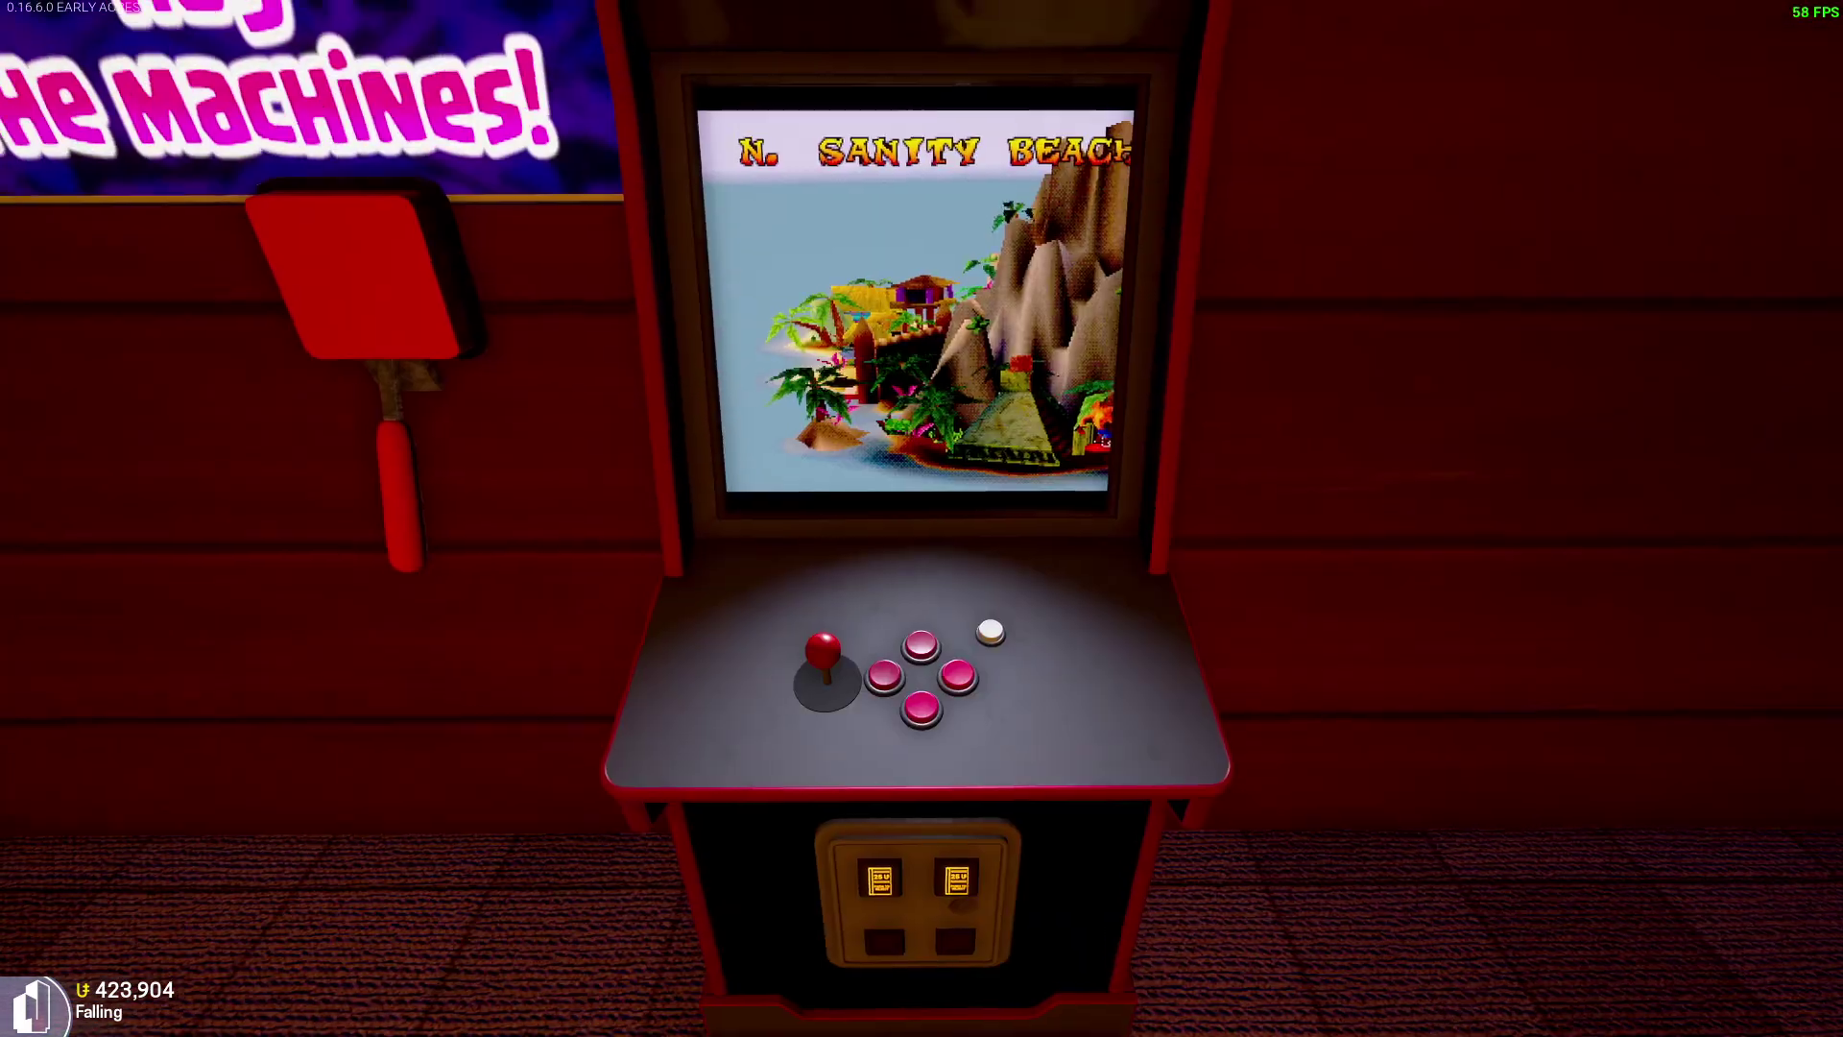
Try the movement controls on Crash Bandicoot's map and enter the N. Sanity Beach level.
key("a")
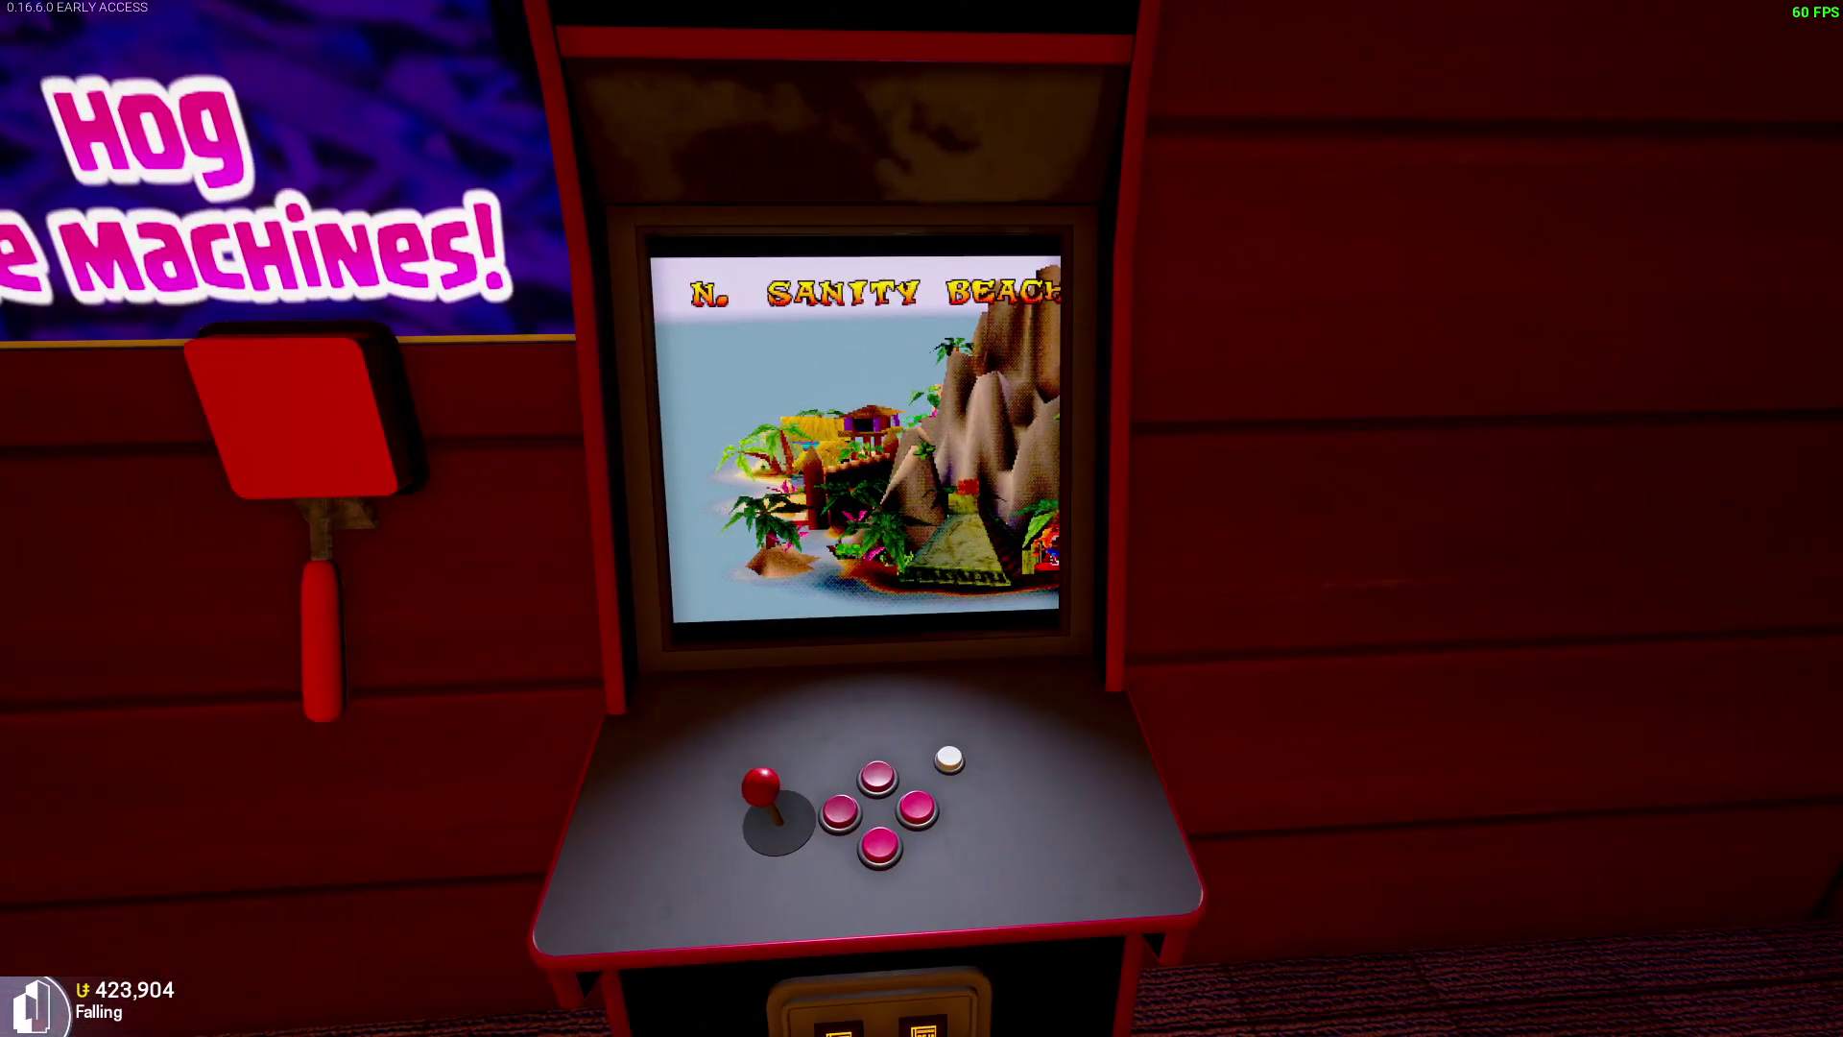
key("s")
key("a")
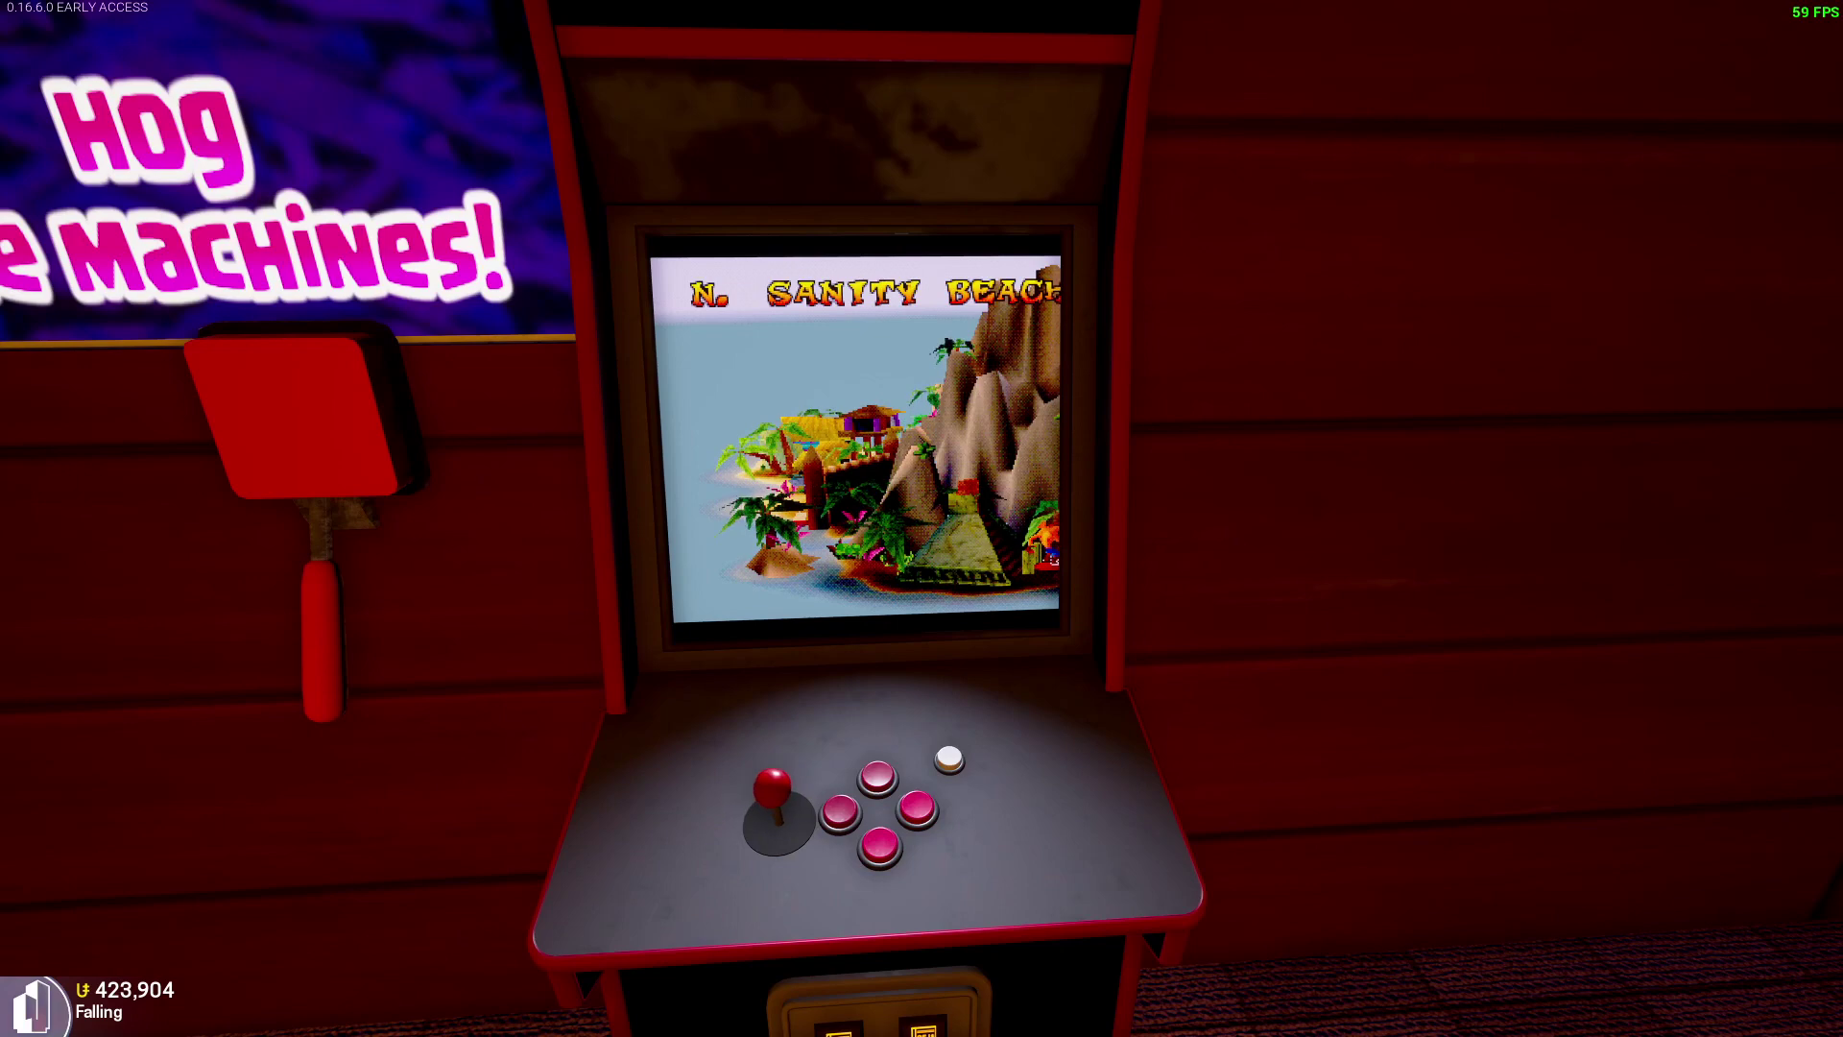
key("d")
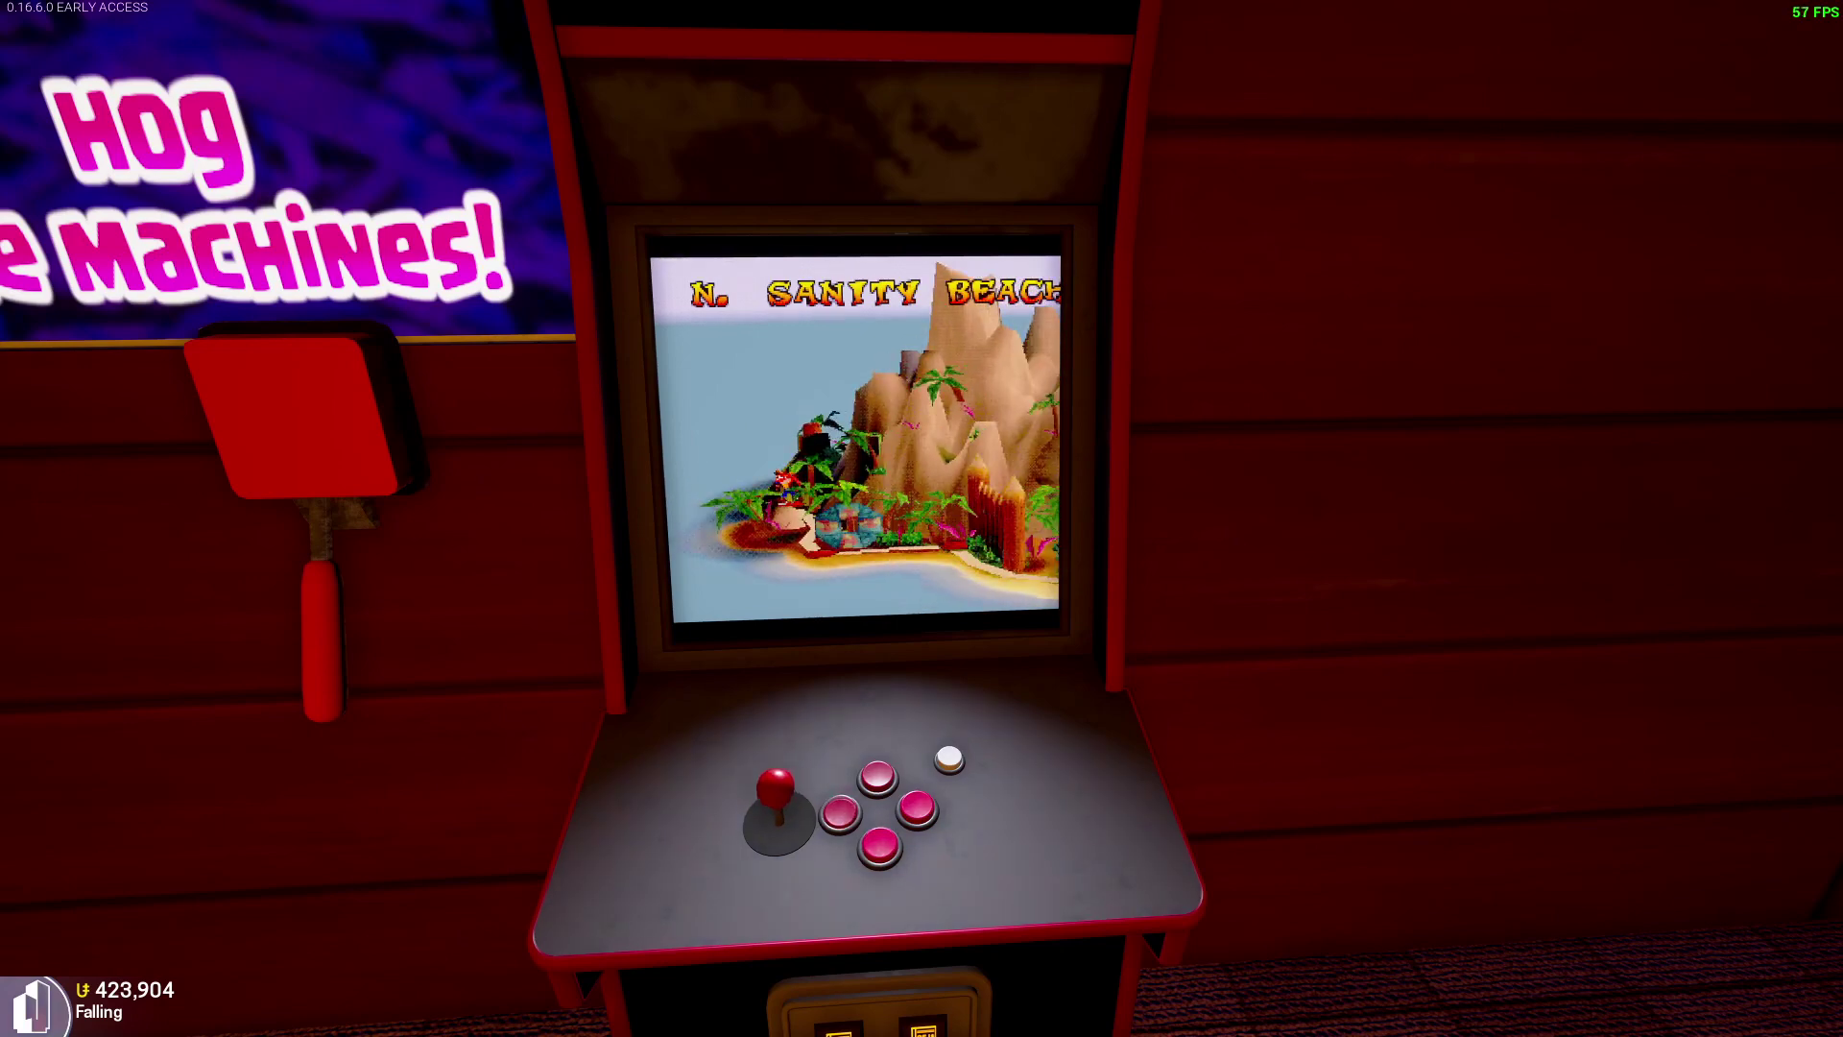
key("d")
key("space")
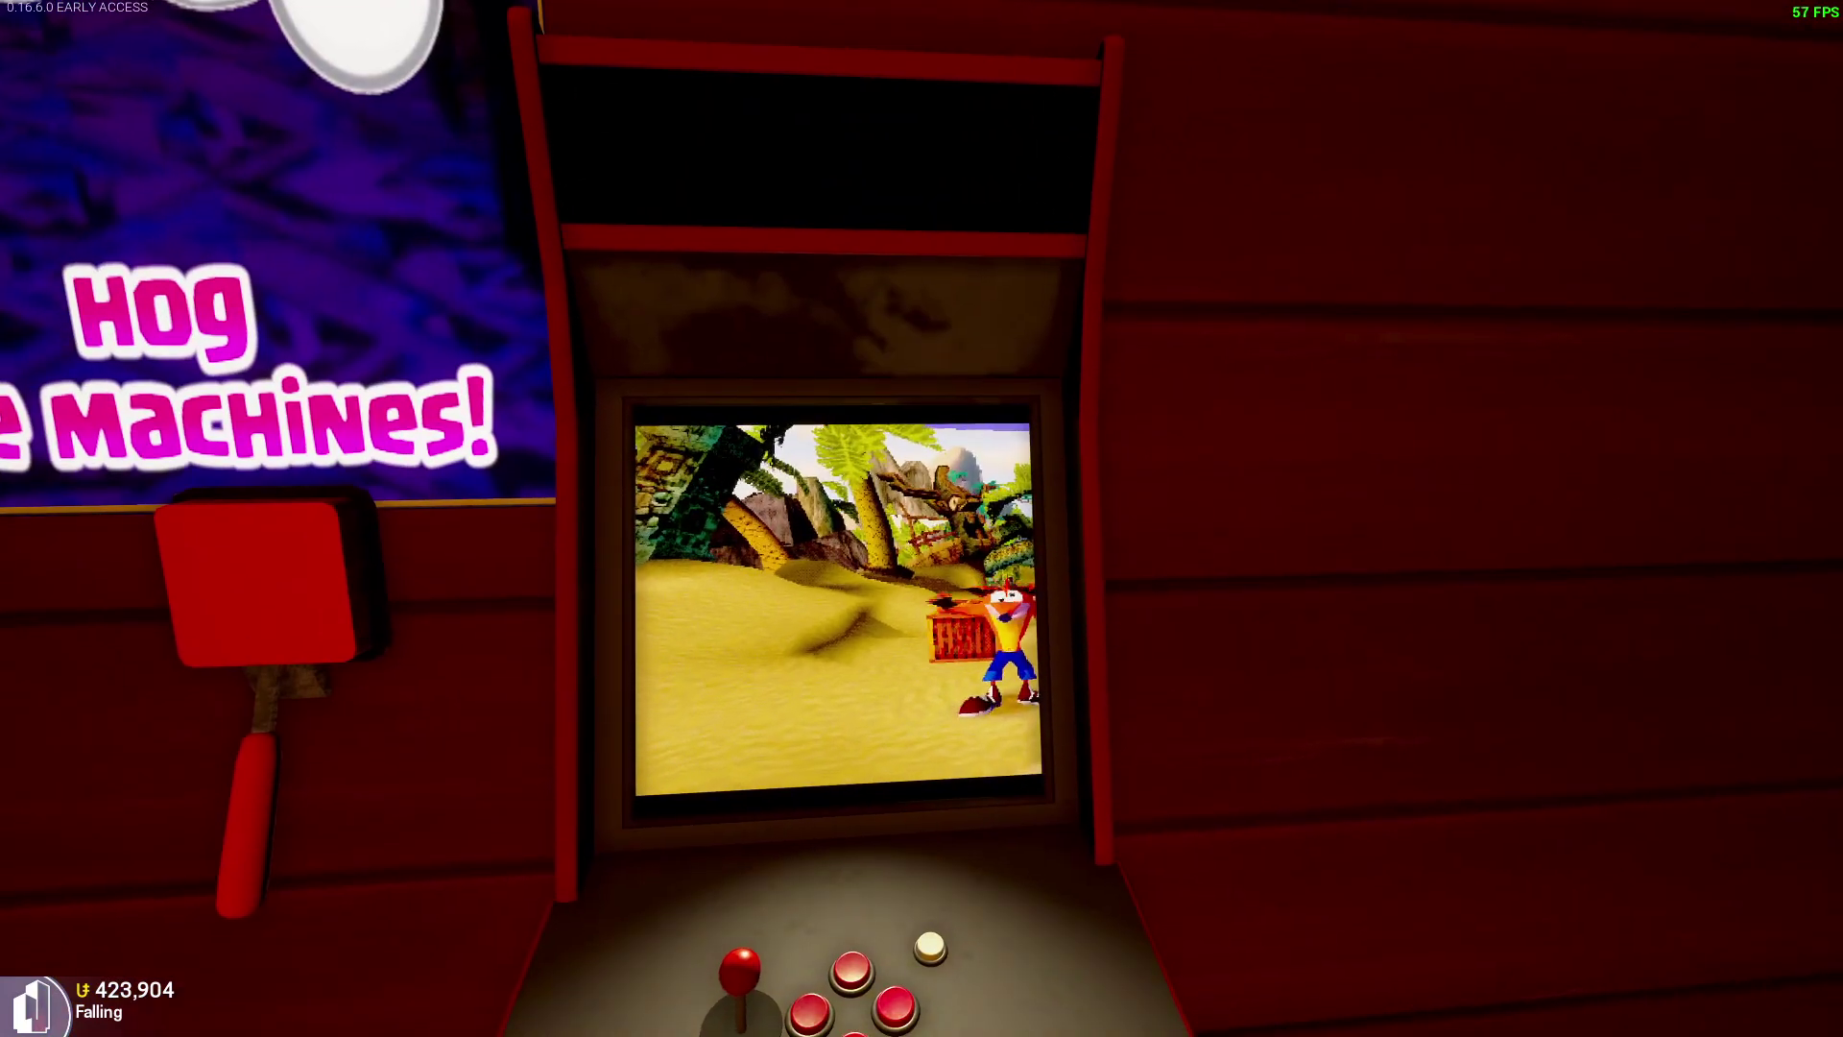
Move Crash around the beach near the crates and make him jump several times.
key("s")
key("a")
key("a")
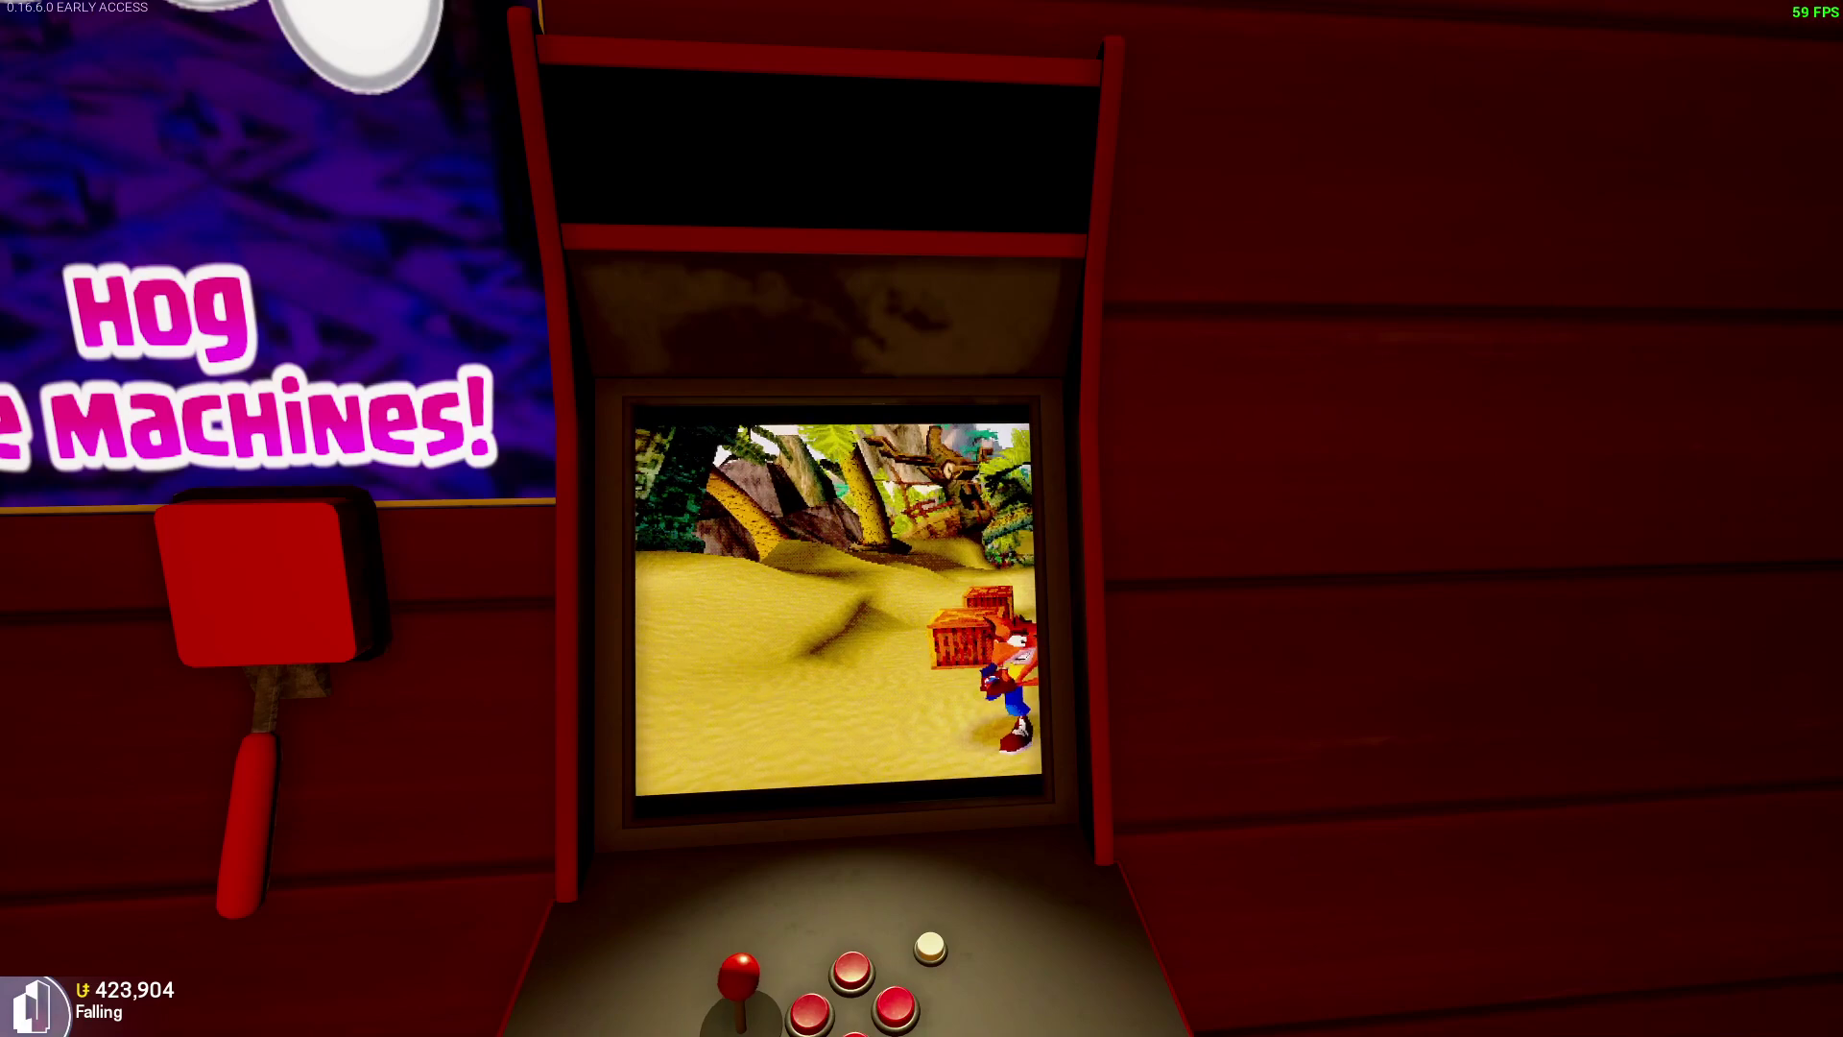
key("space")
key("w")
key("space")
key("w")
key("space")
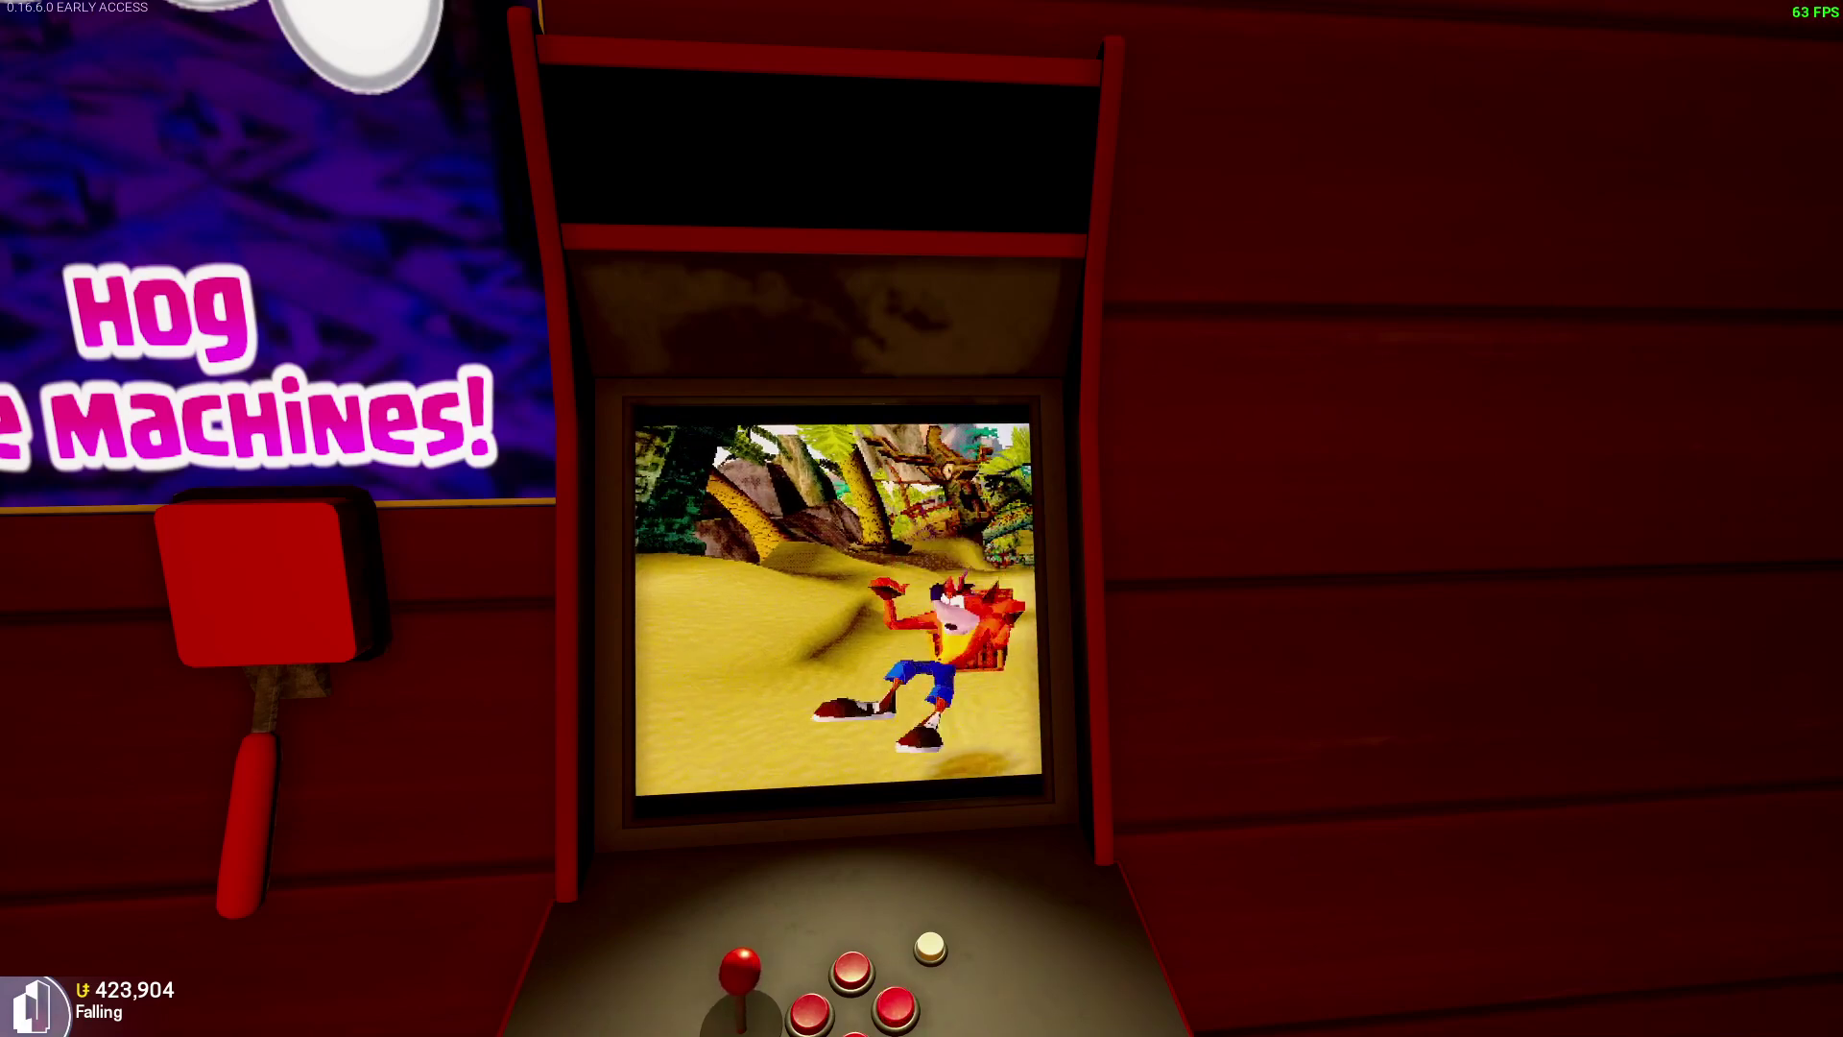
Run Crash along the start of N. Sanity Beach, steering toward the jungle path and crates and making him jump repeatedly.
key("space")
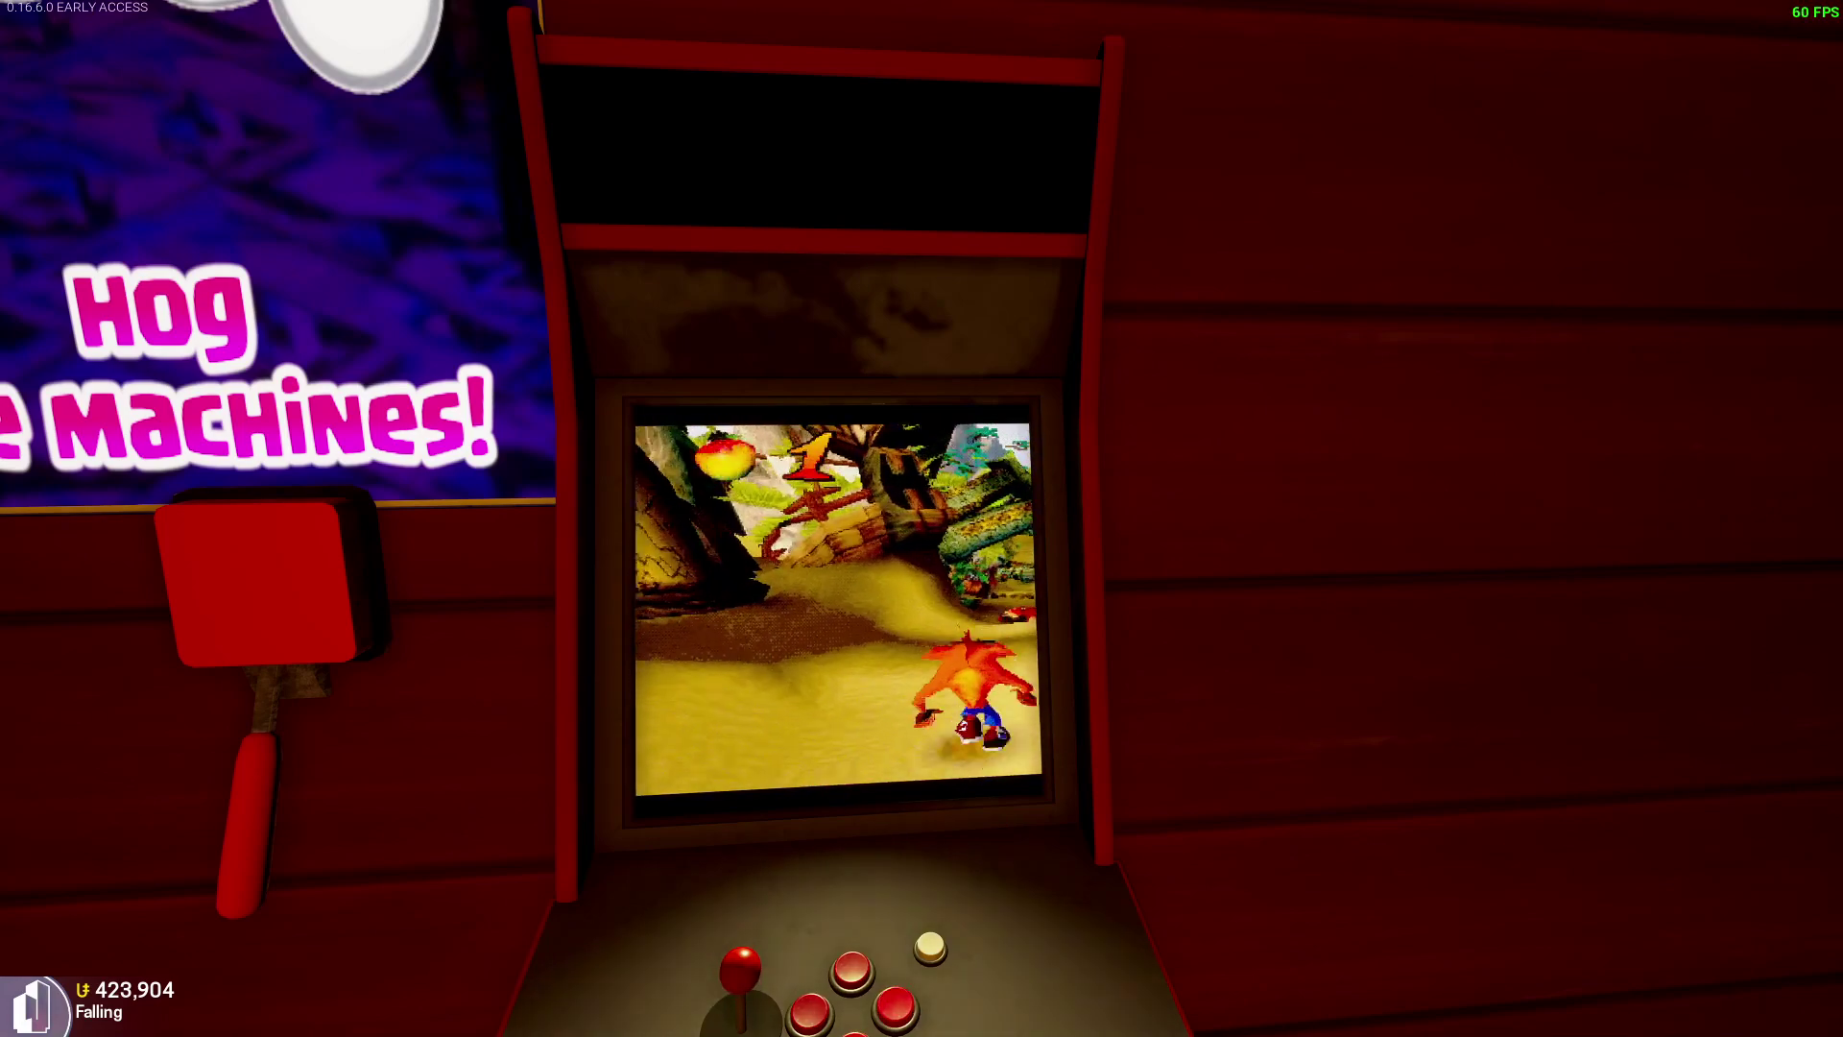
key("e")
key("s")
key("a")
key("w")
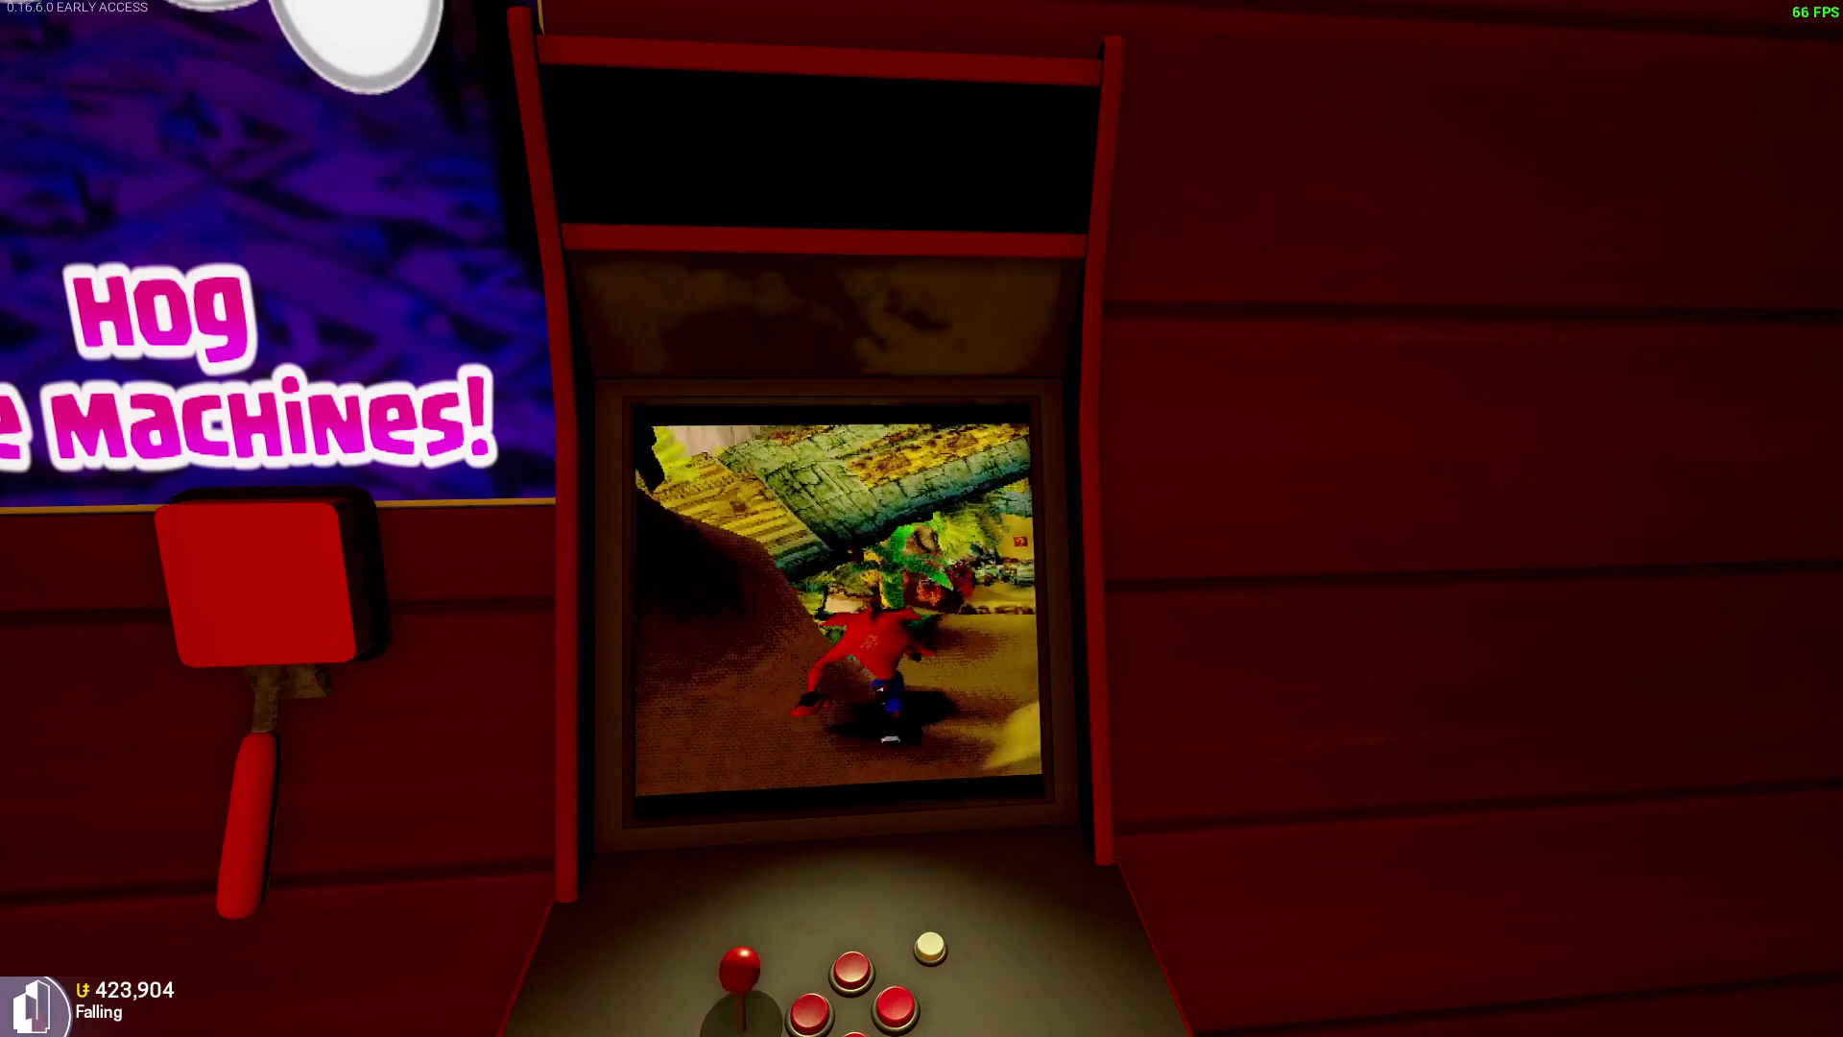
key("space")
key("d")
key("space")
key("a")
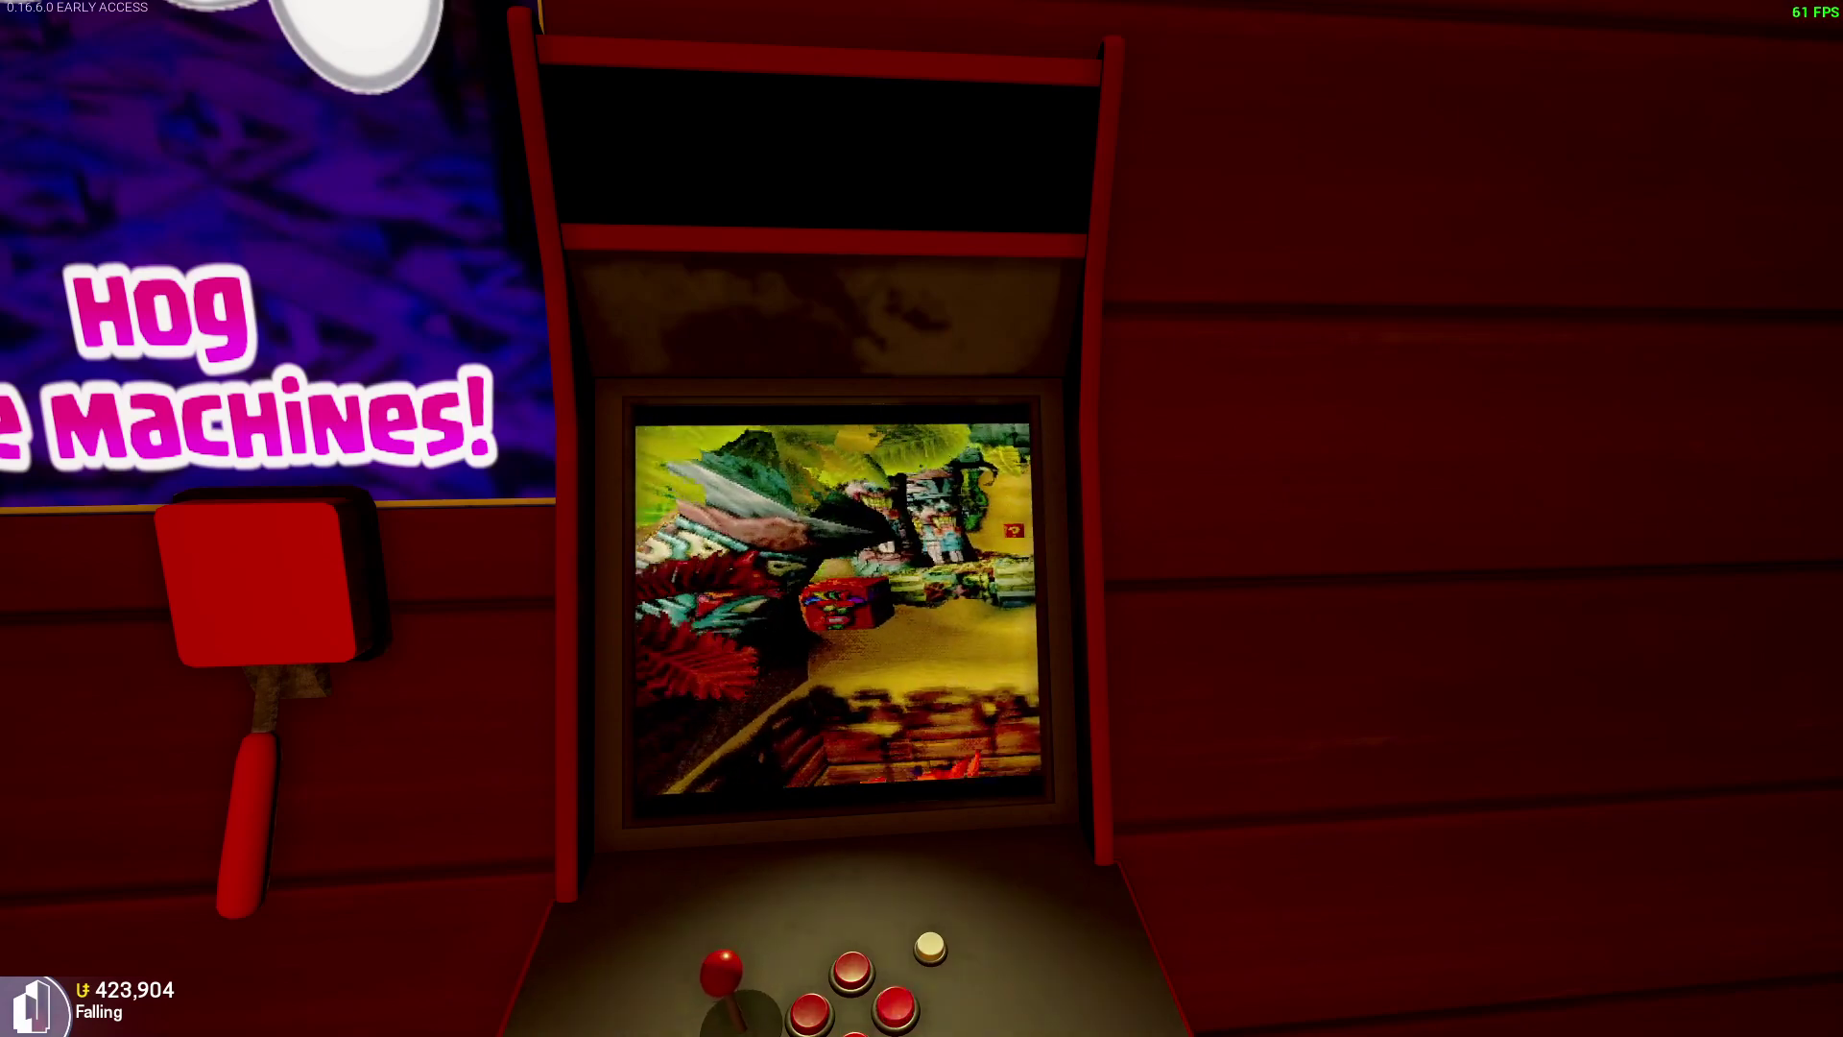
key("space")
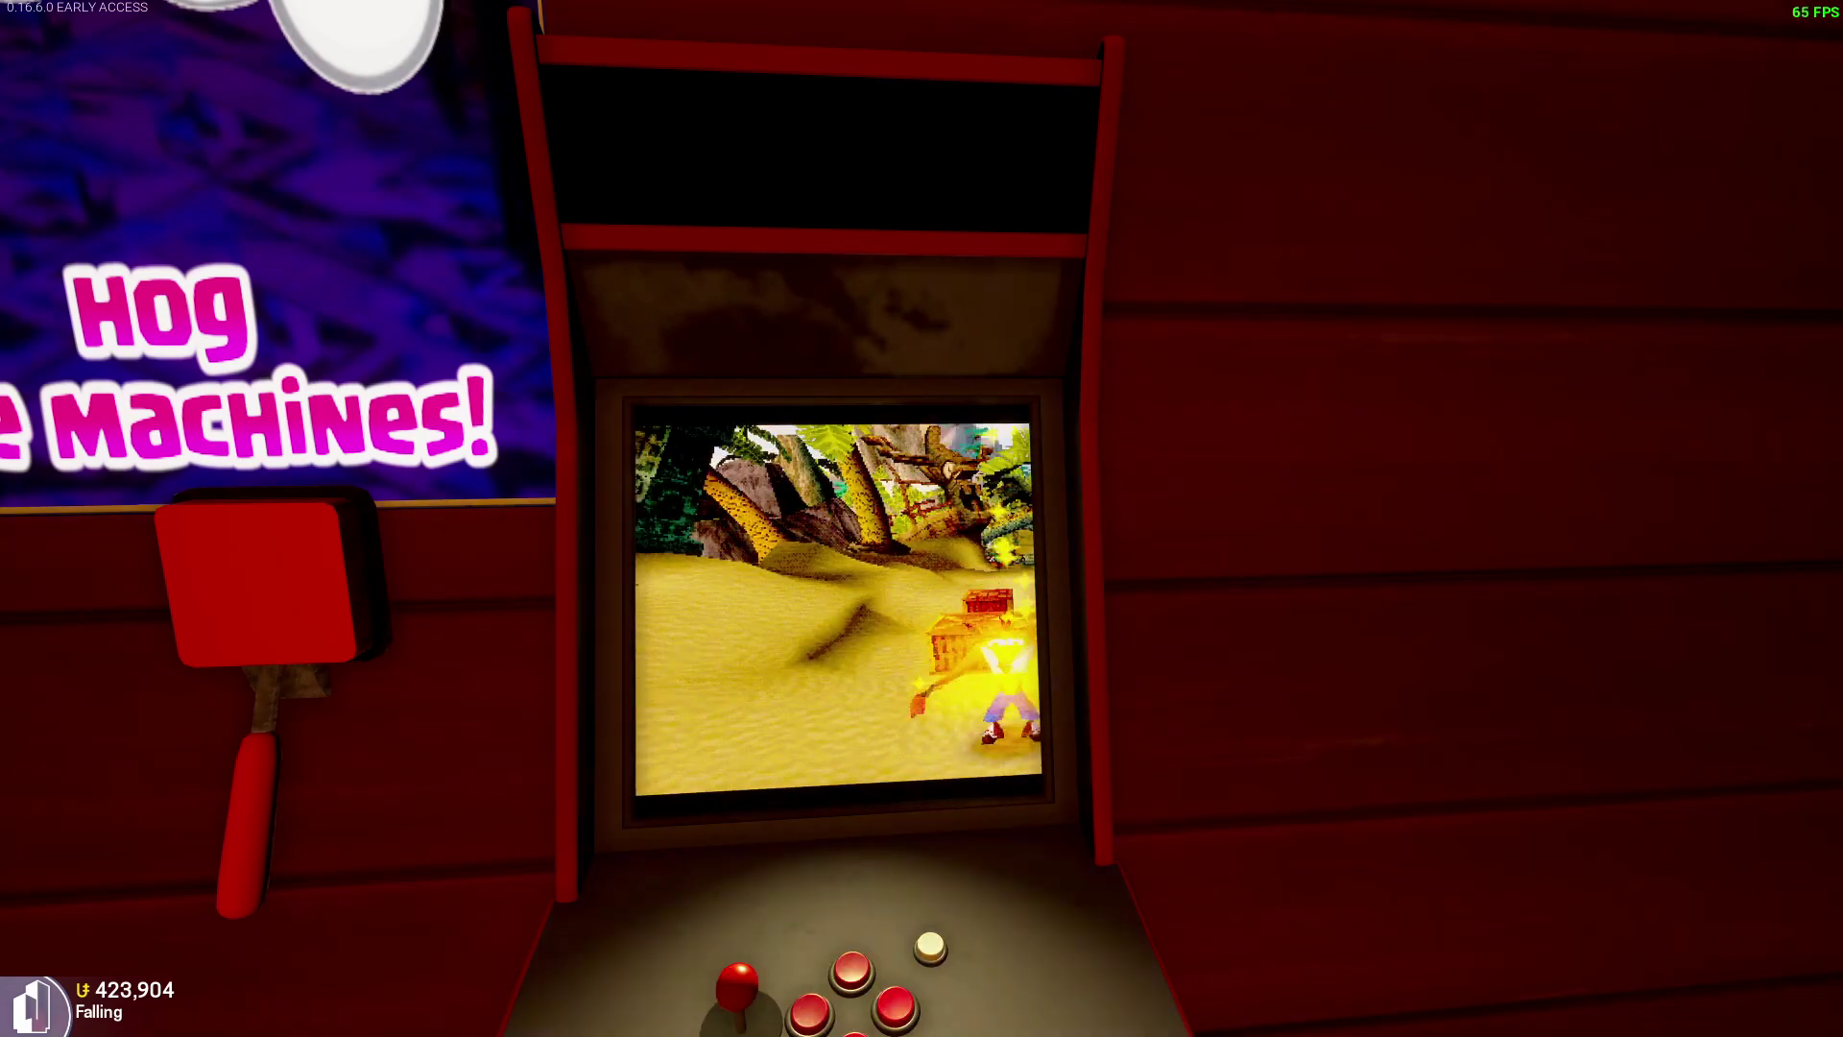
key("w")
key("space")
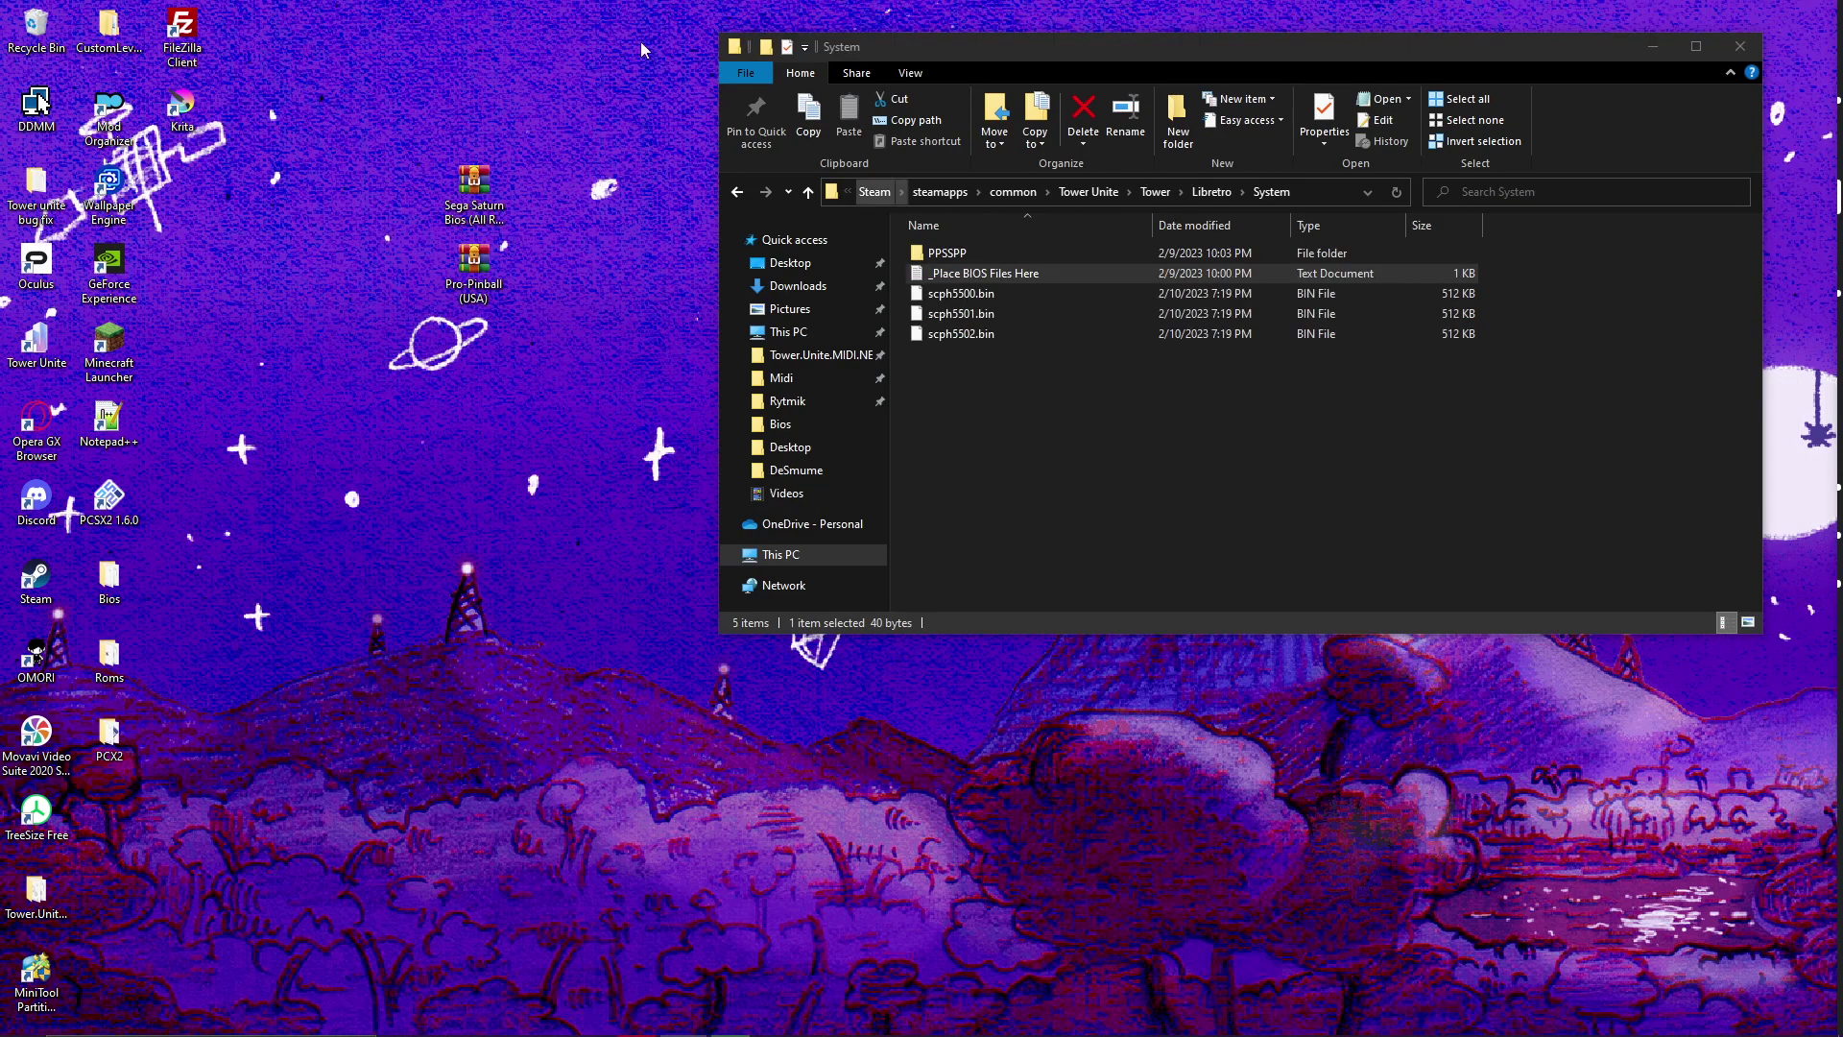
Open the Sega Saturn Bios (All Regions) archive from the desktop, shrink its window and enter the folder inside.
double_click(464, 185)
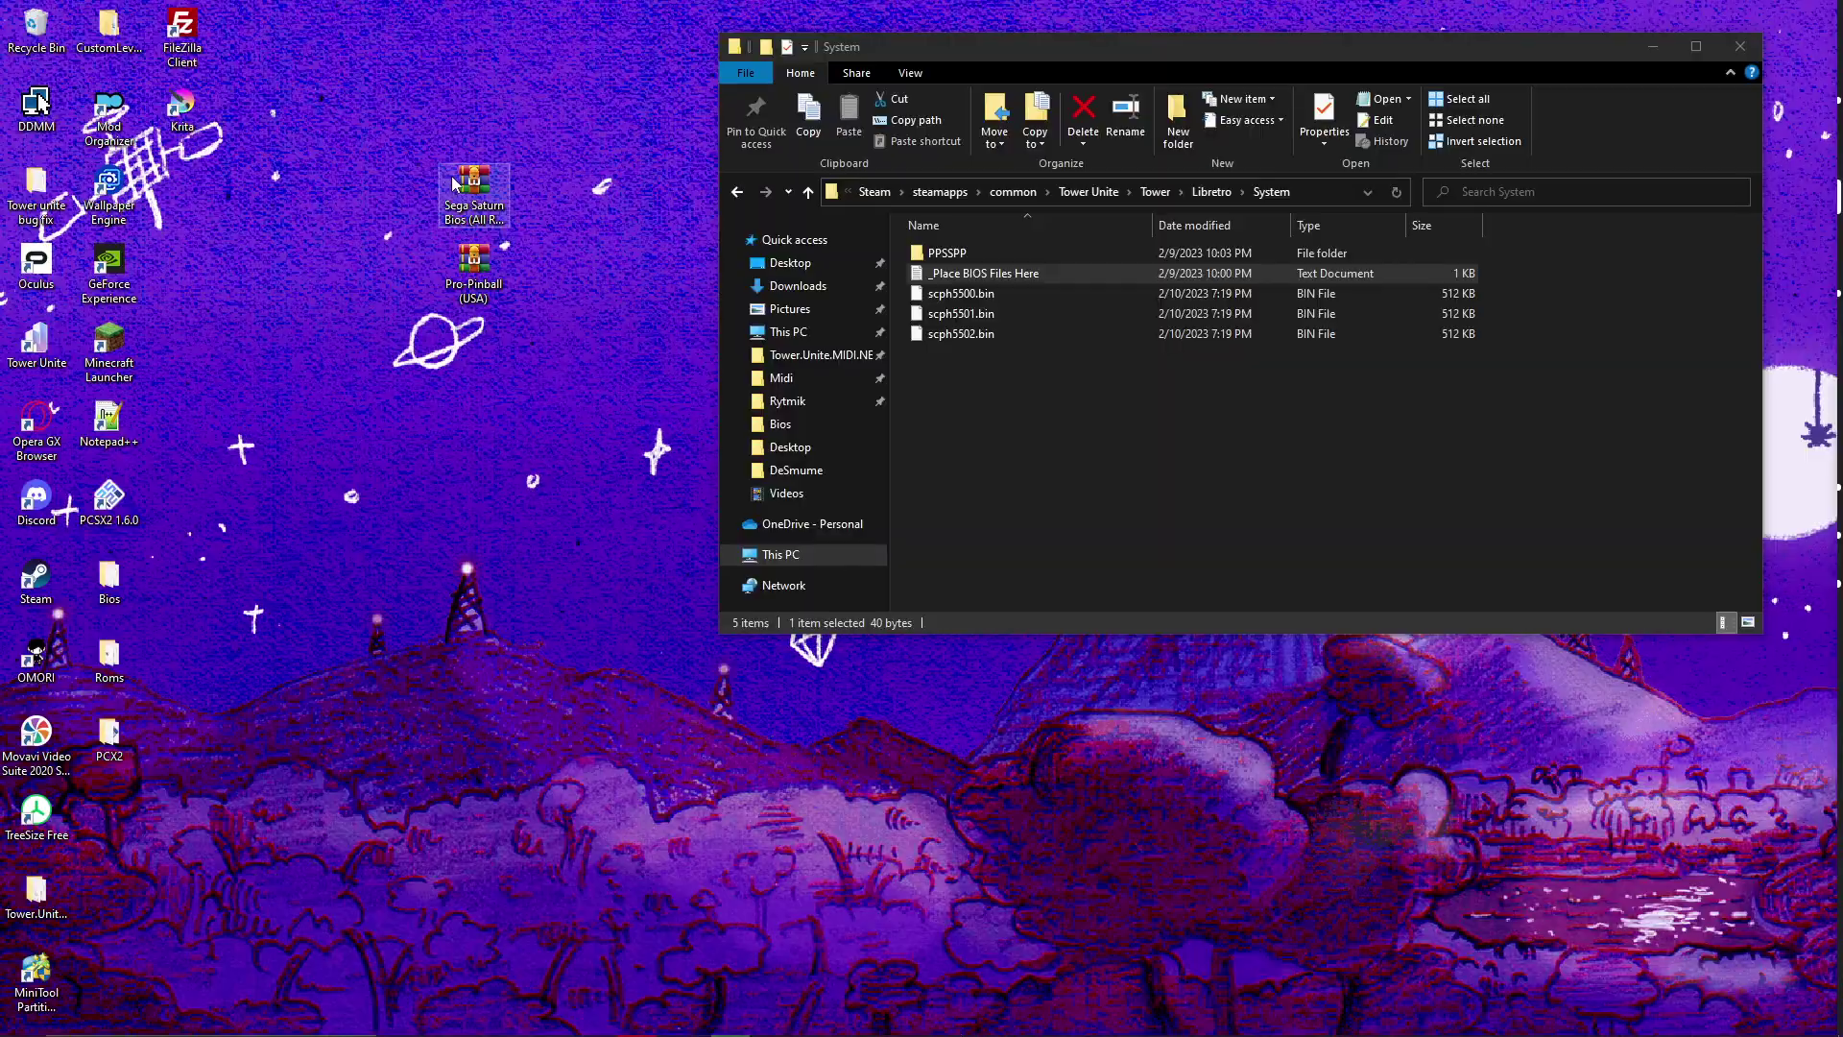
key("Escape")
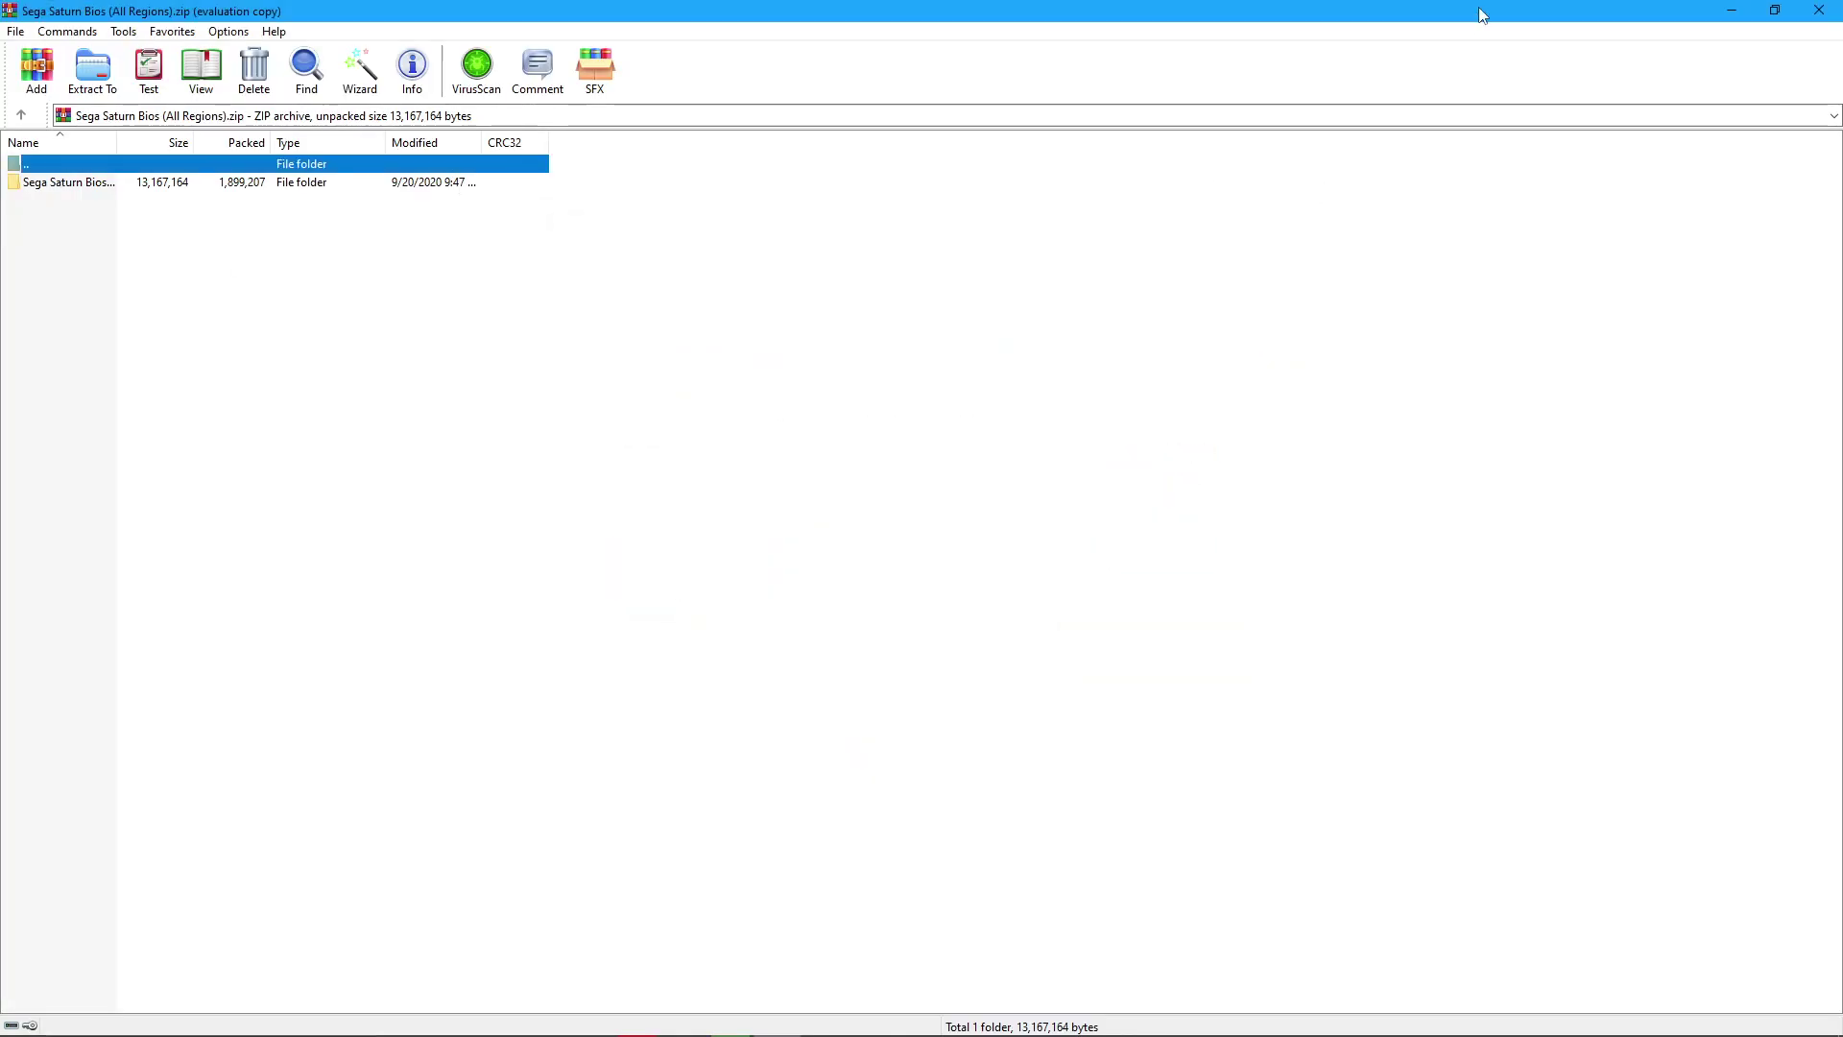
double_click(1481, 13)
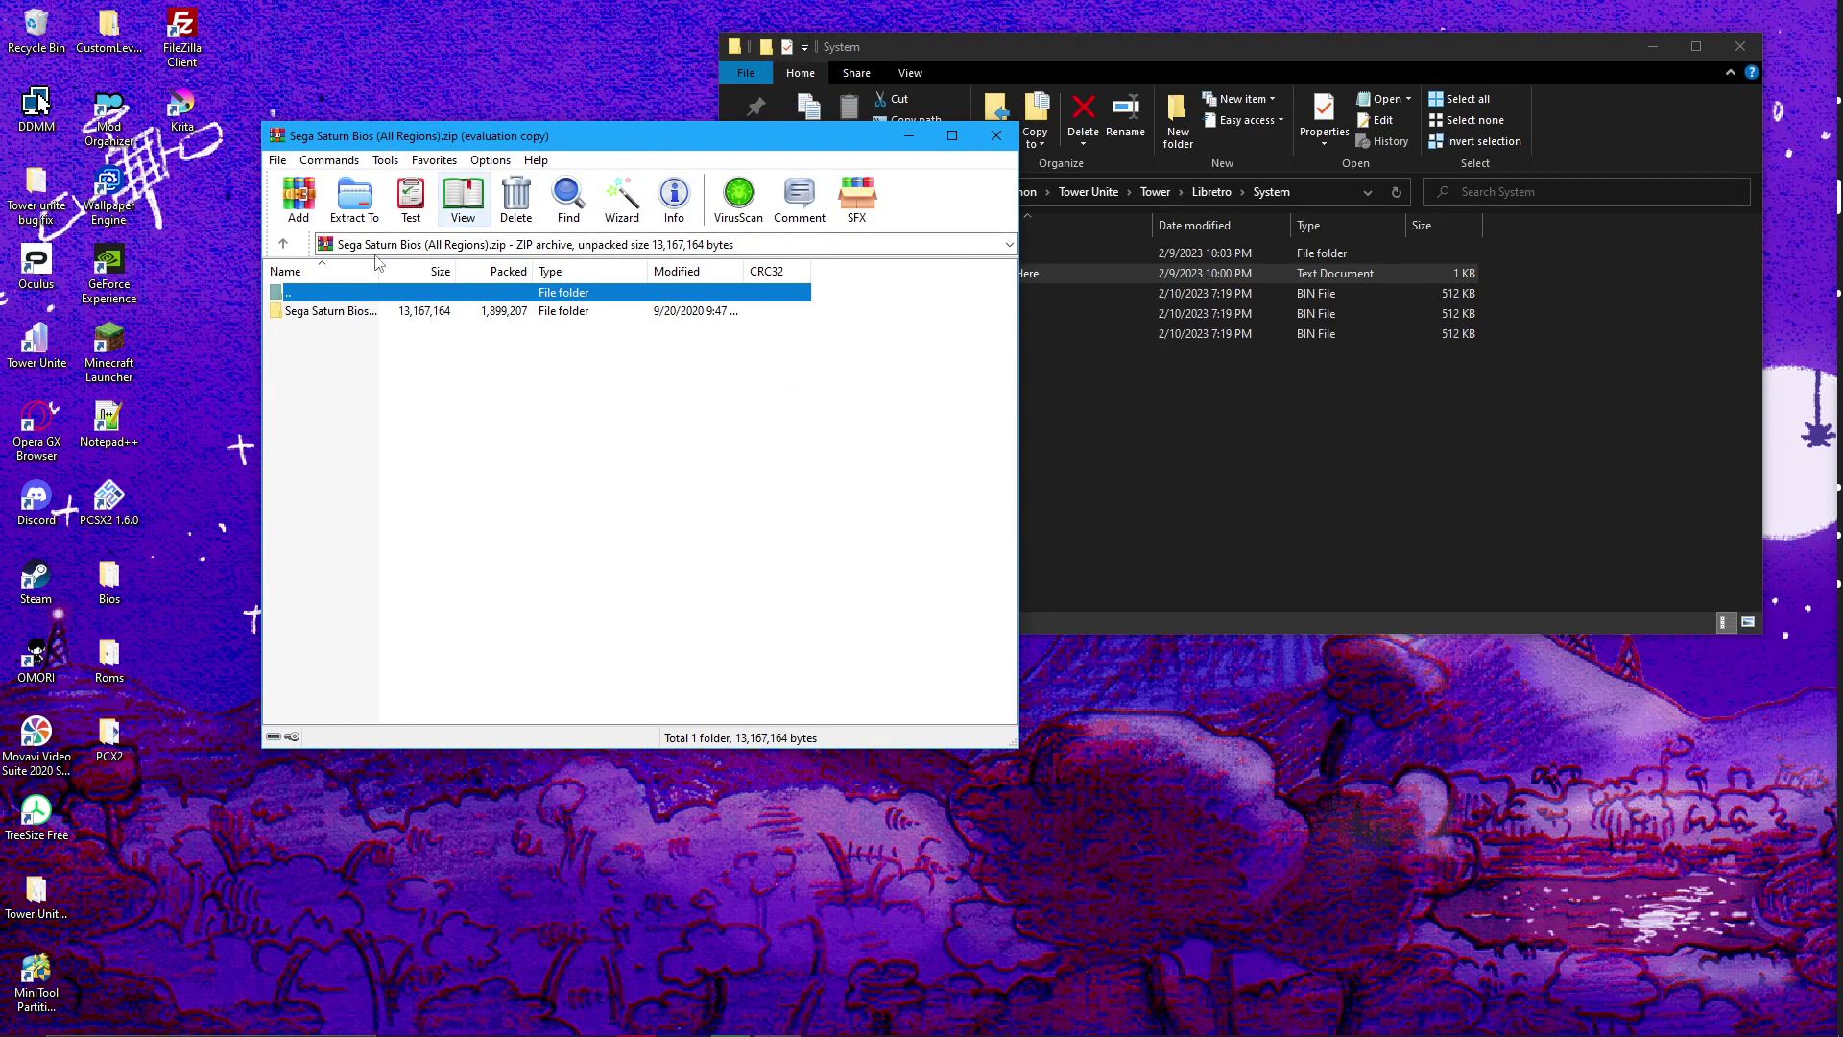
double_click(339, 313)
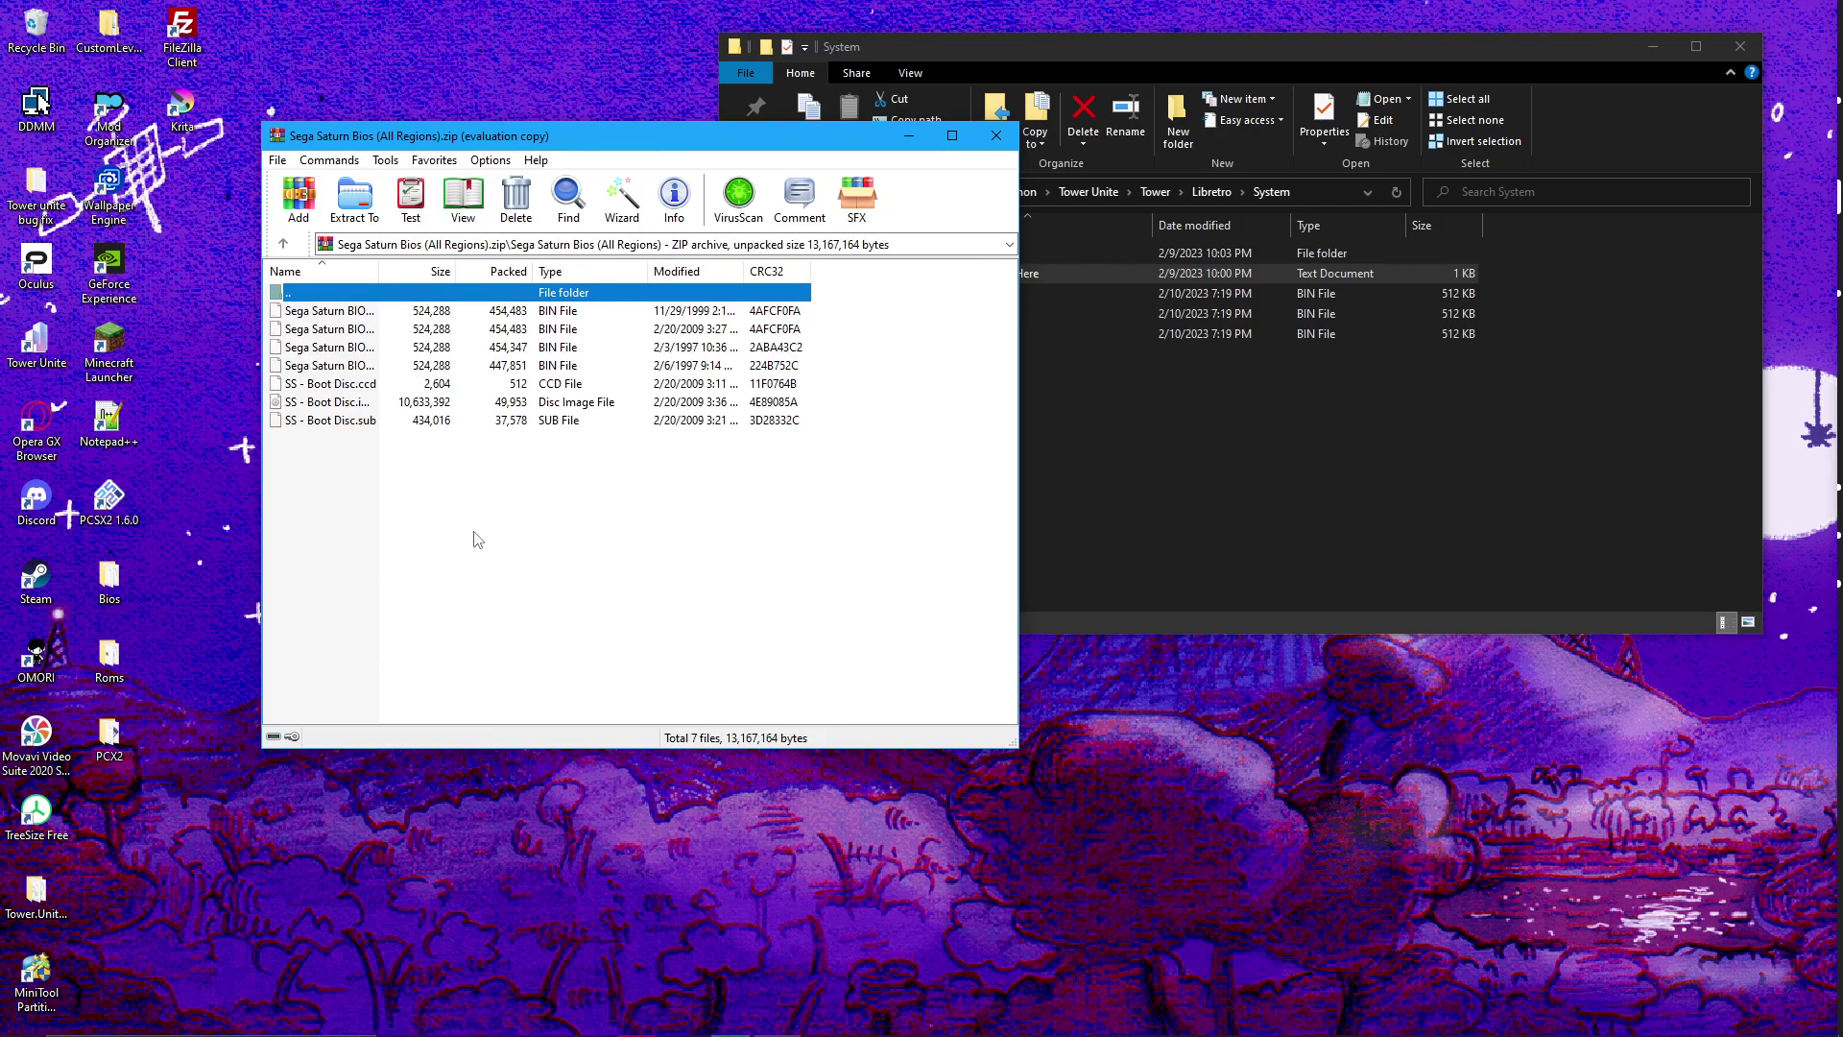
Point out the regional Sega Saturn BIOS .bin files inside the archive and clear the selection.
left_click(387, 484)
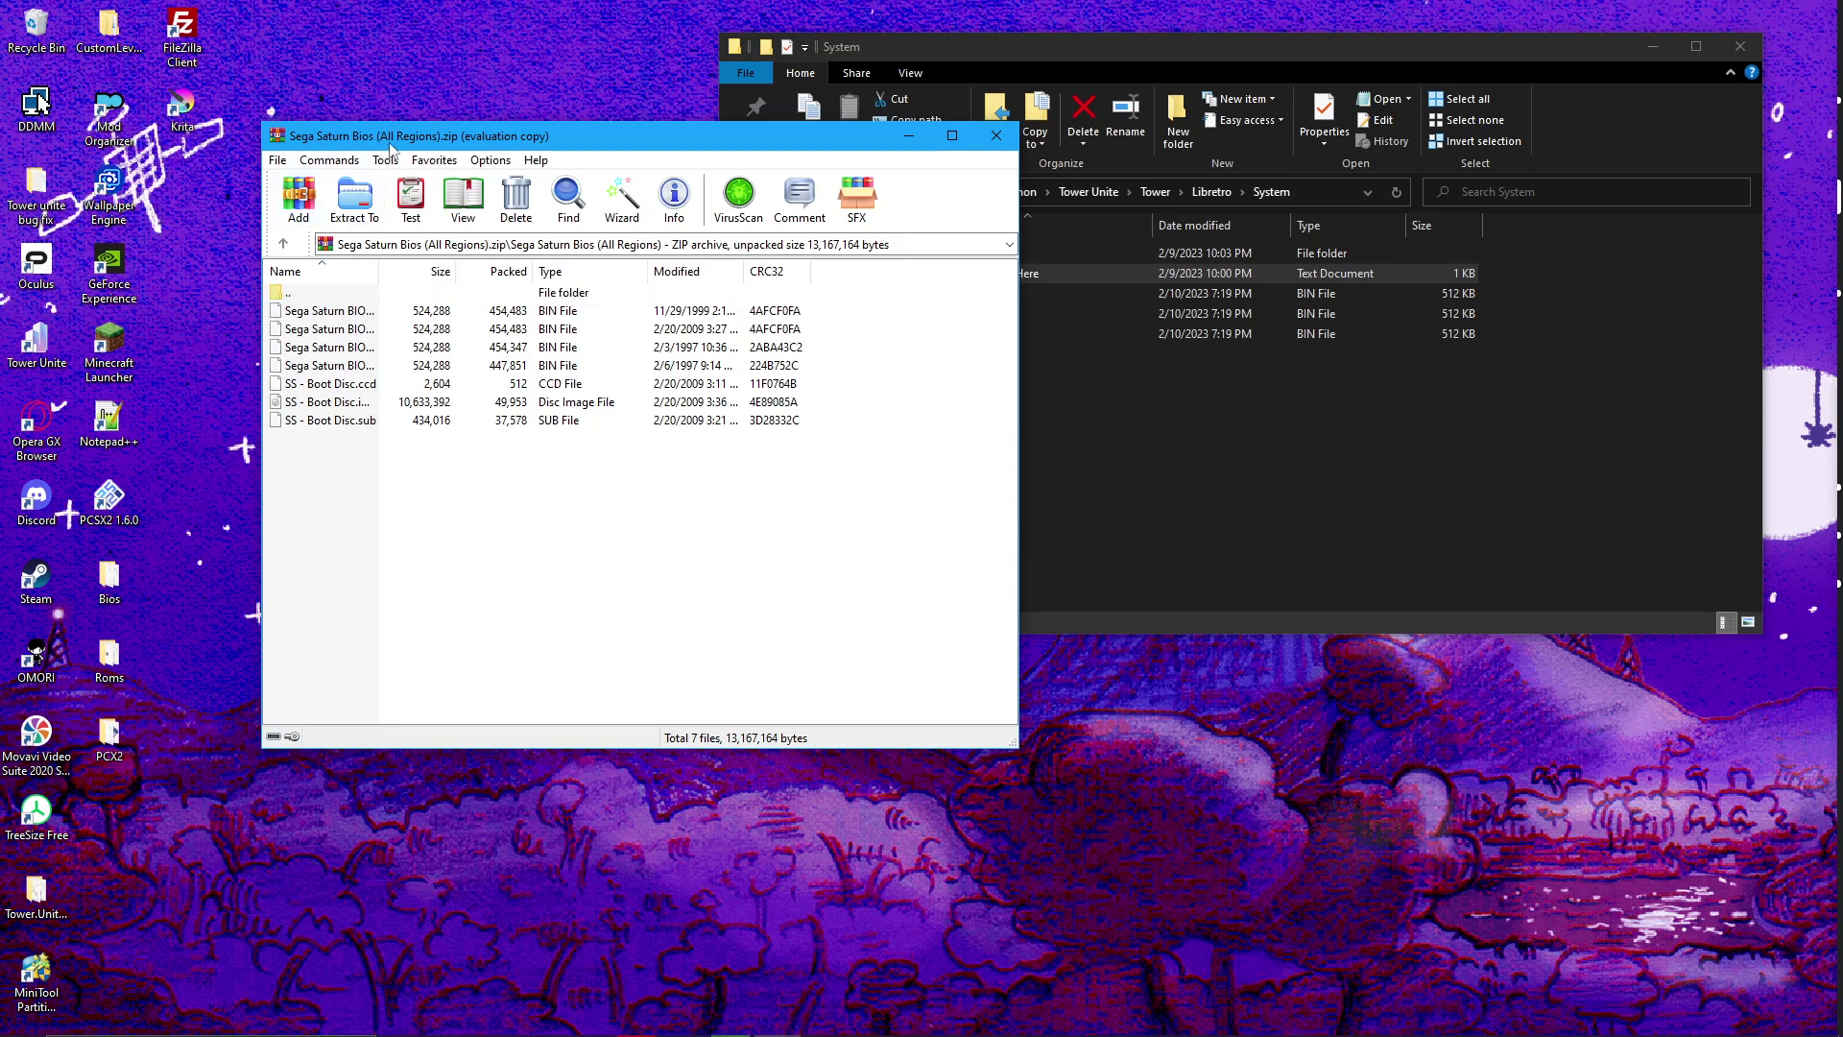
left_click(319, 365)
left_click(317, 352, "shift")
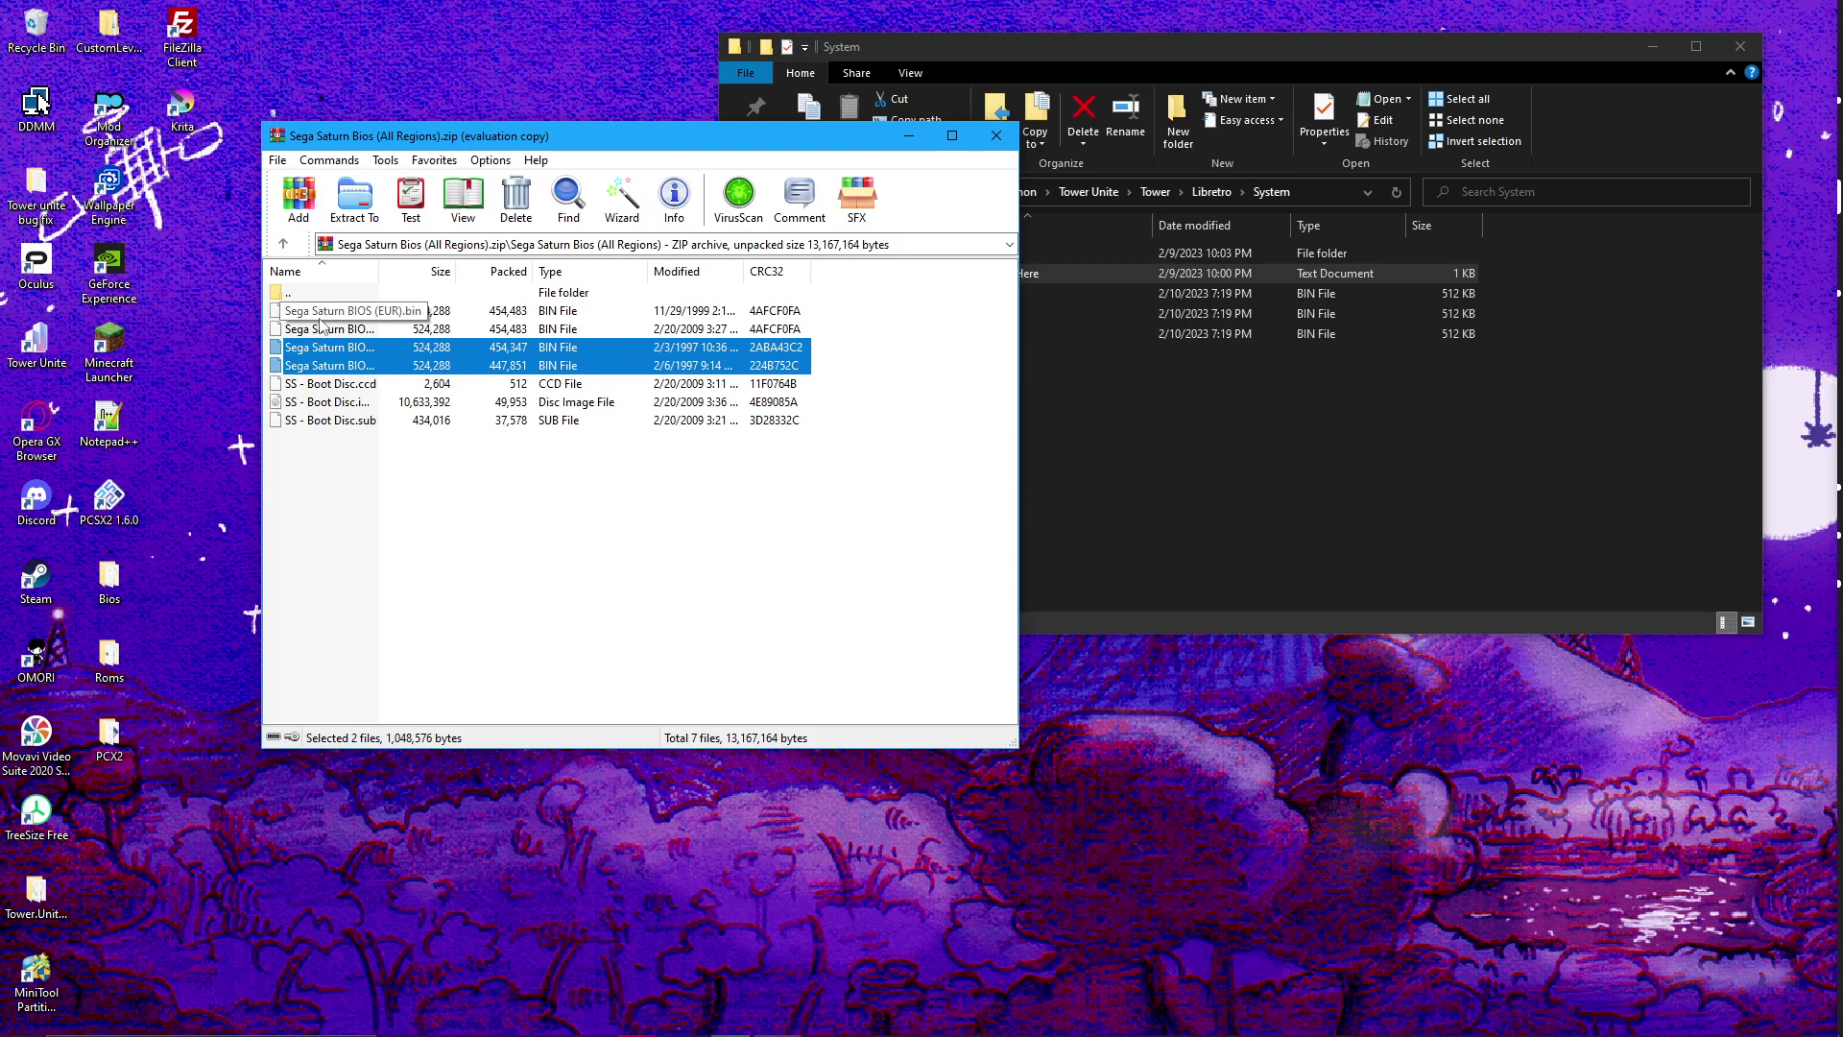
left_click(320, 310, "shift")
left_click(325, 329)
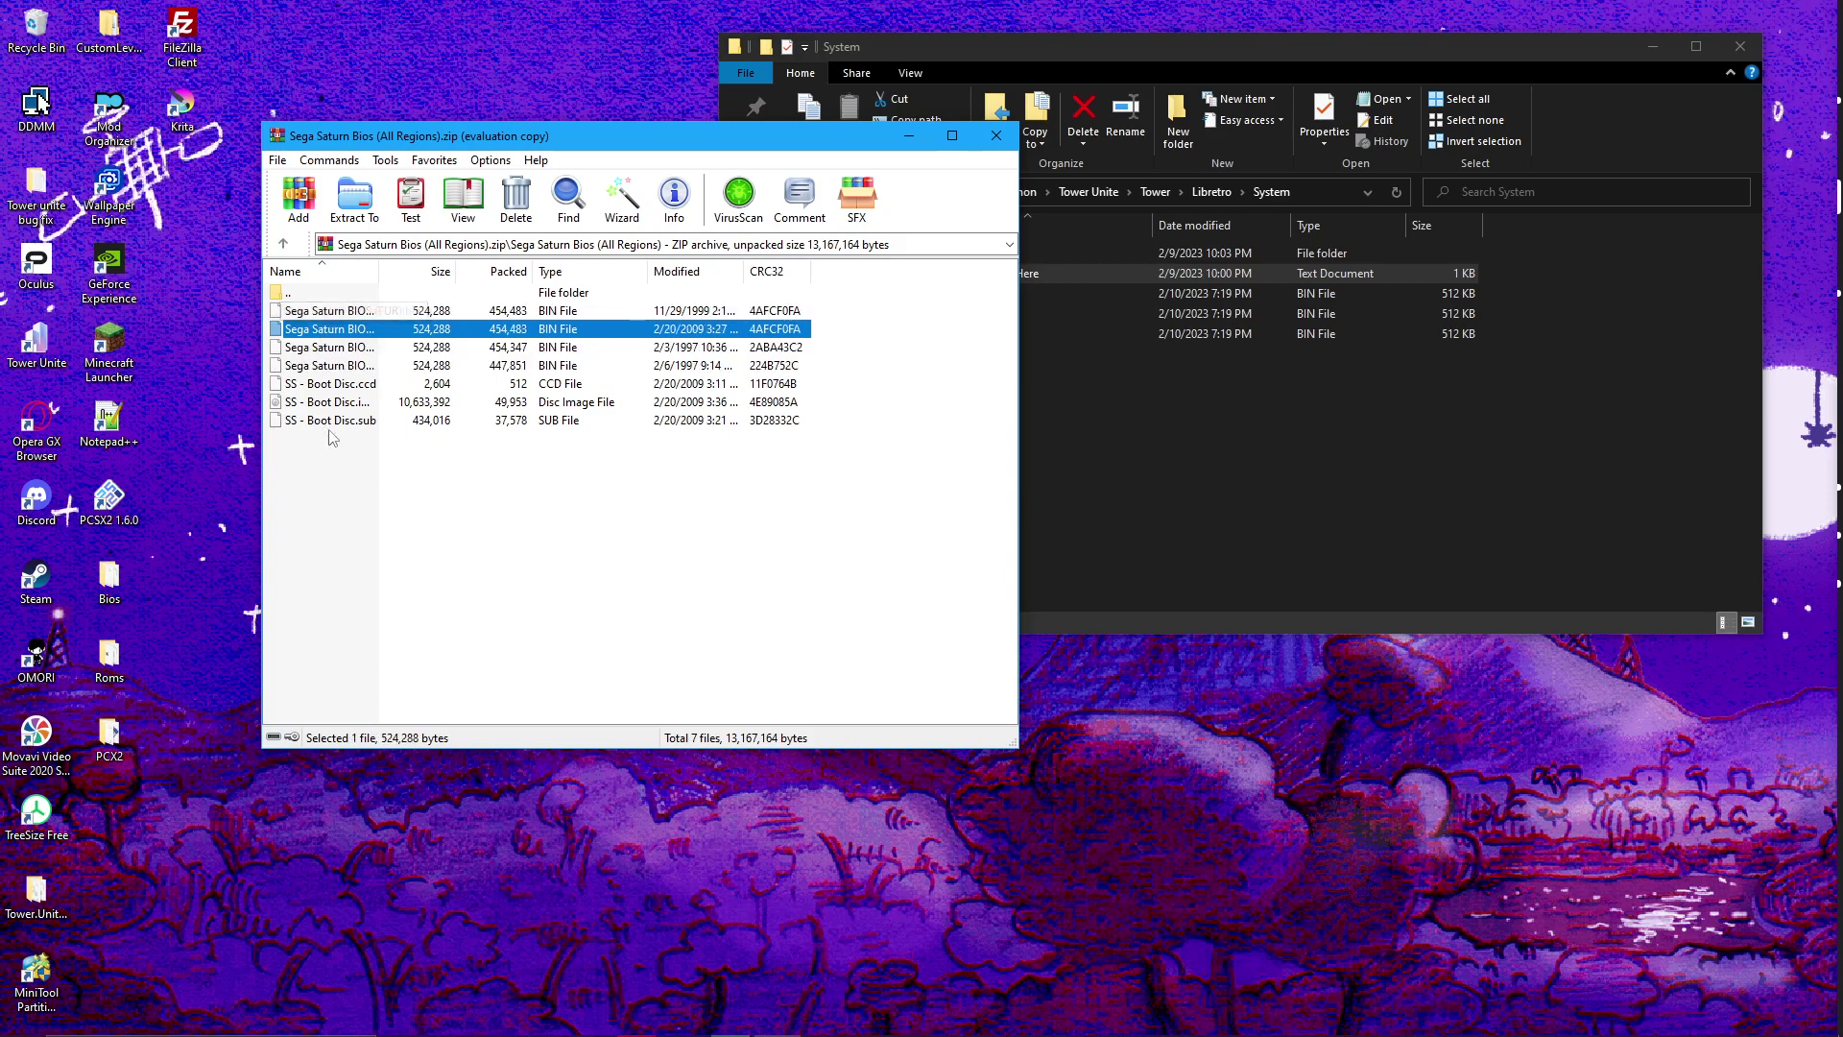
left_click(340, 513)
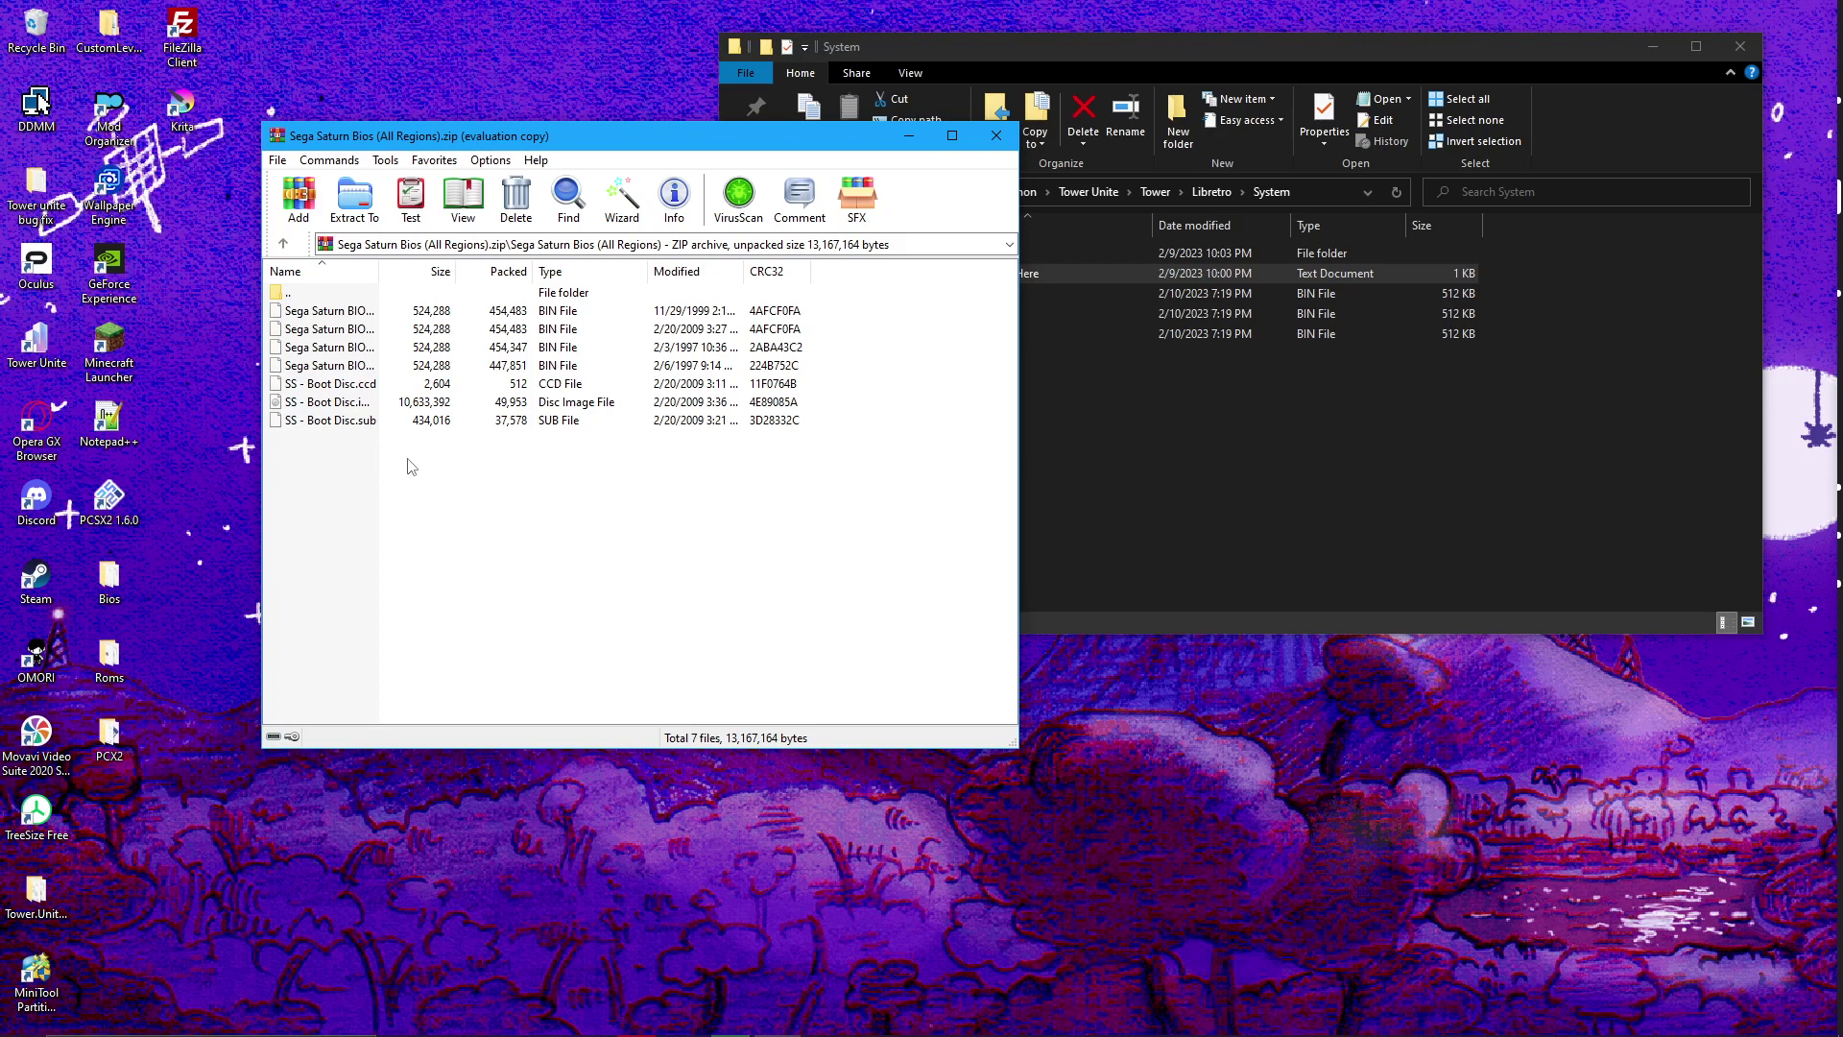
Extract all the Sega Saturn BIOS and boot disc files from the archive into Libretro's System folder and close the archive.
left_click_drag(811, 549, 577, 314)
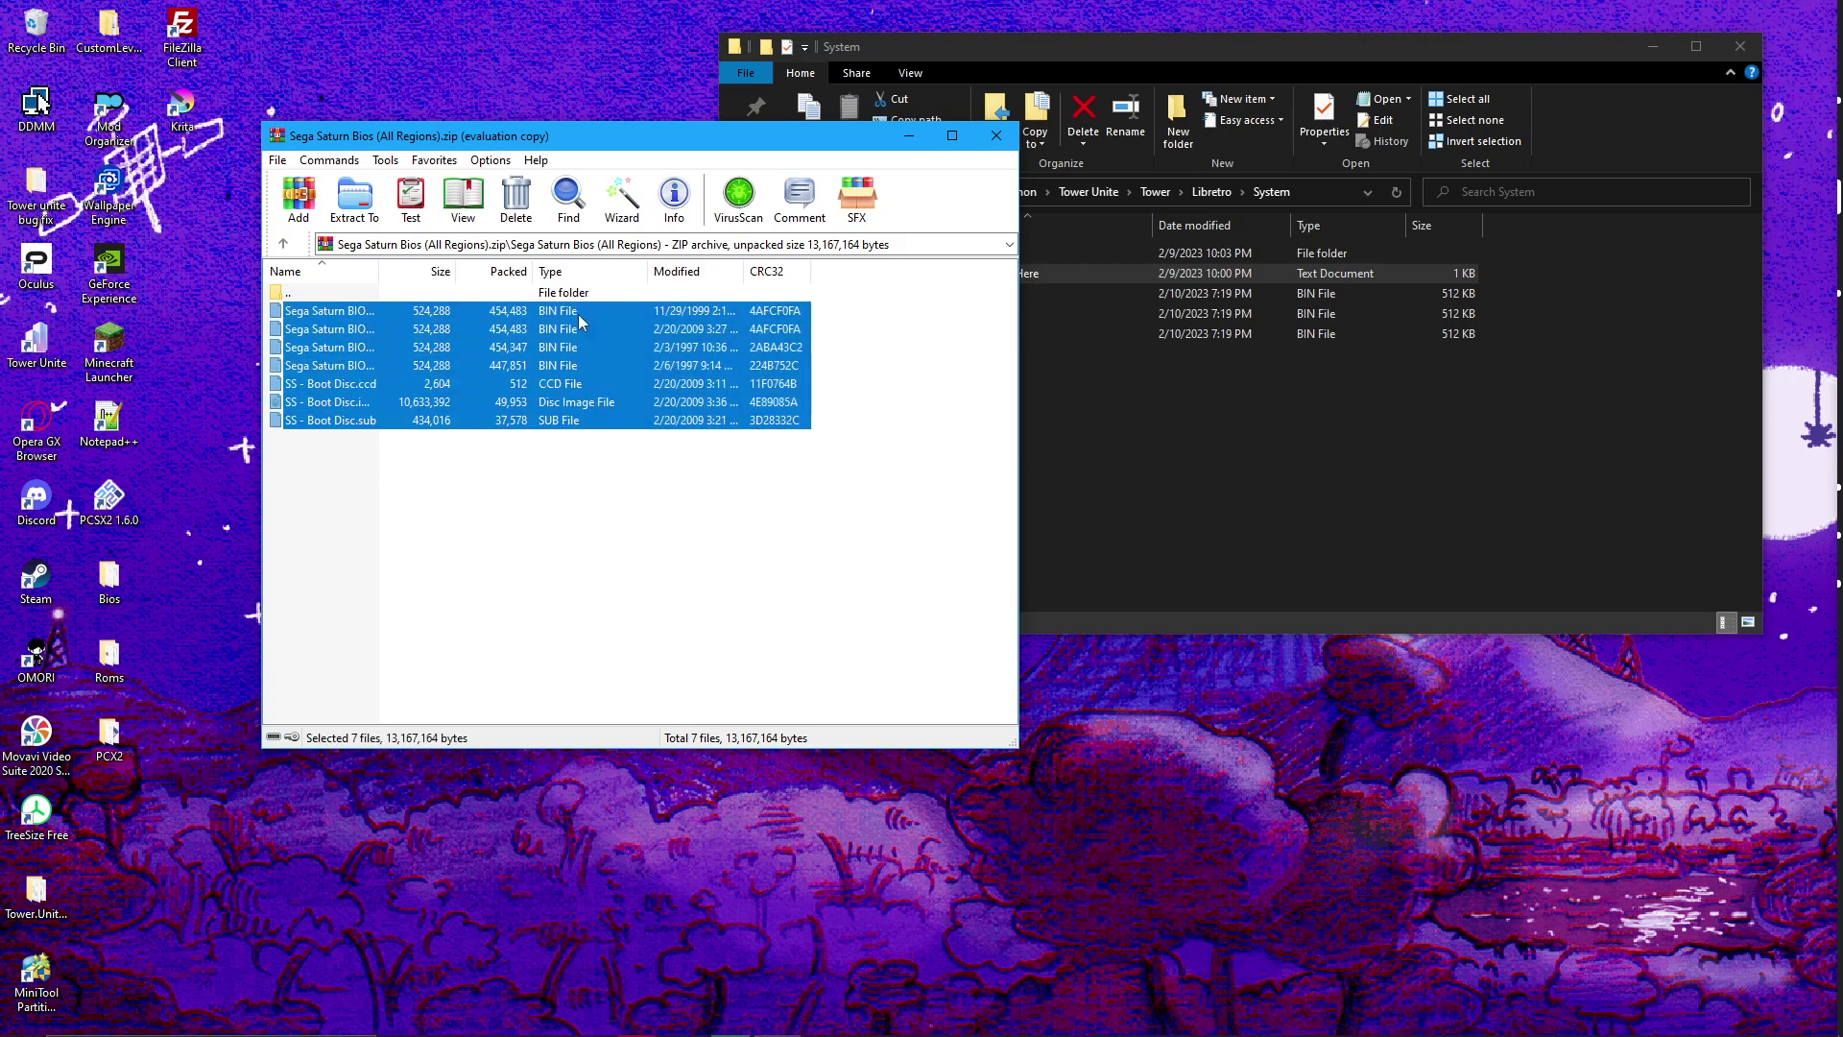
left_click_drag(1291, 458, 1292, 459)
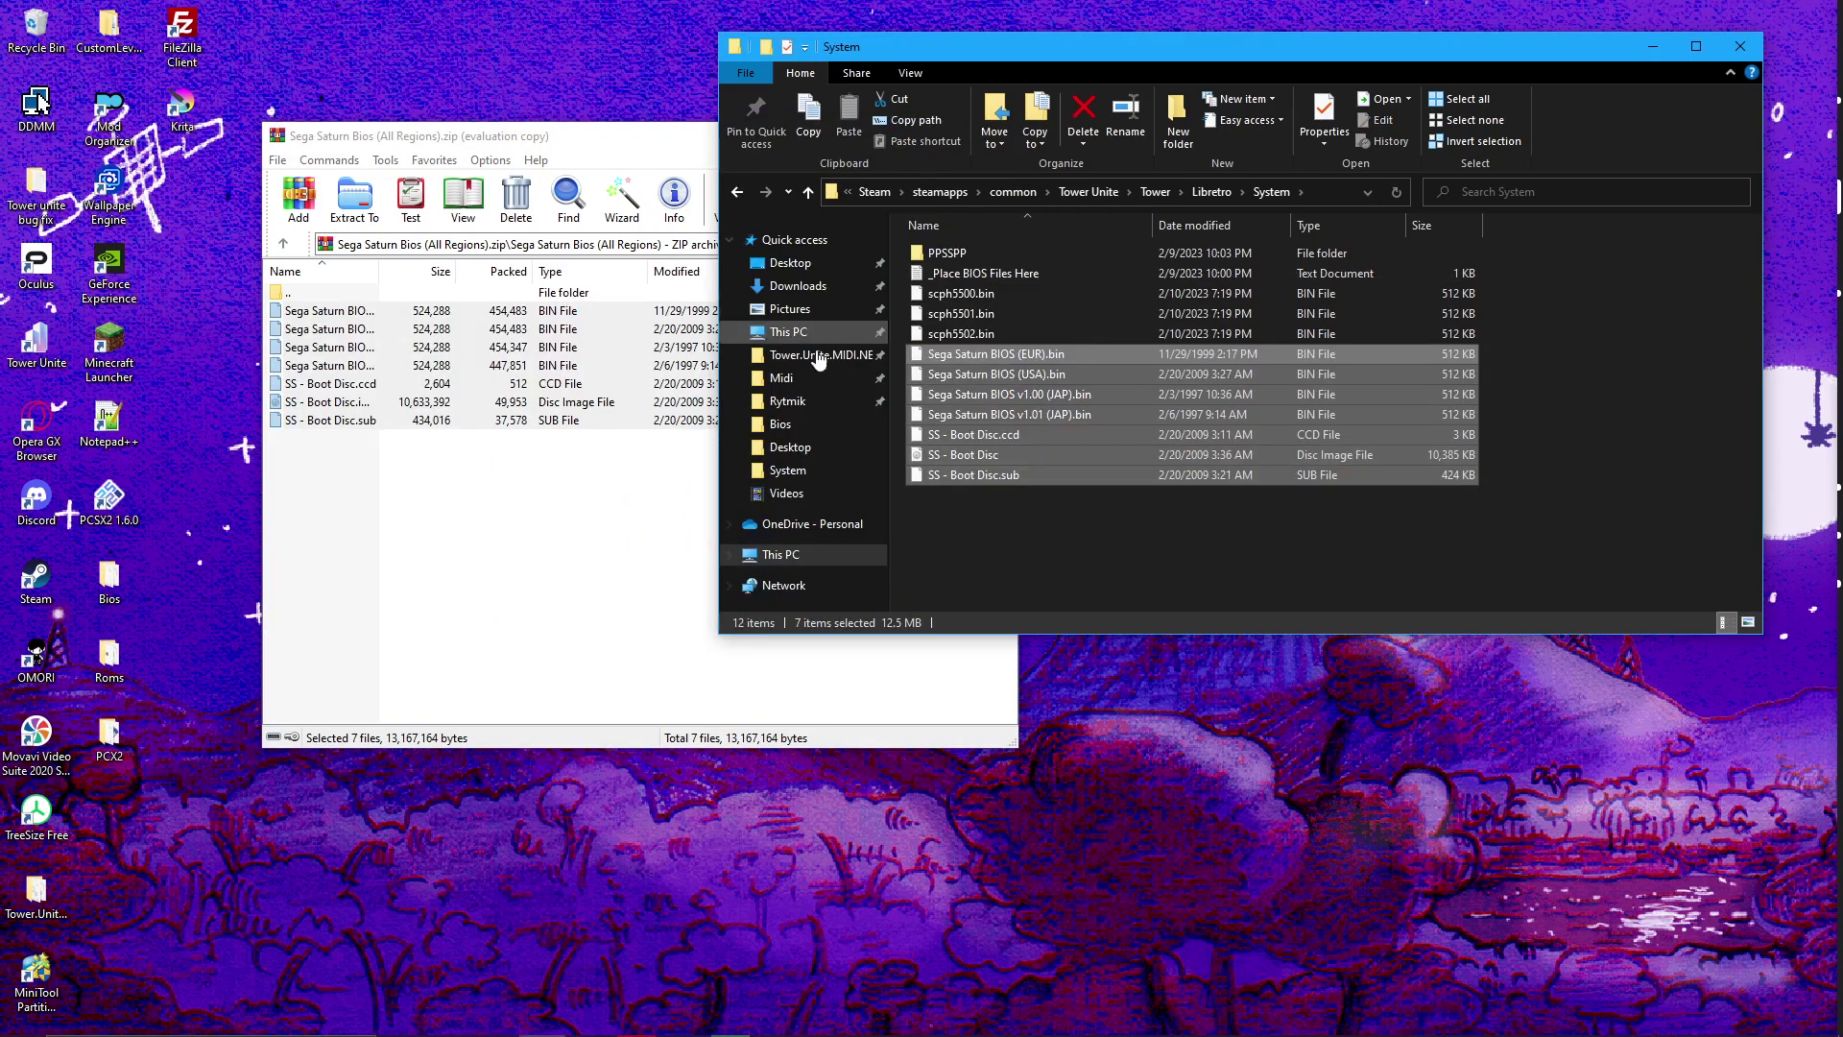
left_click(574, 552)
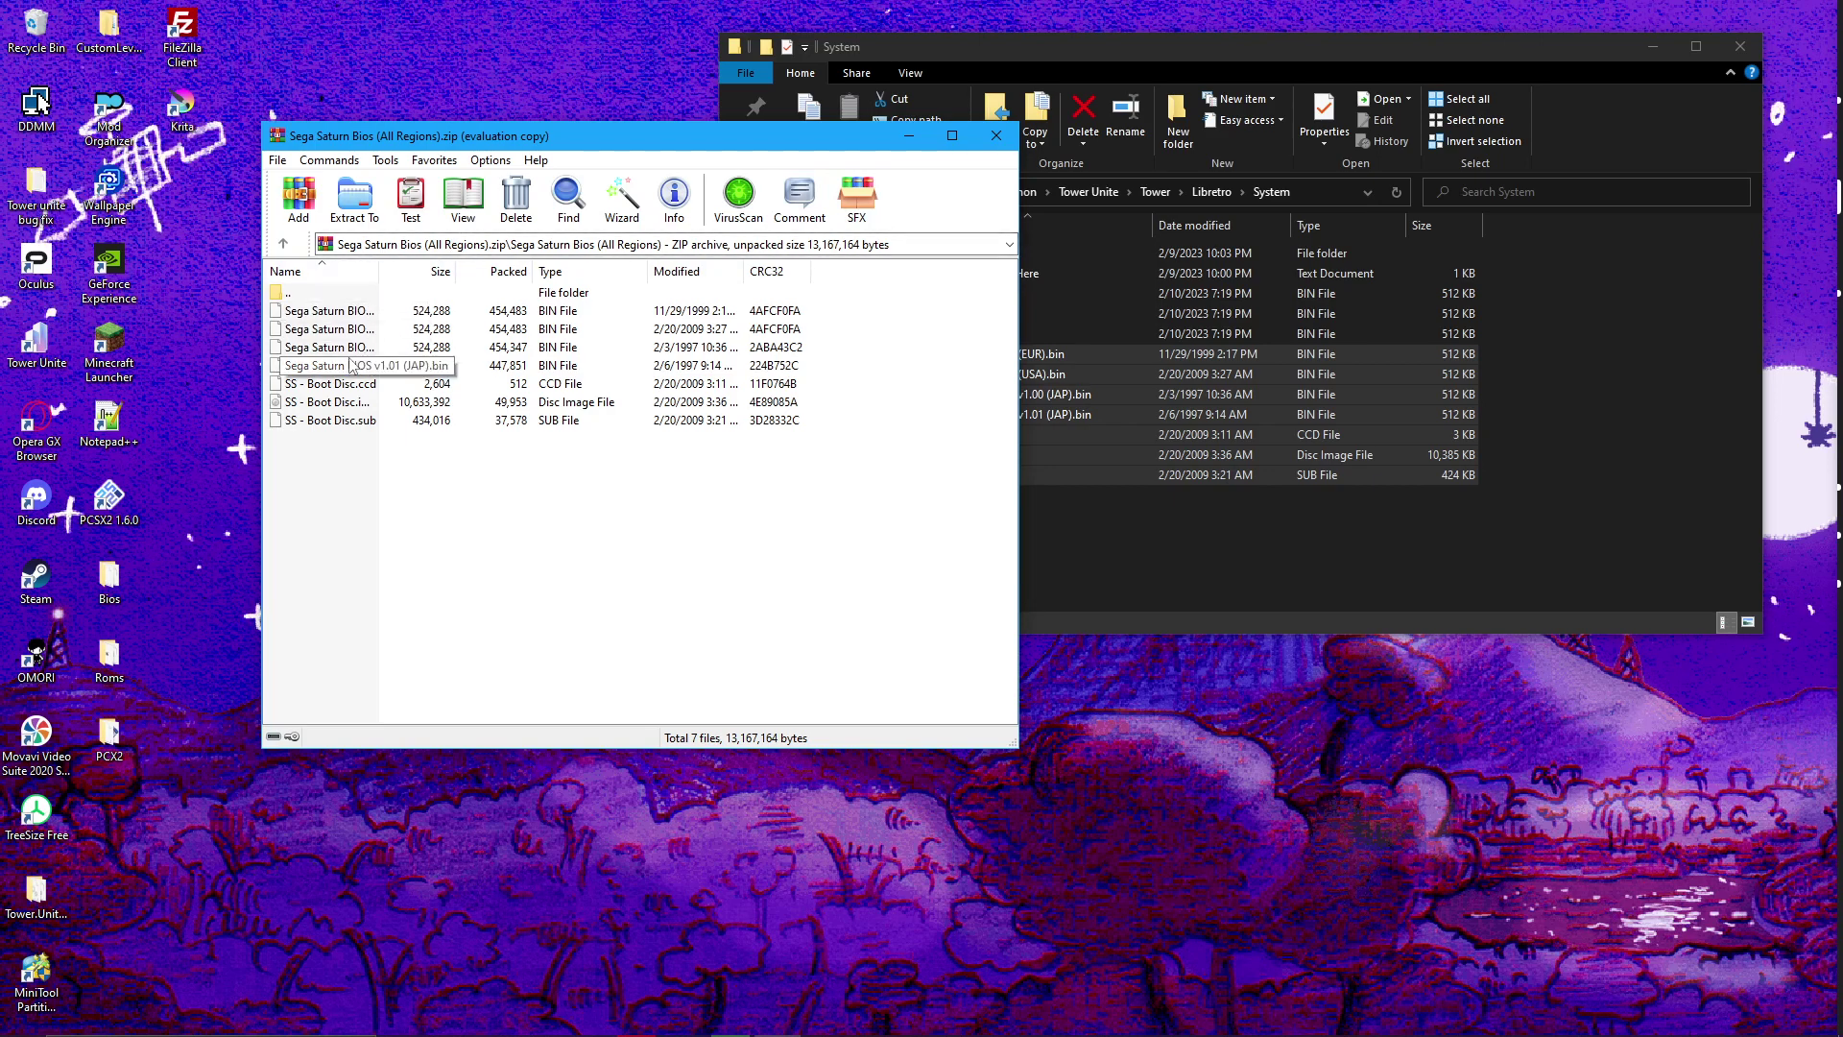
left_click(991, 144)
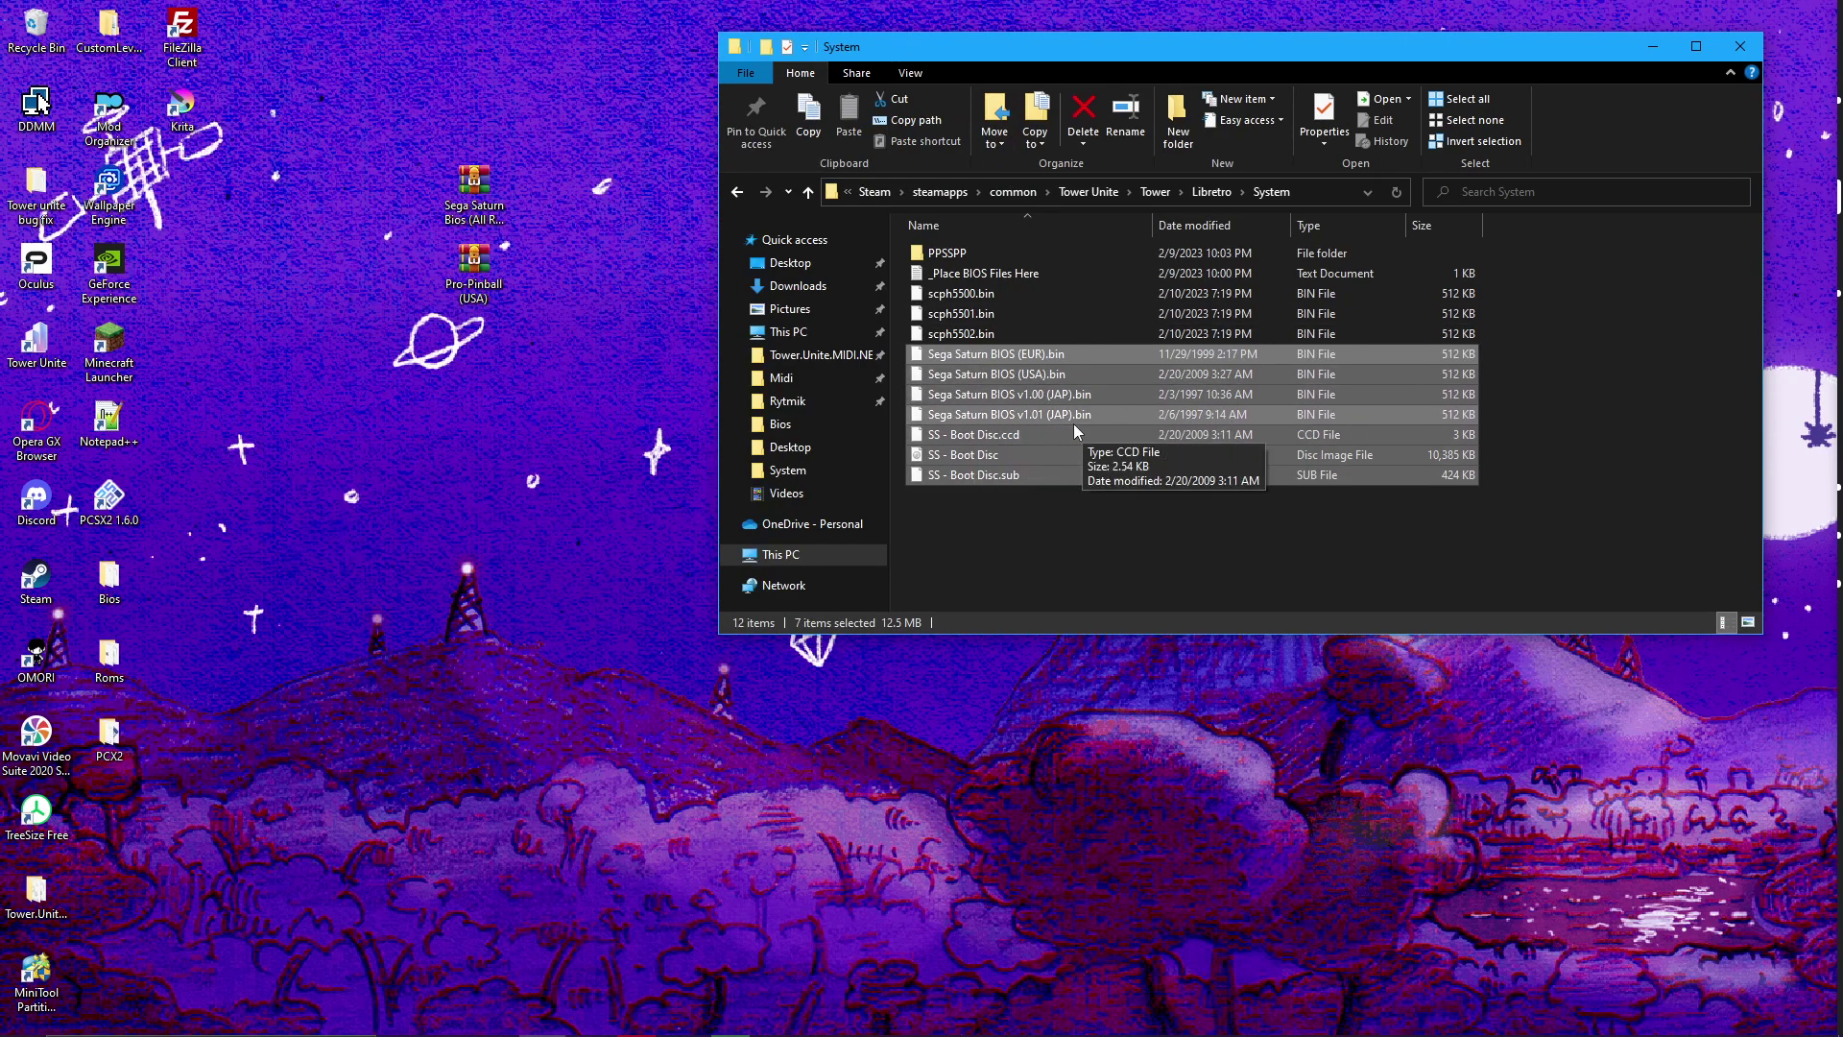
Return to the Libretro folder, open Roms and look through the emulator folders.
key("alt+Left")
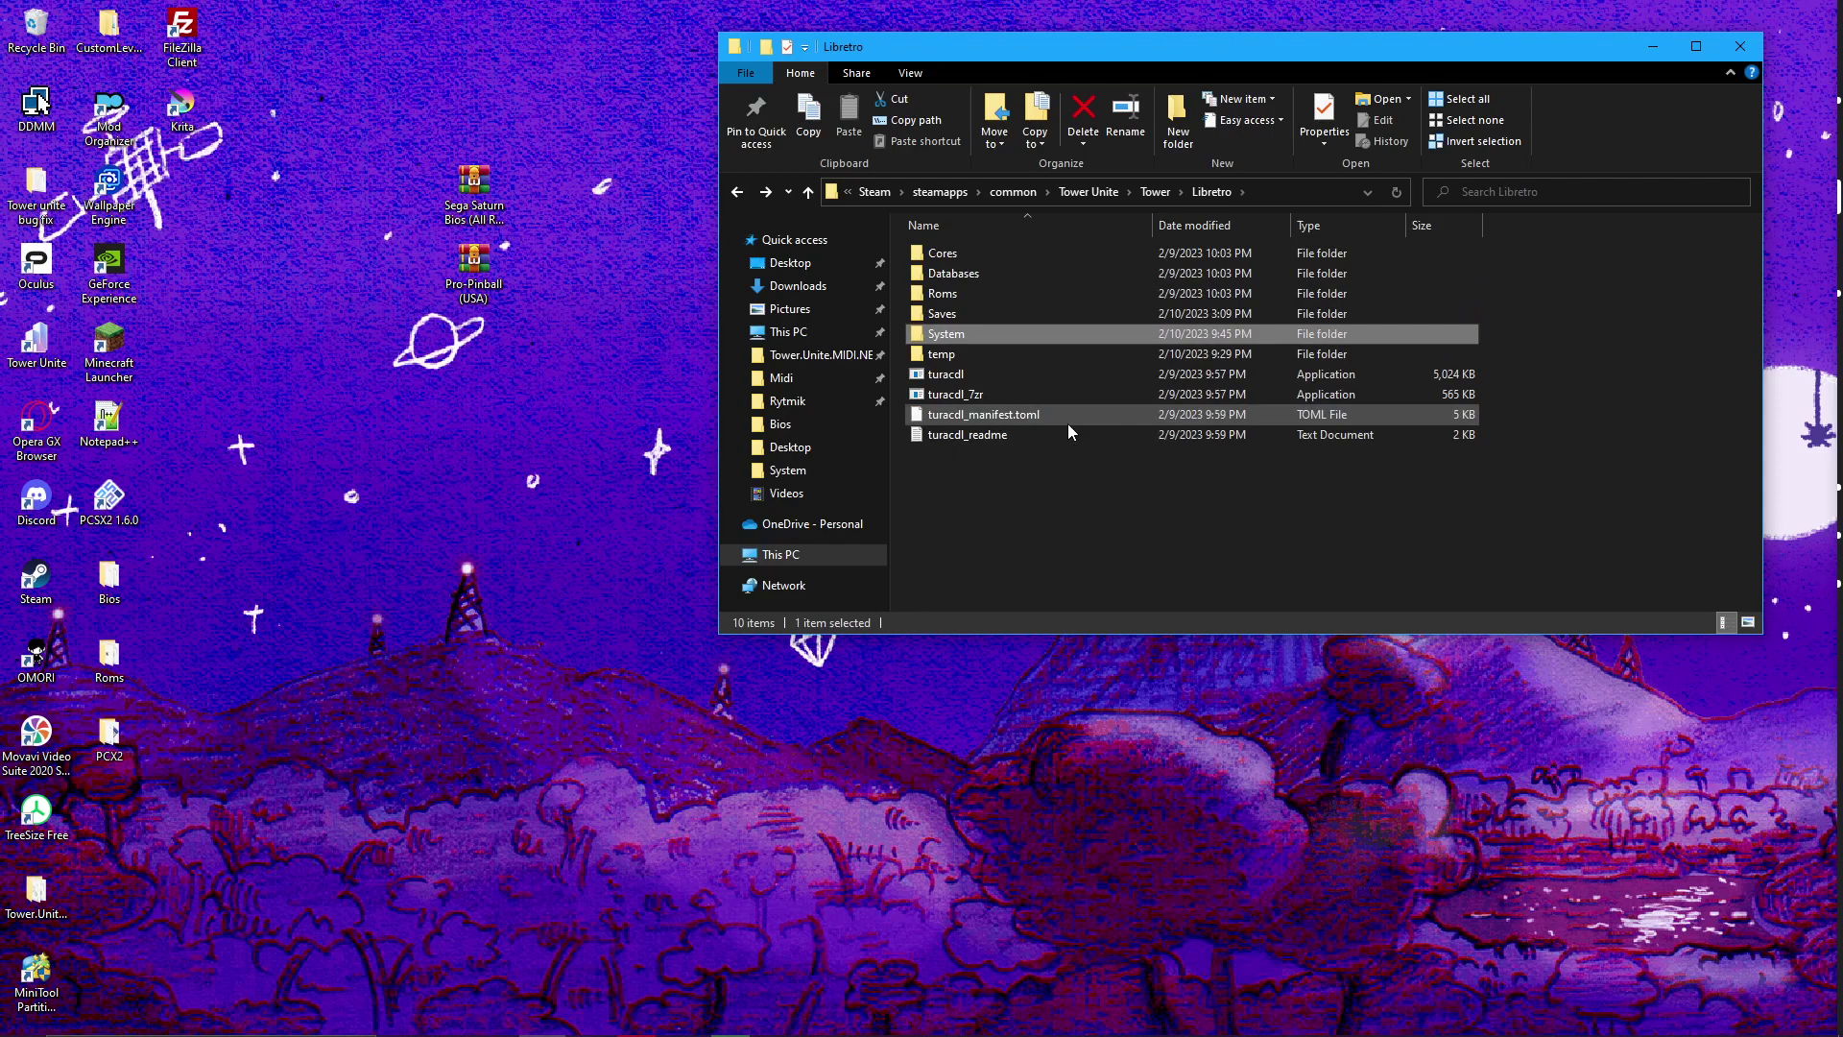
left_click(962, 293)
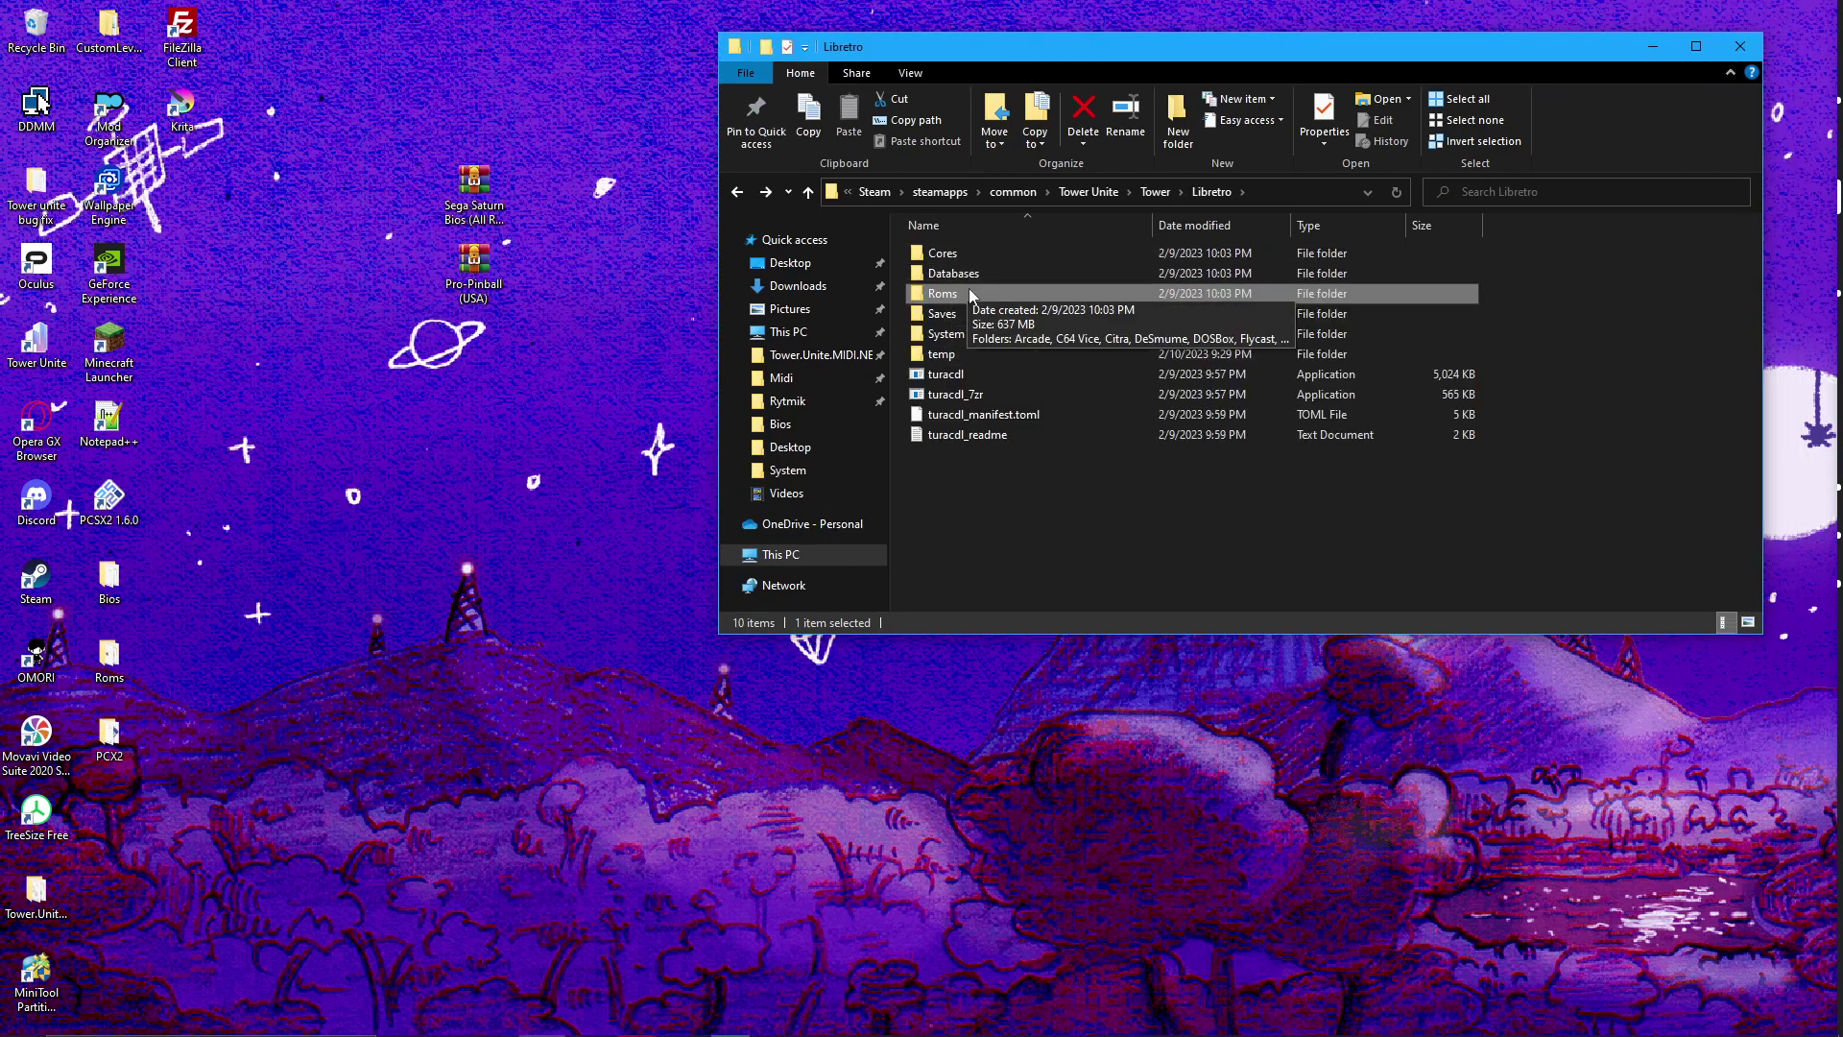
double_click(971, 295)
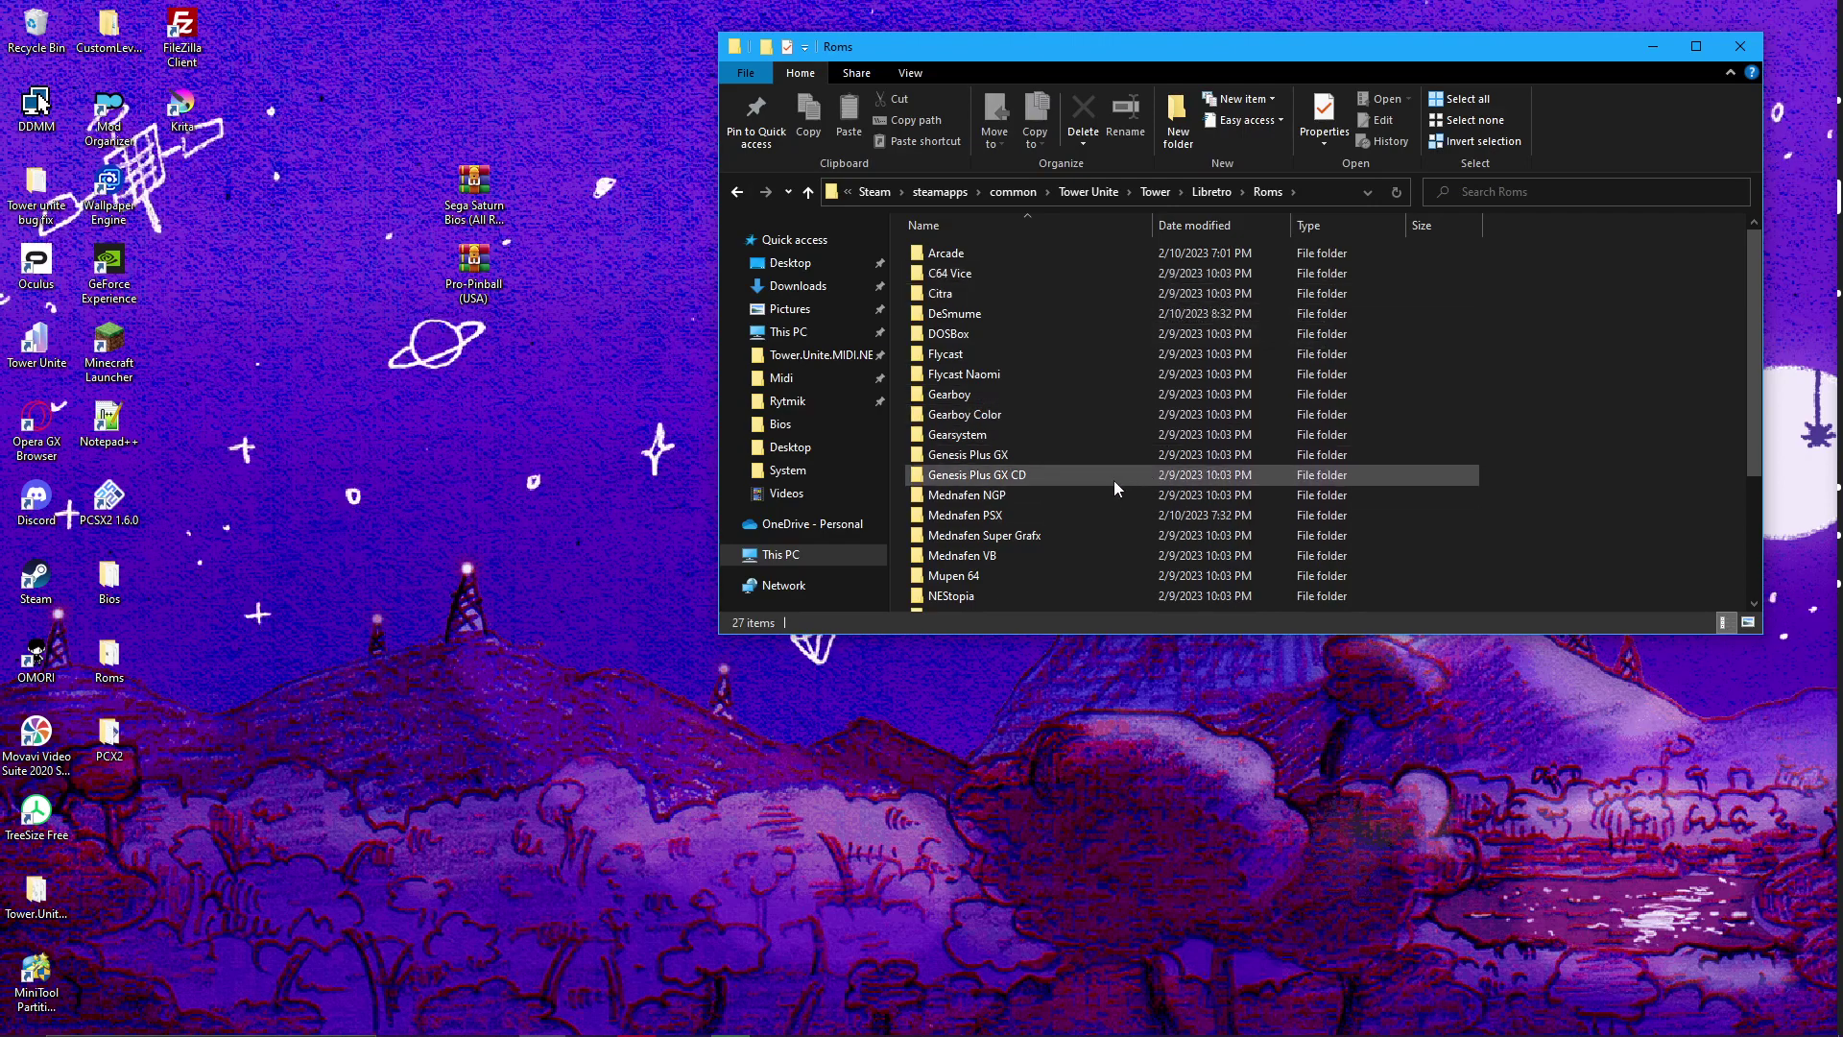
scroll(1114, 480, "down", 3)
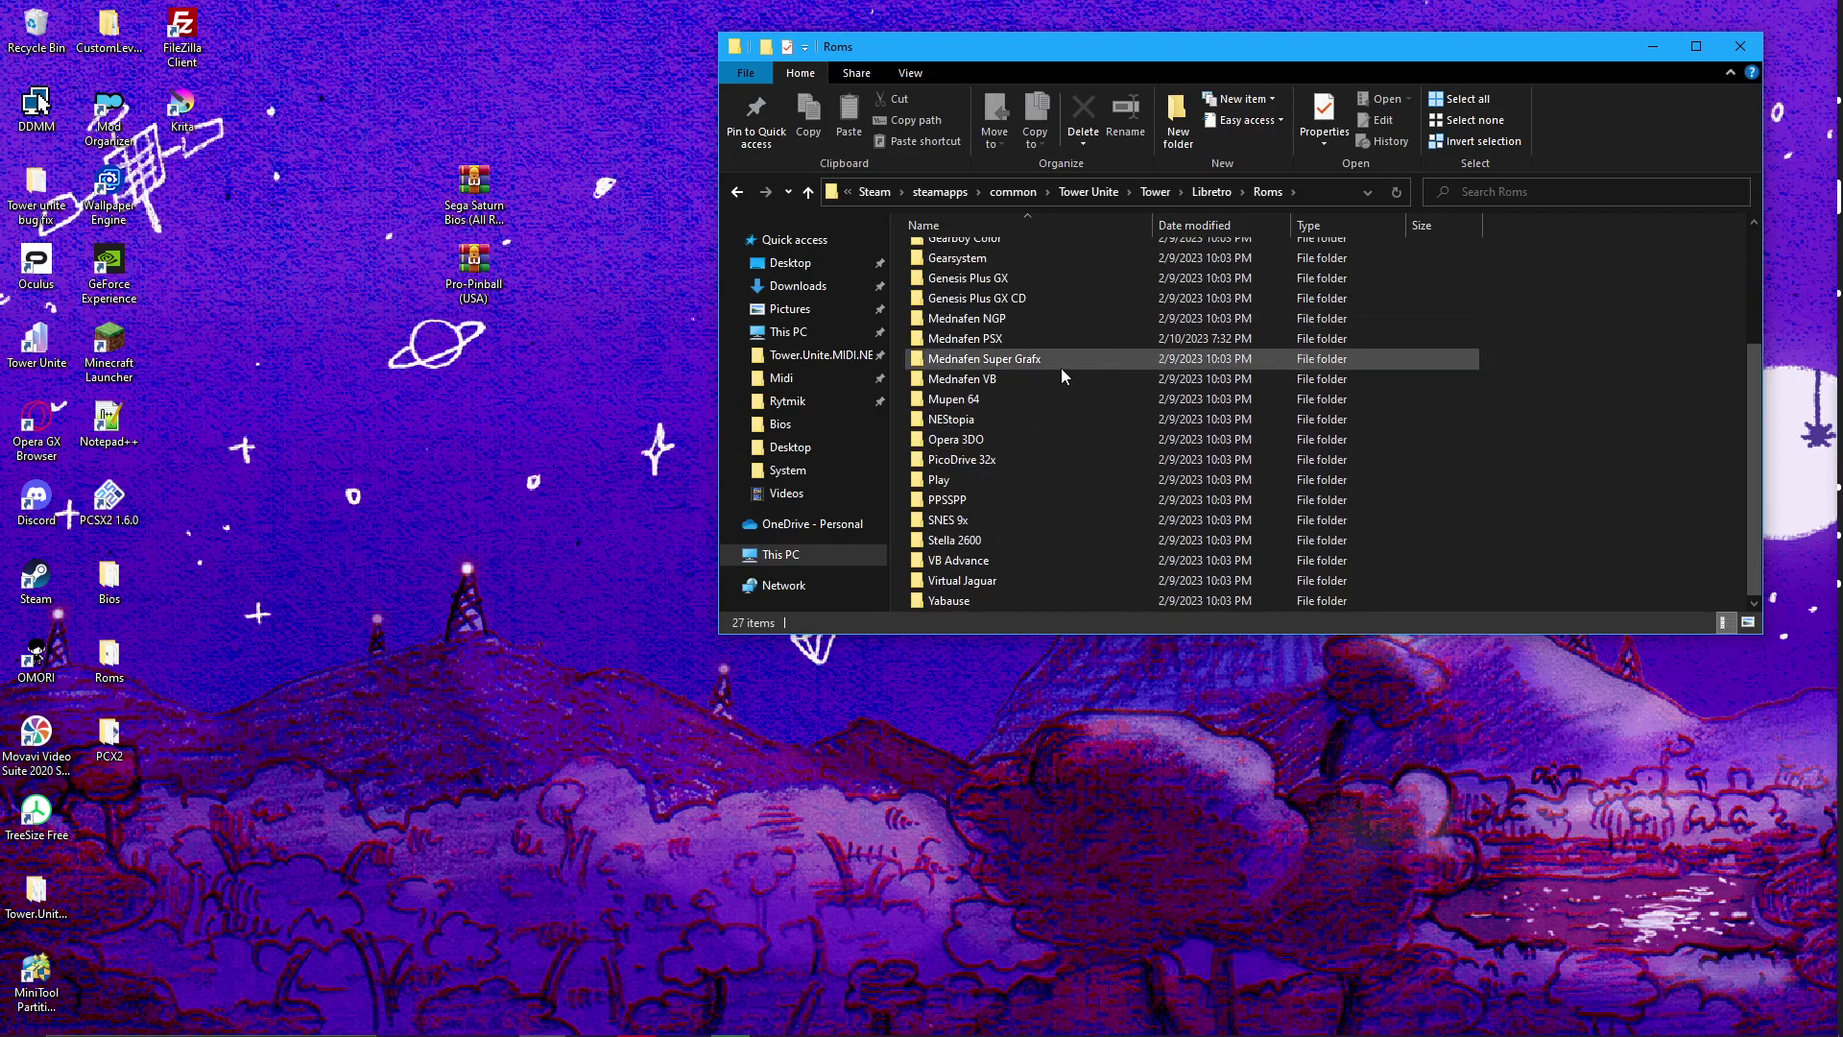
scroll(1061, 367, "up", 3)
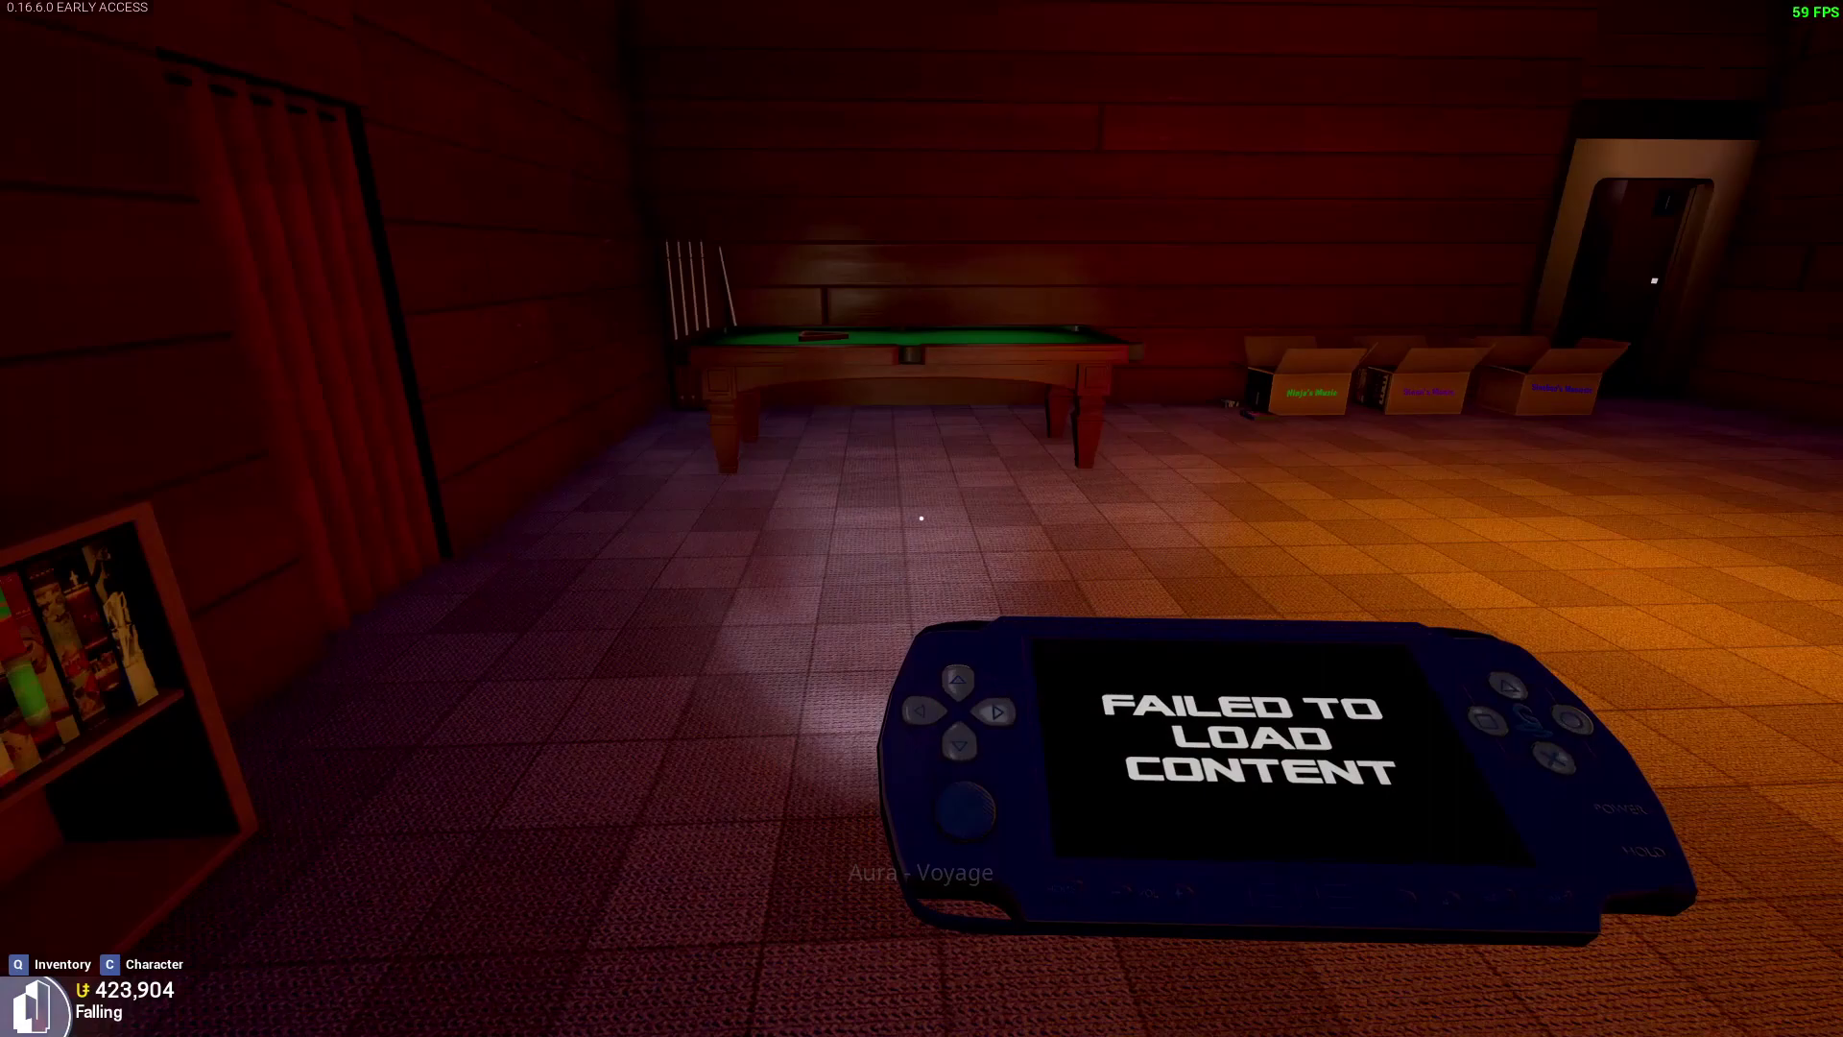
Use the handheld, open Game Select from its pause screen and choose the Yabause Saturn emulator.
key("e")
key("Escape")
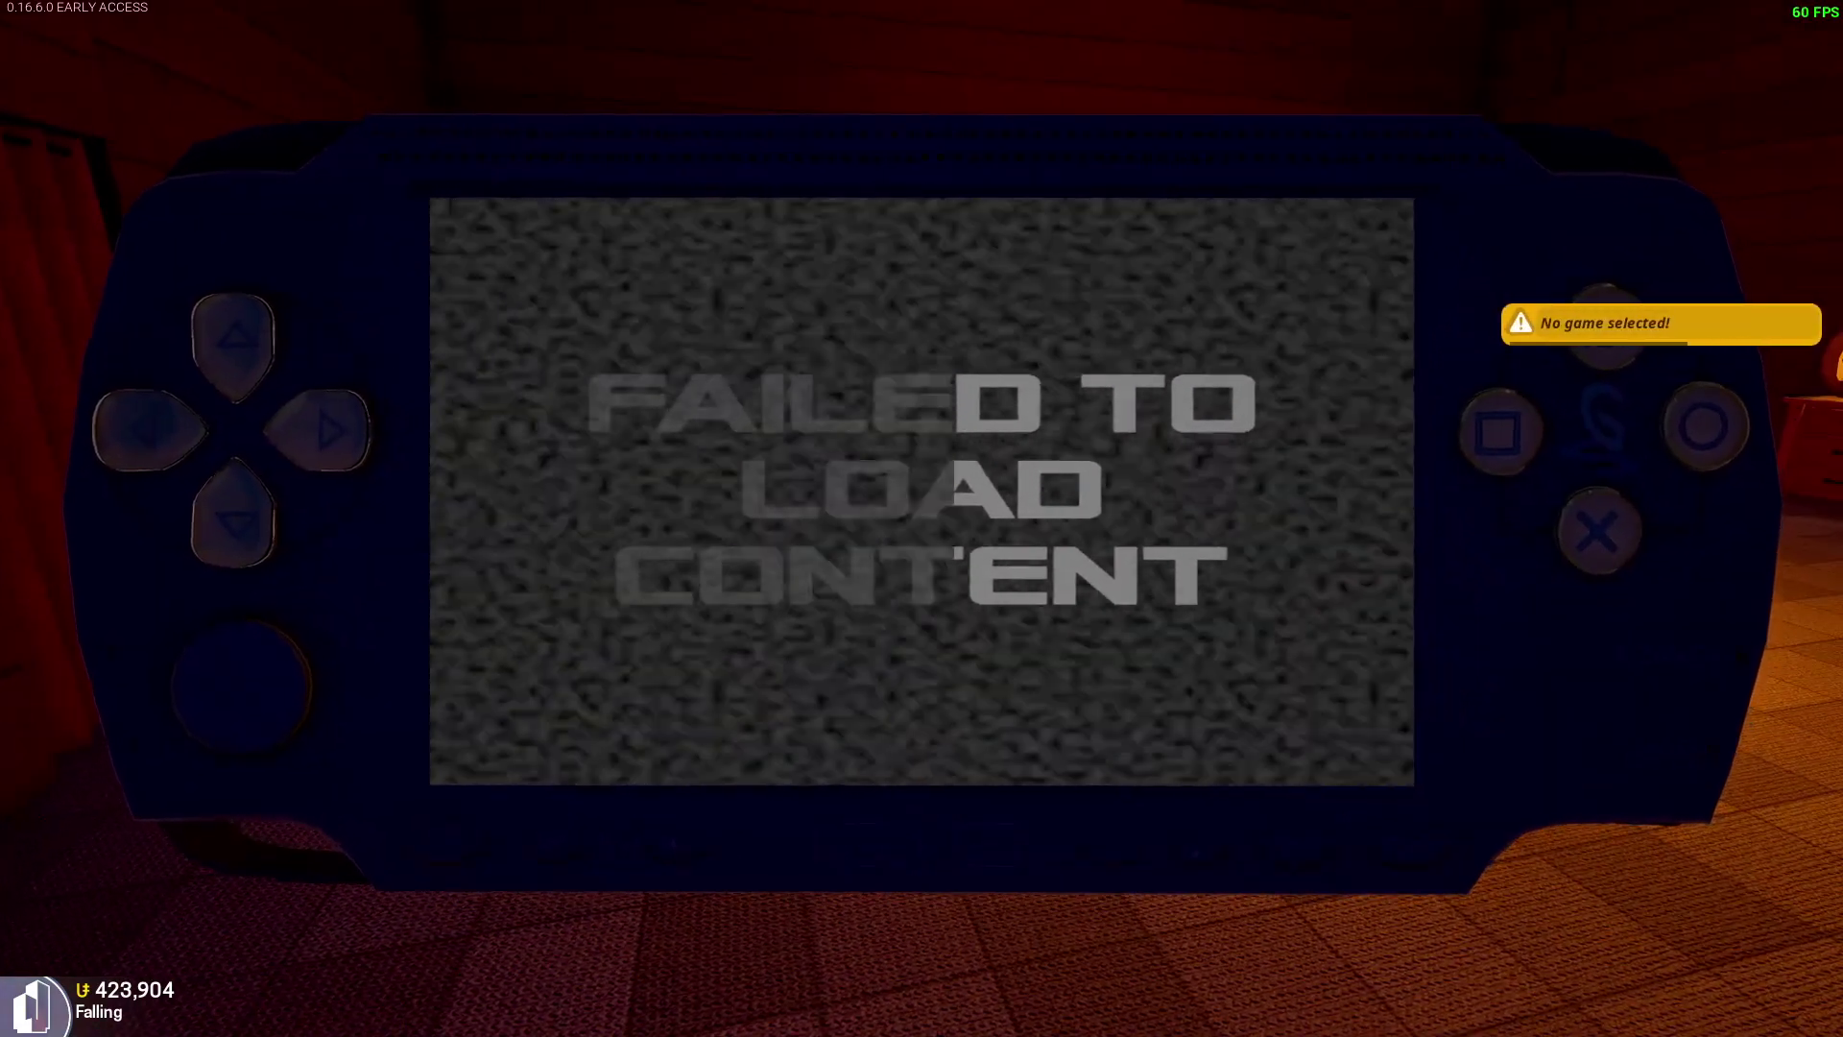
key("Down")
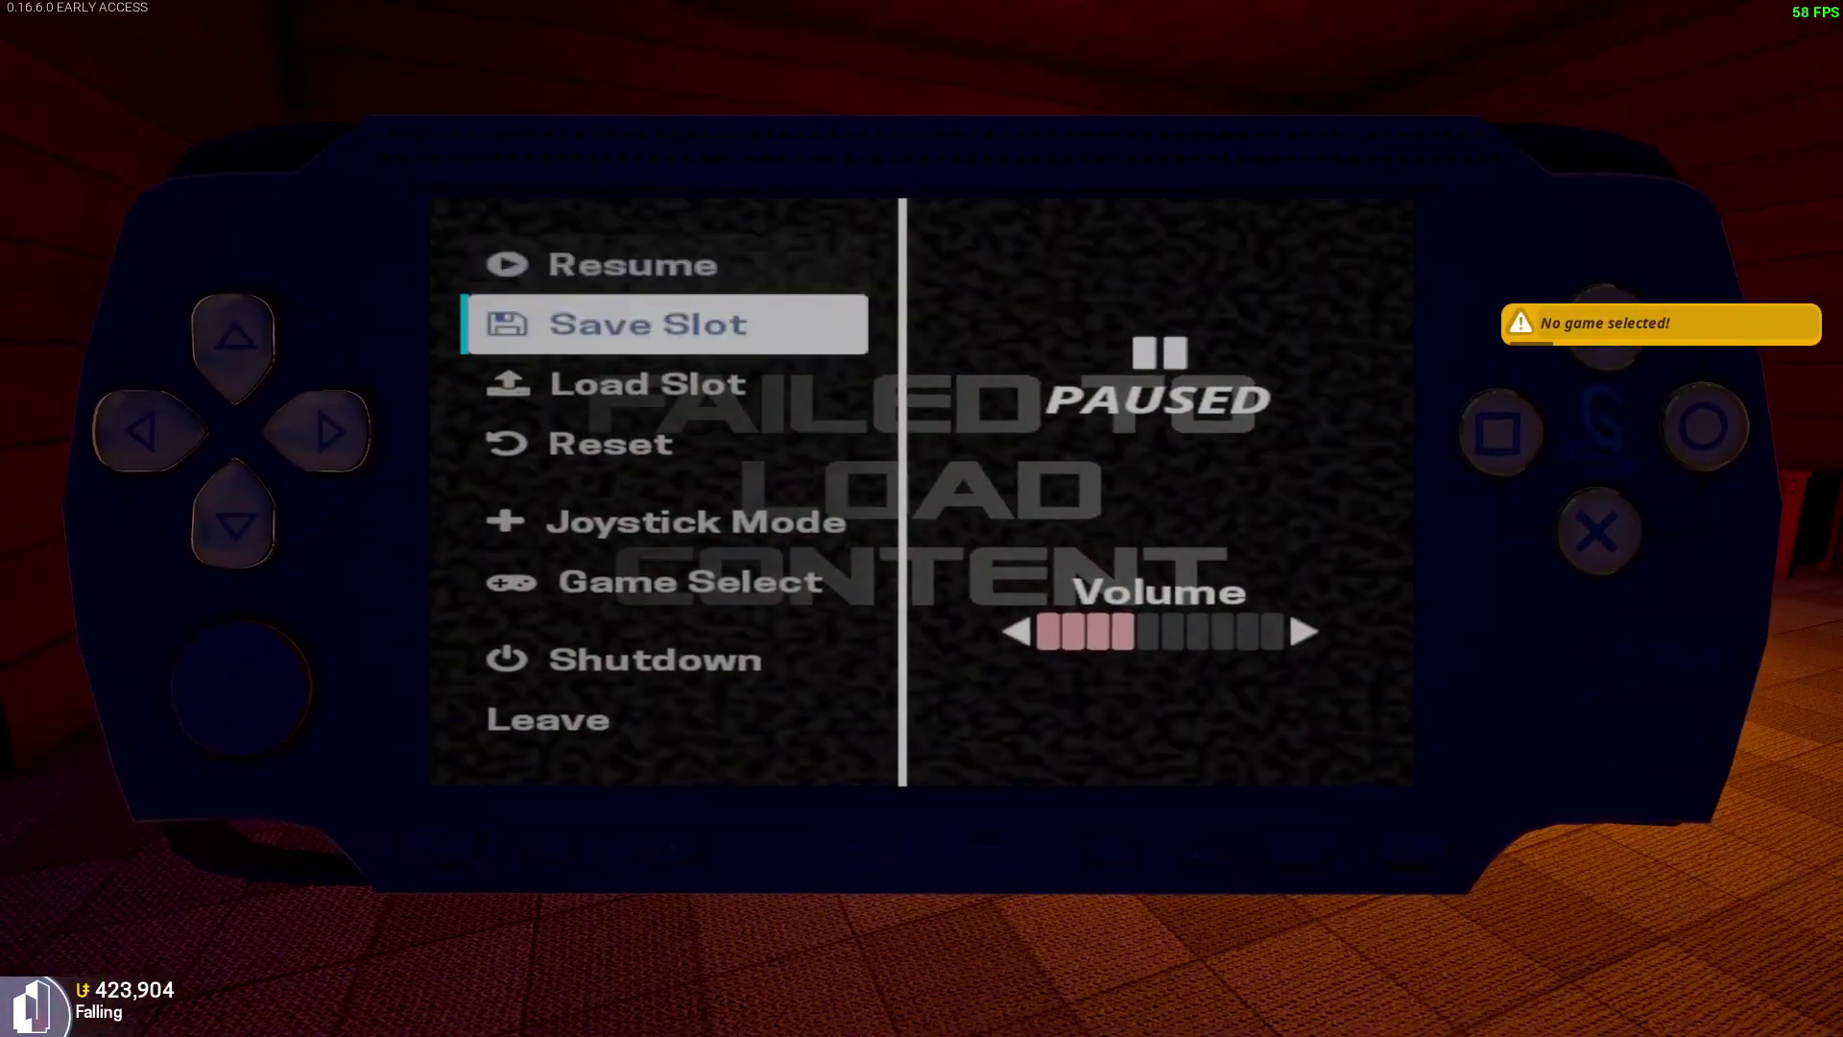
key("Down")
key("Down")
key("Down")
key("Down")
key("Return")
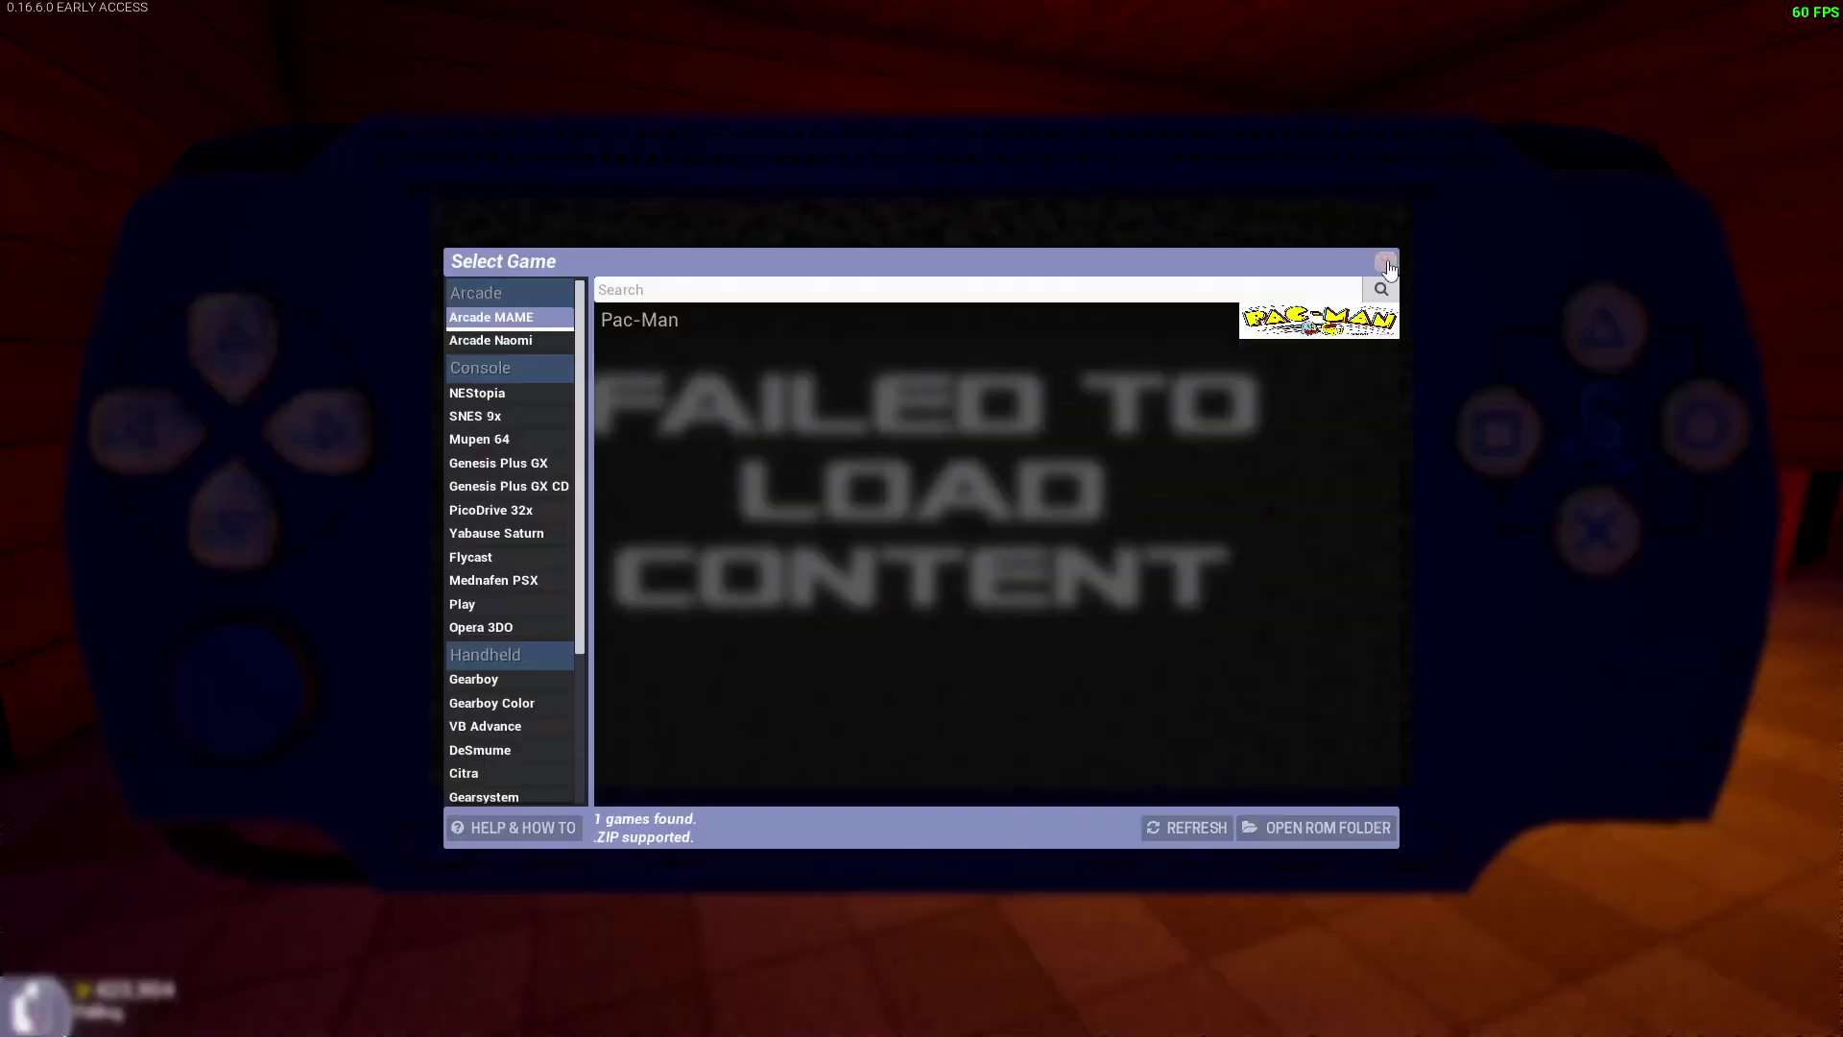
left_click(514, 544)
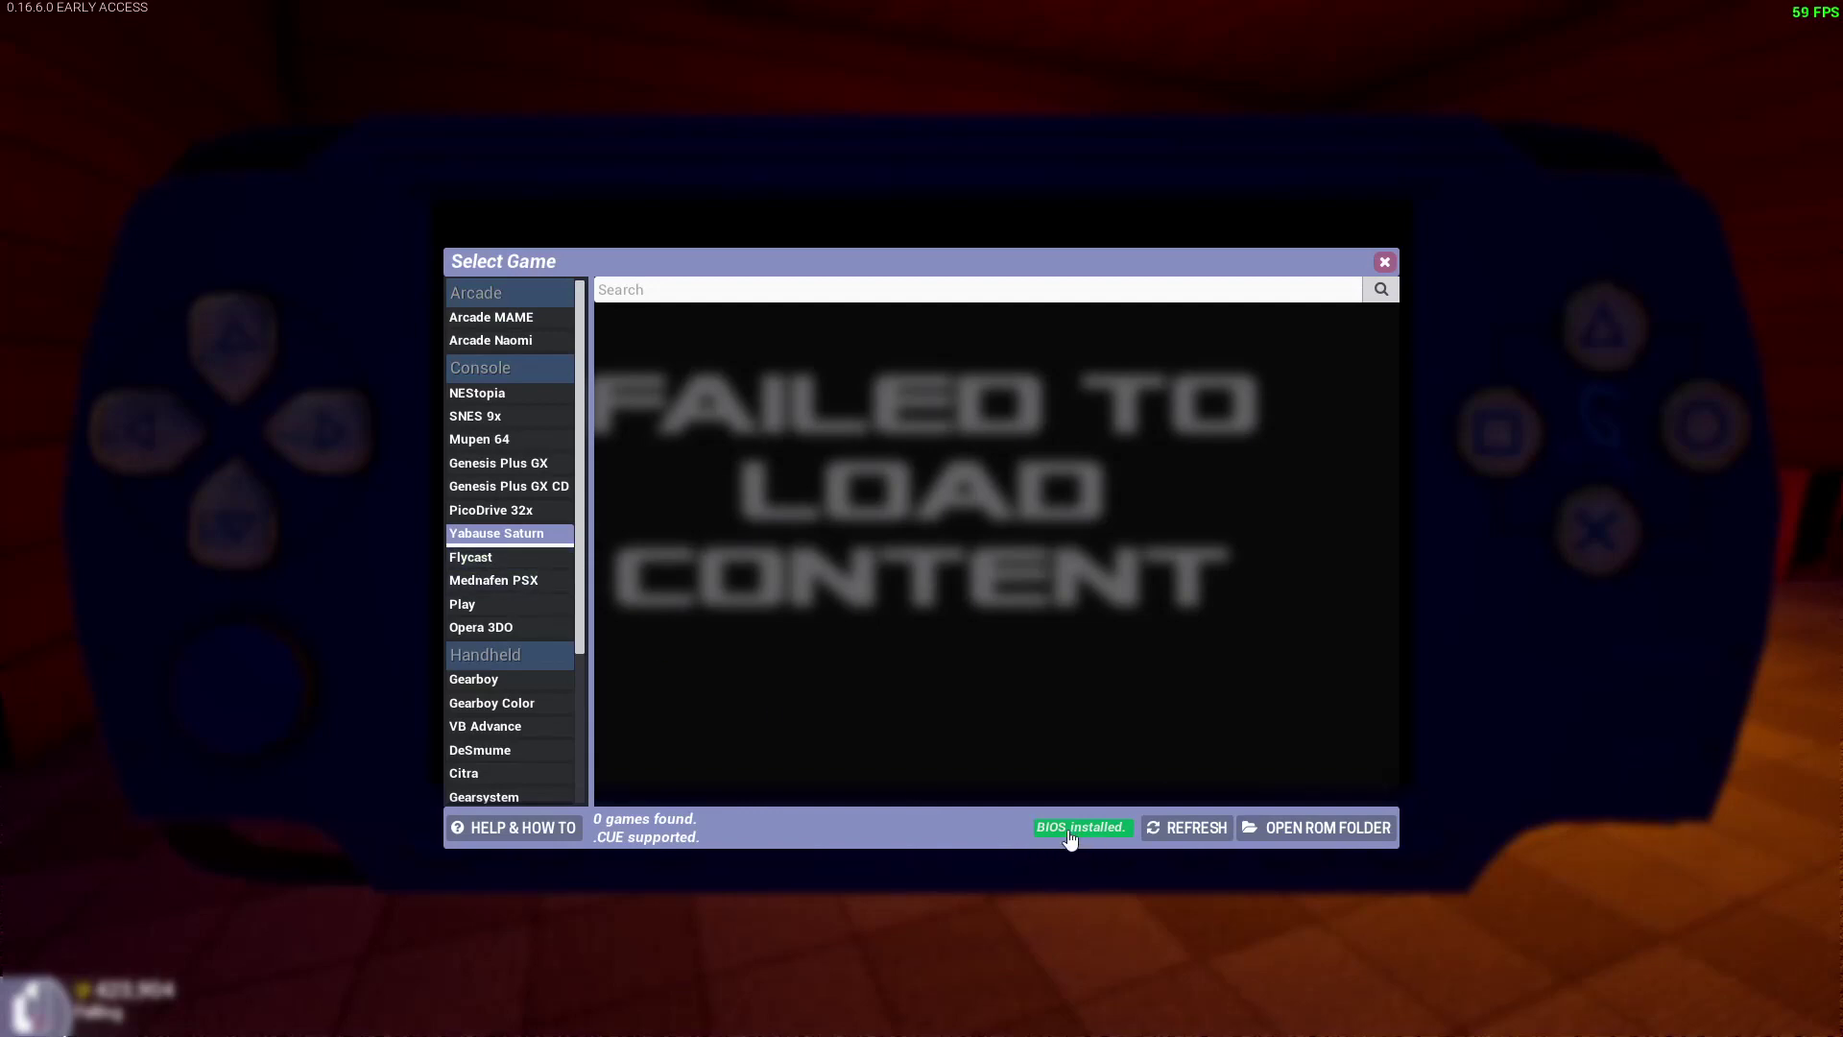
Open the ROM folder, go to Libretro's System folder and select saturn_bios.bin.
left_click(1263, 839)
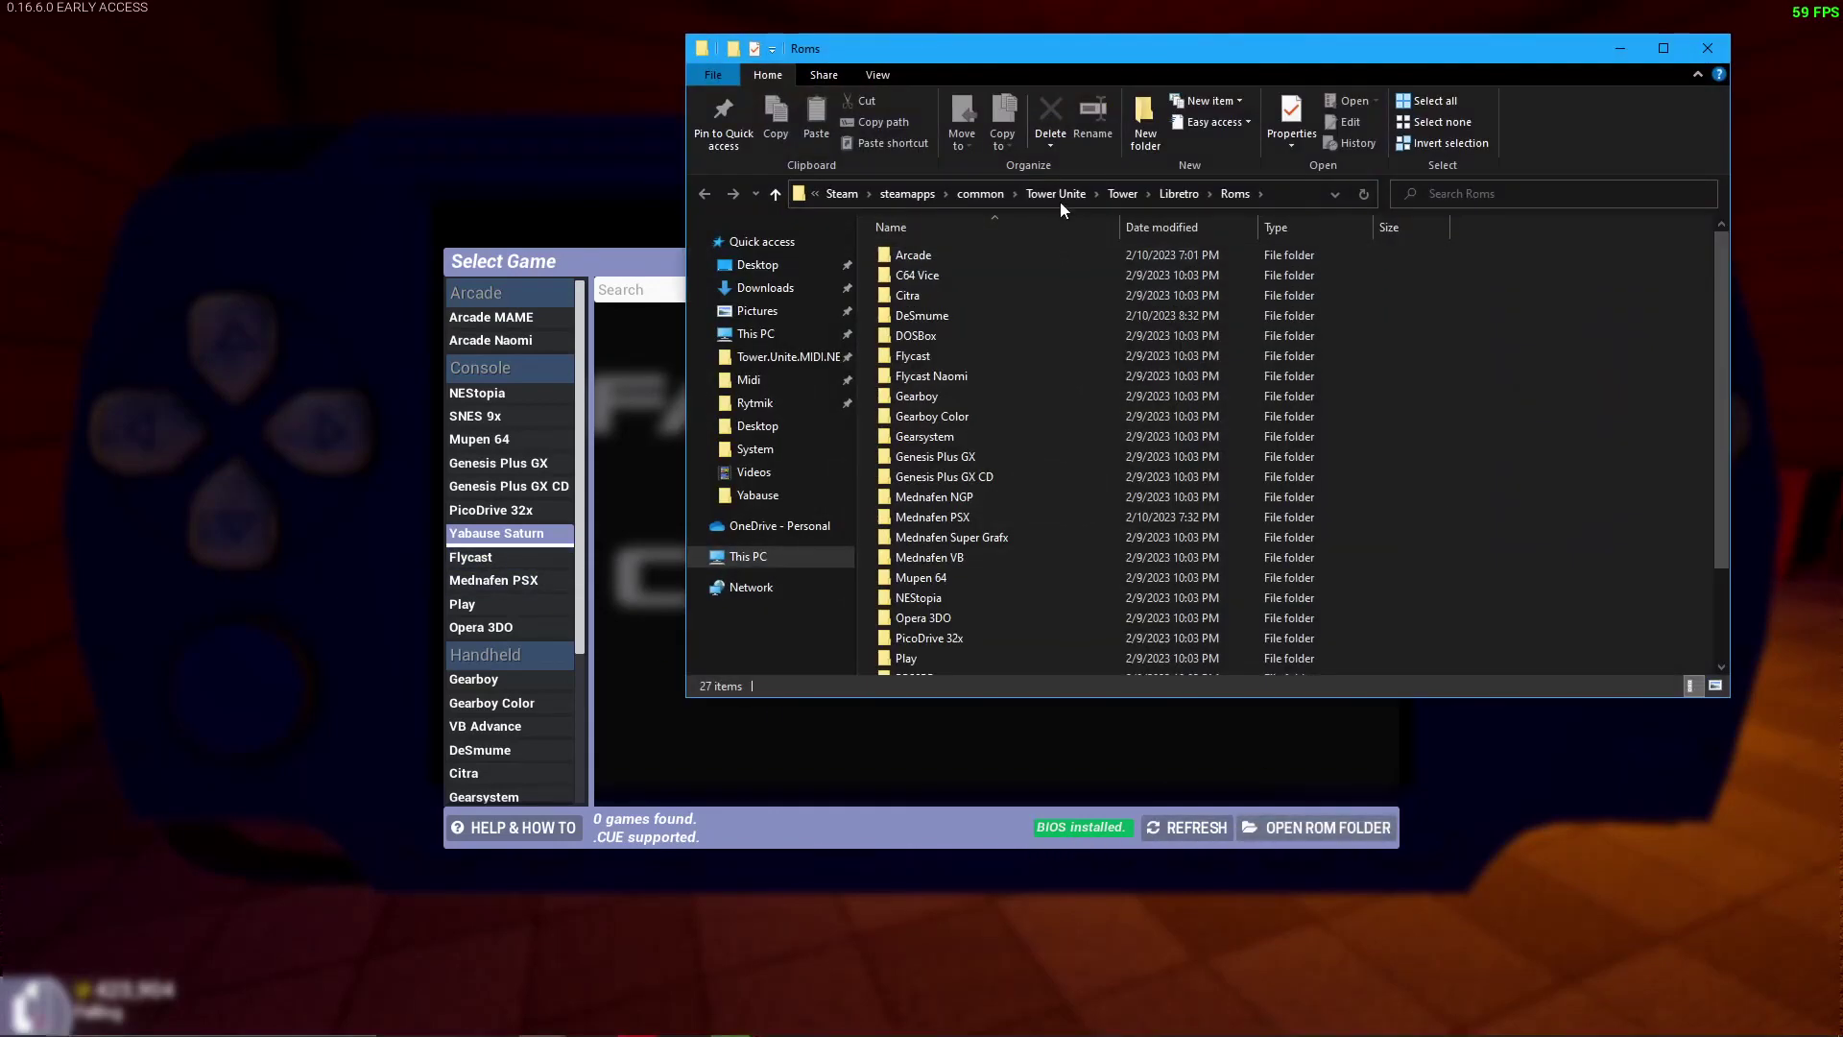
left_click(1186, 196)
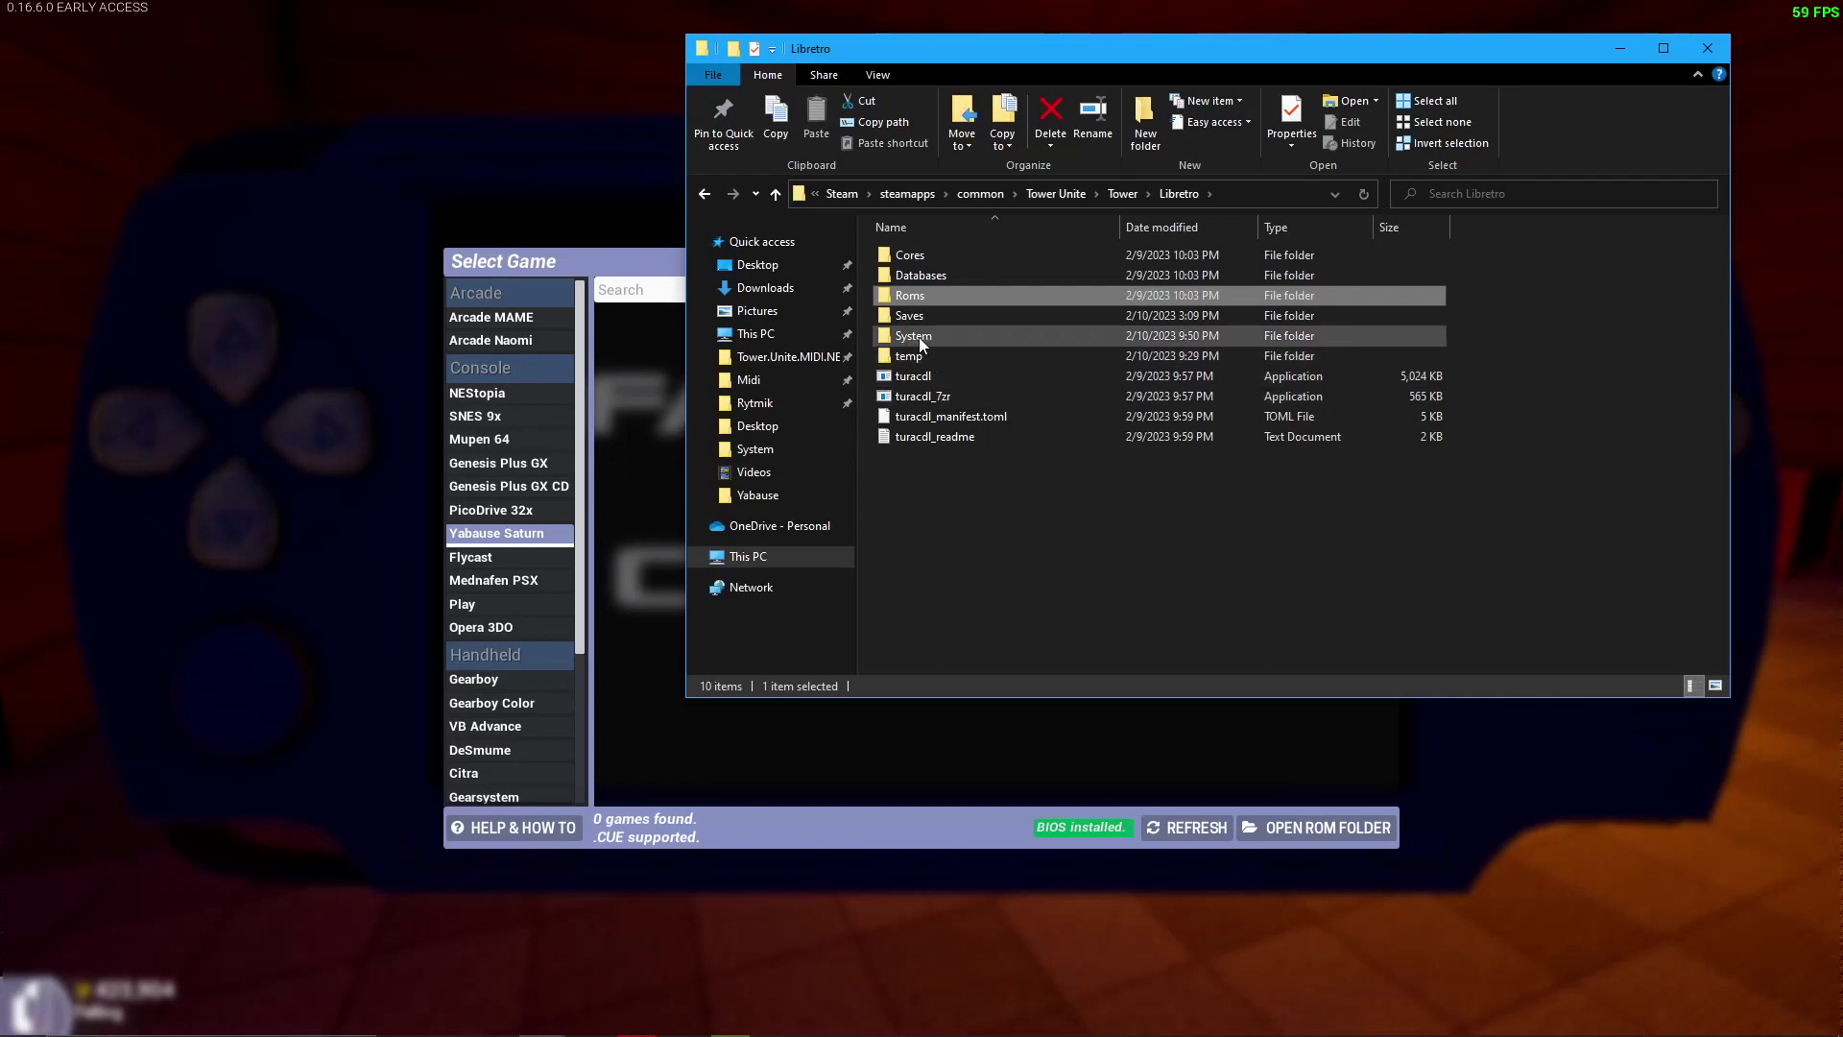
double_click(916, 337)
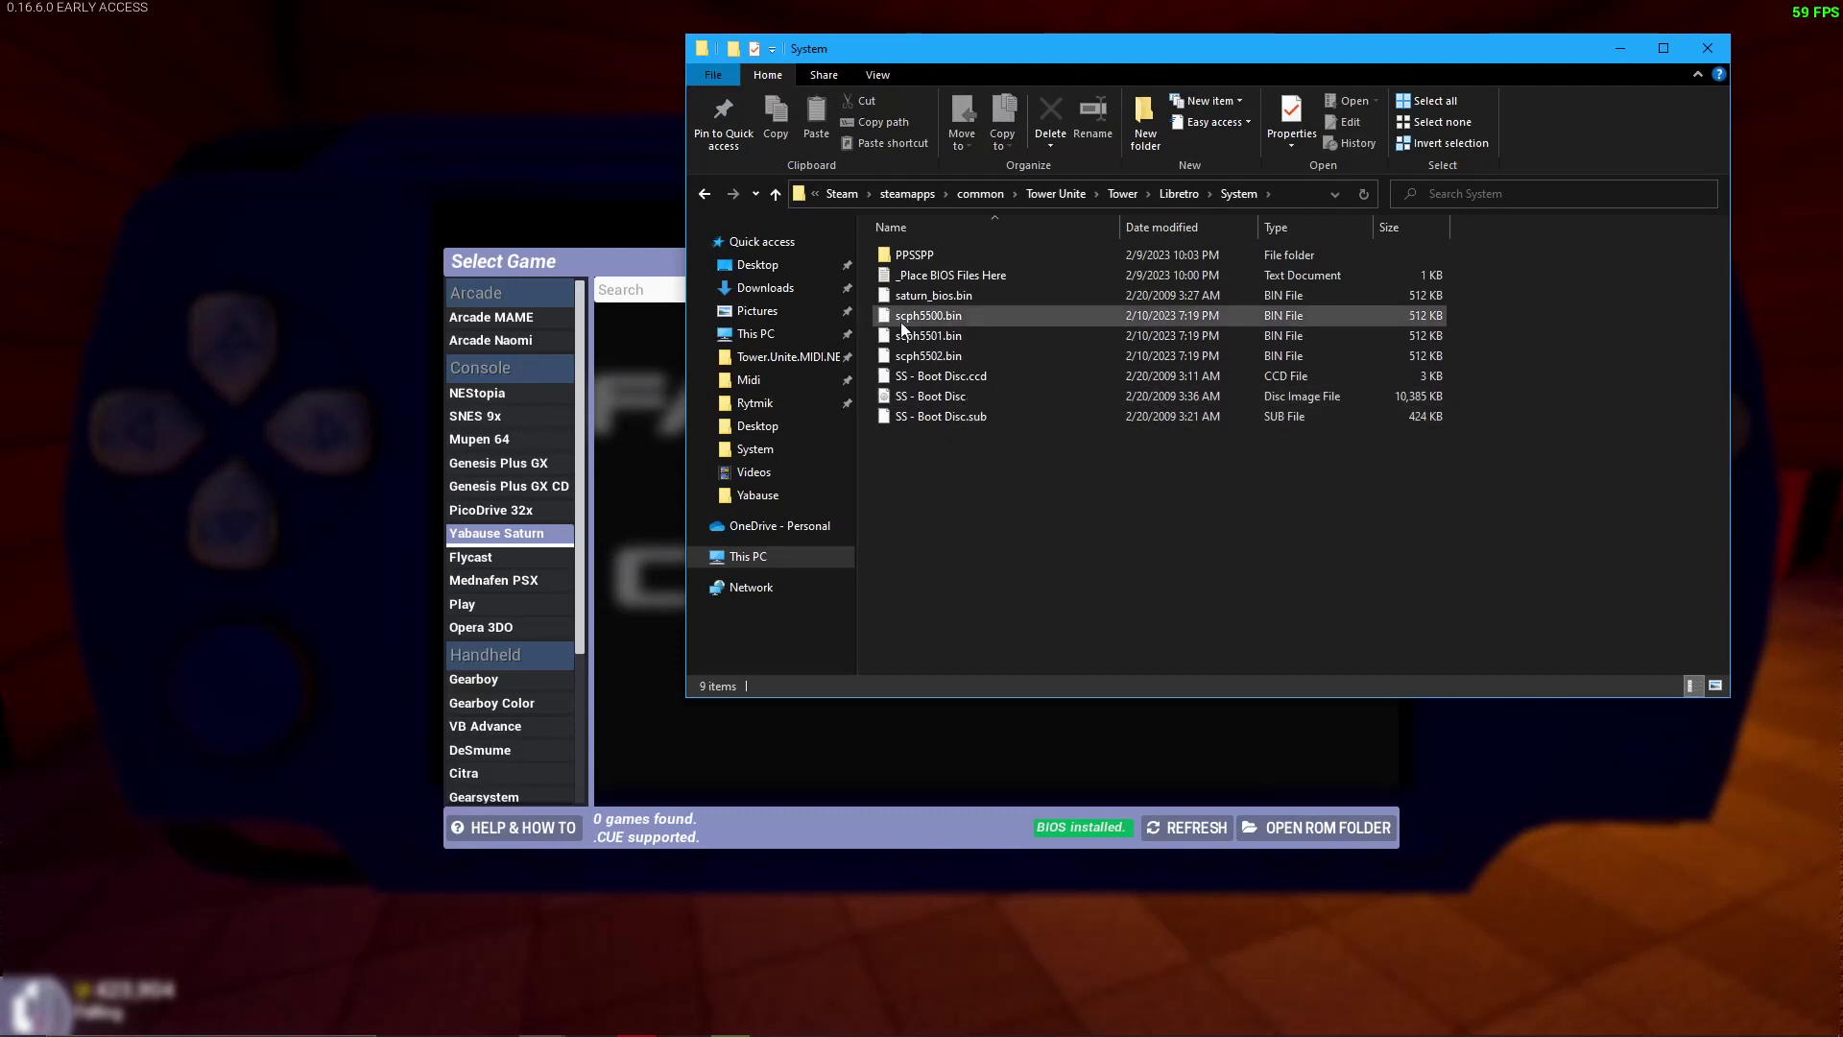
left_click(948, 293)
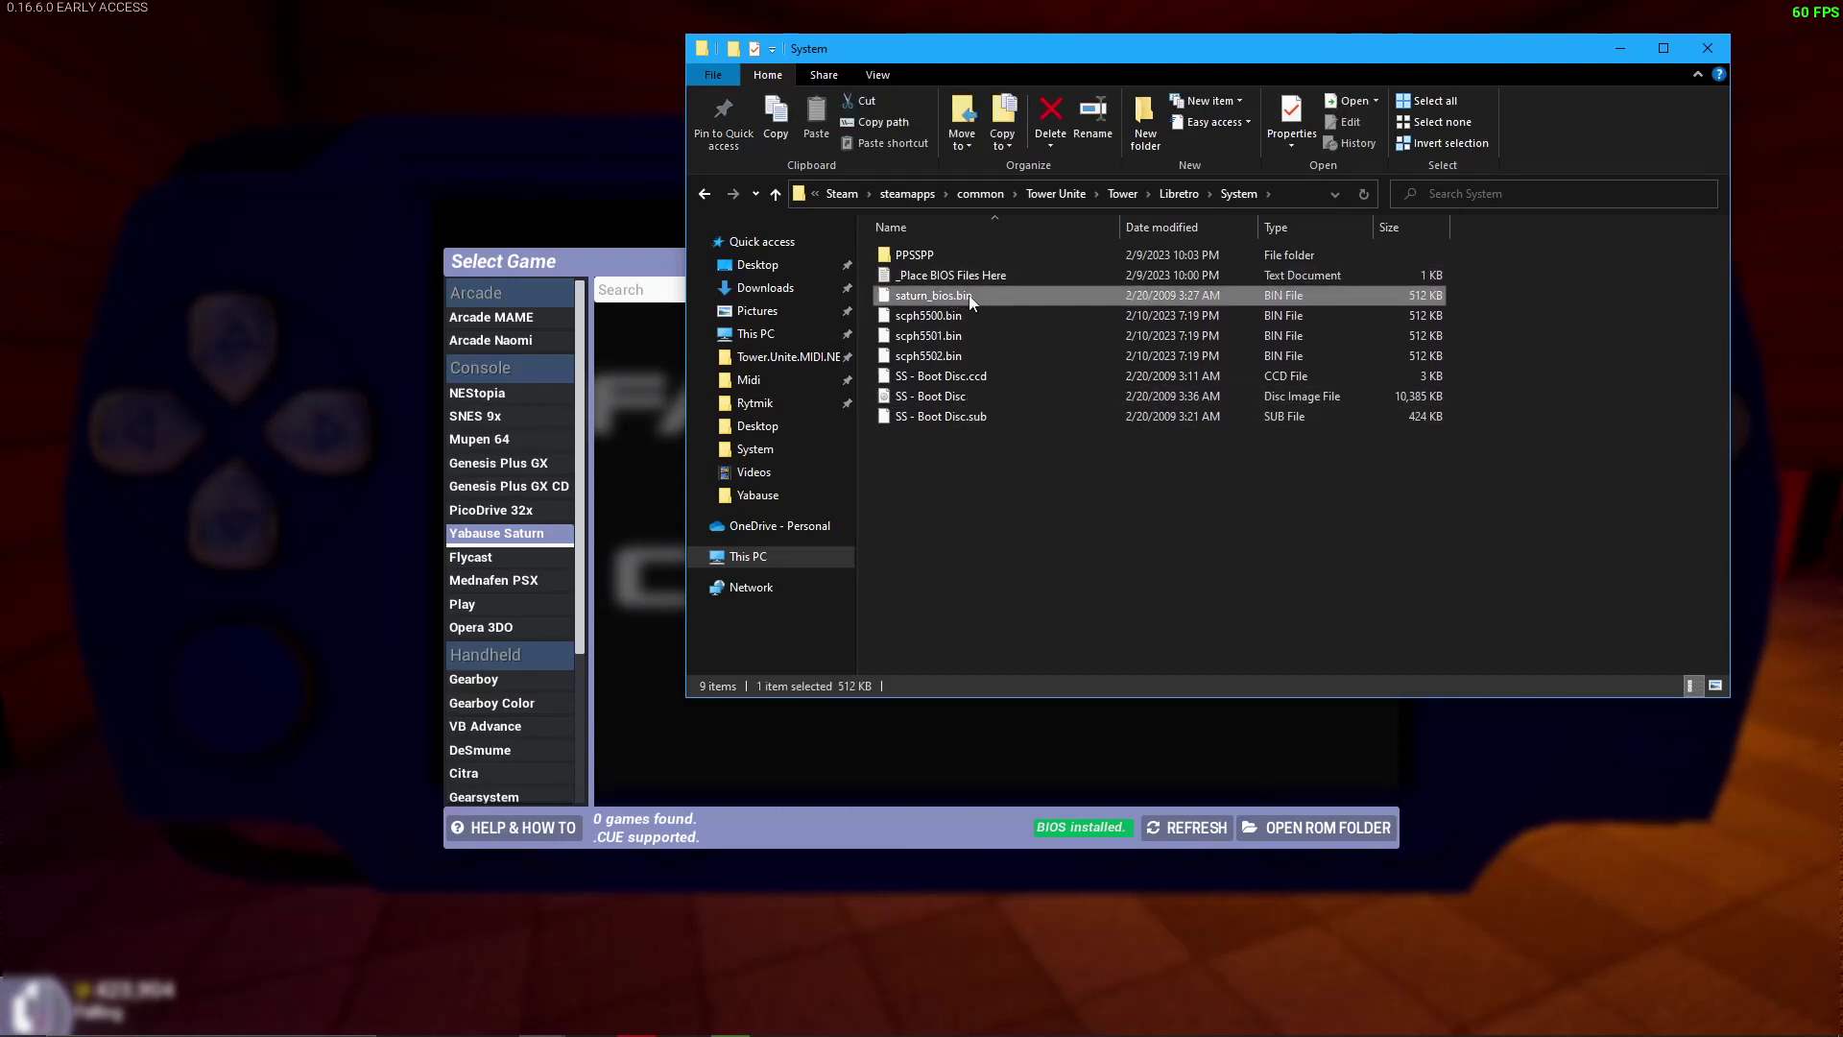
Rename saturn_bios.bin as saturn_bioss.bin and refresh the game selection to check how the BIOS is recognized.
right_click(969, 296)
left_click(1017, 689)
type("s")
key("Return")
left_click(1152, 831)
left_click(1153, 833)
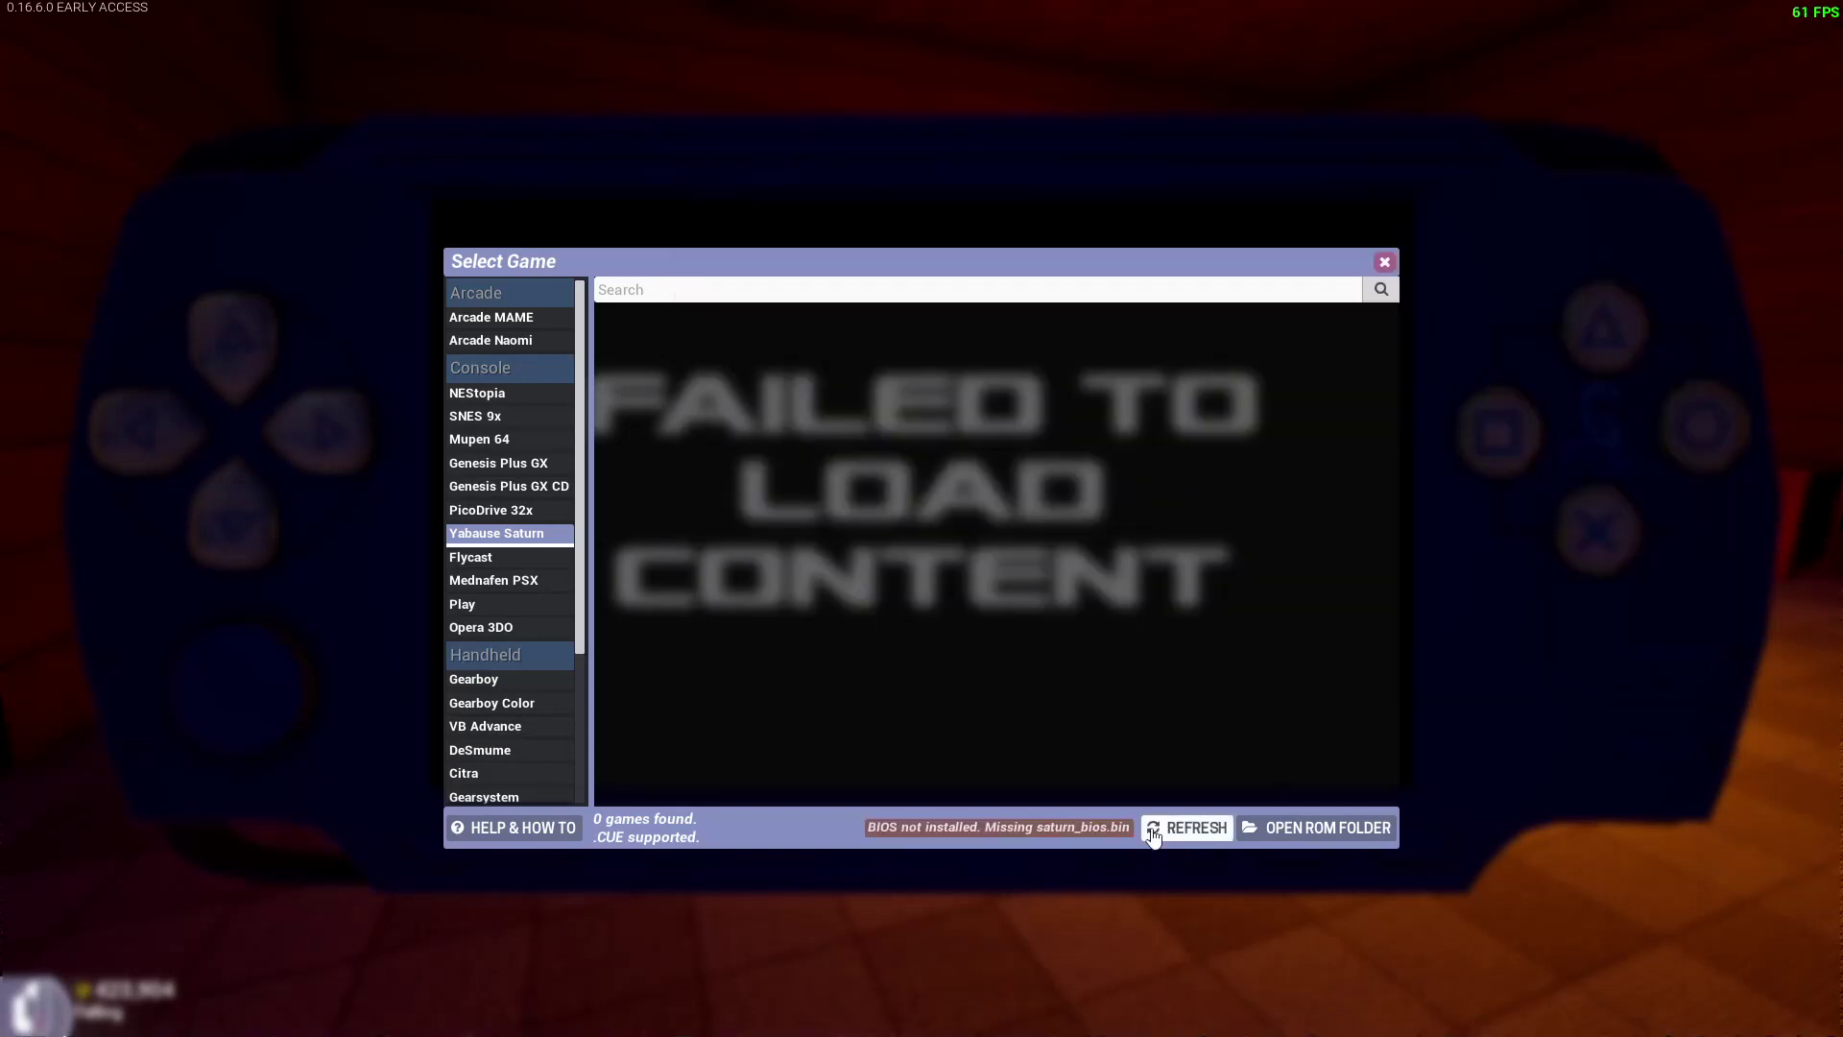
Switch back to the System folder, rename the Saturn BIOS file as saturn_bios.bin and refresh the game selection.
key("alt+Tab")
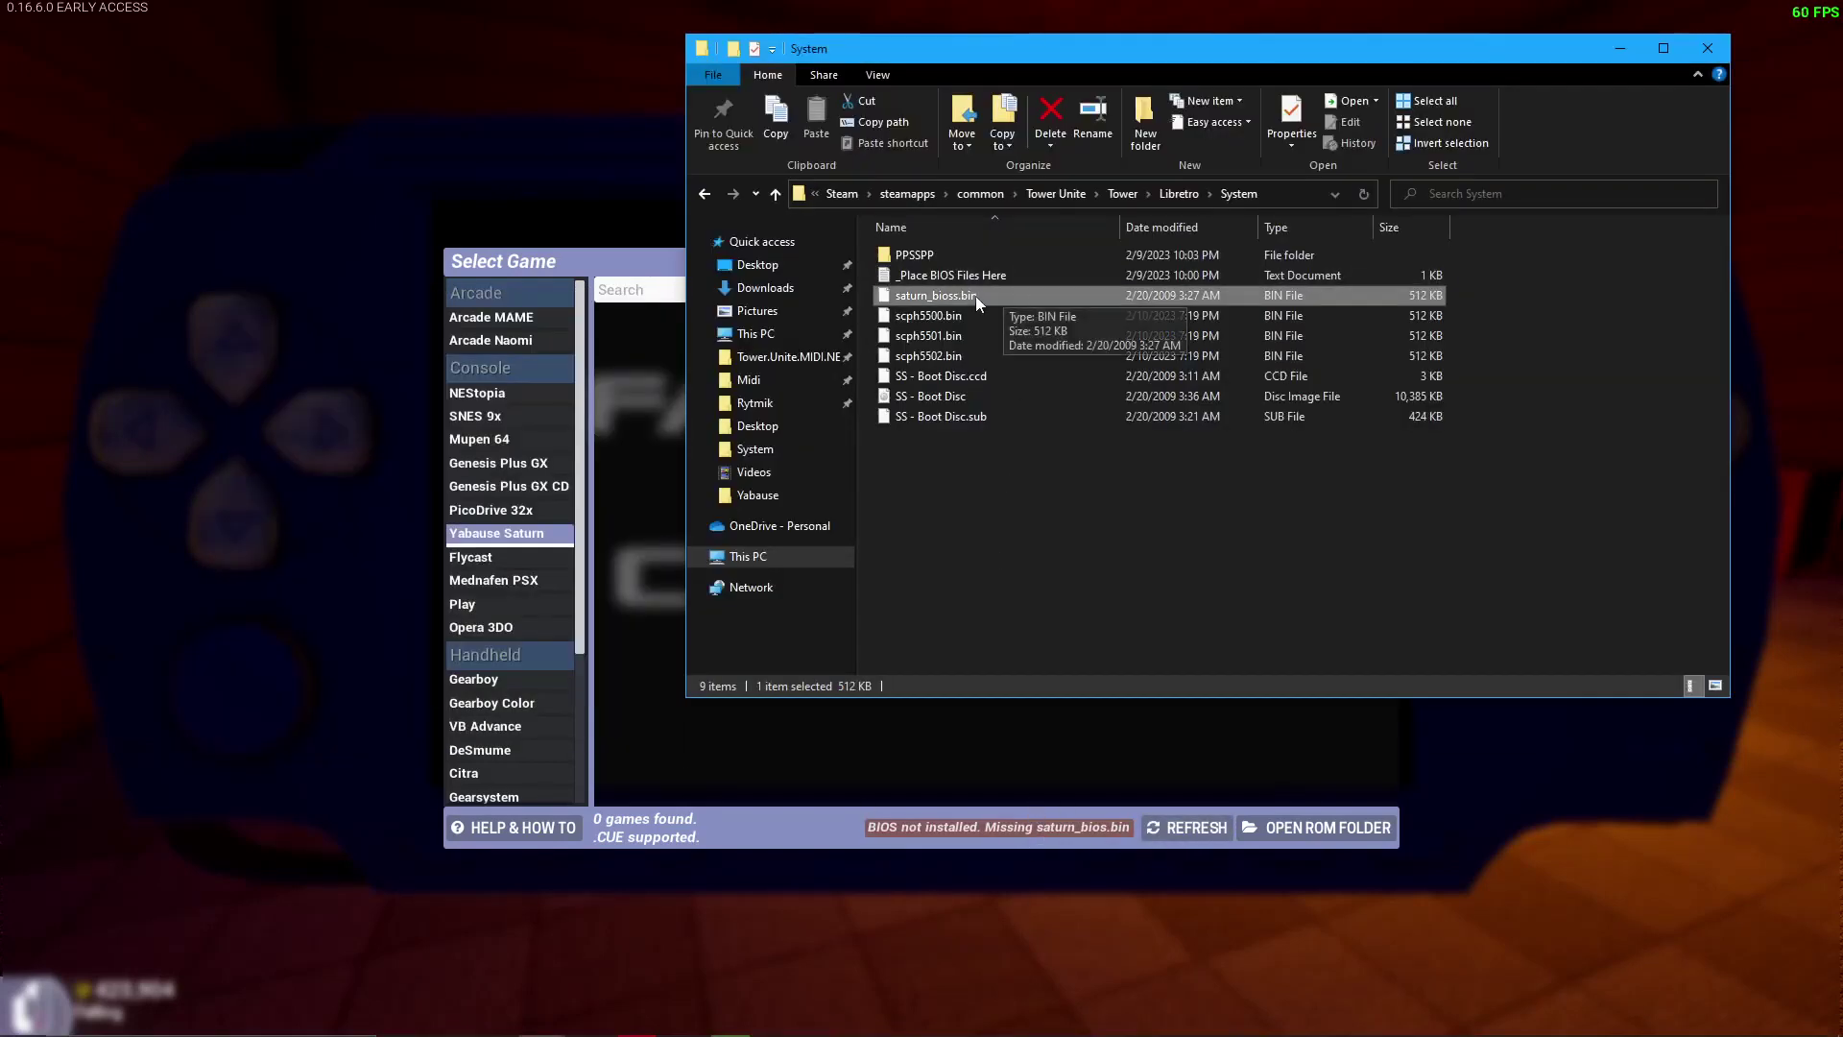
right_click(975, 296)
left_click(1100, 687)
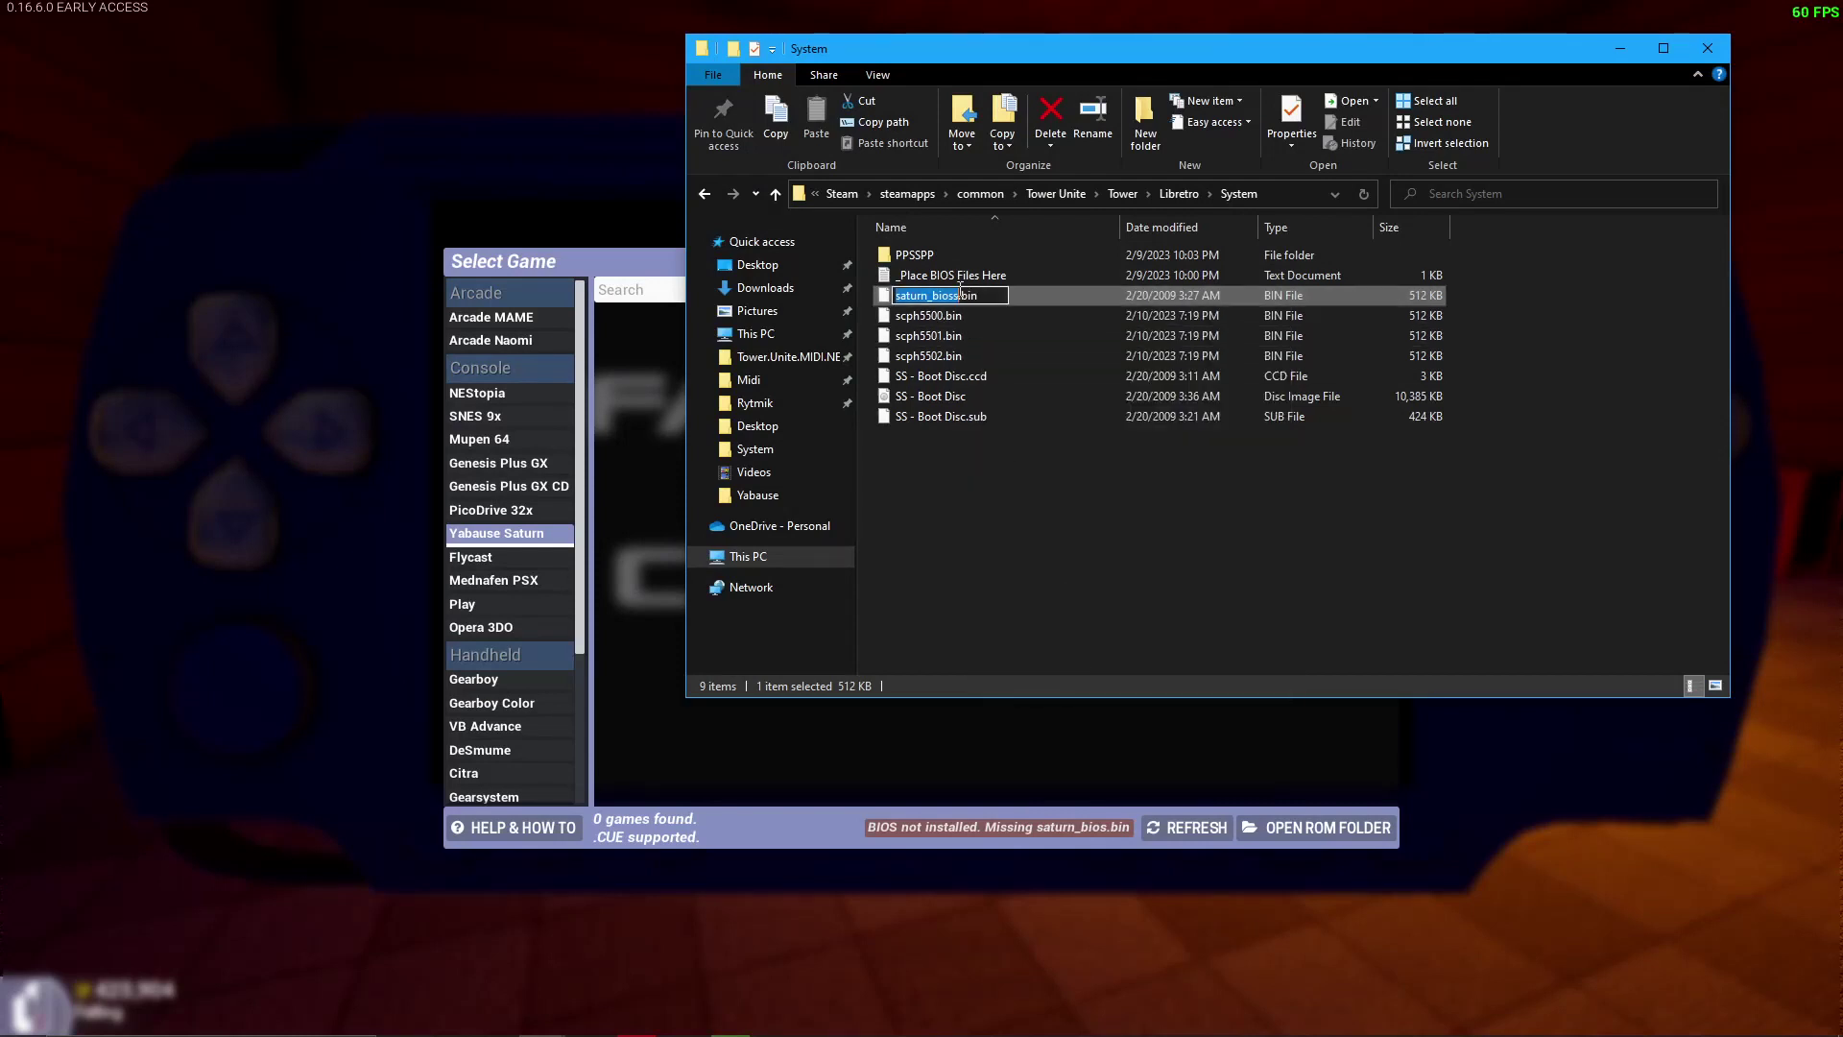
key("Return")
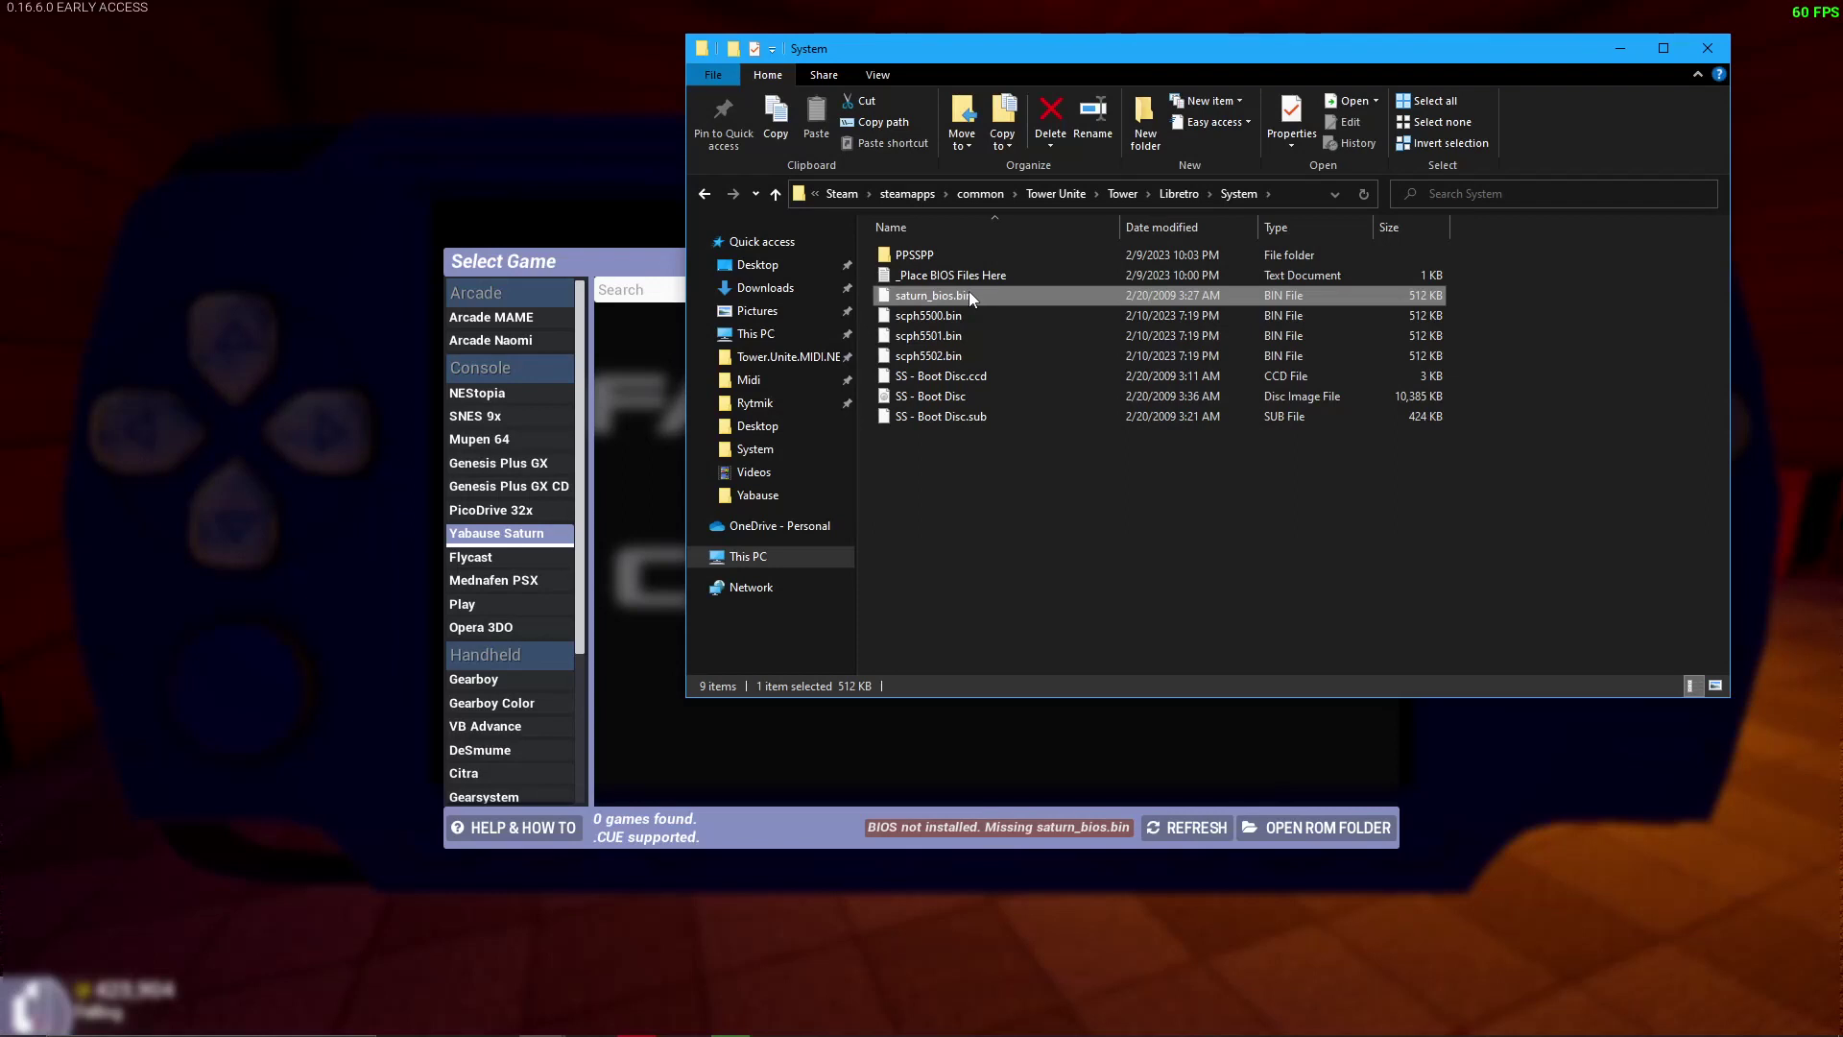
left_click(1179, 827)
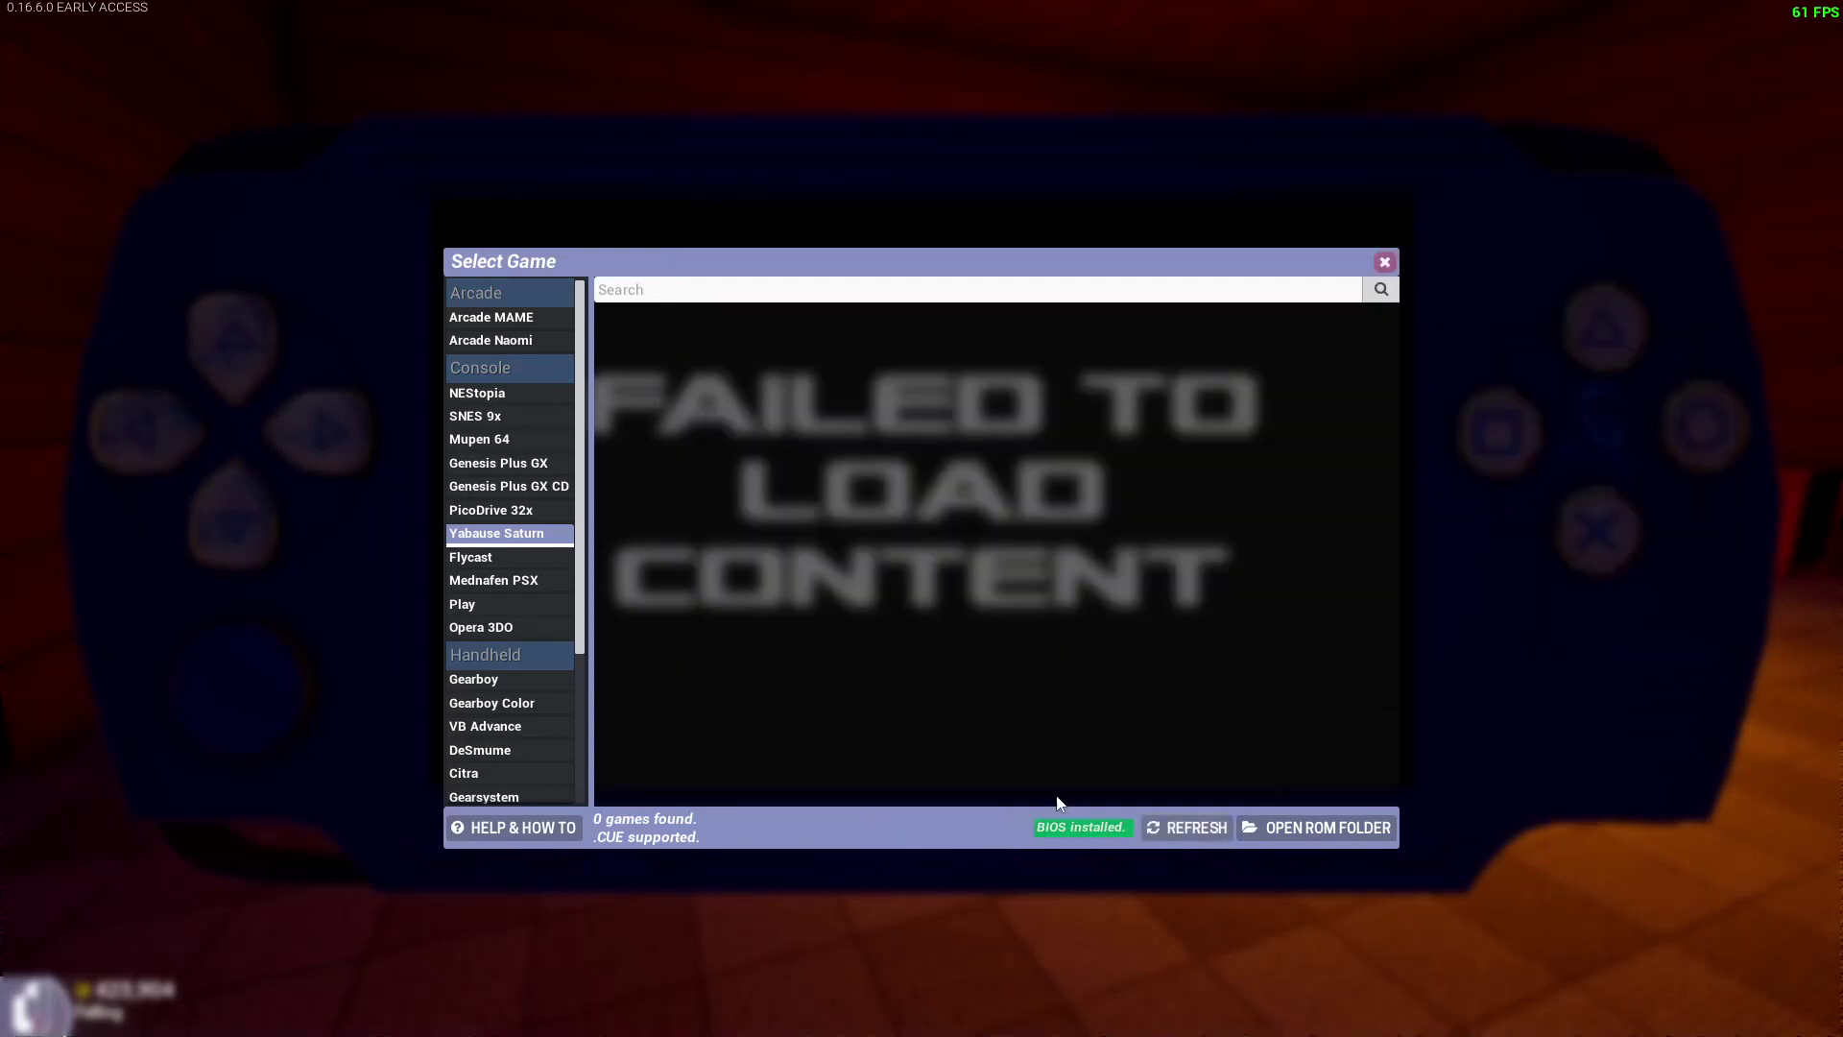
Close the Libretro System folder window and switch to the open Yabause ROM folder.
key("alt+Tab")
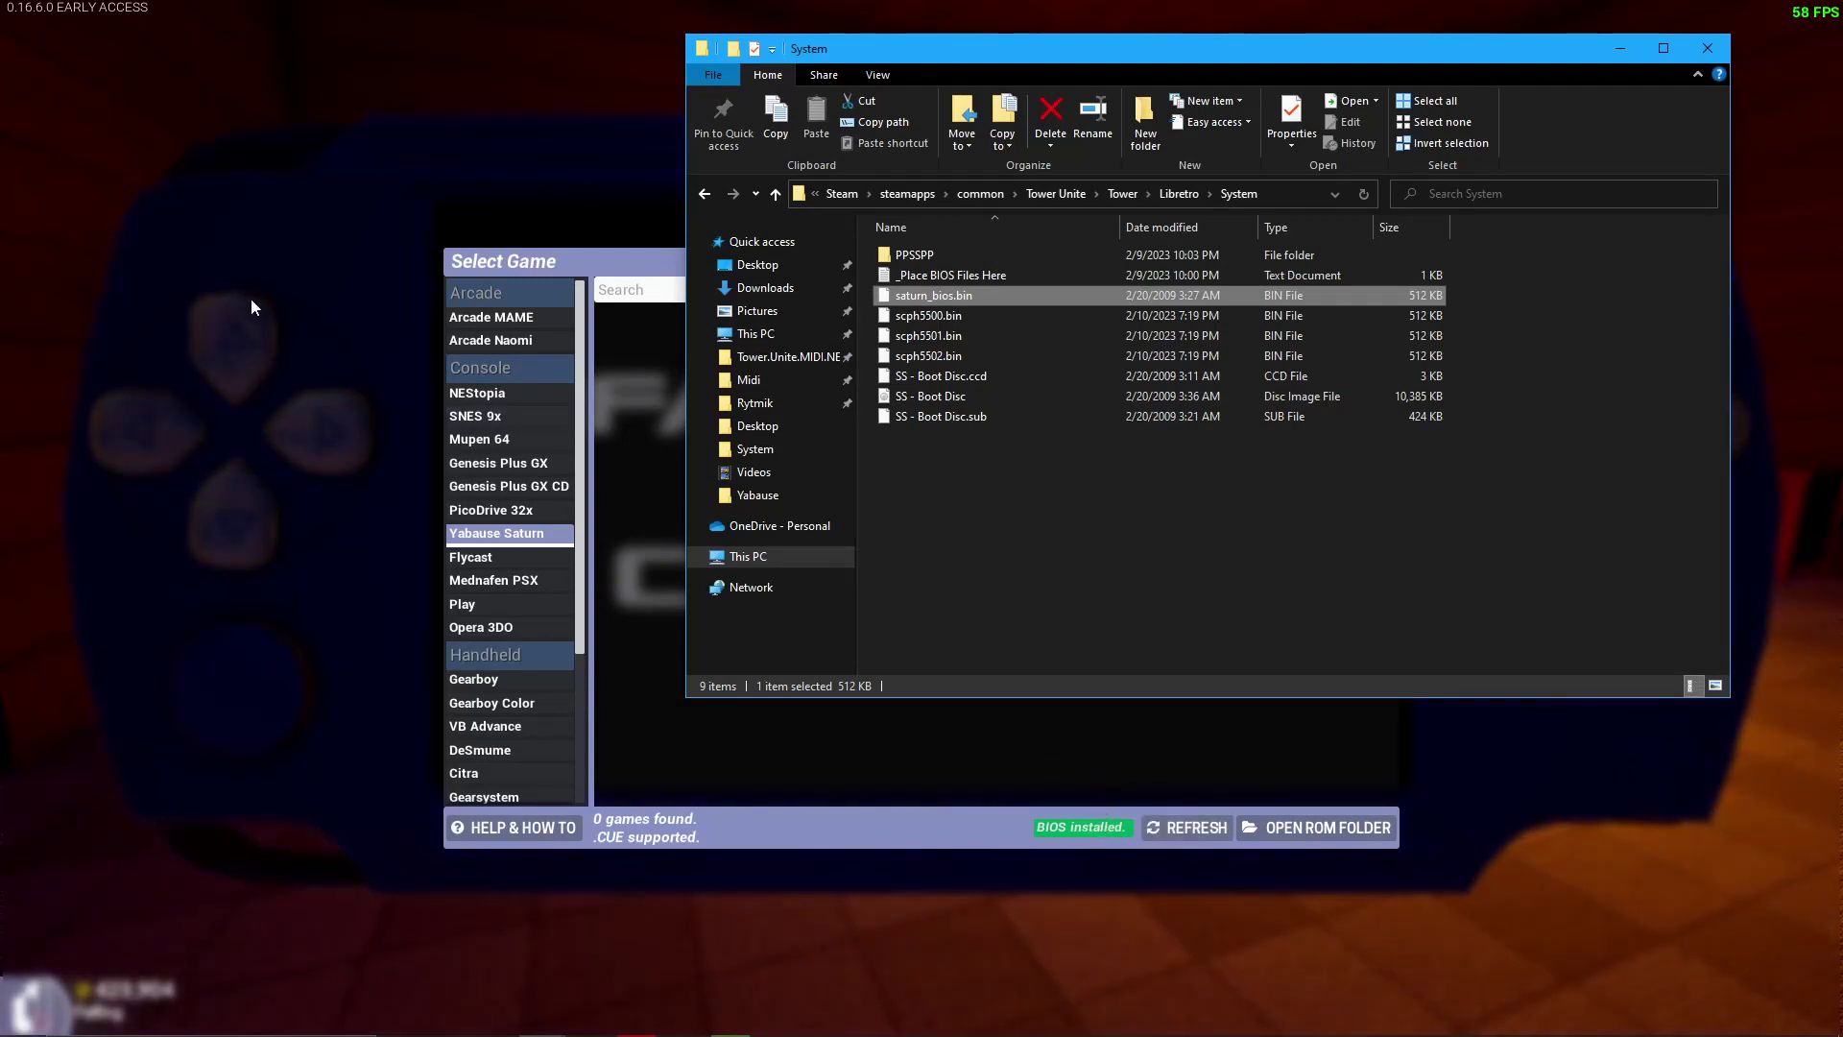
left_click(1718, 49)
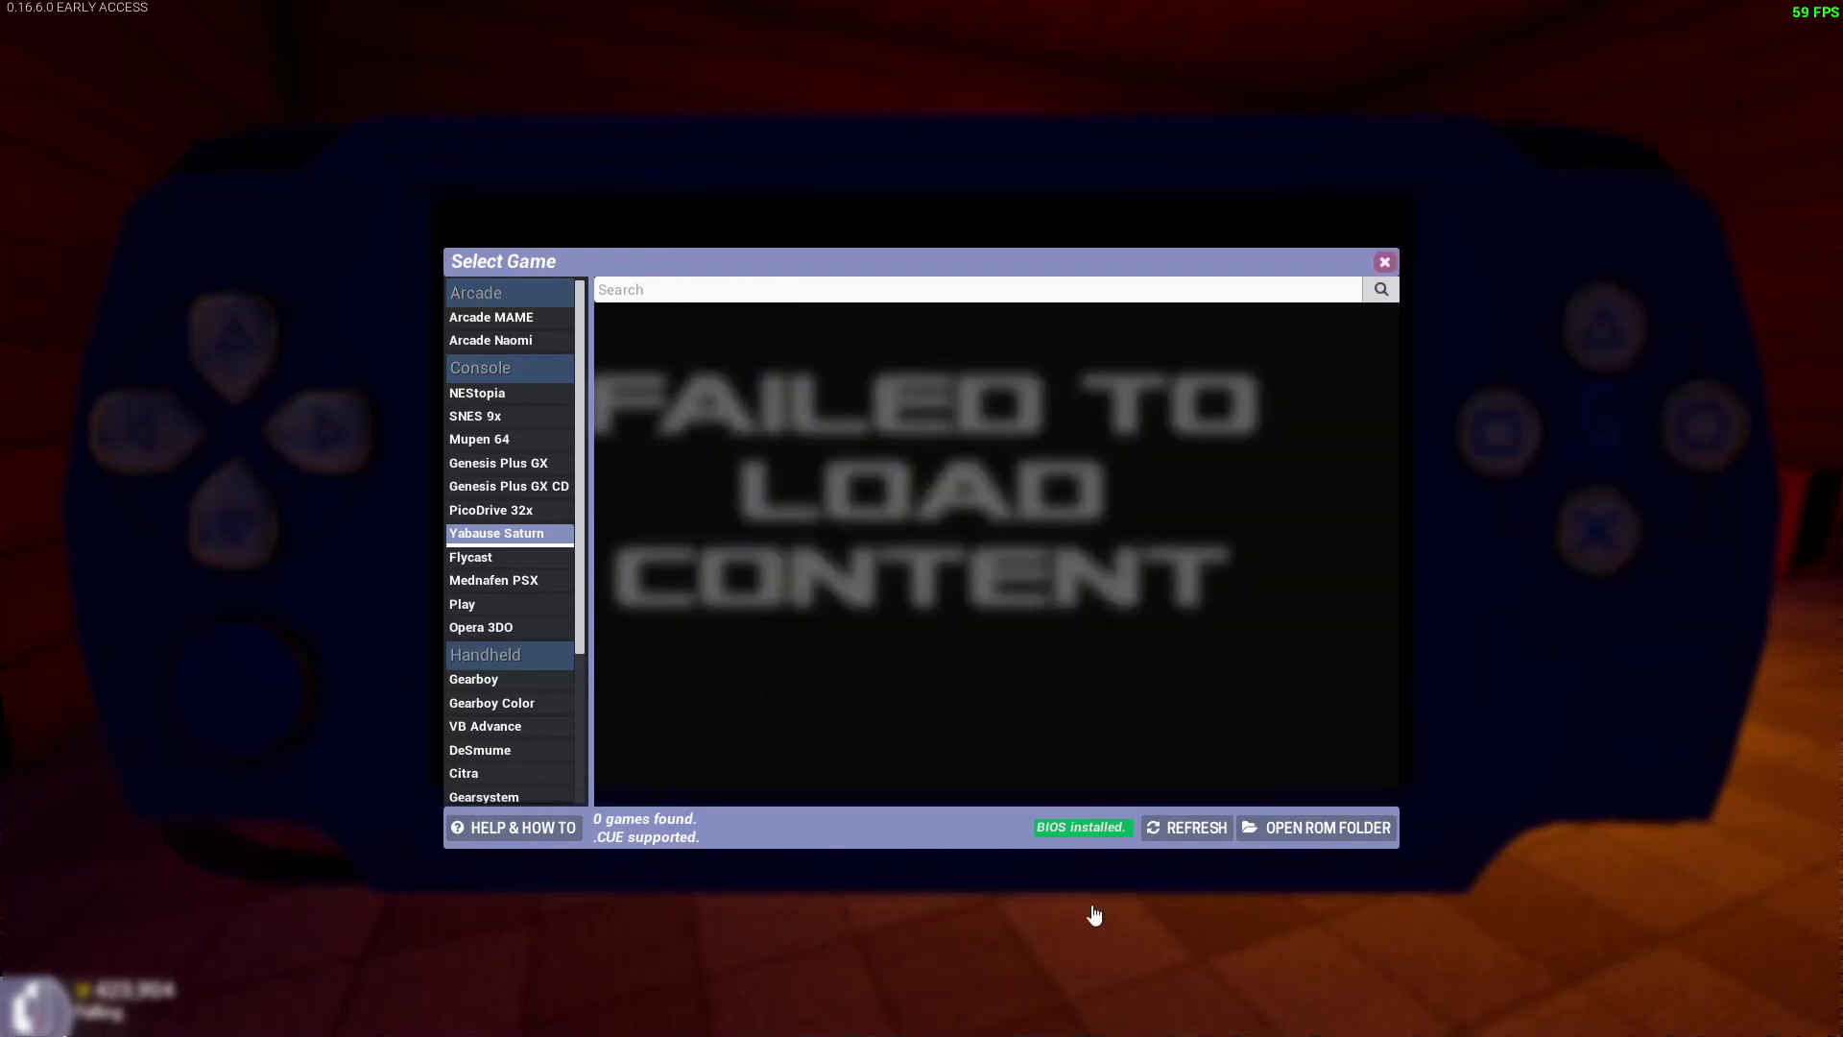
key("alt+Tab")
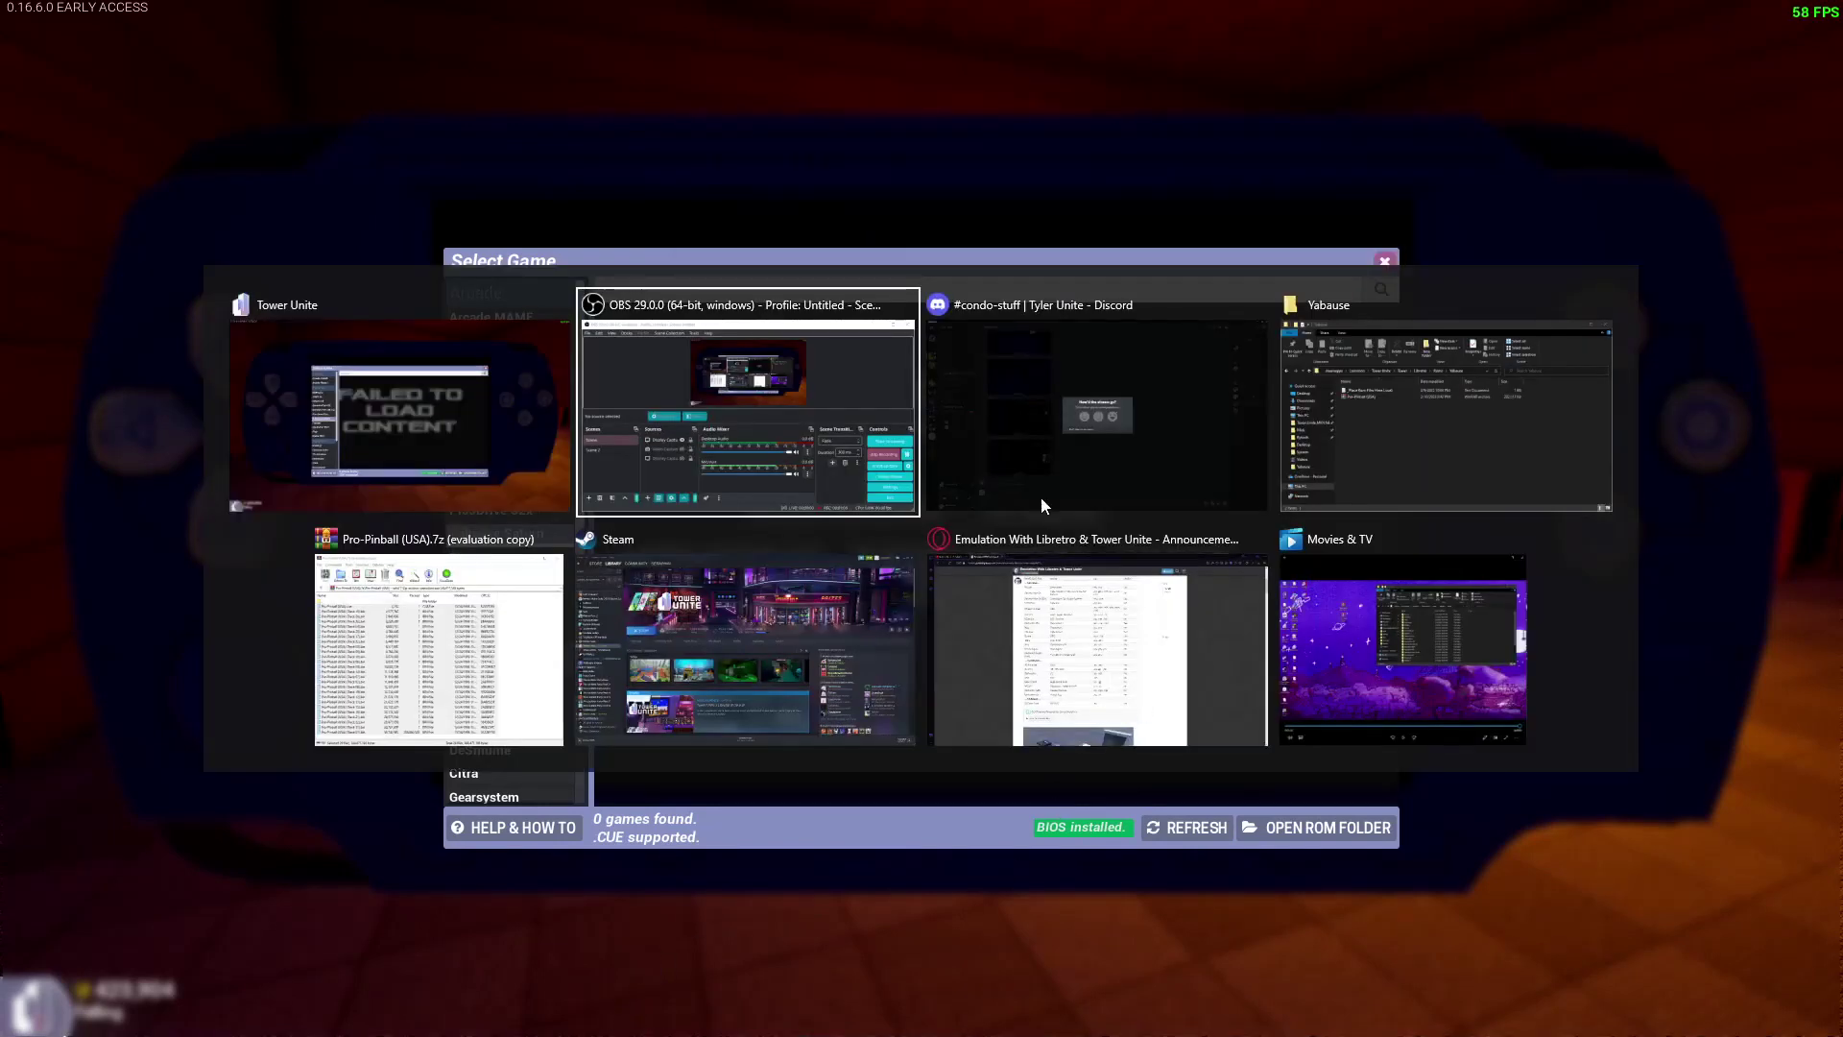
left_click(1378, 395)
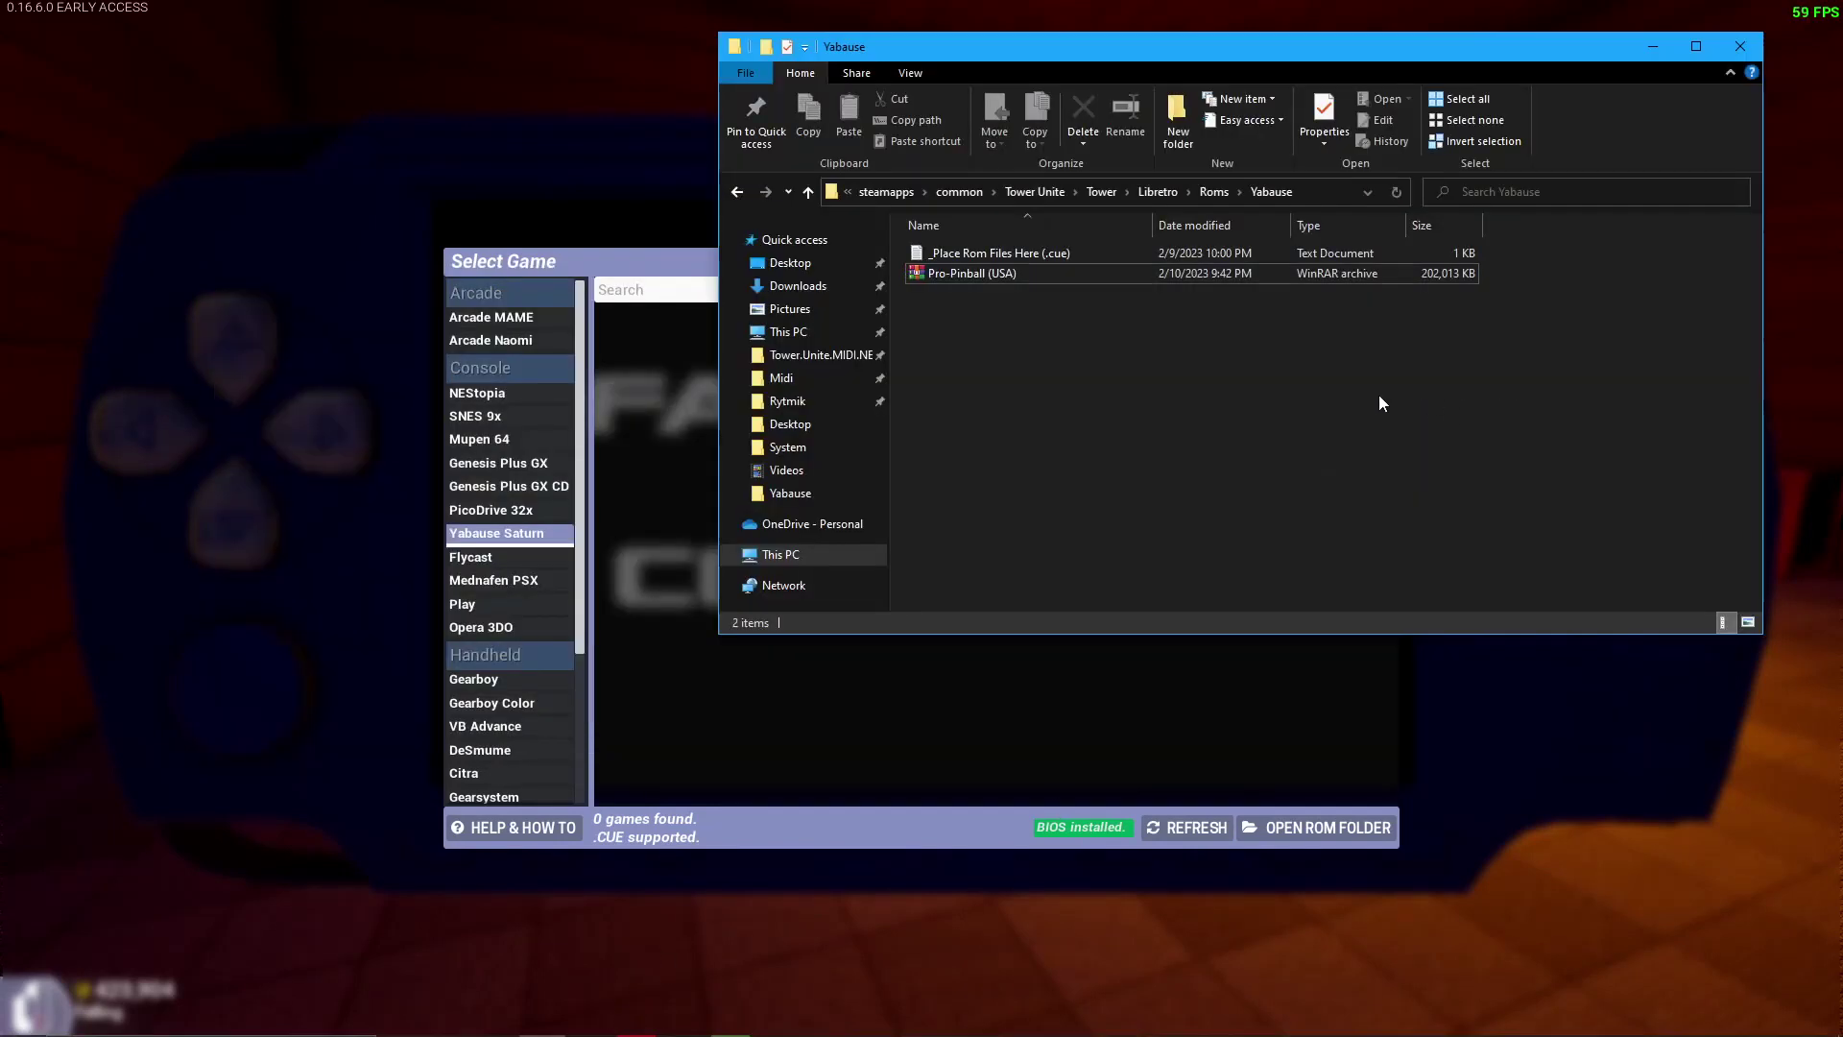
double_click(1040, 276)
left_click(383, 159)
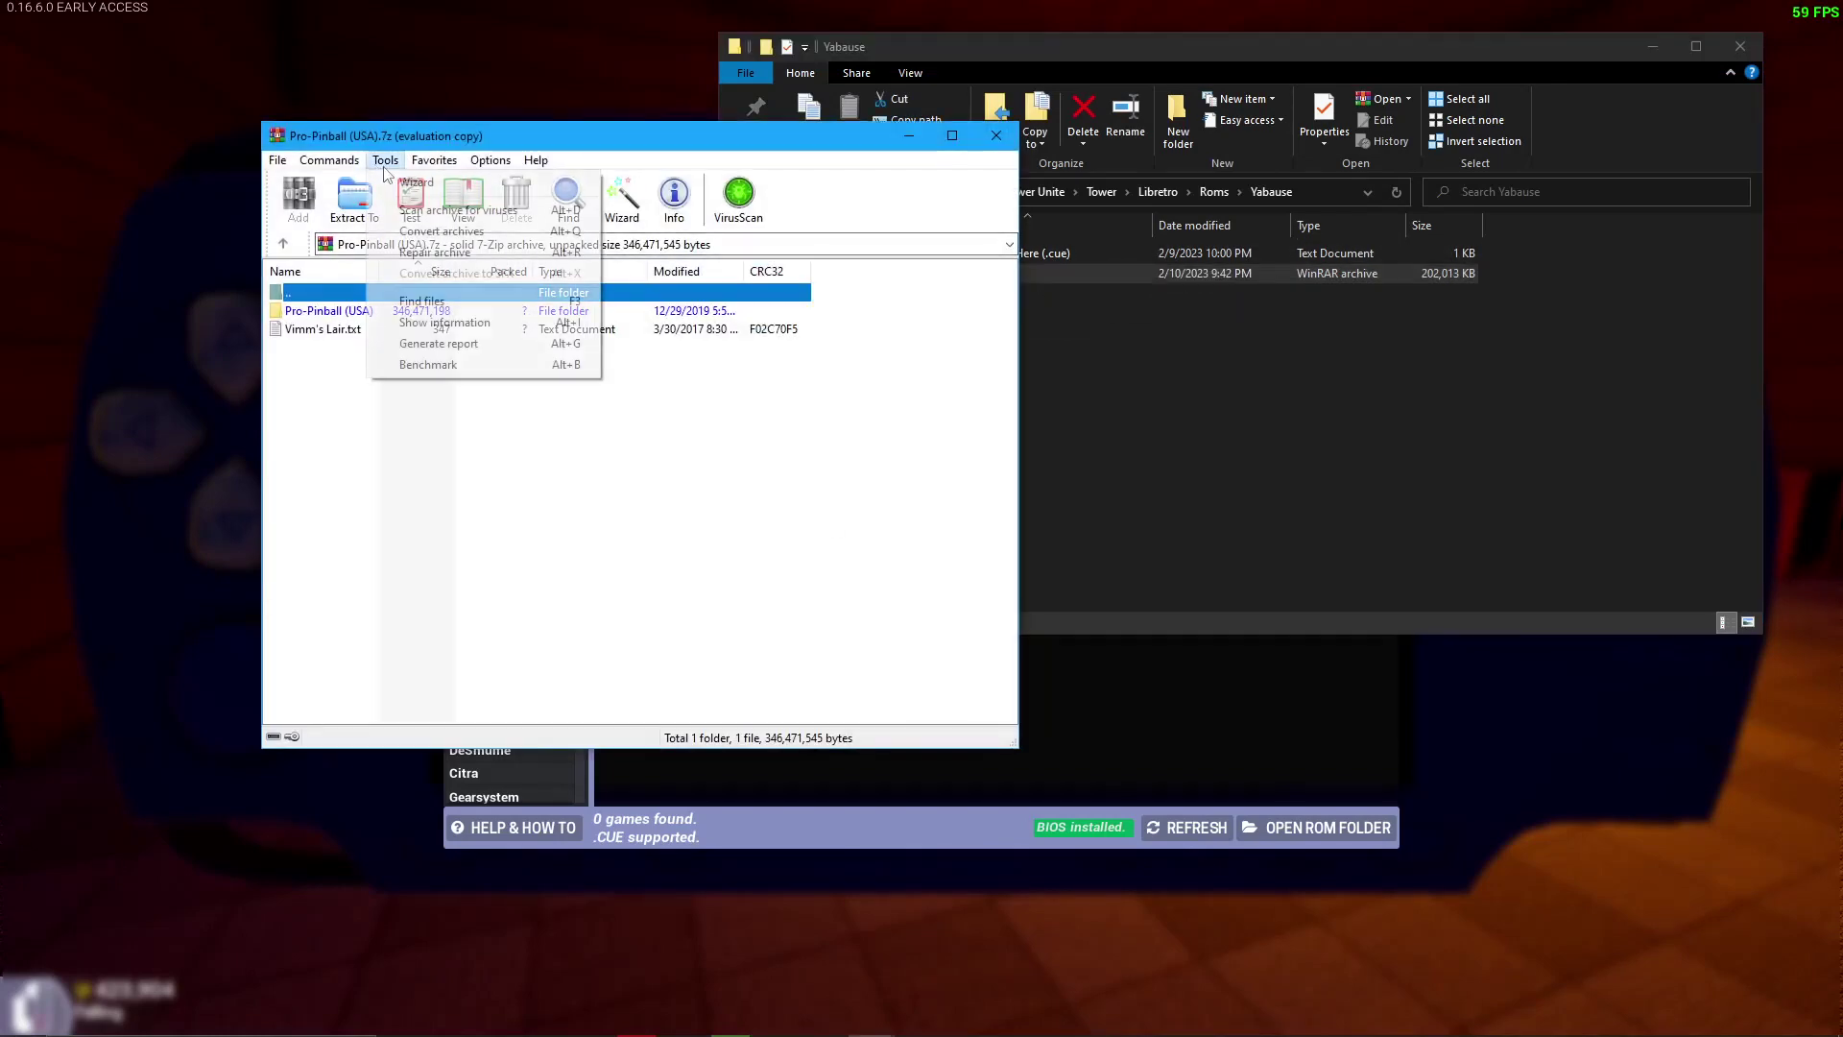
left_click(742, 449)
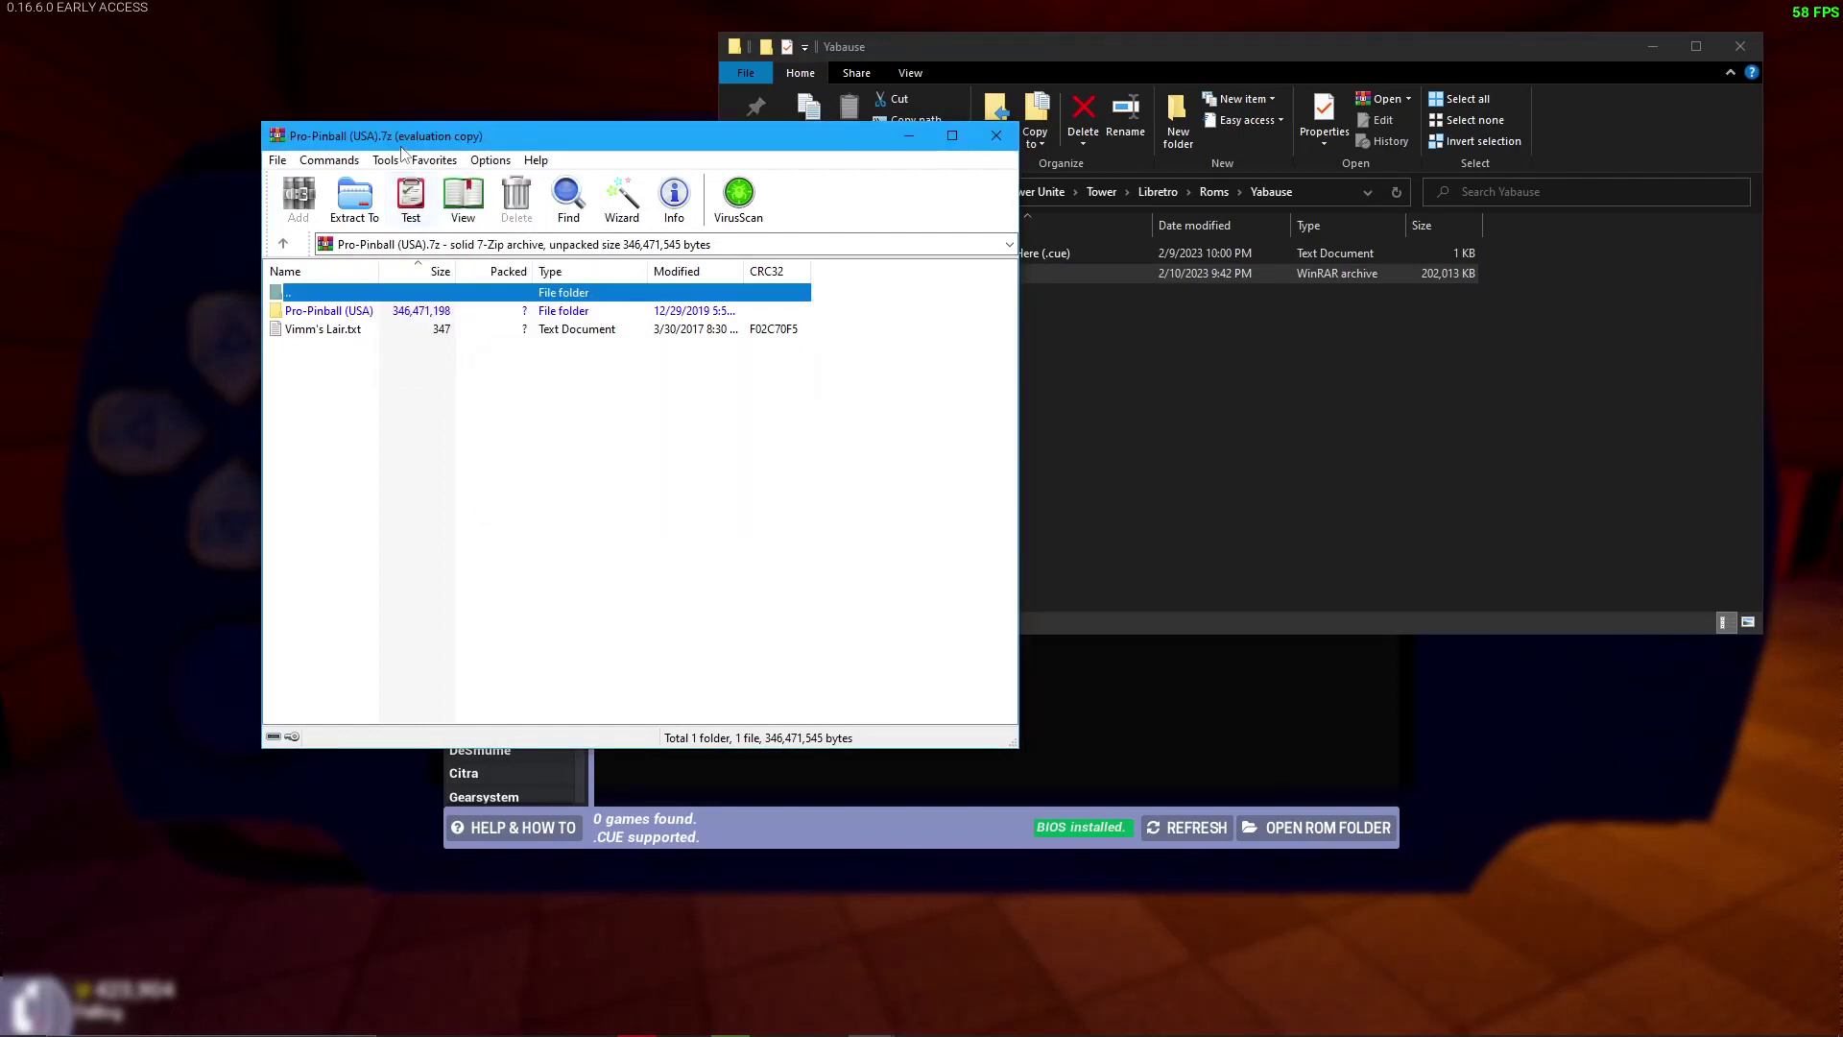
left_click(384, 159)
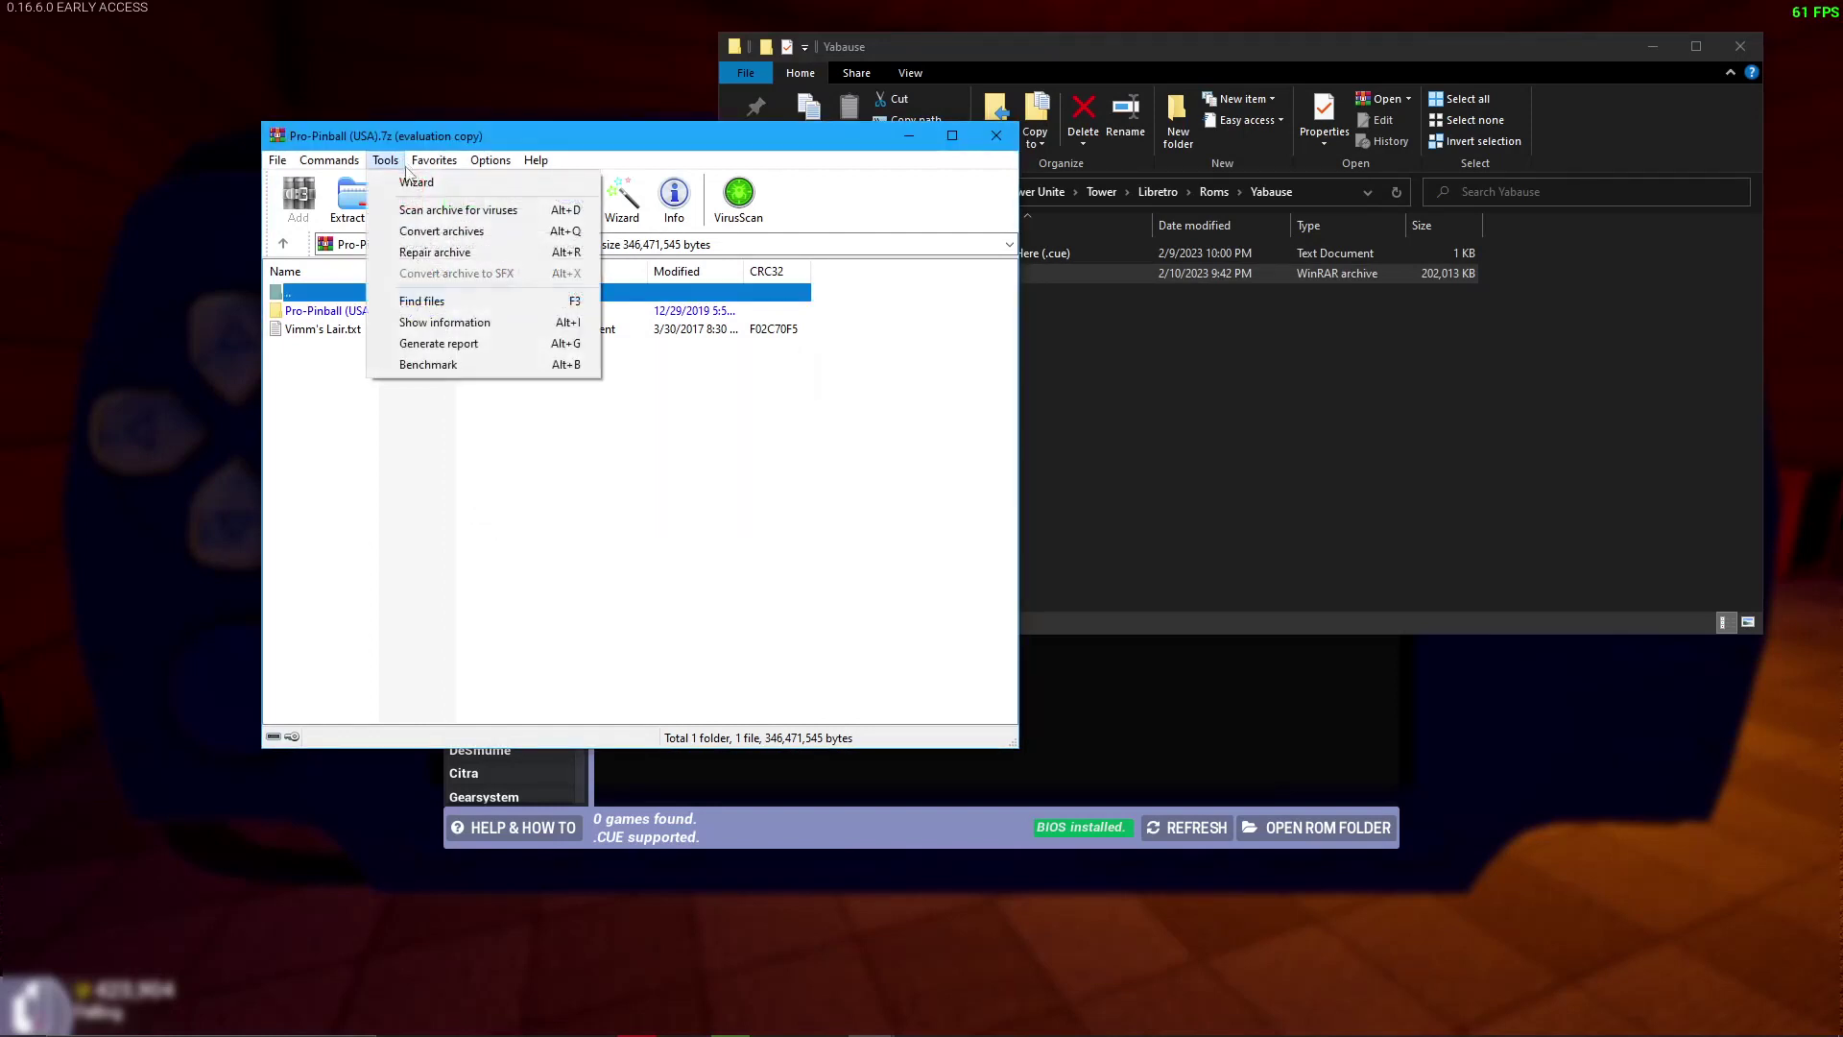
left_click(428, 230)
left_click(870, 233)
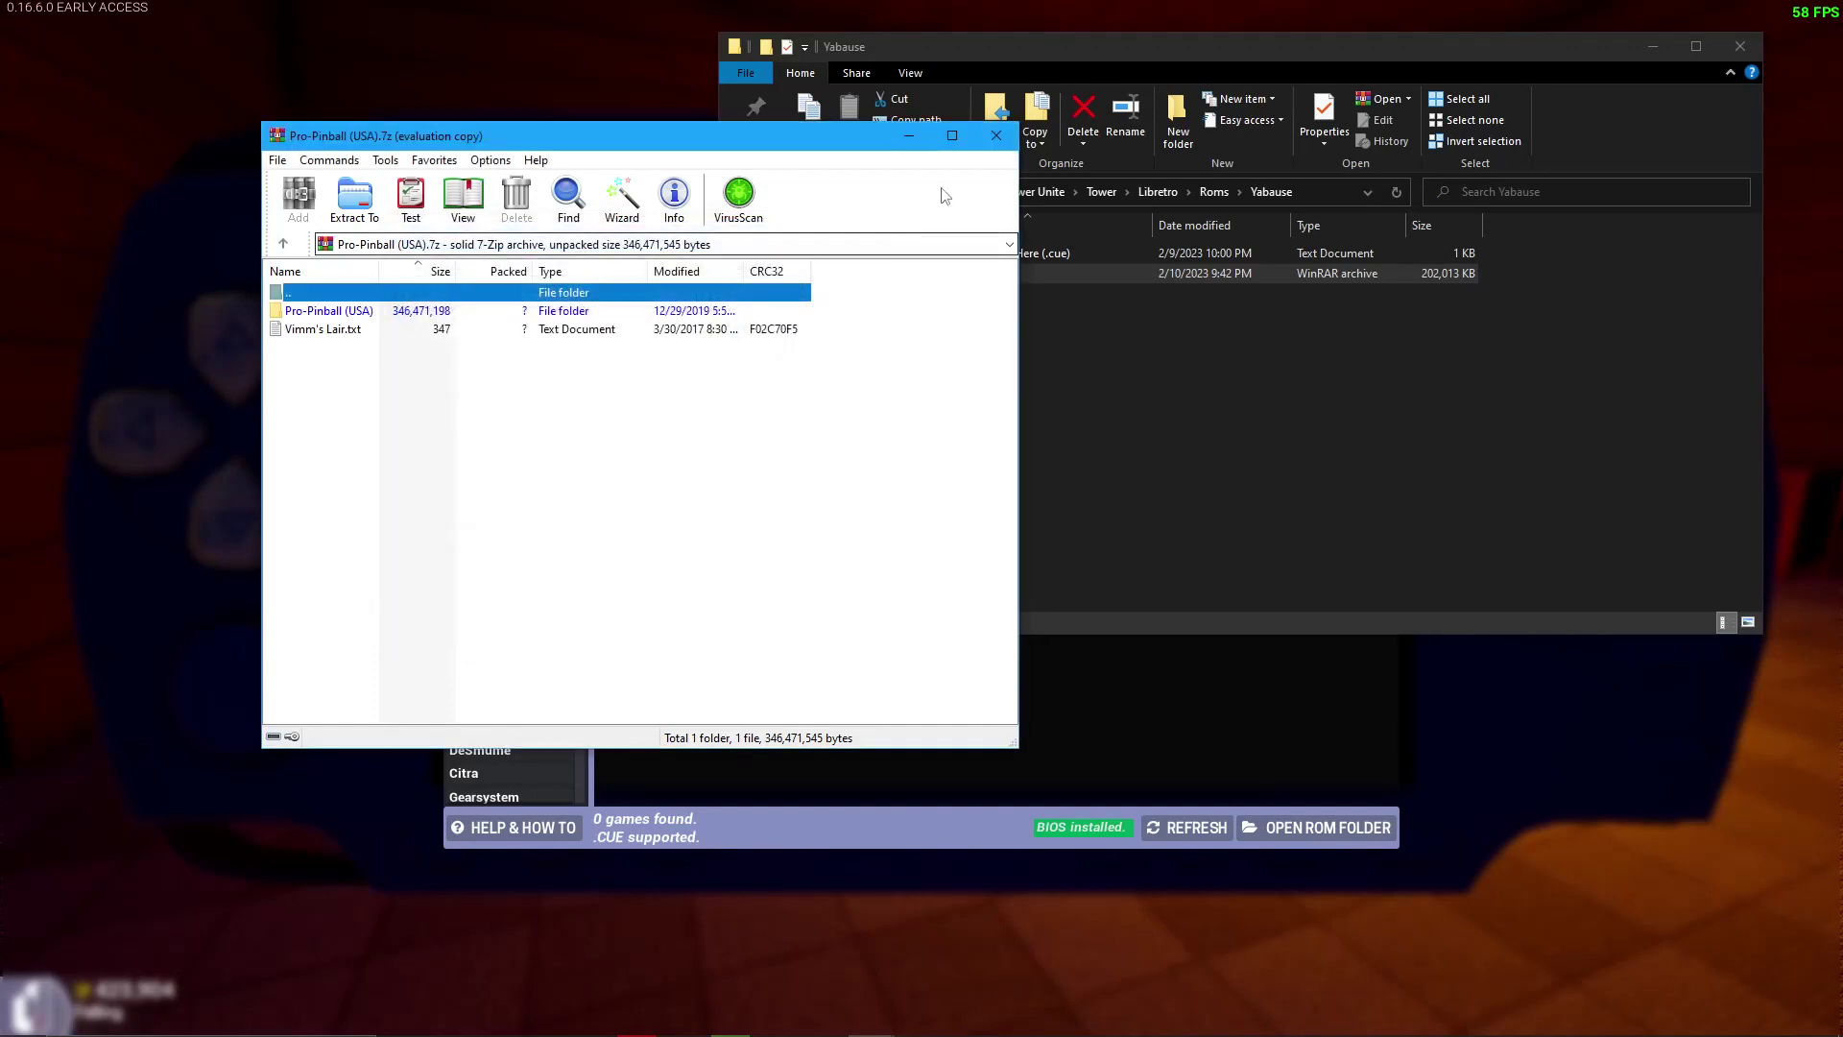
left_click(996, 135)
Open the Pro-Pinball (USA) archive, enter its game folder and widen the Name column to show the full file names.
double_click(919, 275)
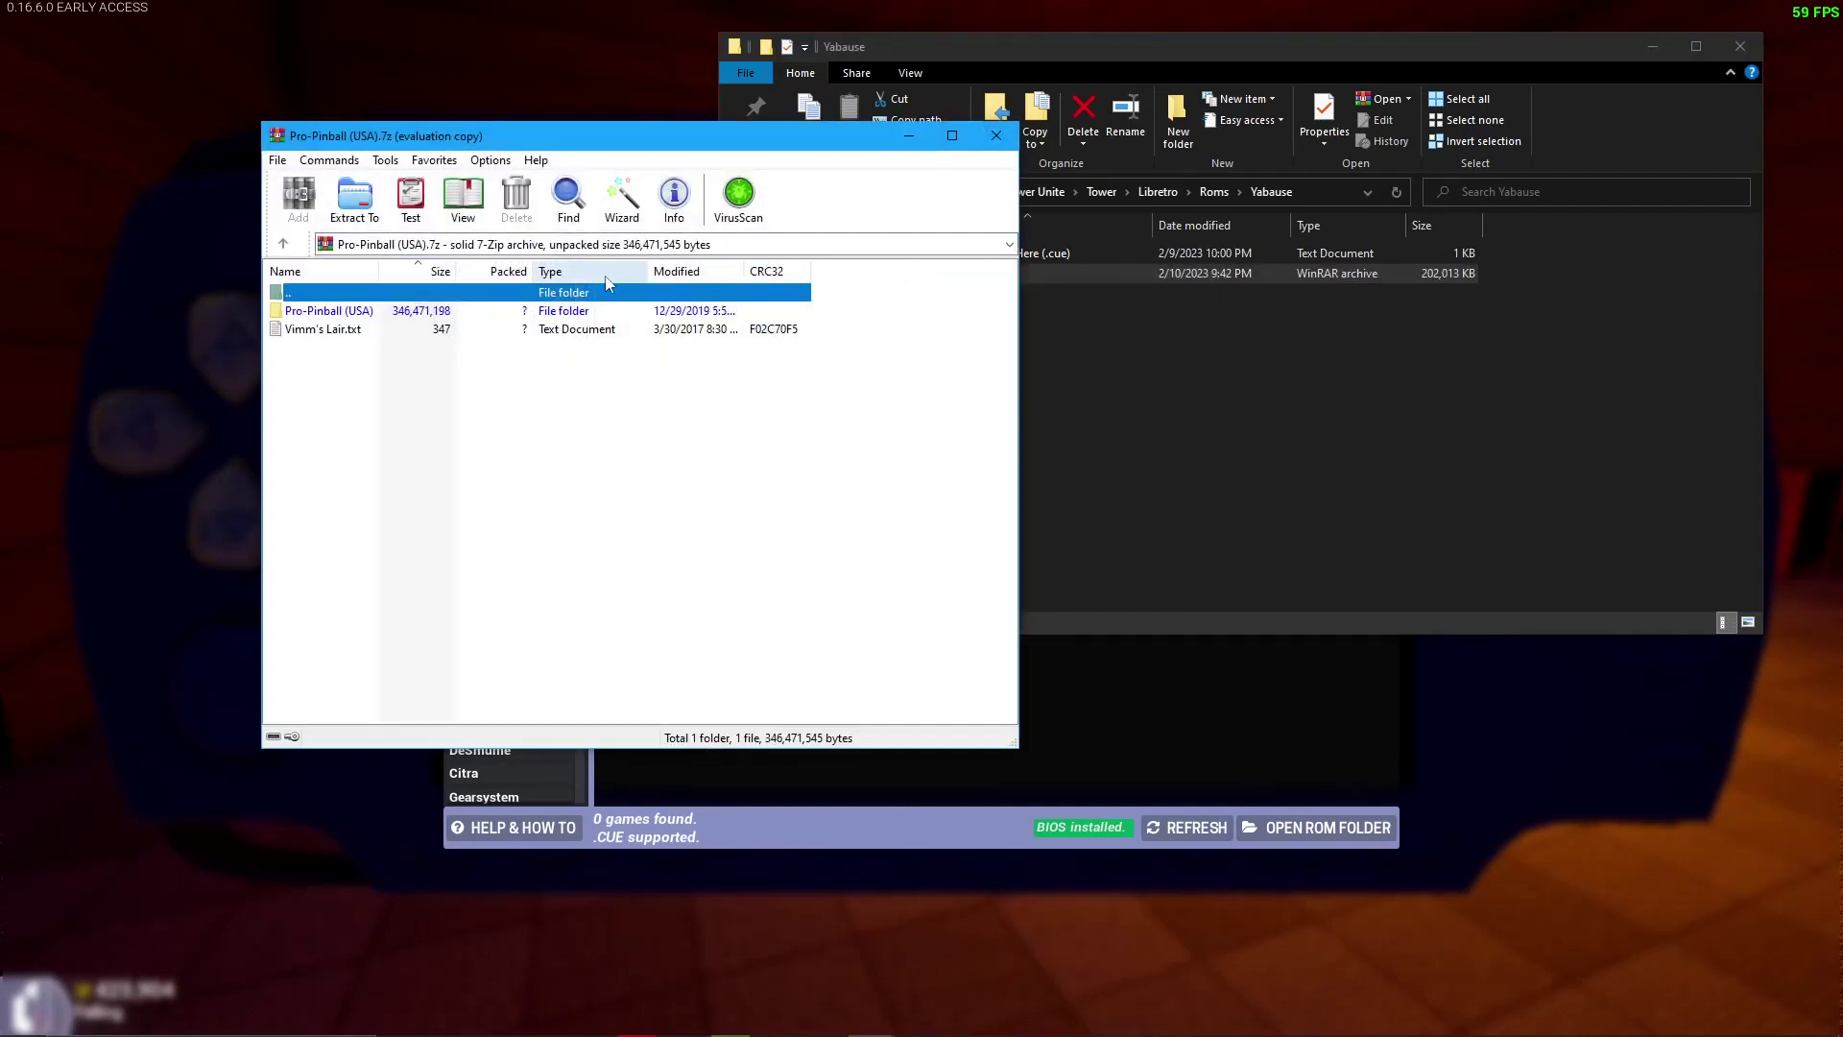
double_click(429, 312)
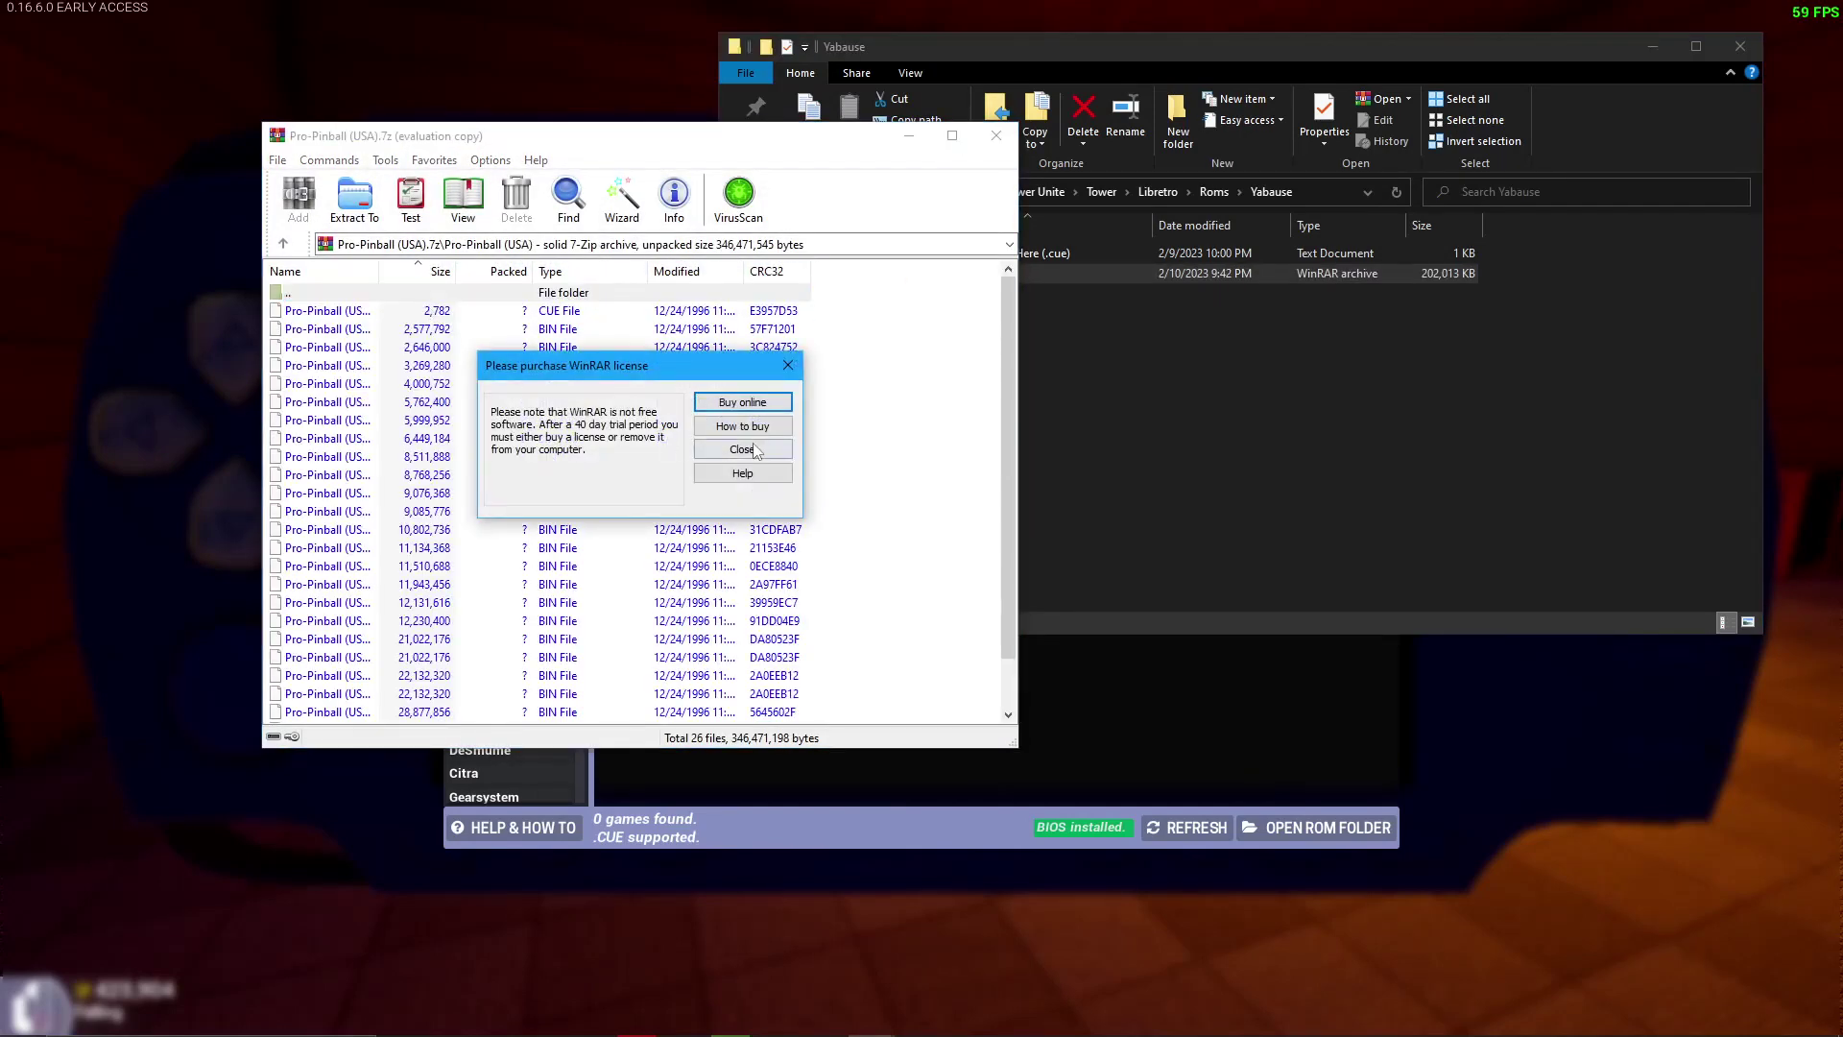
left_click(758, 449)
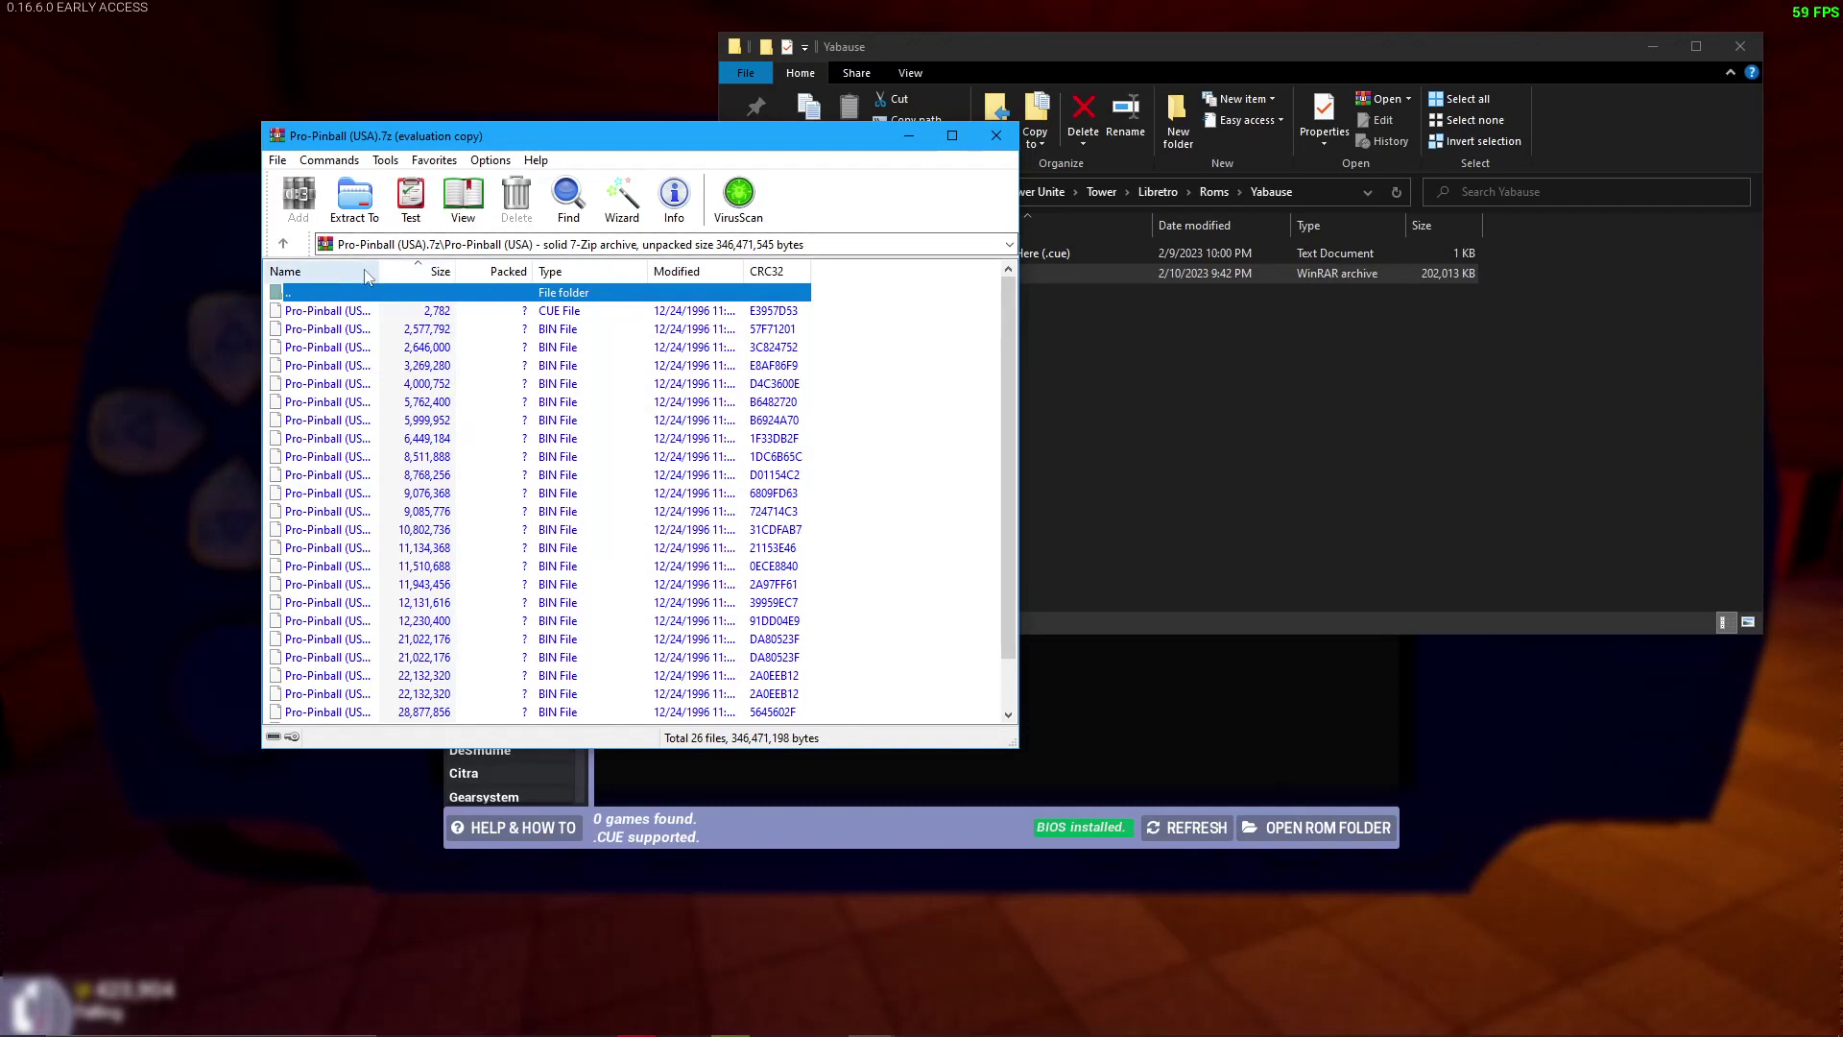
left_click_drag(372, 269, 467, 271)
scroll(471, 382, "down", 1)
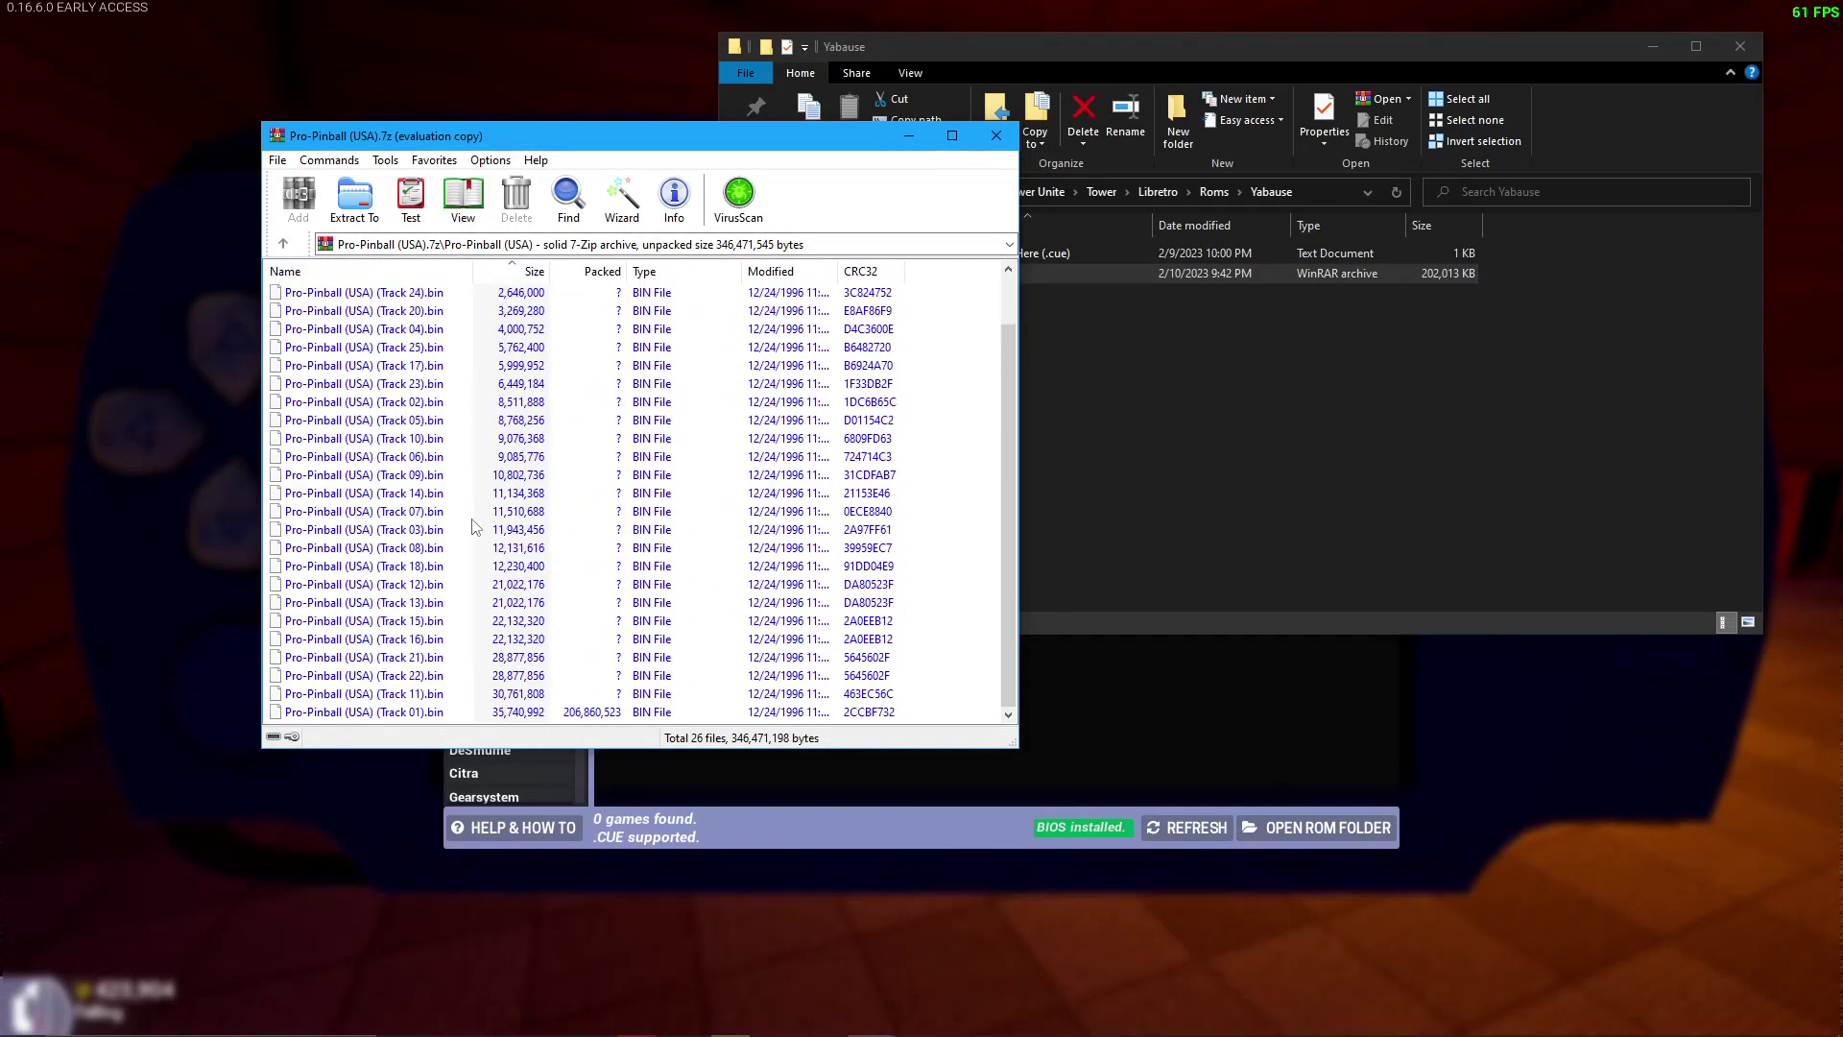
scroll(471, 388, "up", 1)
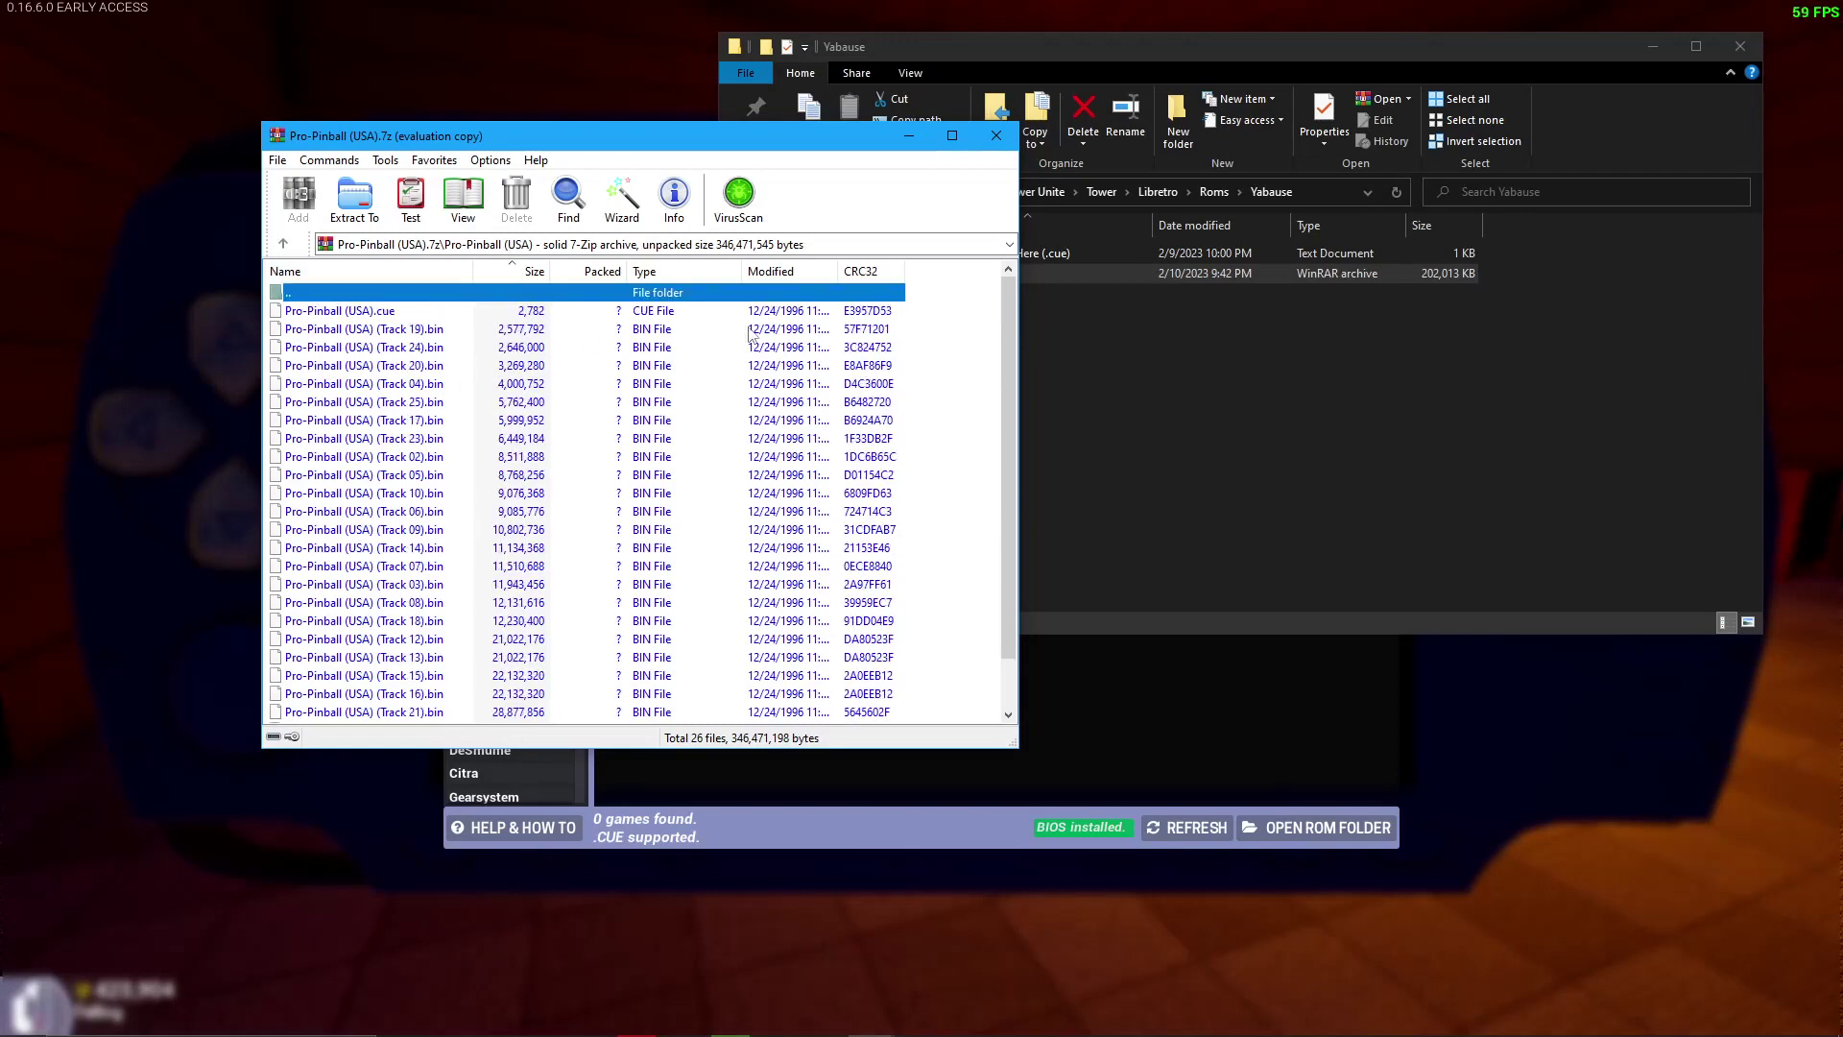
Extract all the Pro-Pinball CUE and BIN files from the archive into the Yabause ROM folder and close the archive.
left_click_drag(910, 321, 638, 724)
scroll(745, 601, "down", 1)
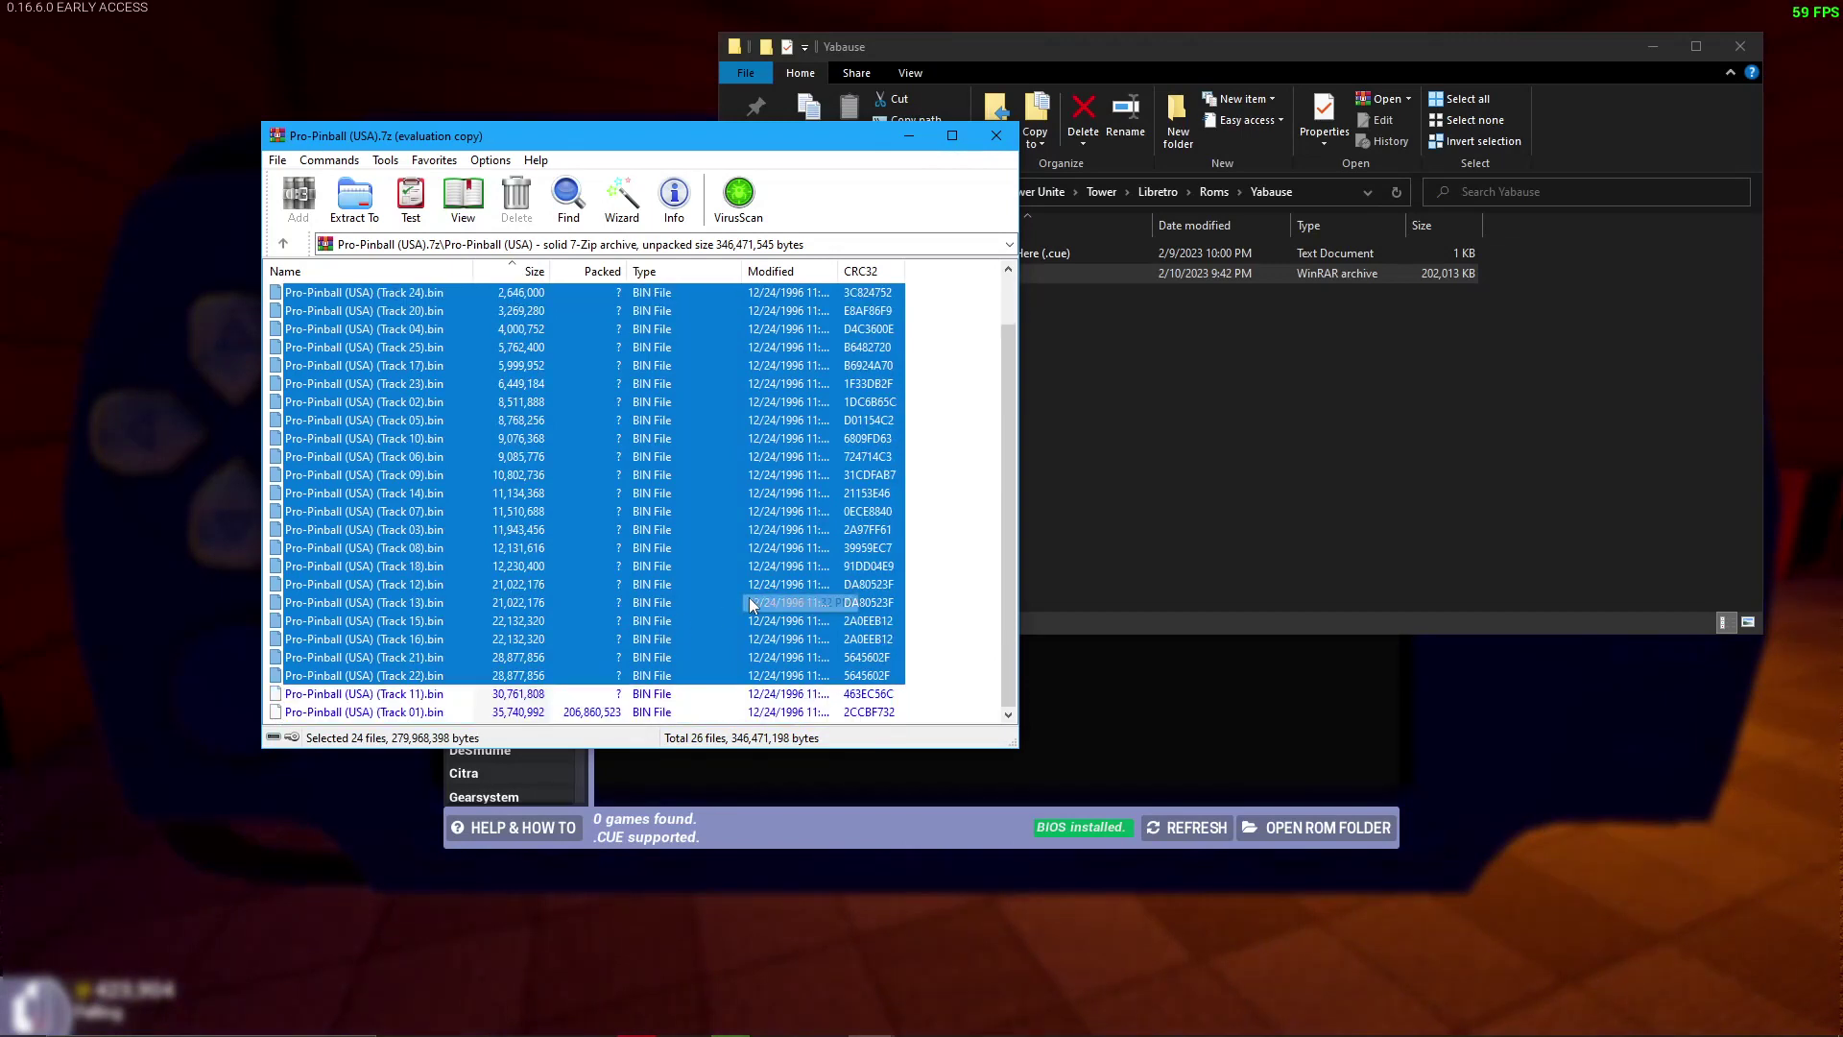
left_click_drag(761, 702, 769, 711)
left_click_drag(1434, 482, 1438, 481)
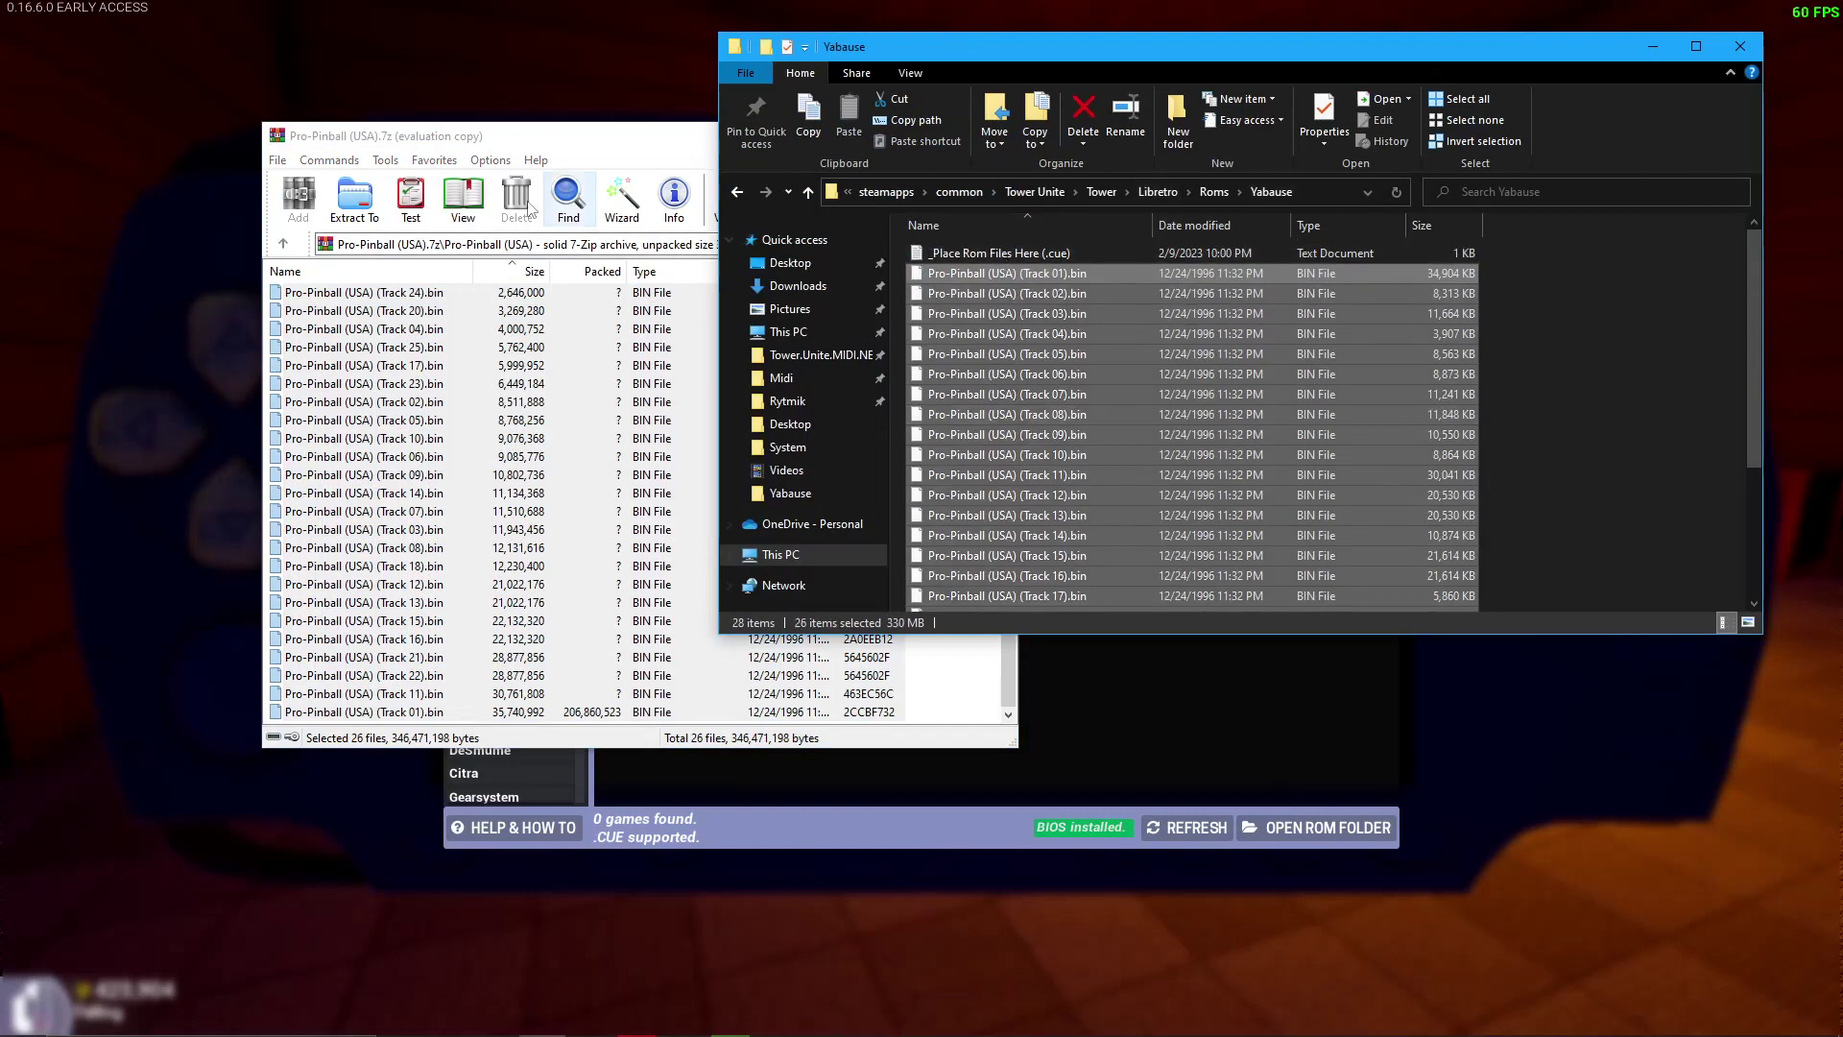
left_click(578, 163)
left_click(995, 135)
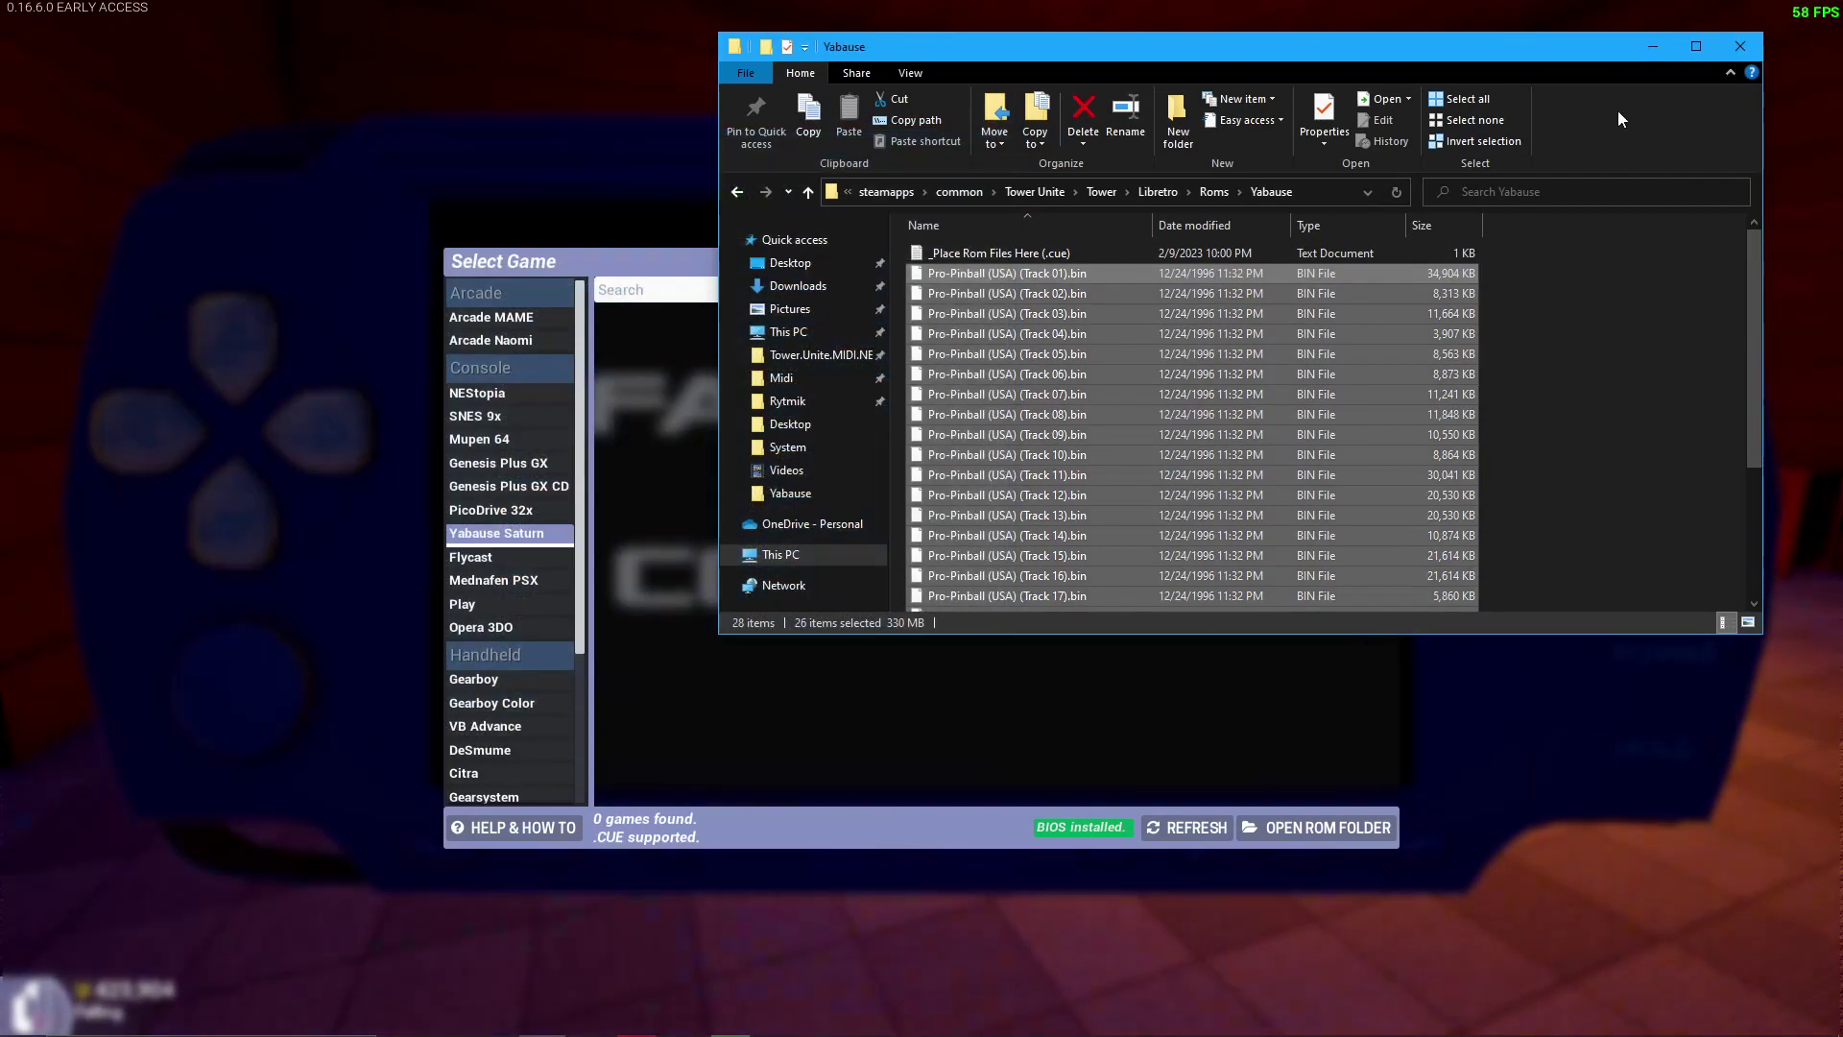
Return to Tower Unite, refresh the Yabause Saturn game list and launch Pro-Pinball.
left_click(960, 761)
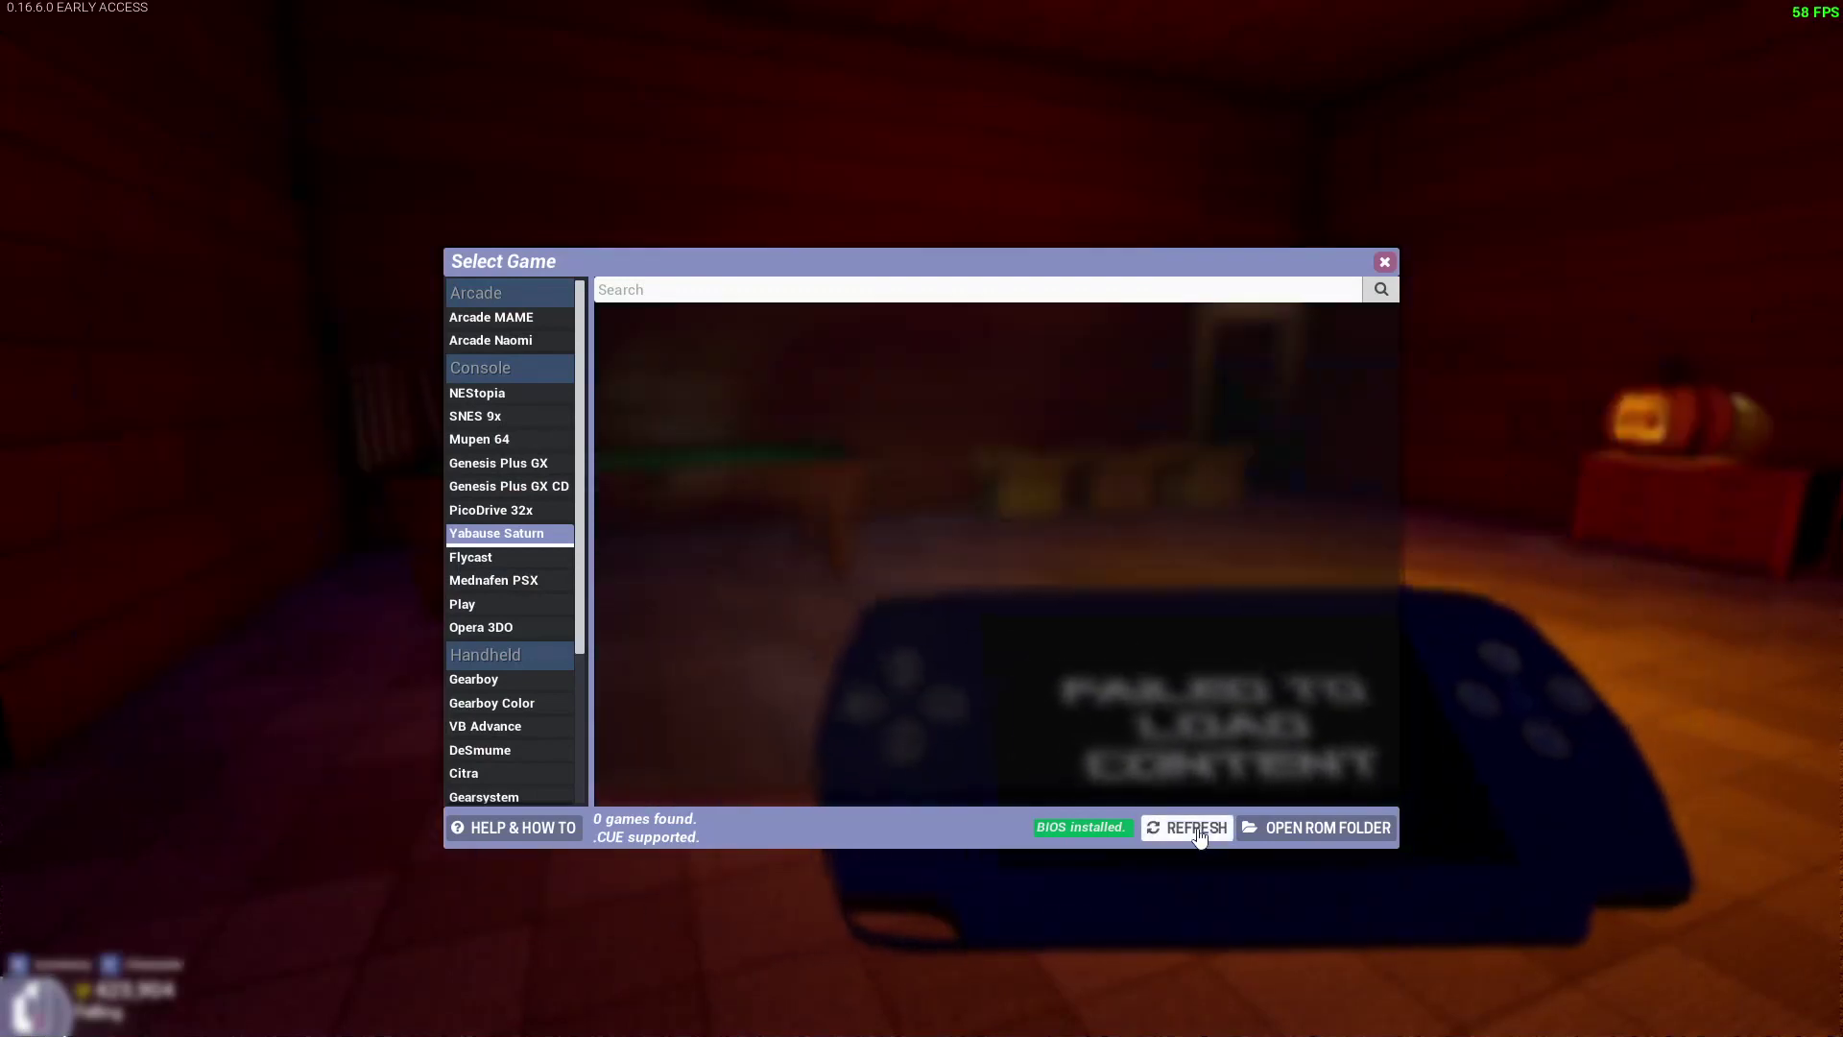
left_click(1212, 826)
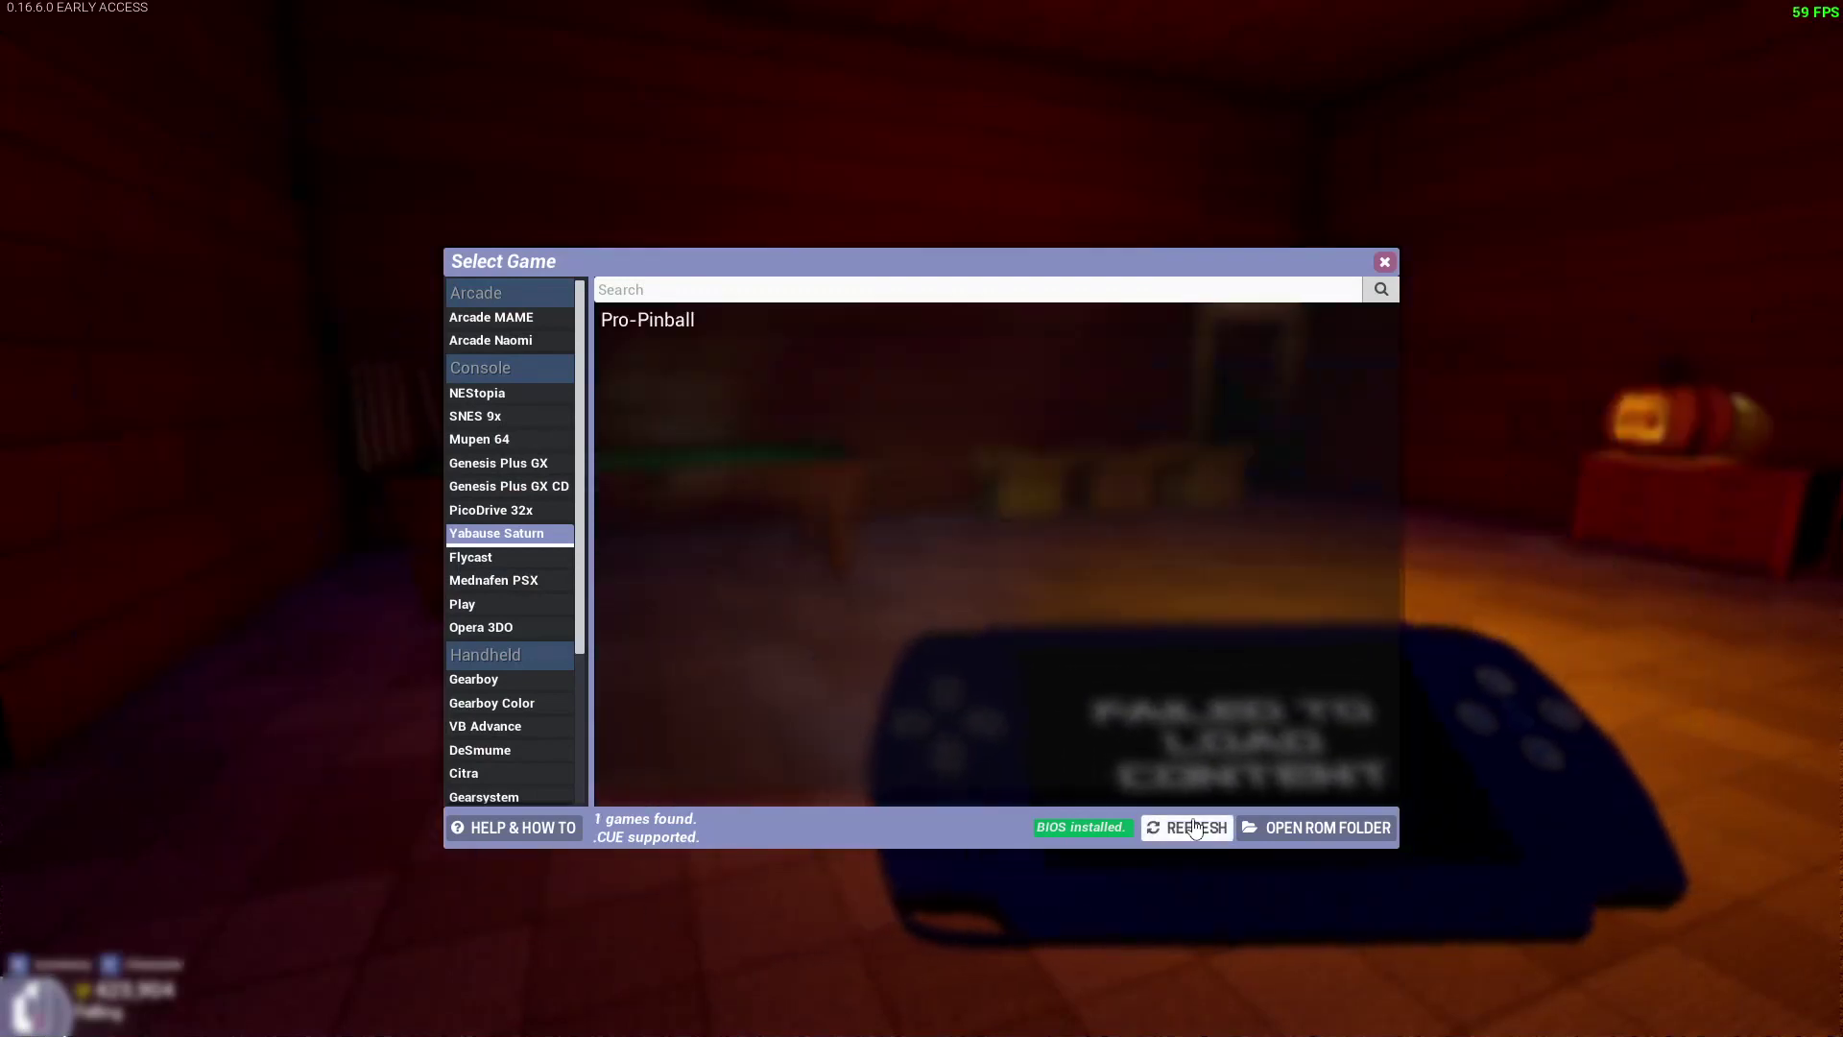
left_click(768, 334)
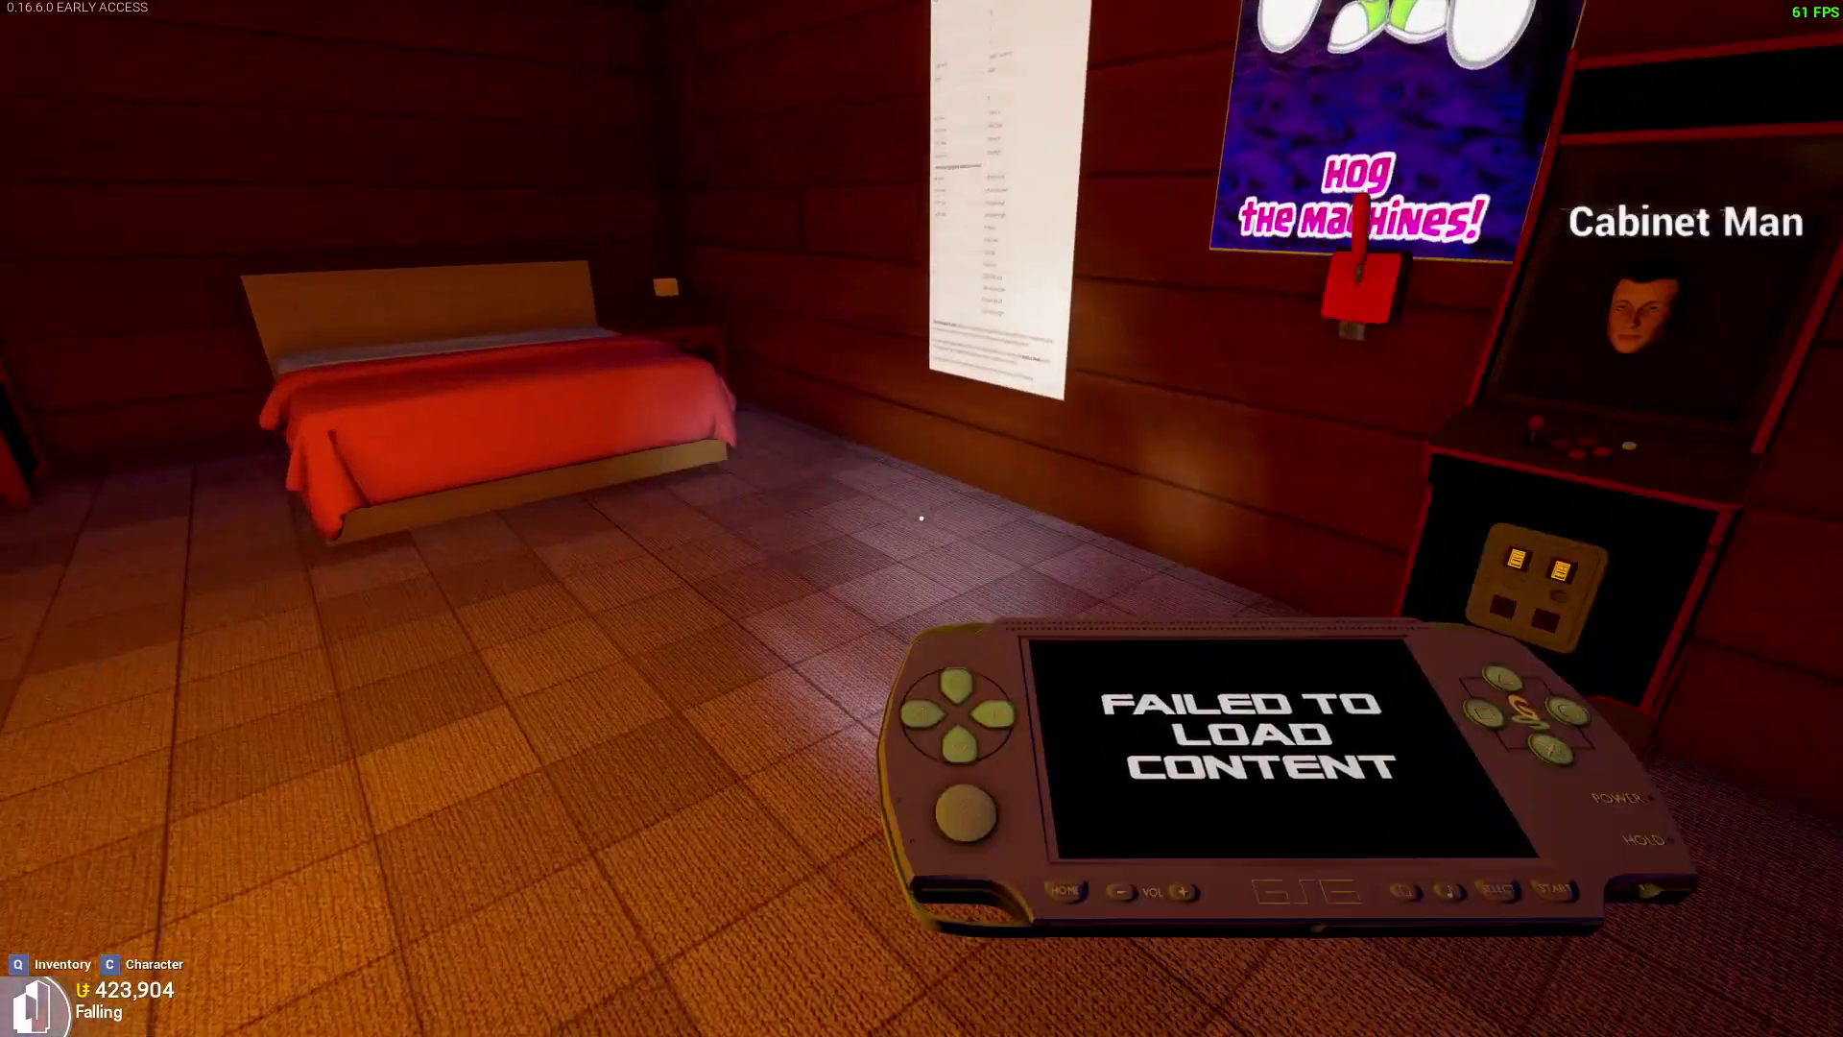
Sit on the rooftop ledge, switch to first-person view and use the handheld.
key("e")
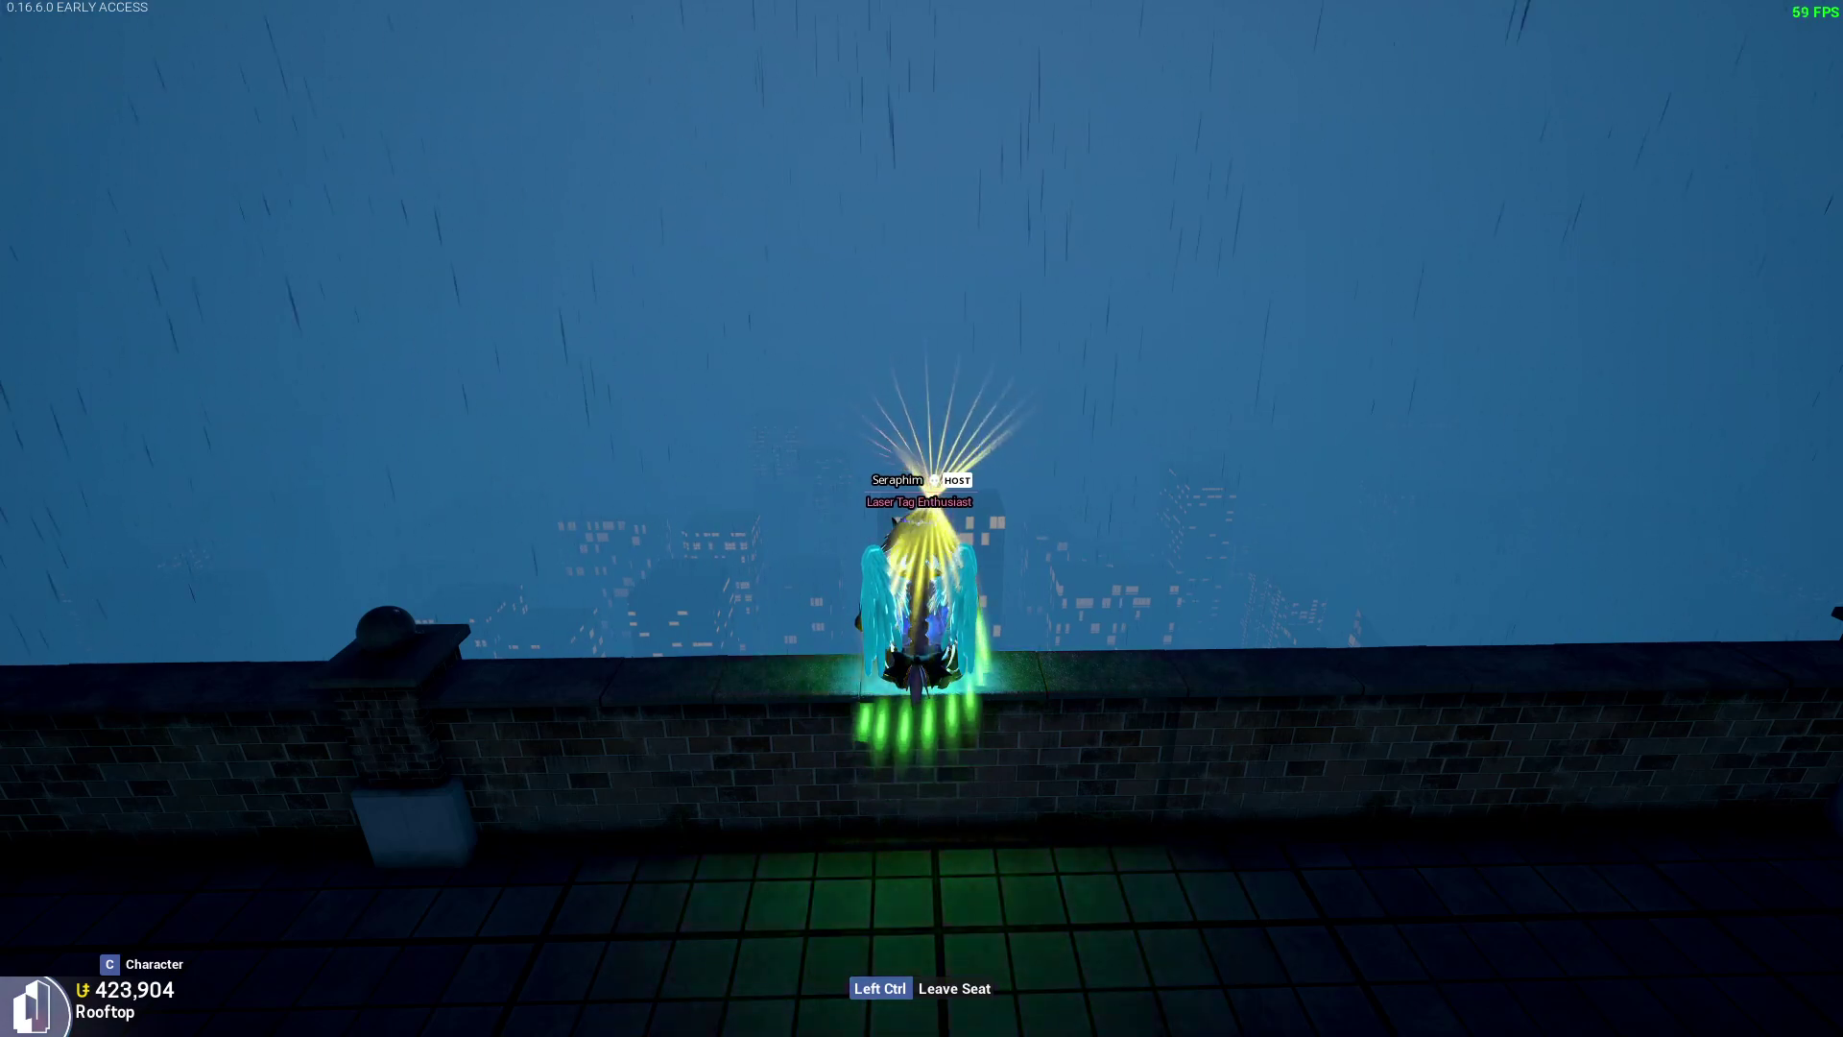
scroll(921, 518, "down", 2)
key("v")
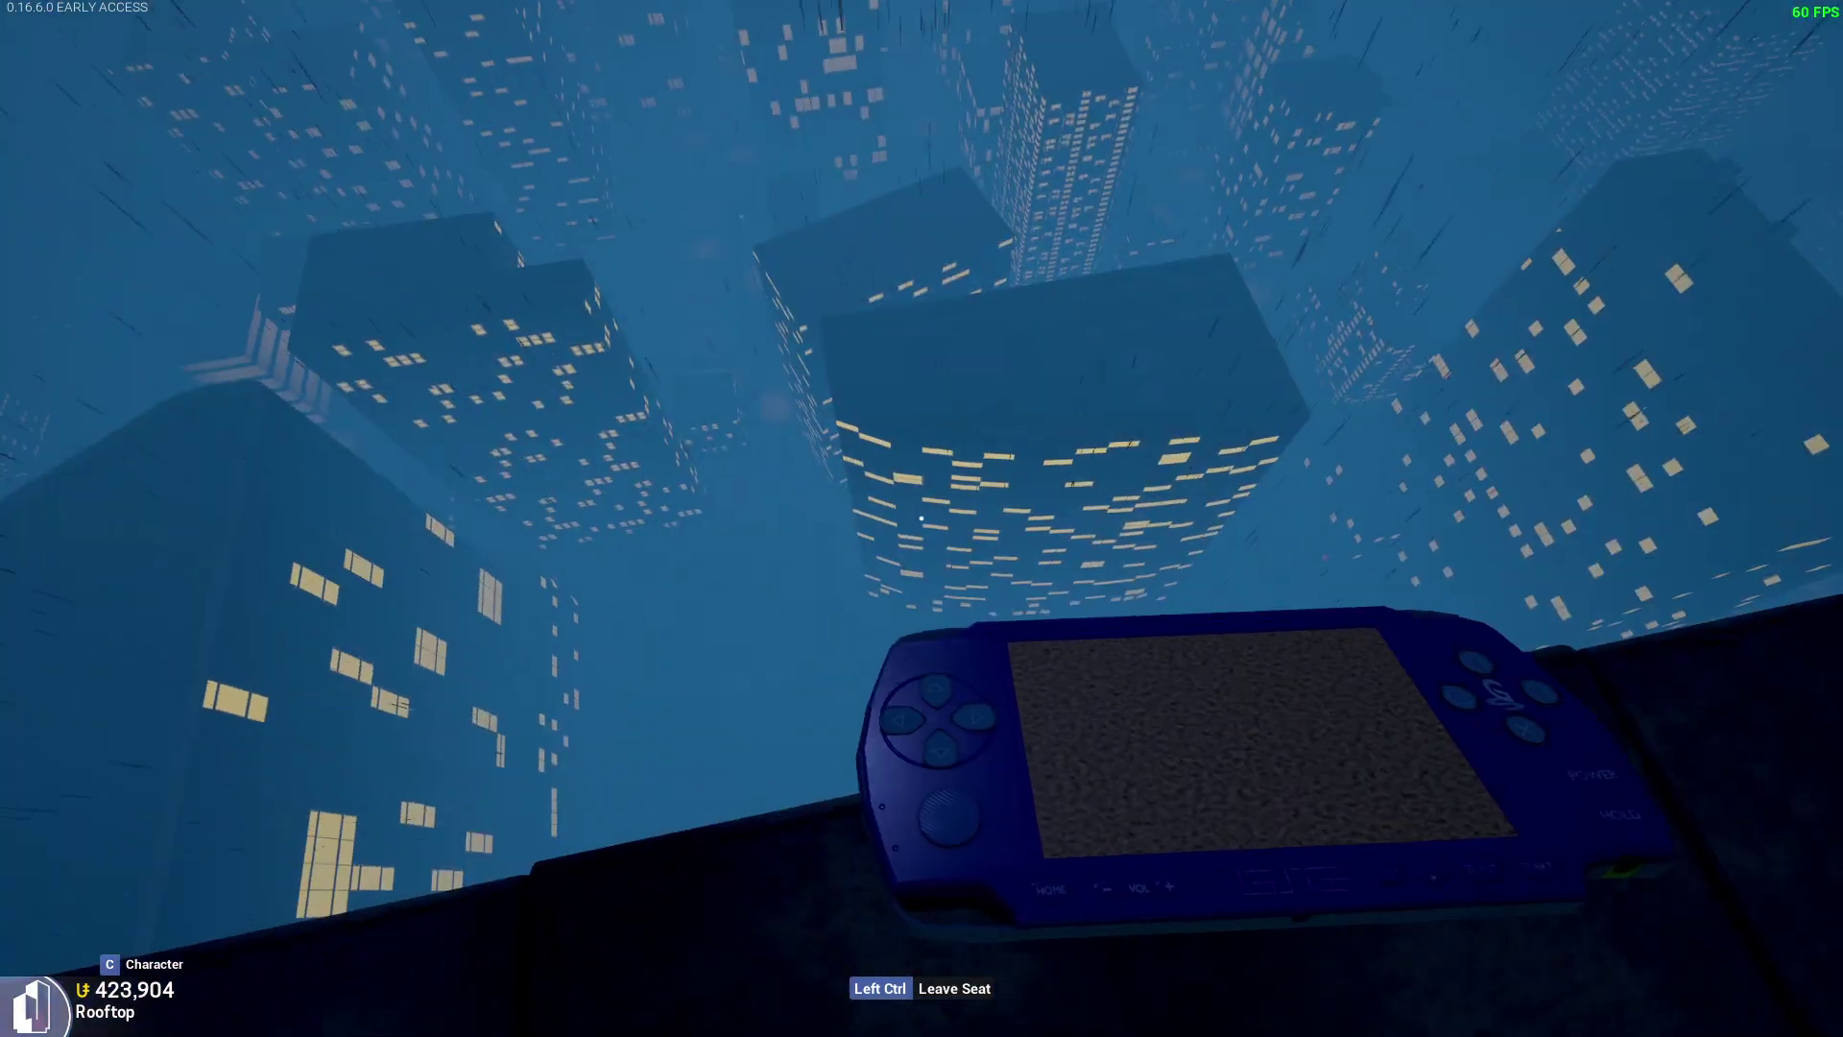
left_click(921, 518)
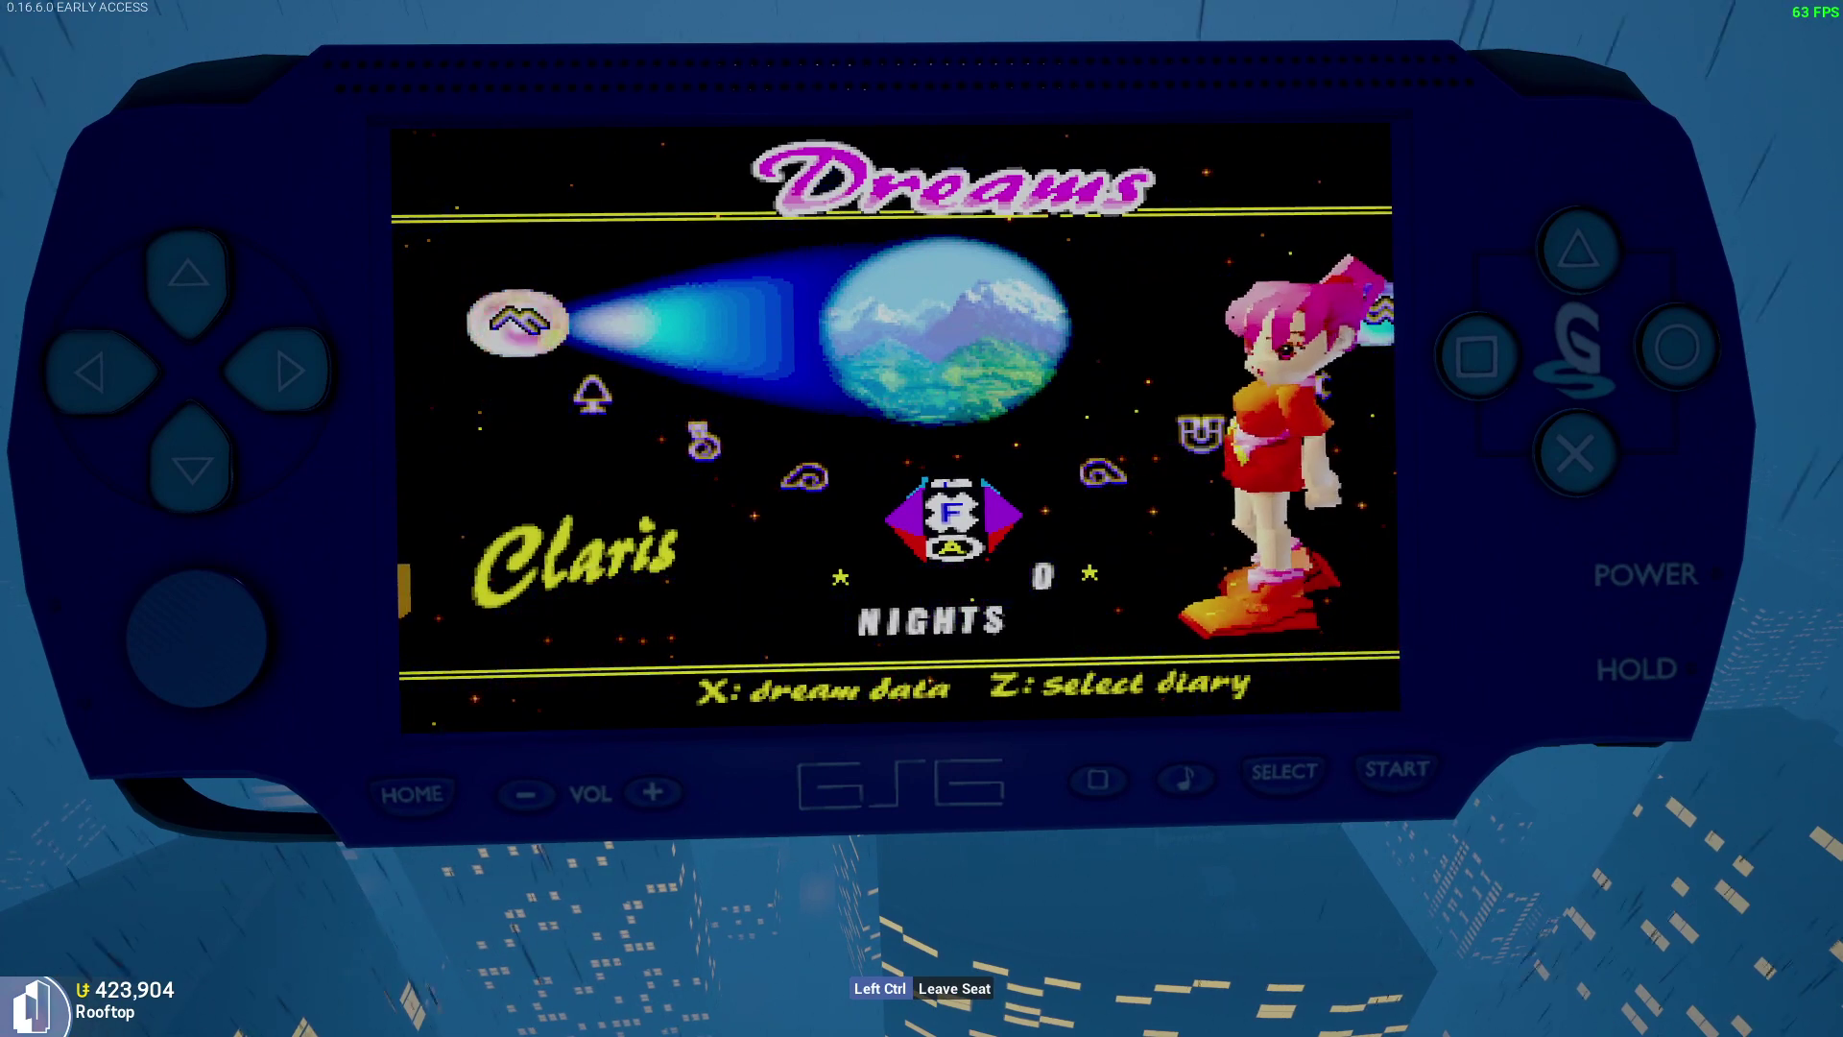
Open Game Select from the handheld's pause screen, view the Citra emulator's game list and close the selection window.
key("Escape")
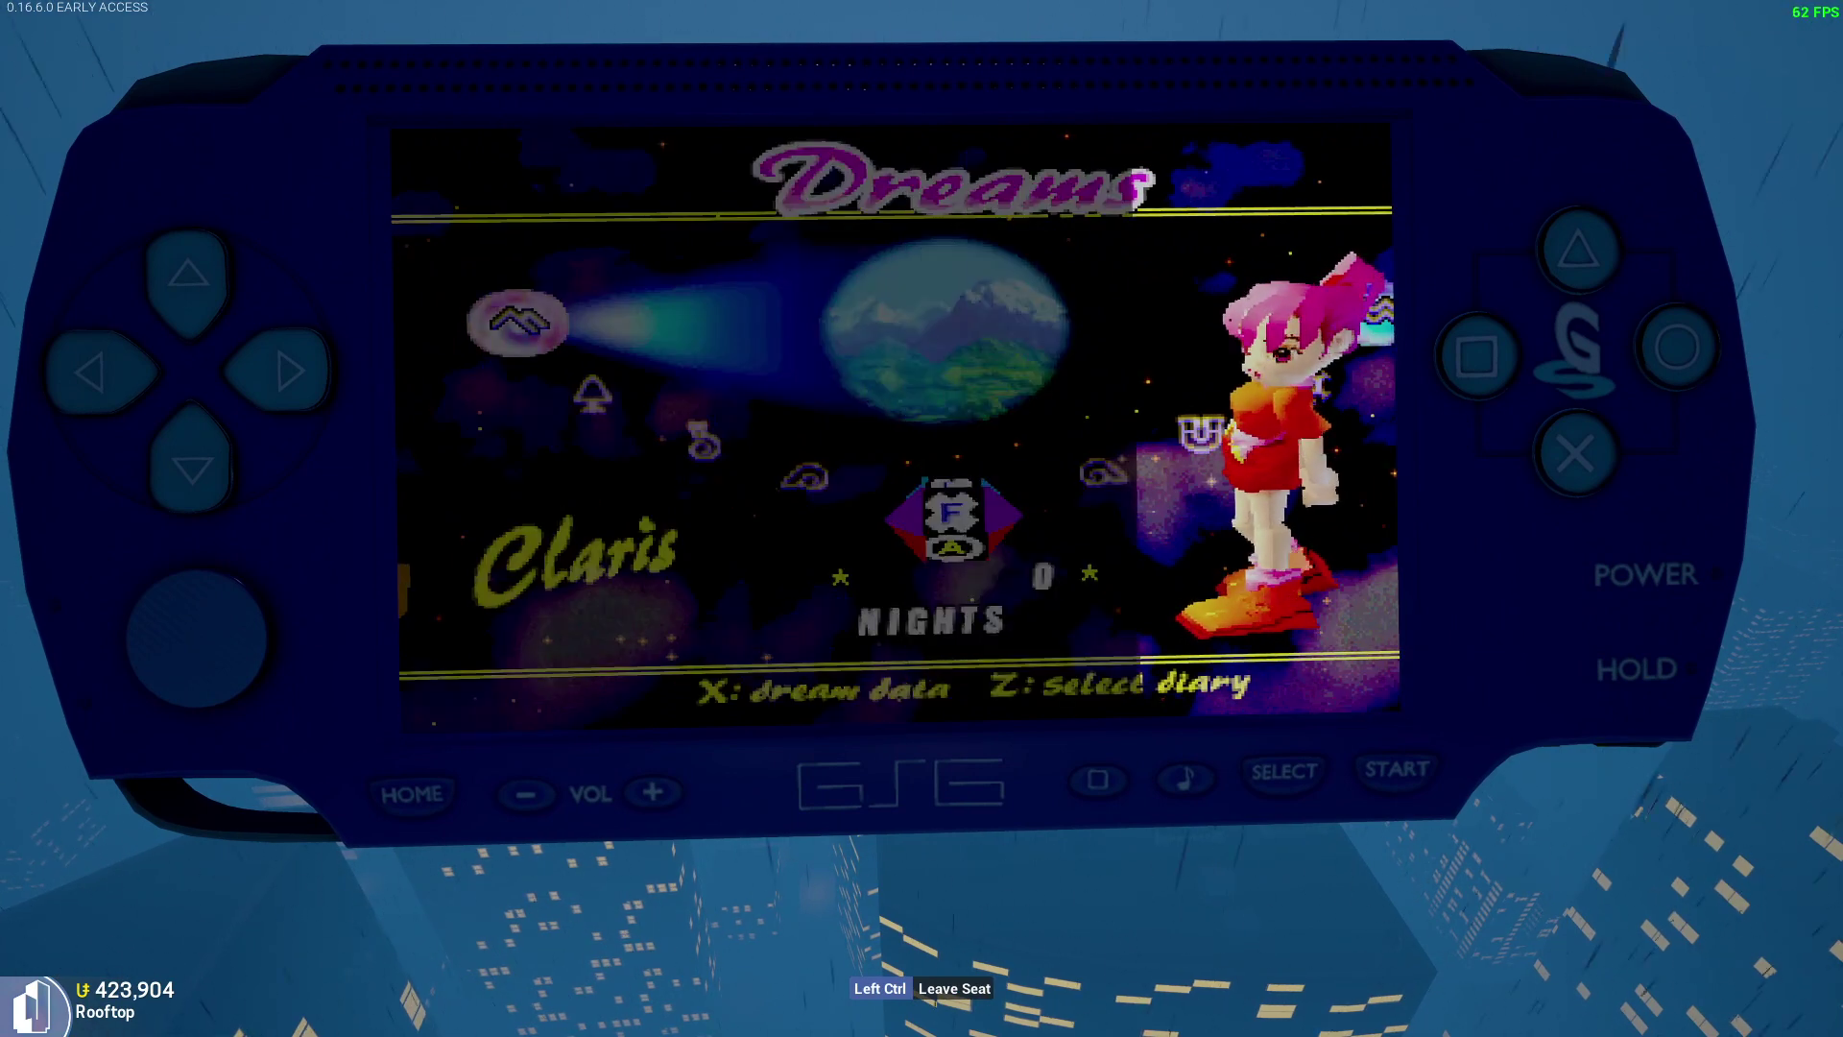
key("Down")
key("Down")
key("Down")
key("Down")
key("Down")
key("Return")
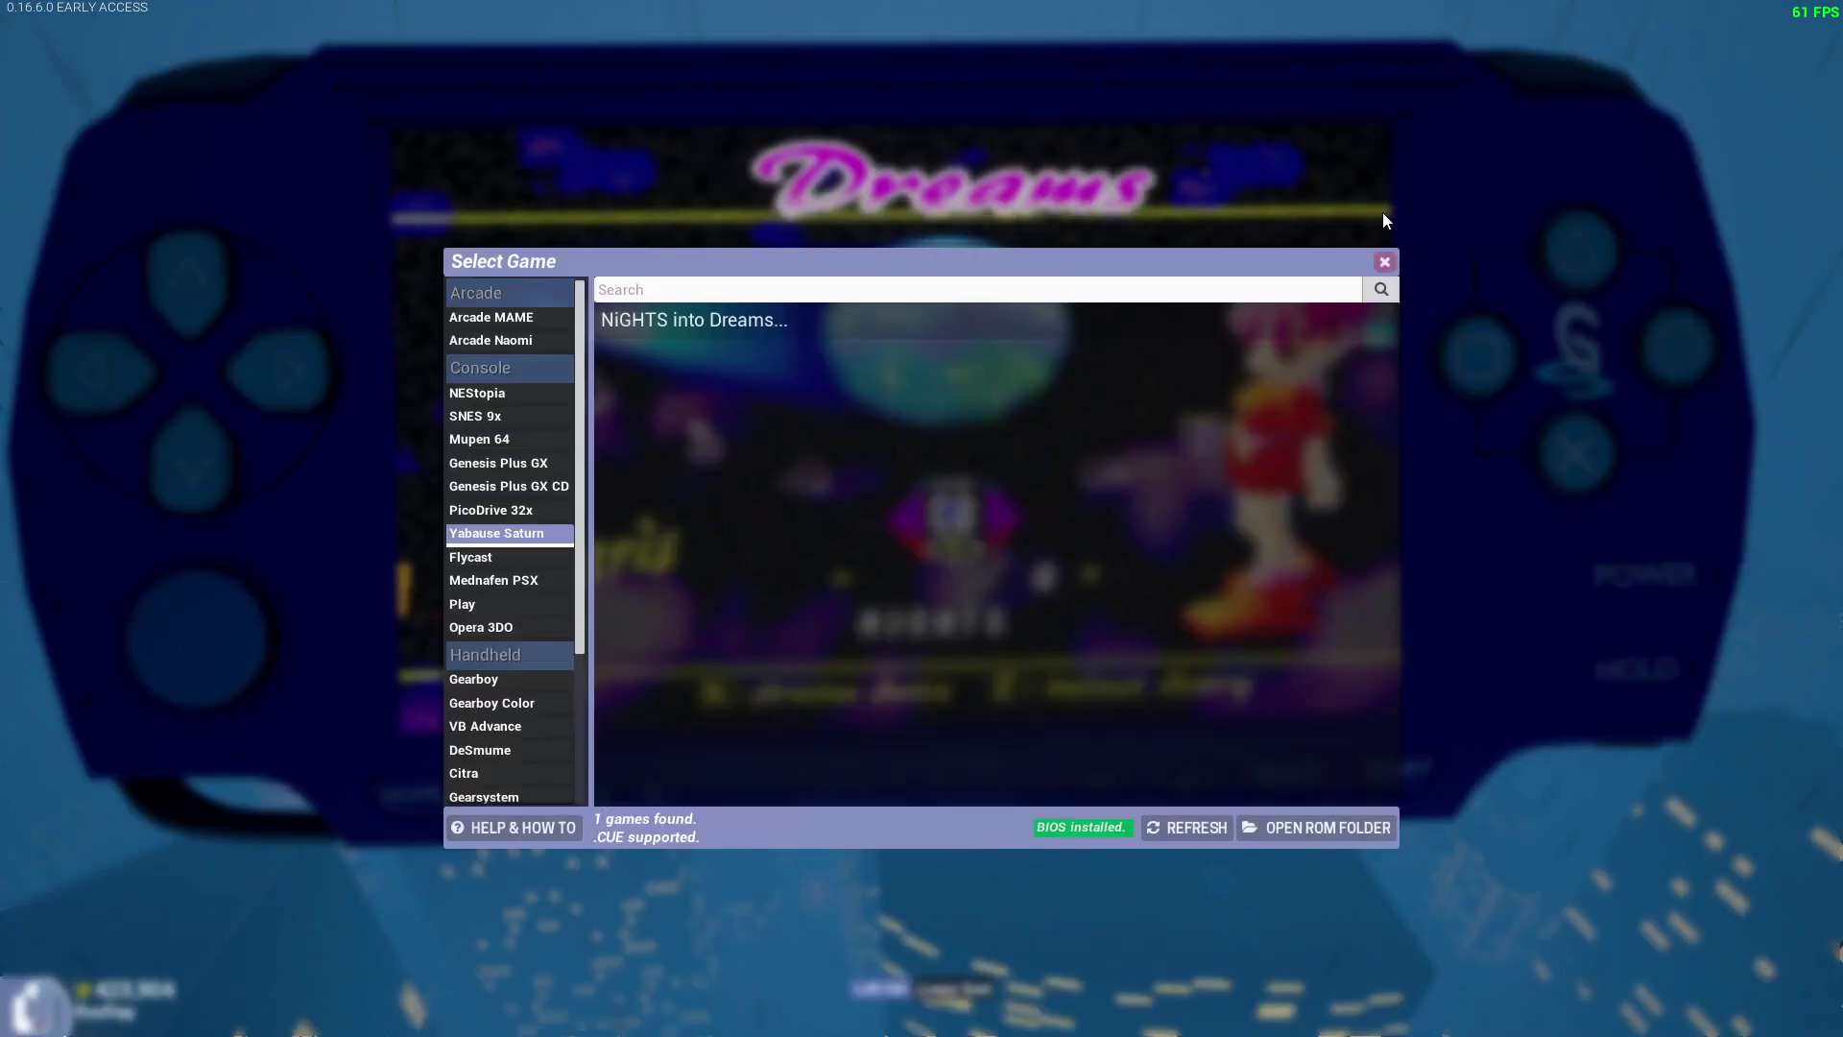
scroll(538, 659, "down", 2)
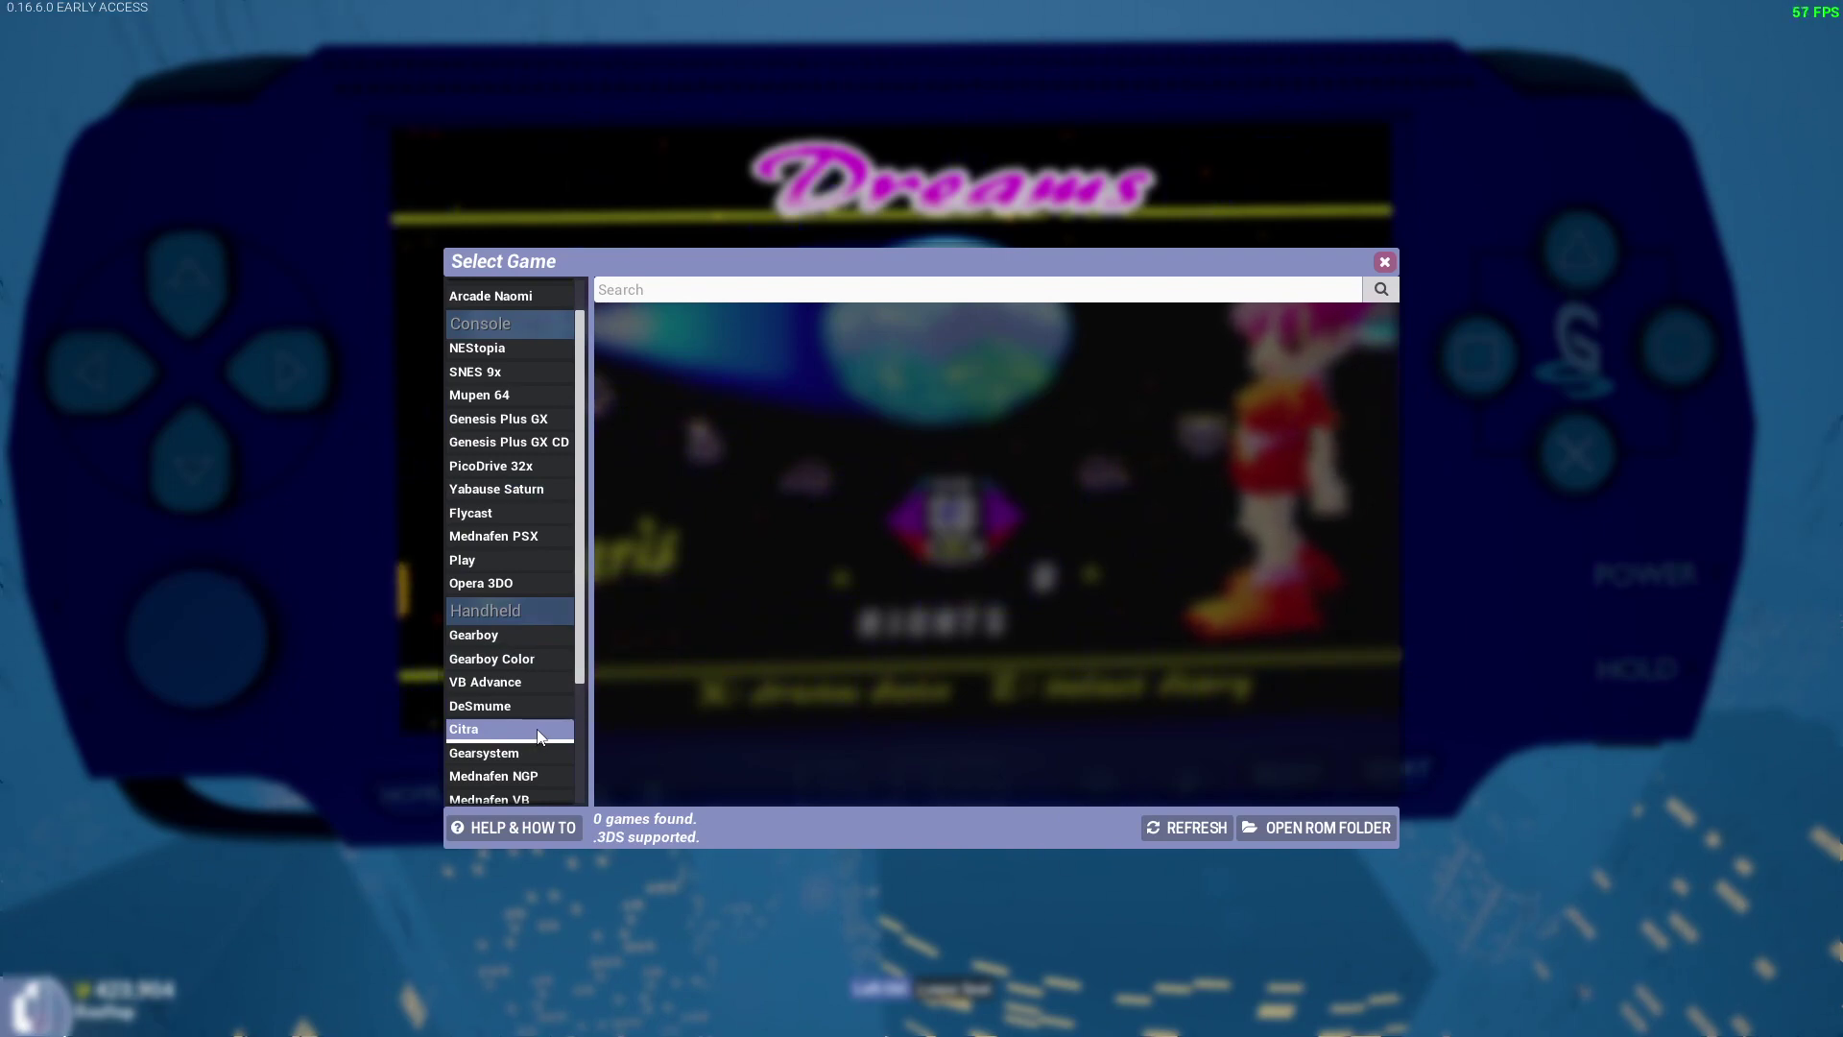
left_click(1384, 262)
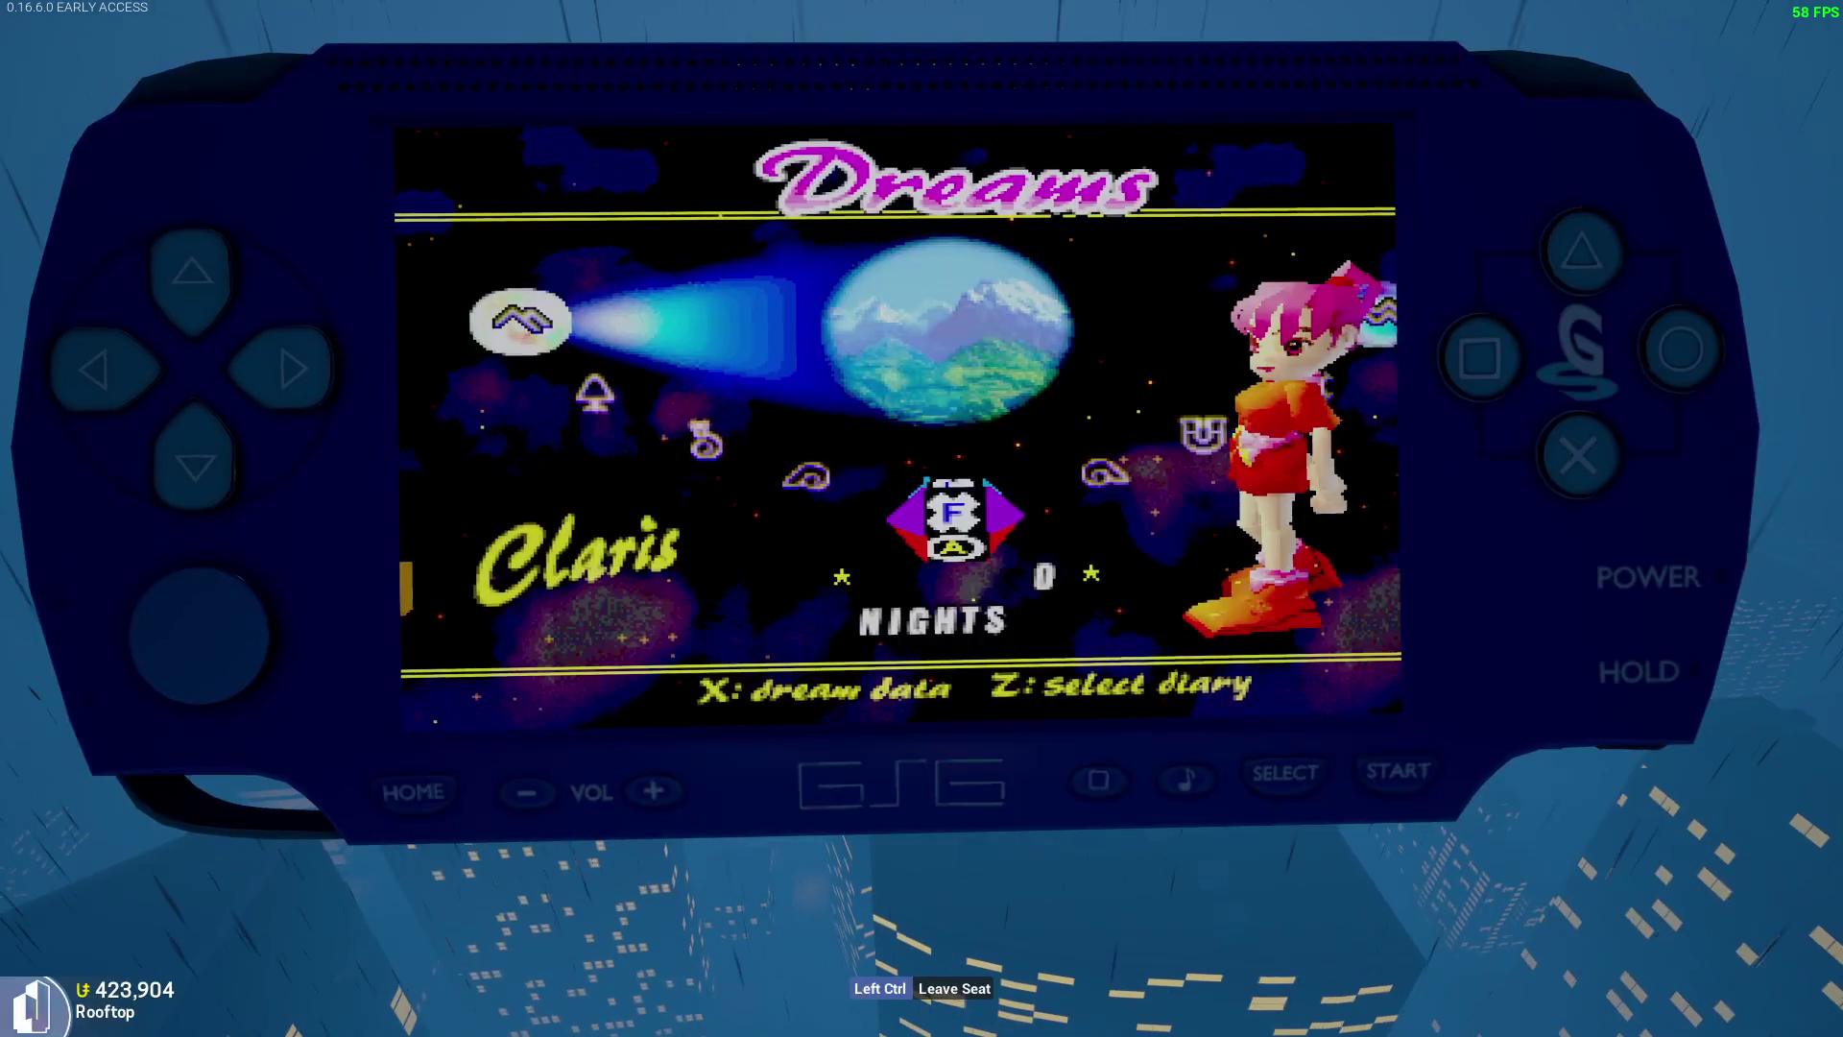
Start Claris's dream in NiGHTS into Dreams, leave the handheld's close-up view and put the handheld away.
key("Return")
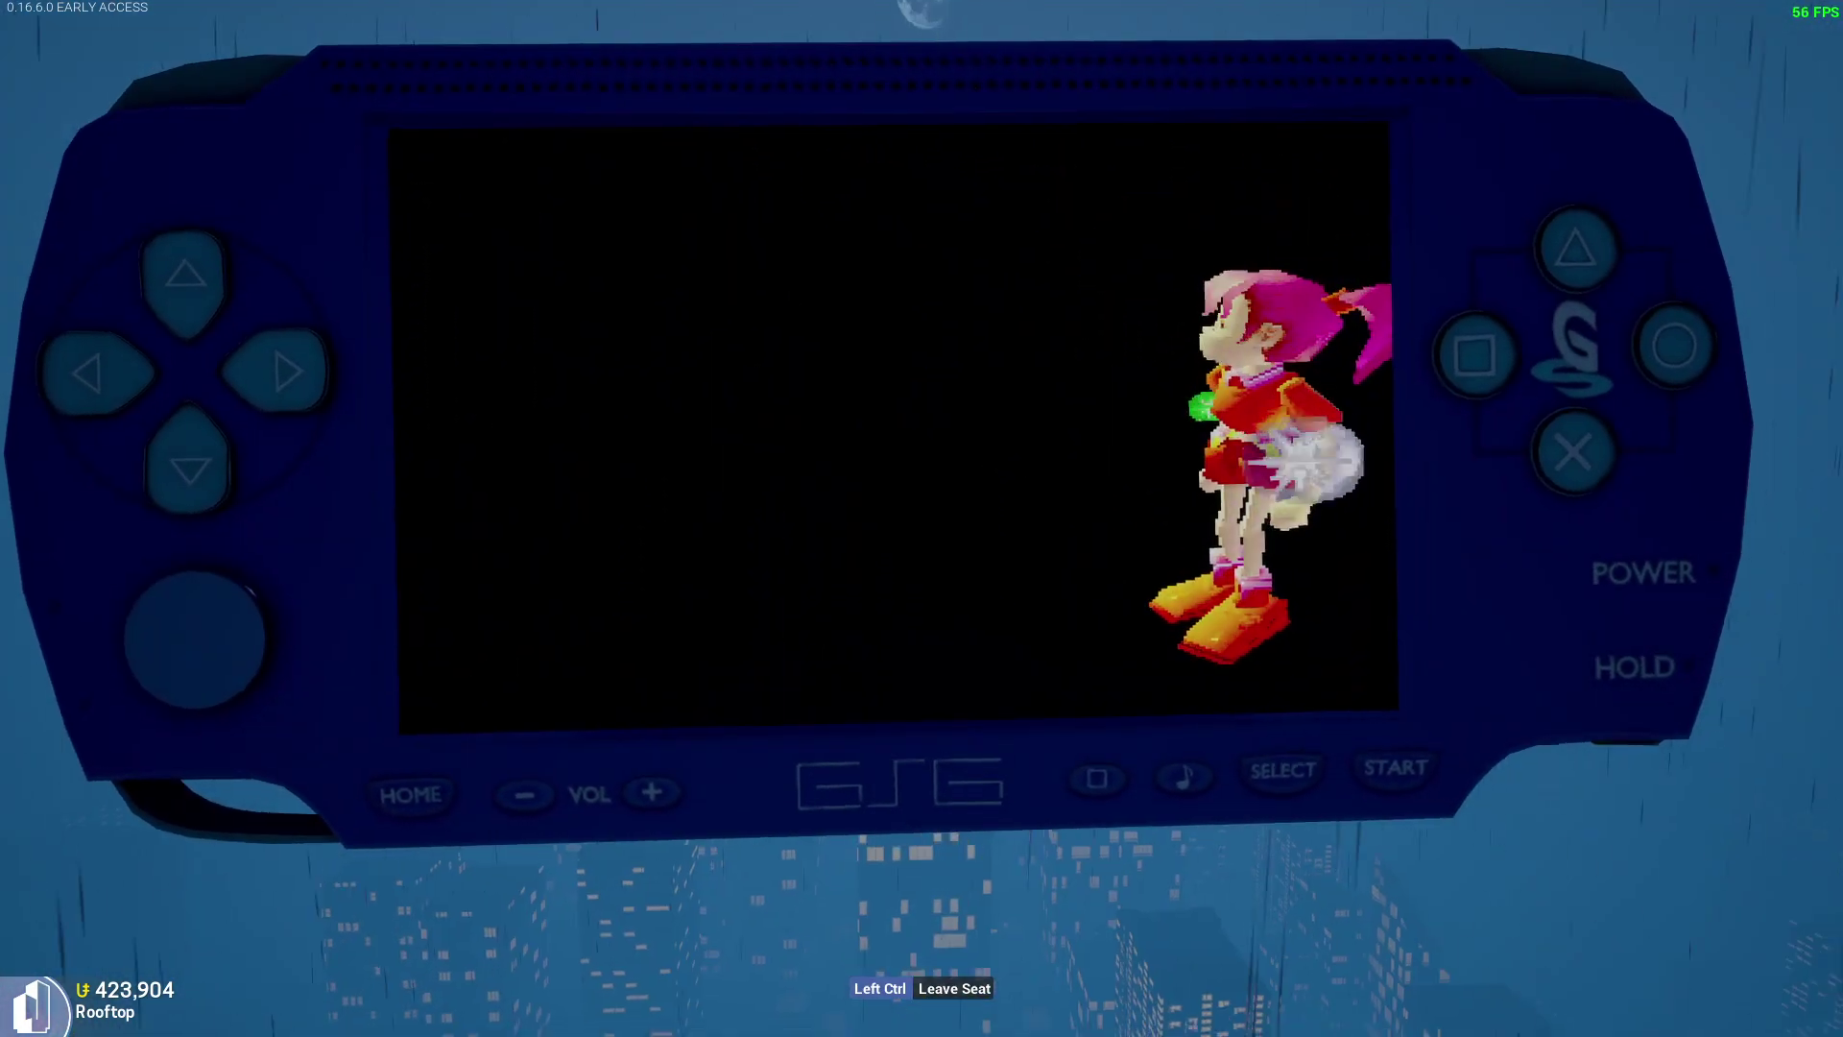
right_click(921, 518)
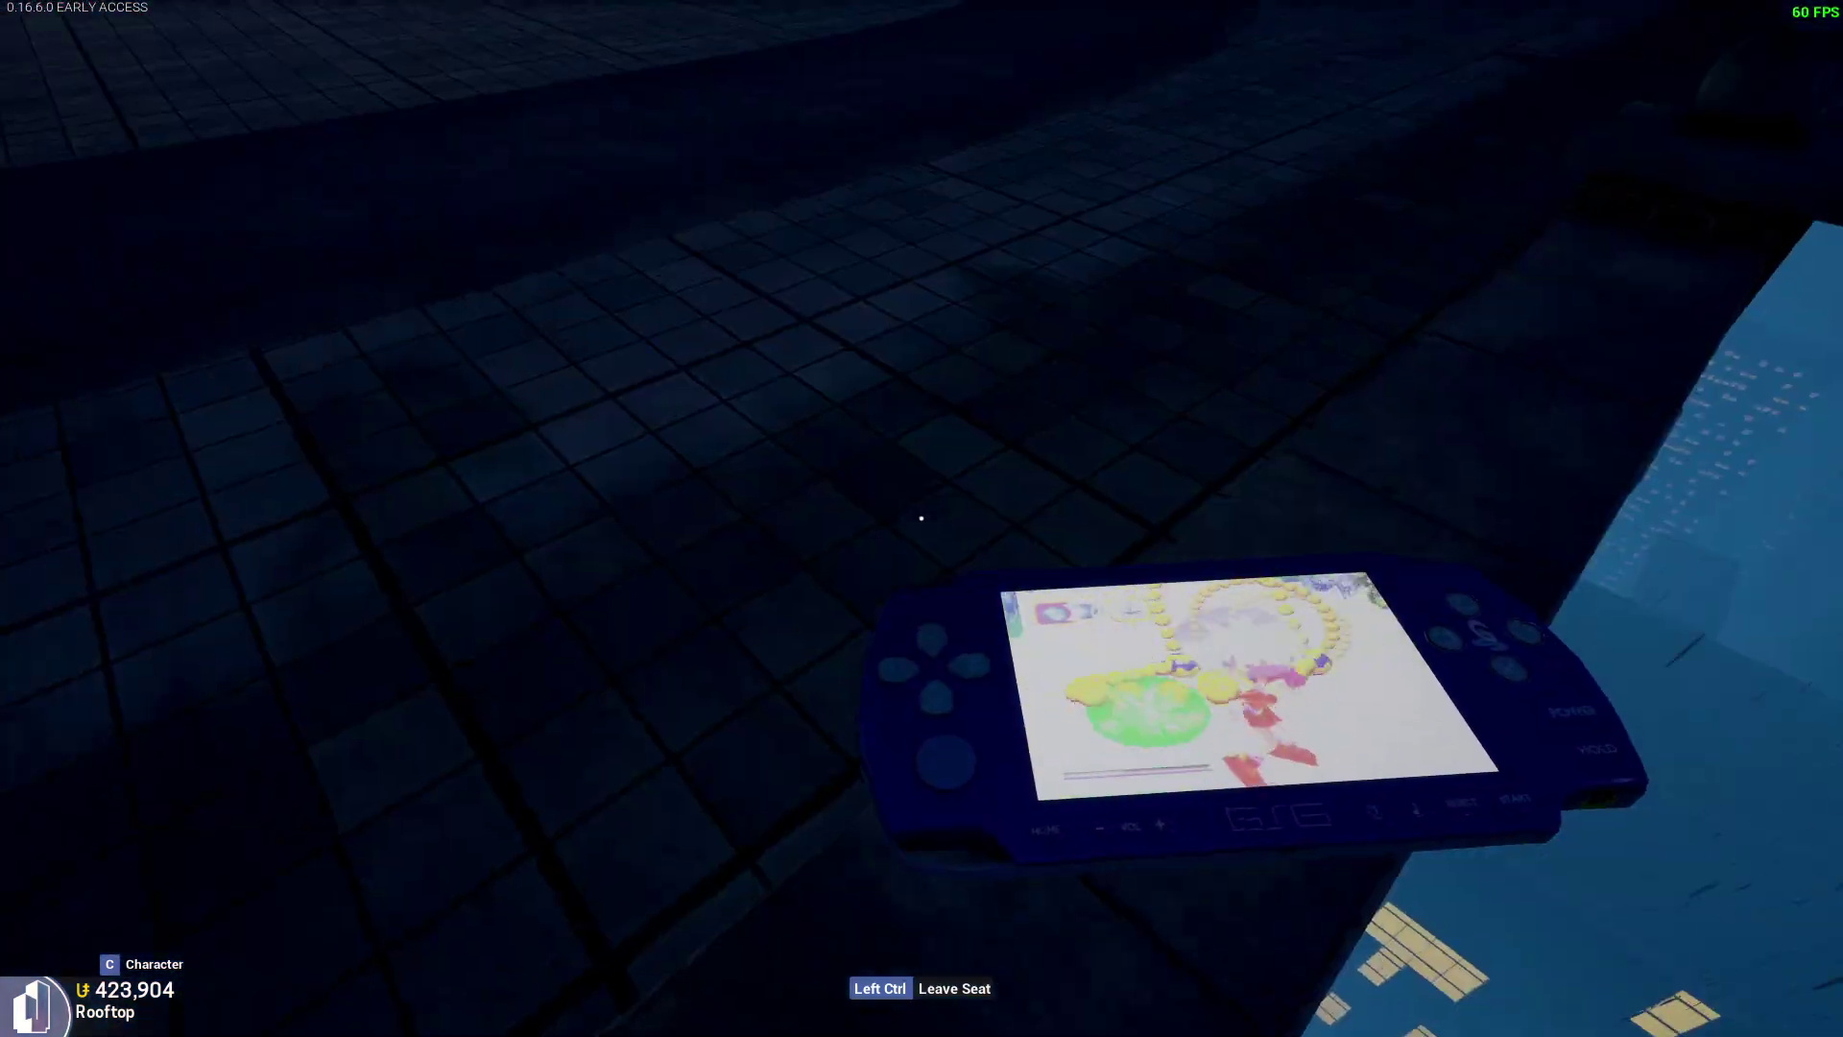
key("w")
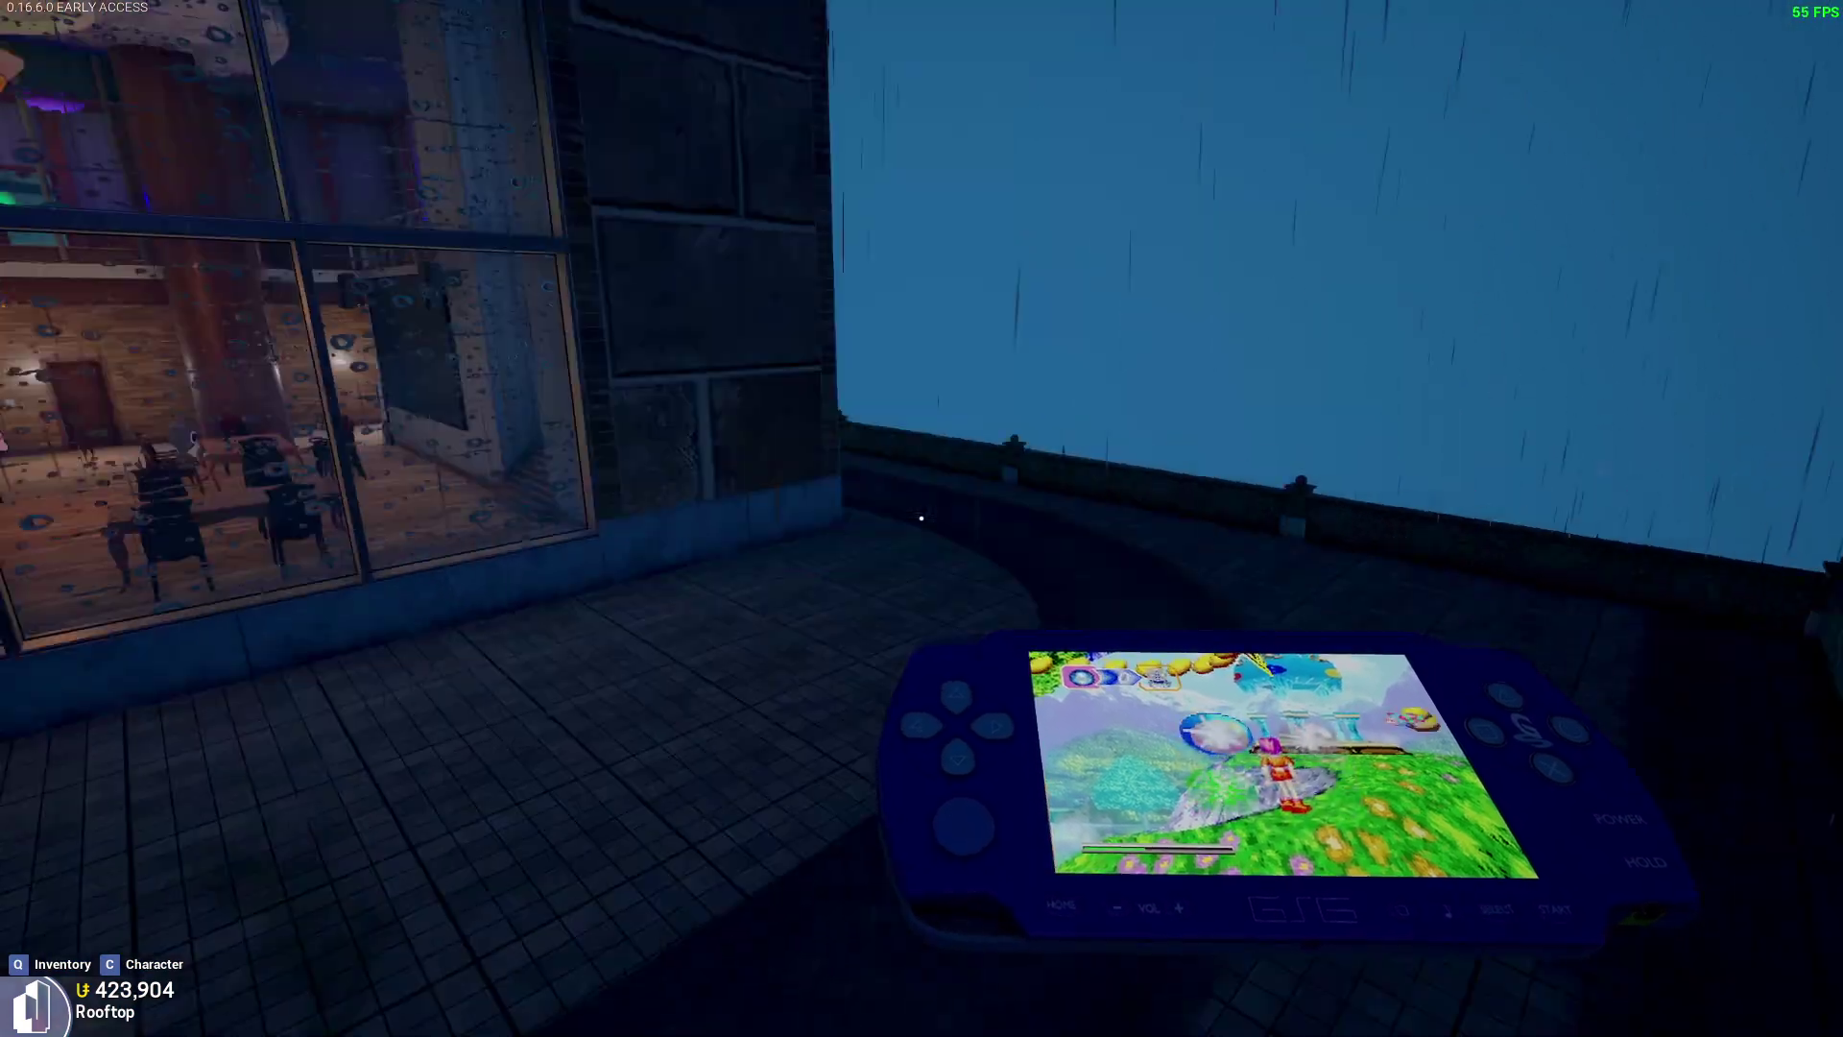
scroll(921, 518, "down", 1)
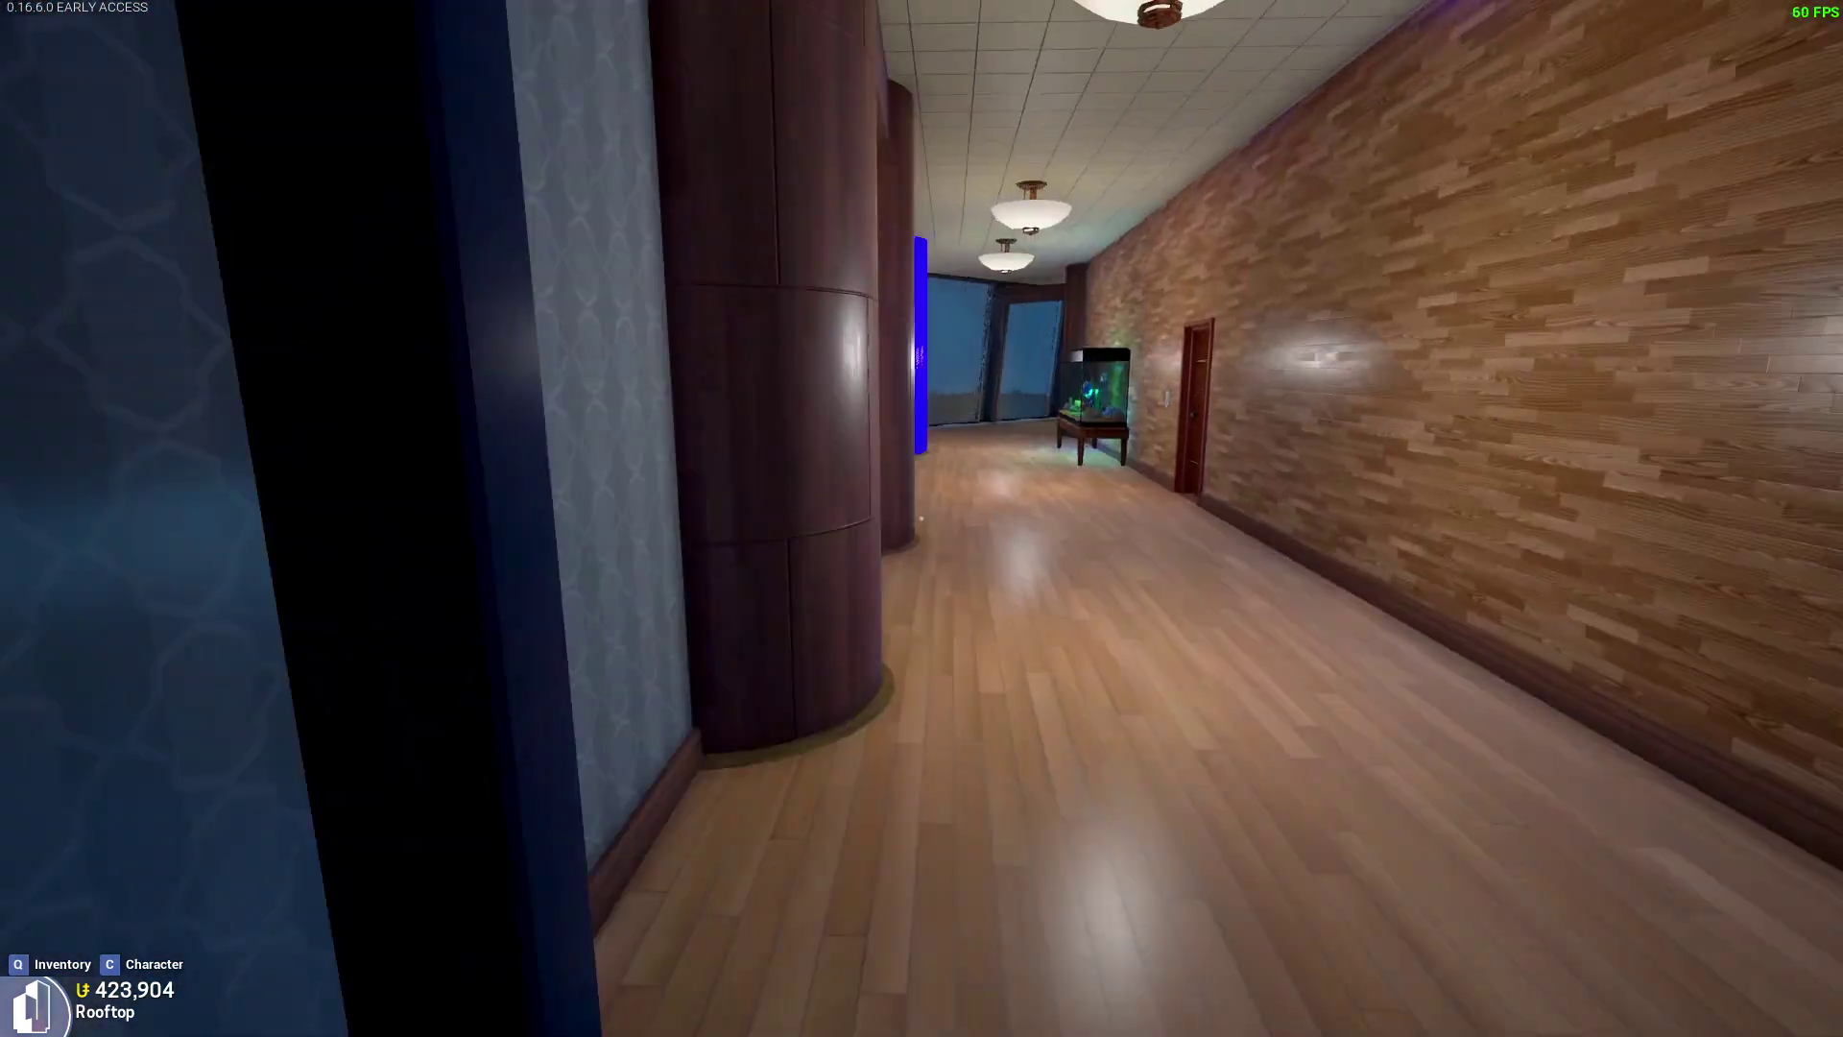
Walk through the living room and along the first-floor hallway, opening the wooden door at its end to enter the large room.
key("w")
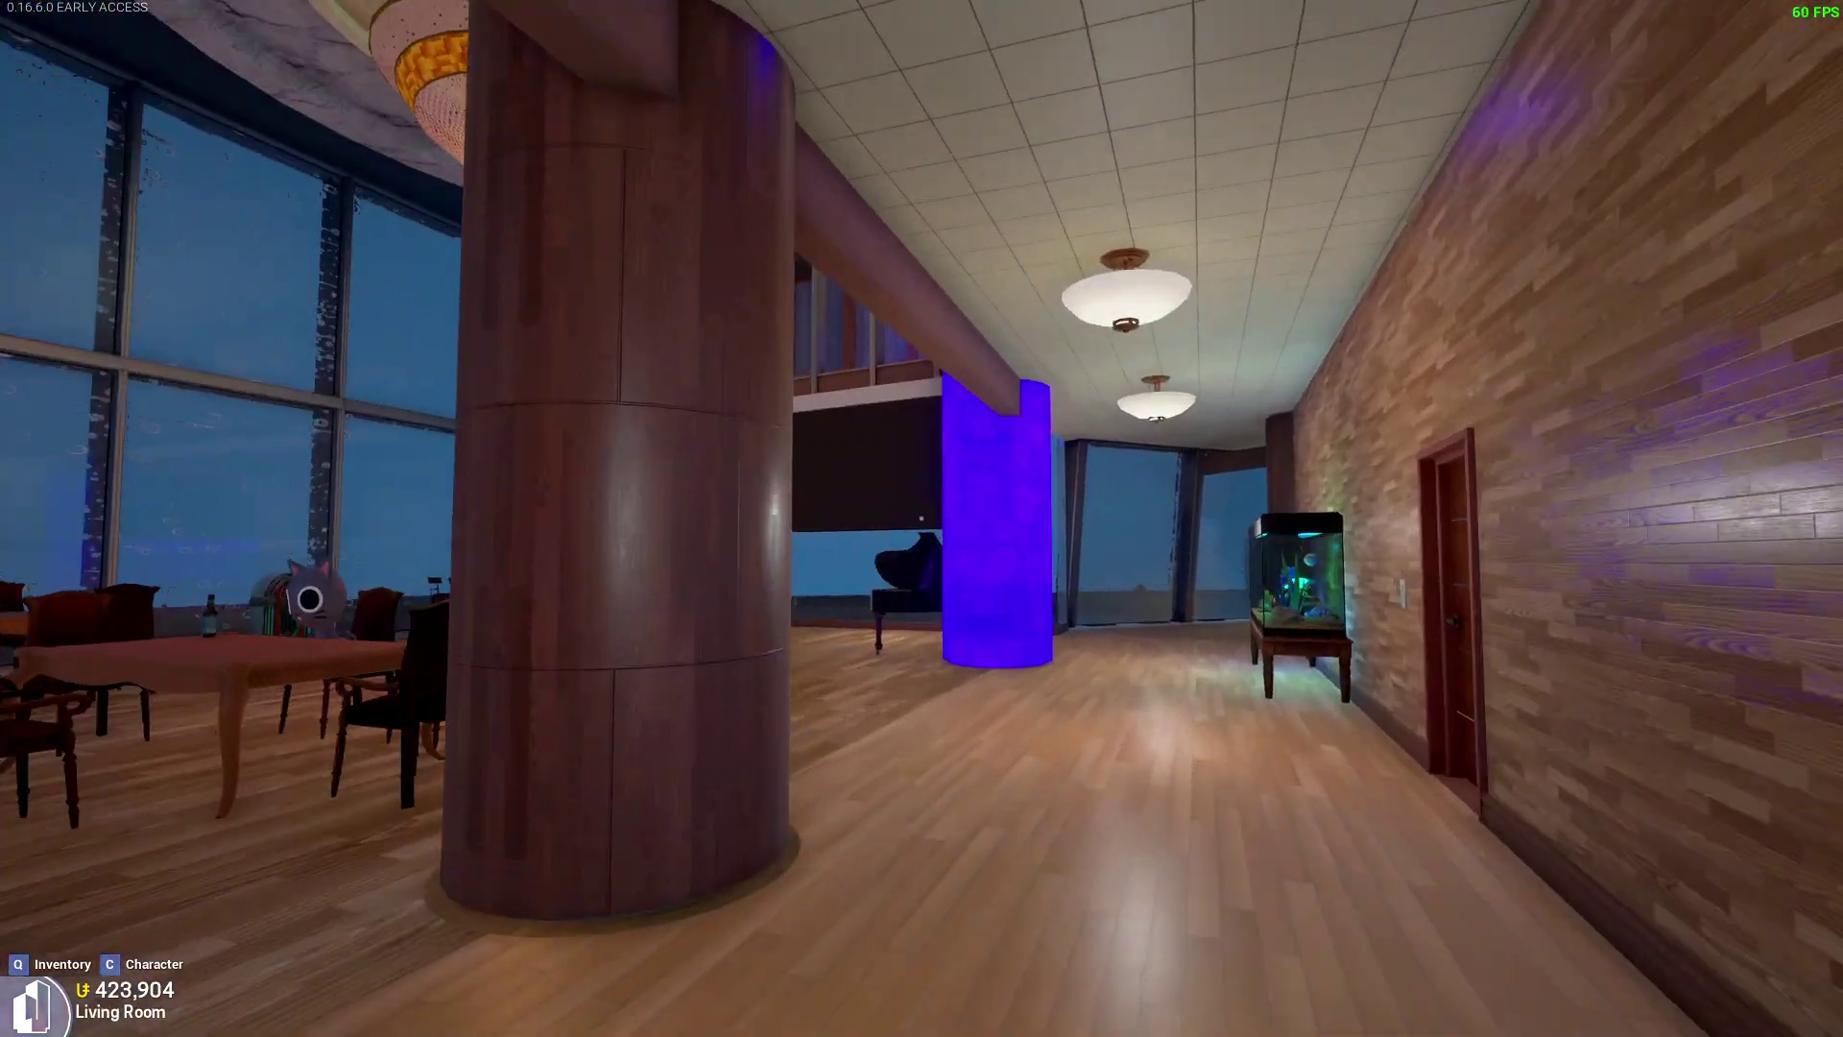
key("w")
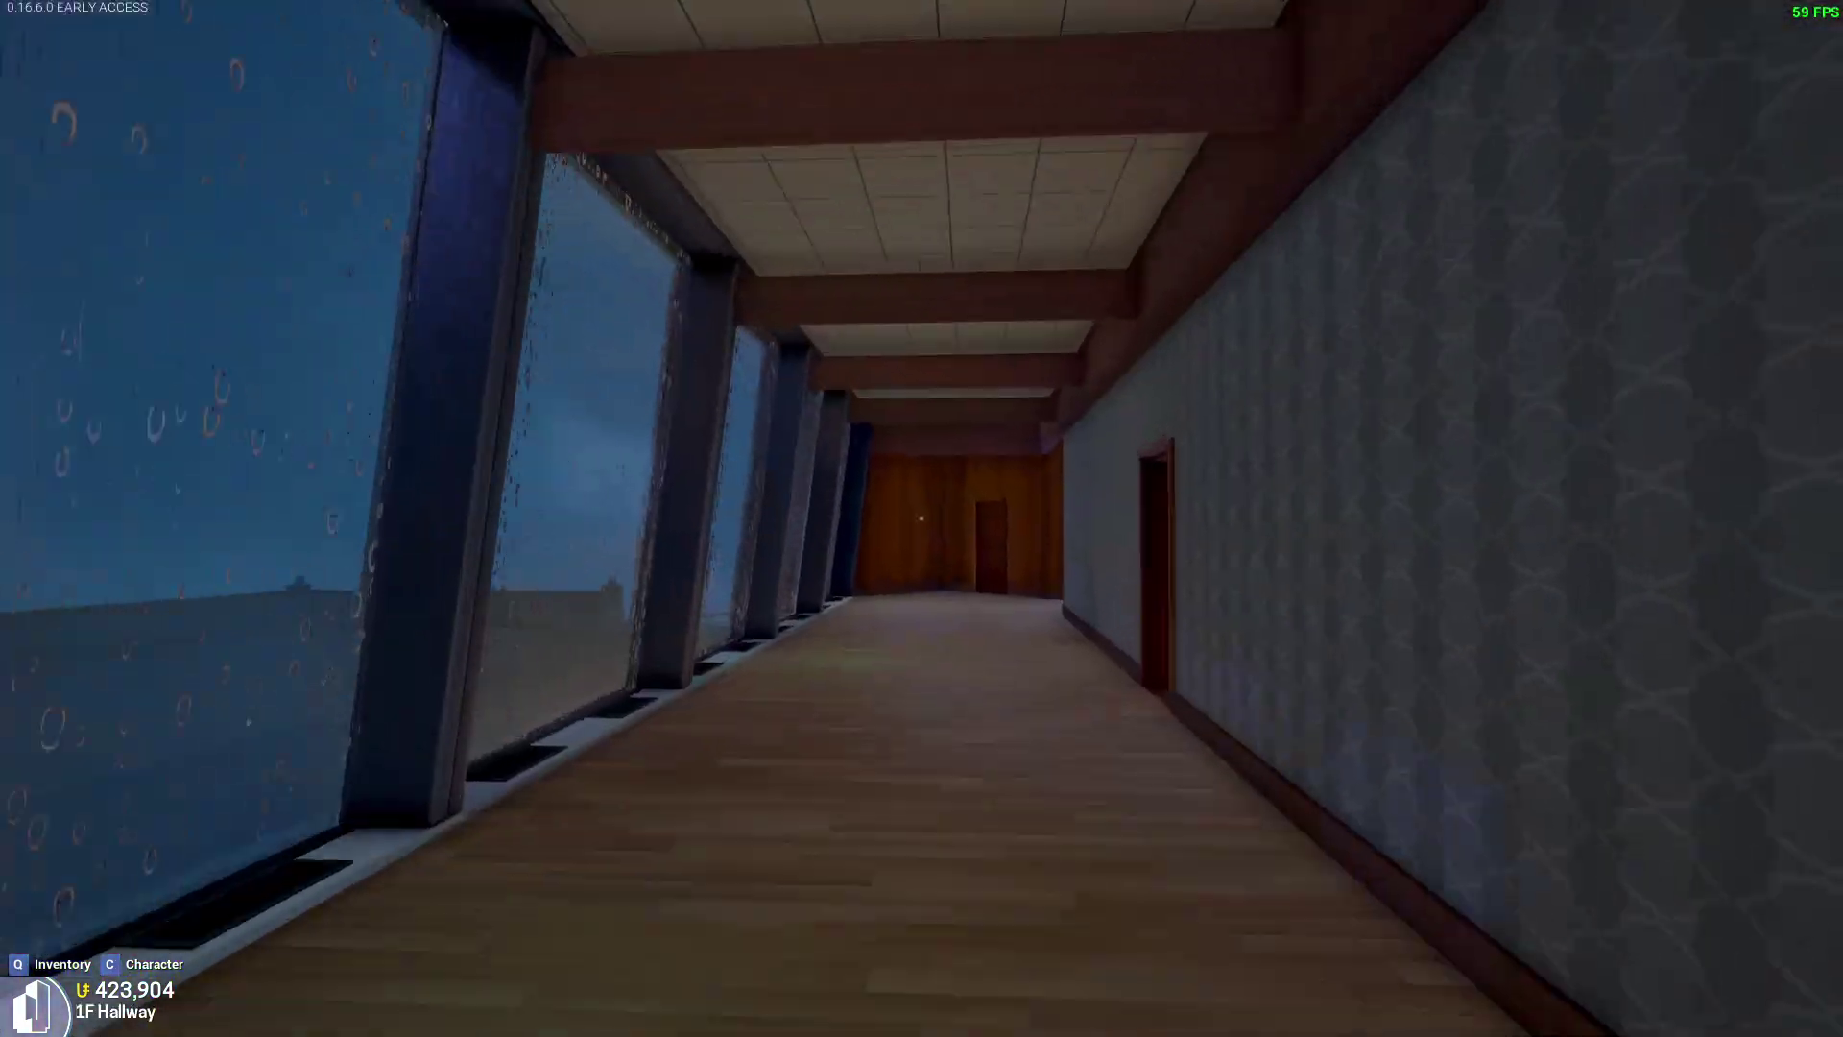
key("w")
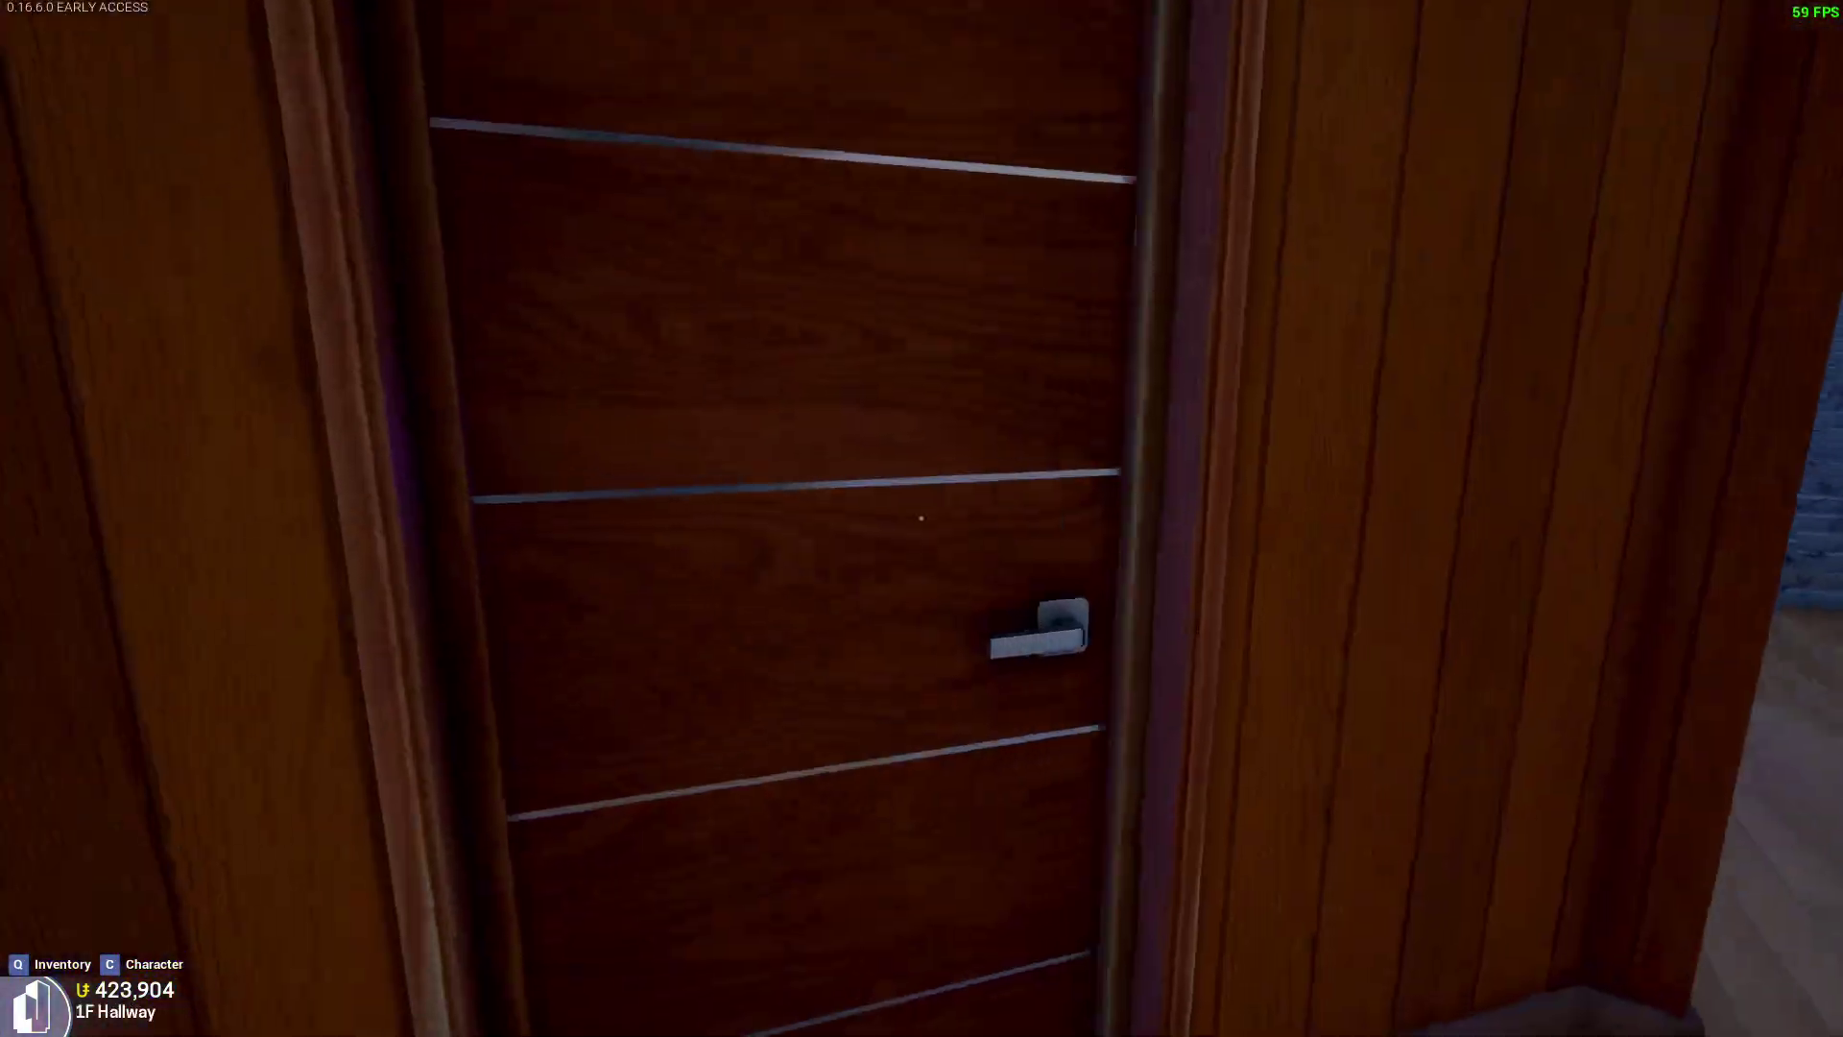
key("e")
key("w")
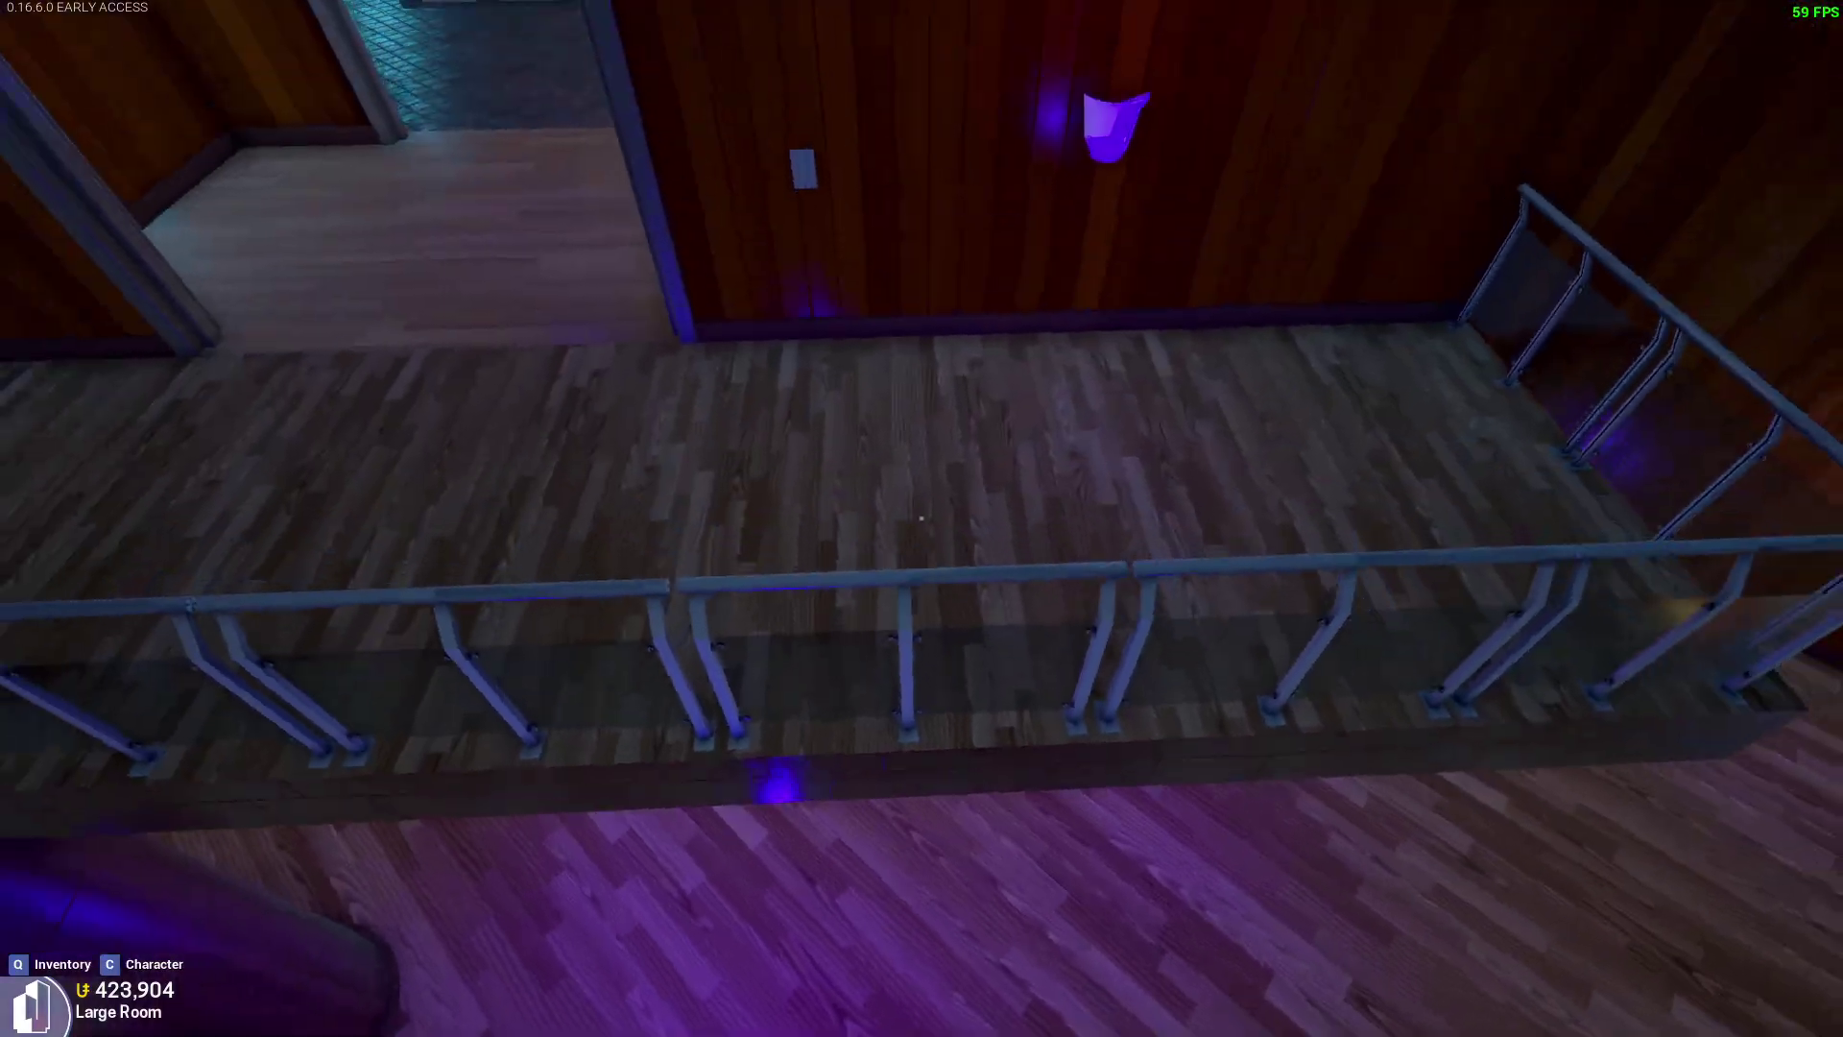
Tour the condo's pool area, second-floor hallway and stairway, ending in the large room with the statue.
key("w")
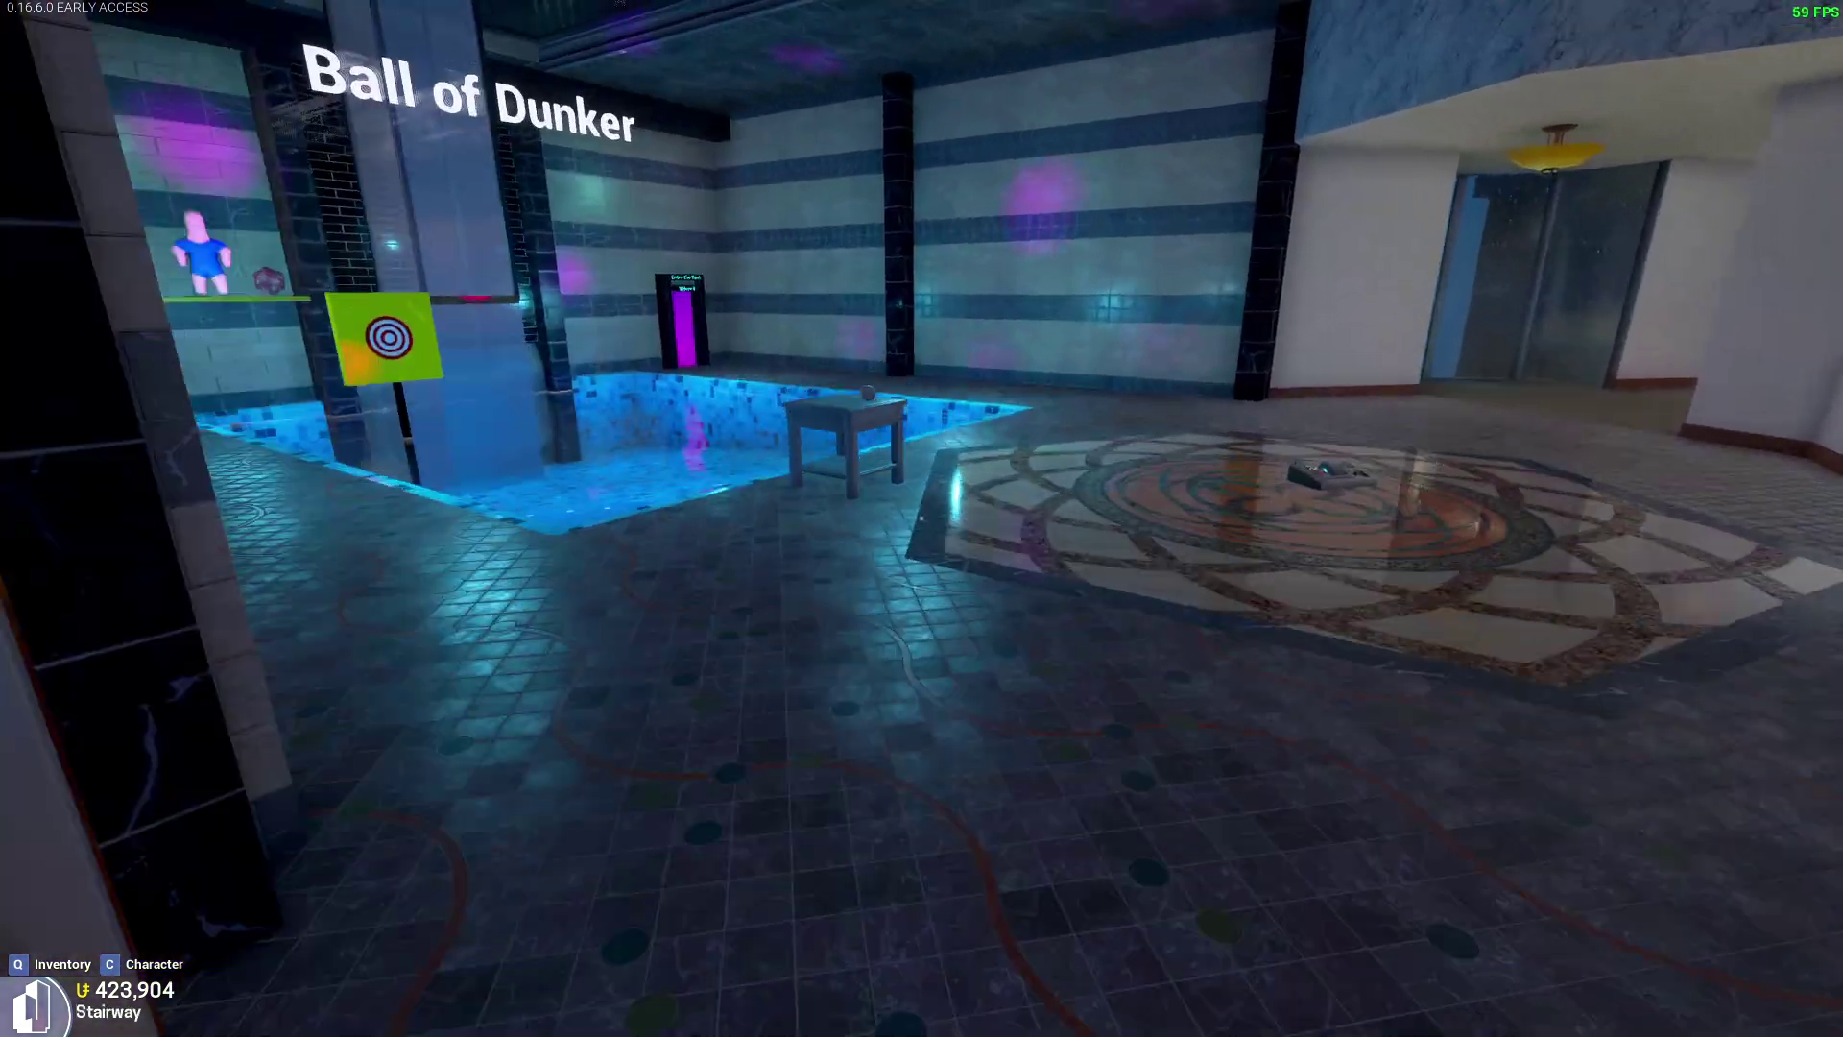
key("w")
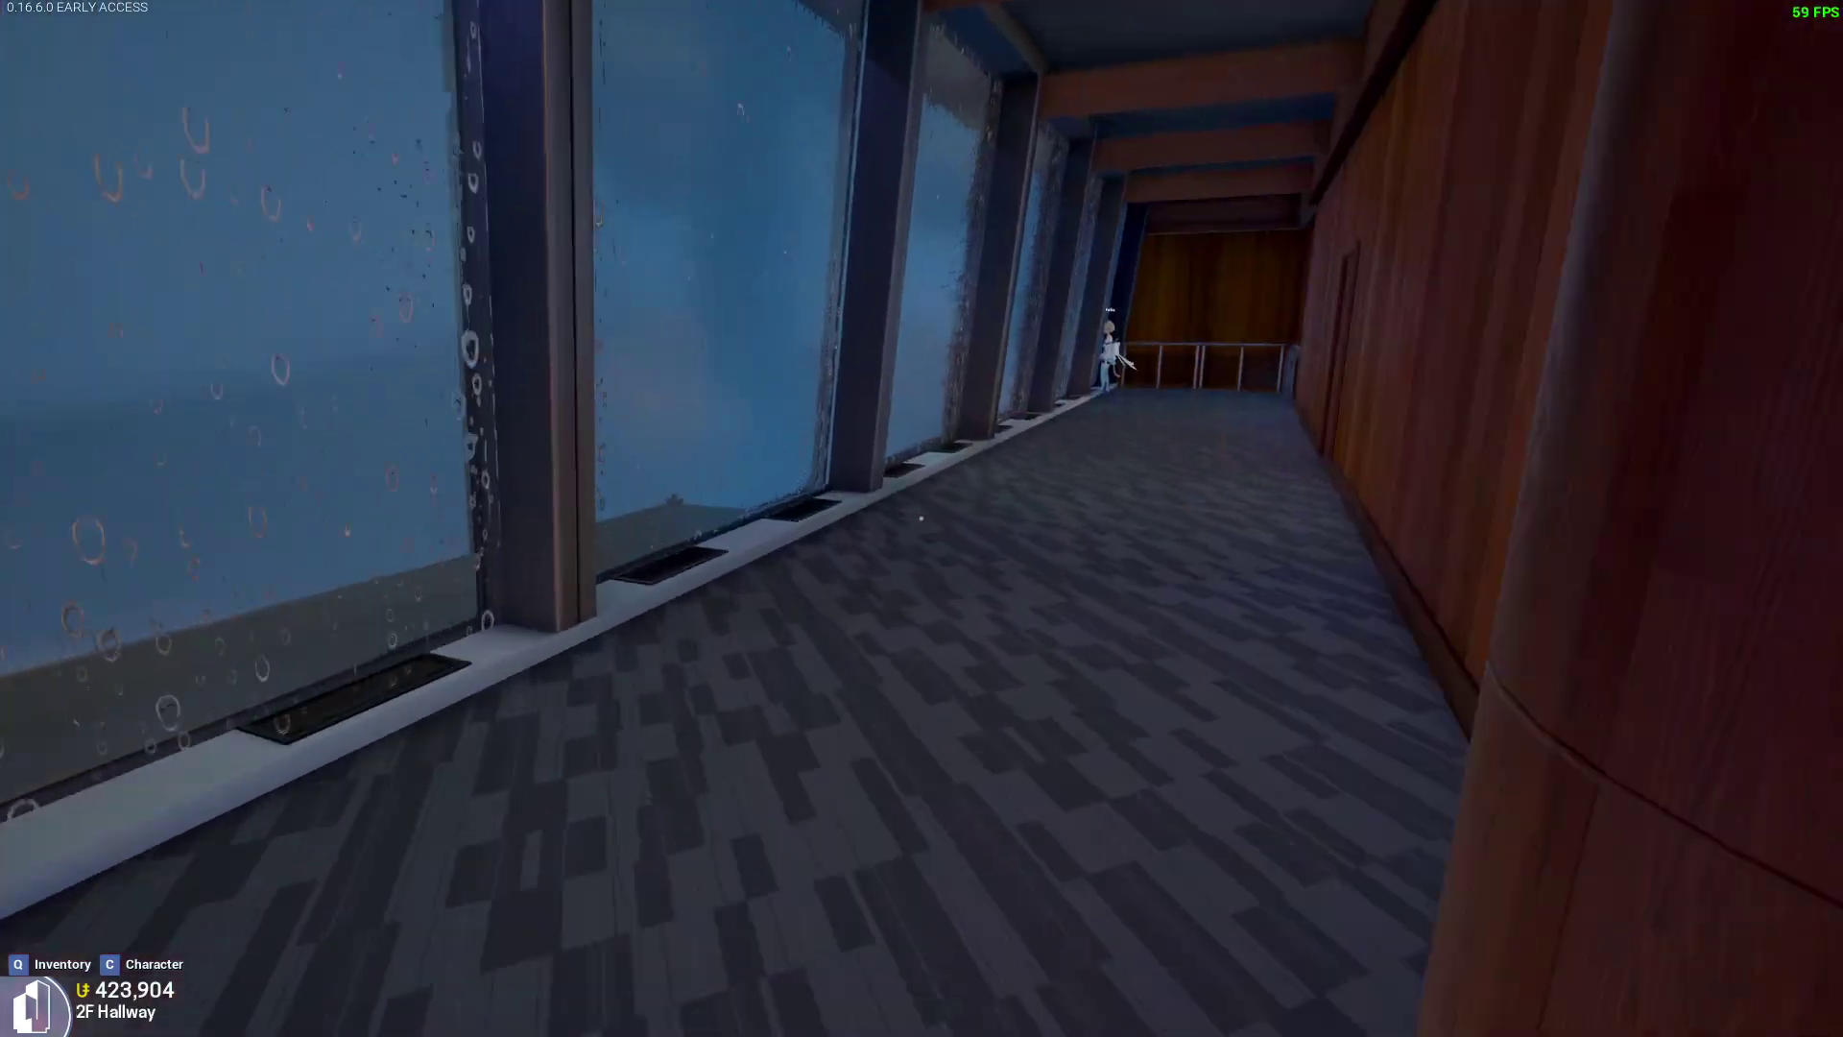
key("w")
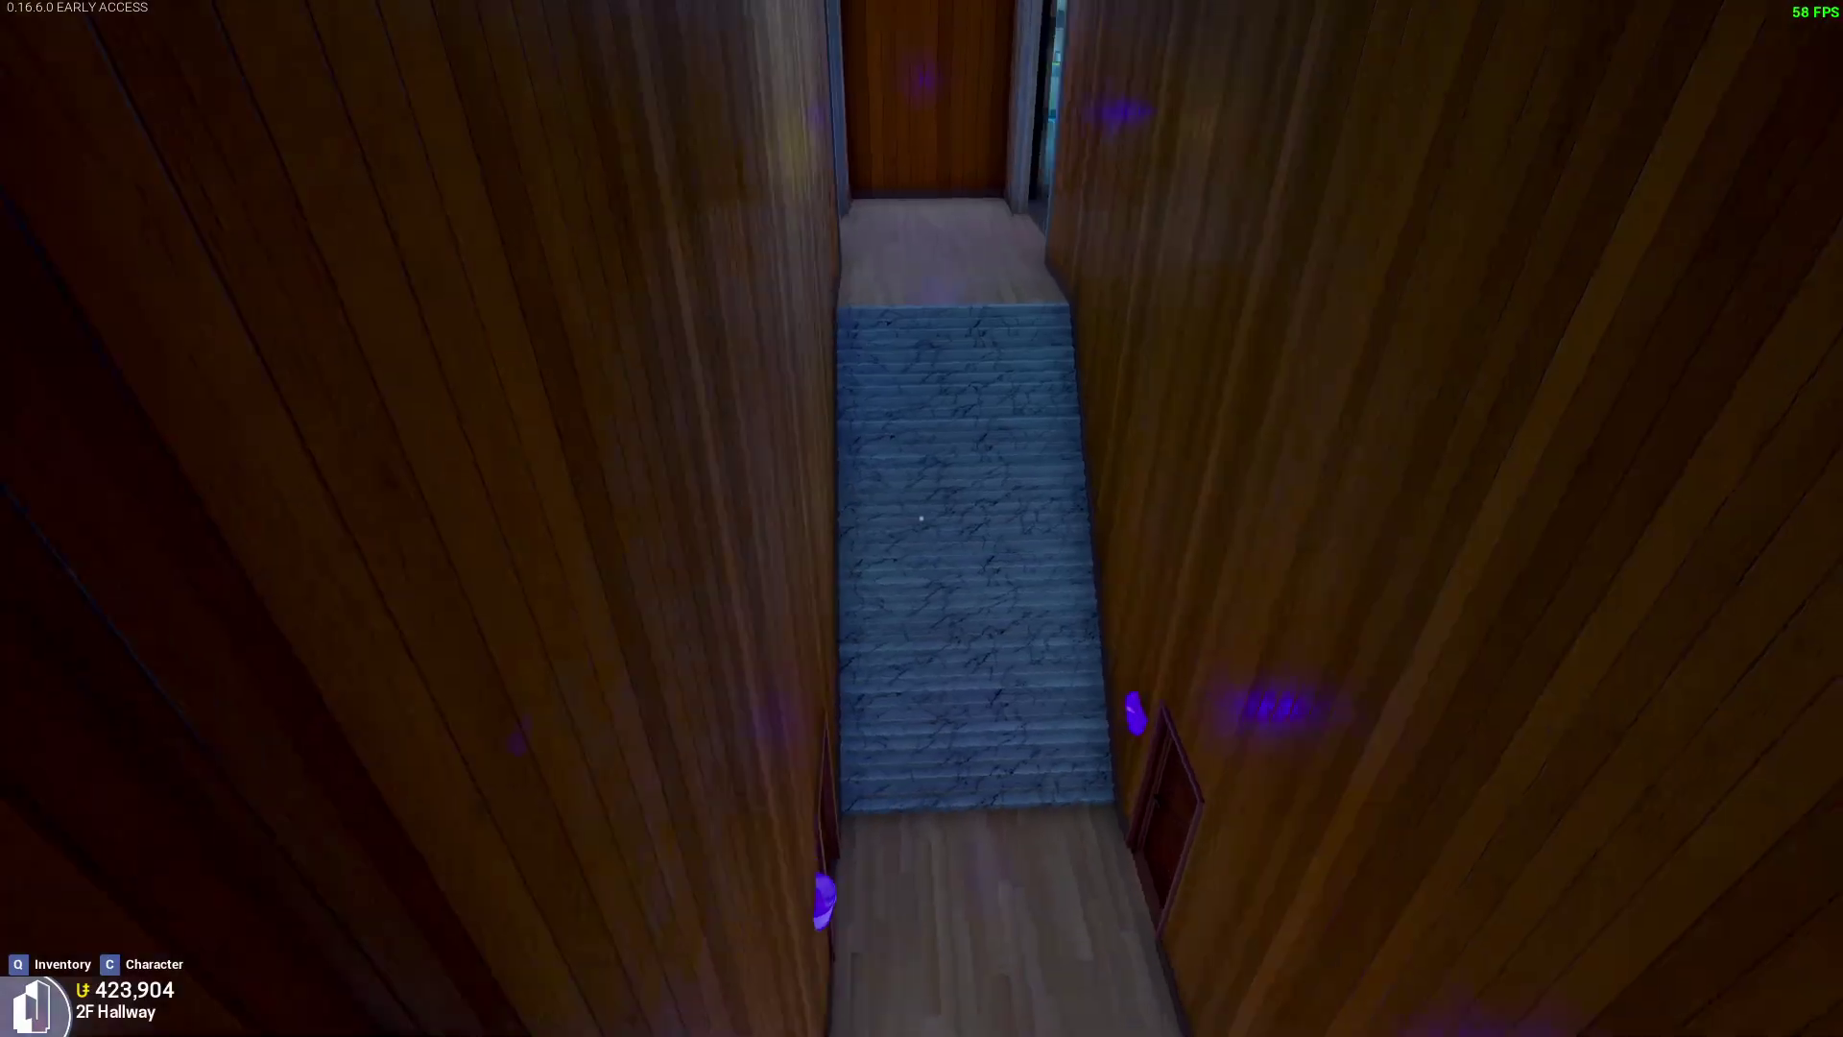
key("w")
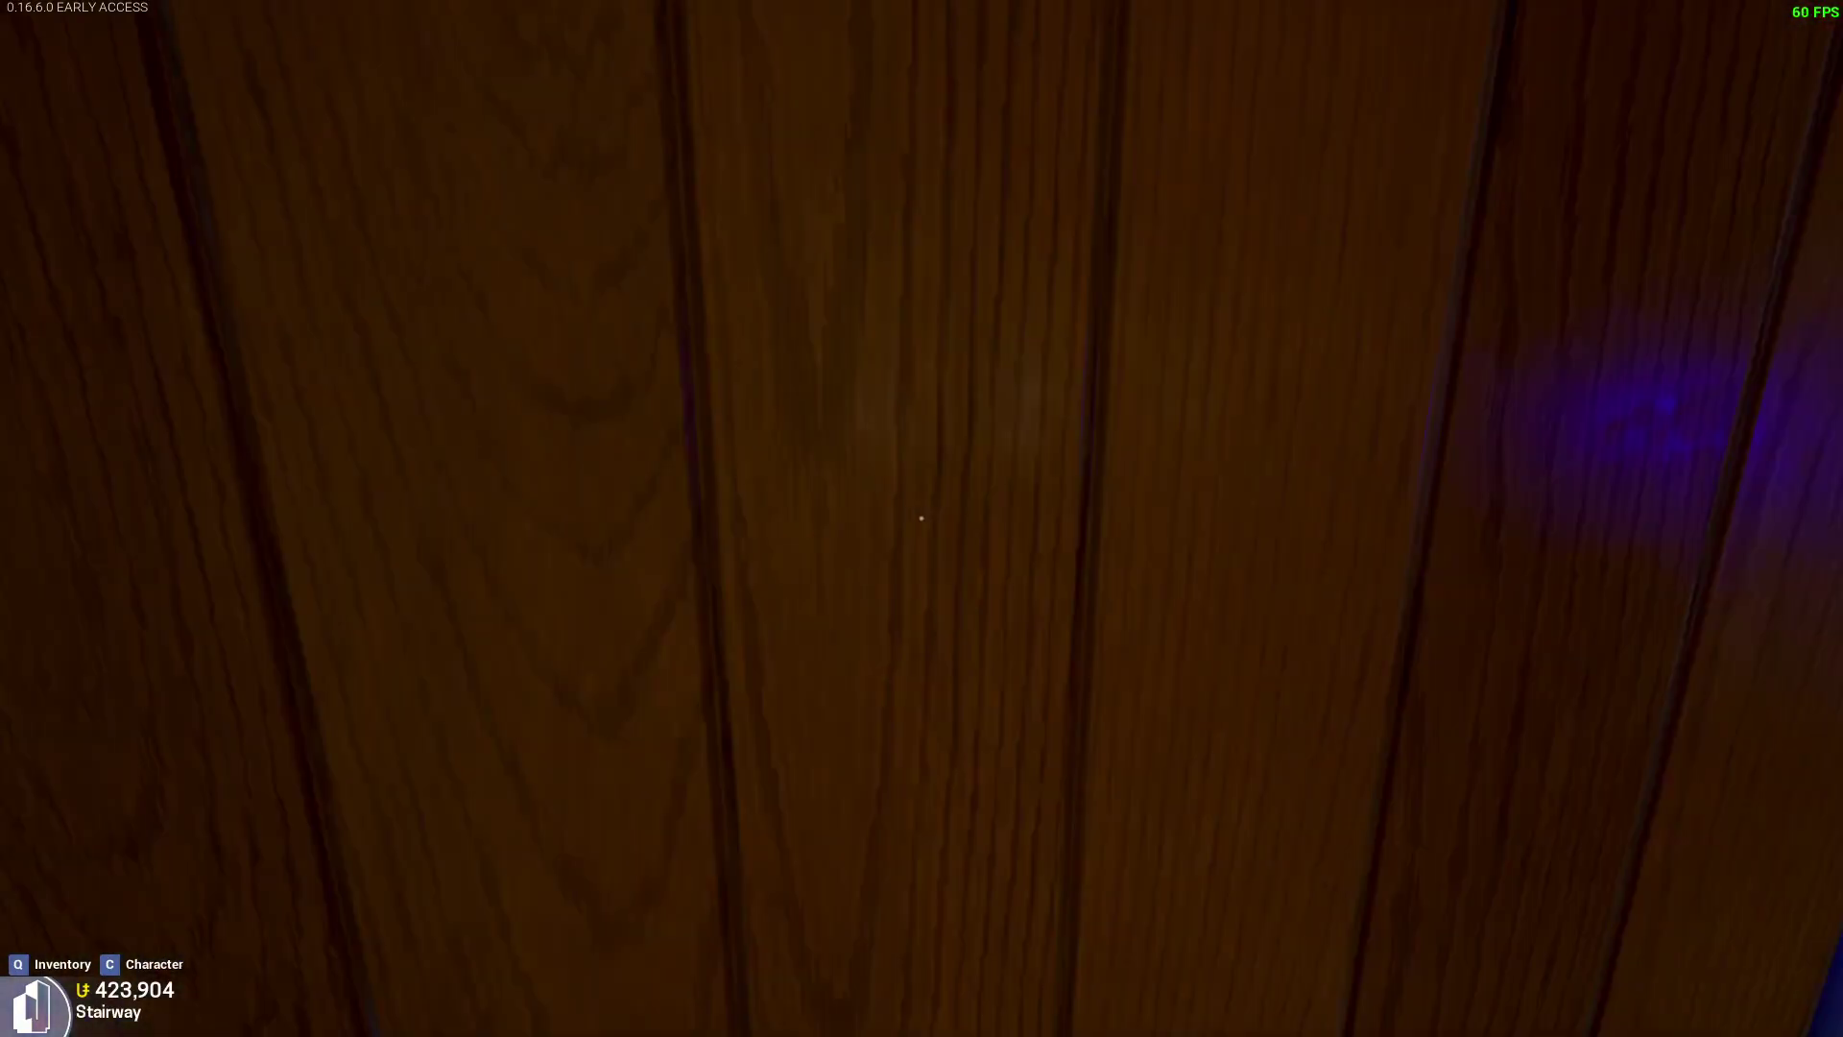
key("w")
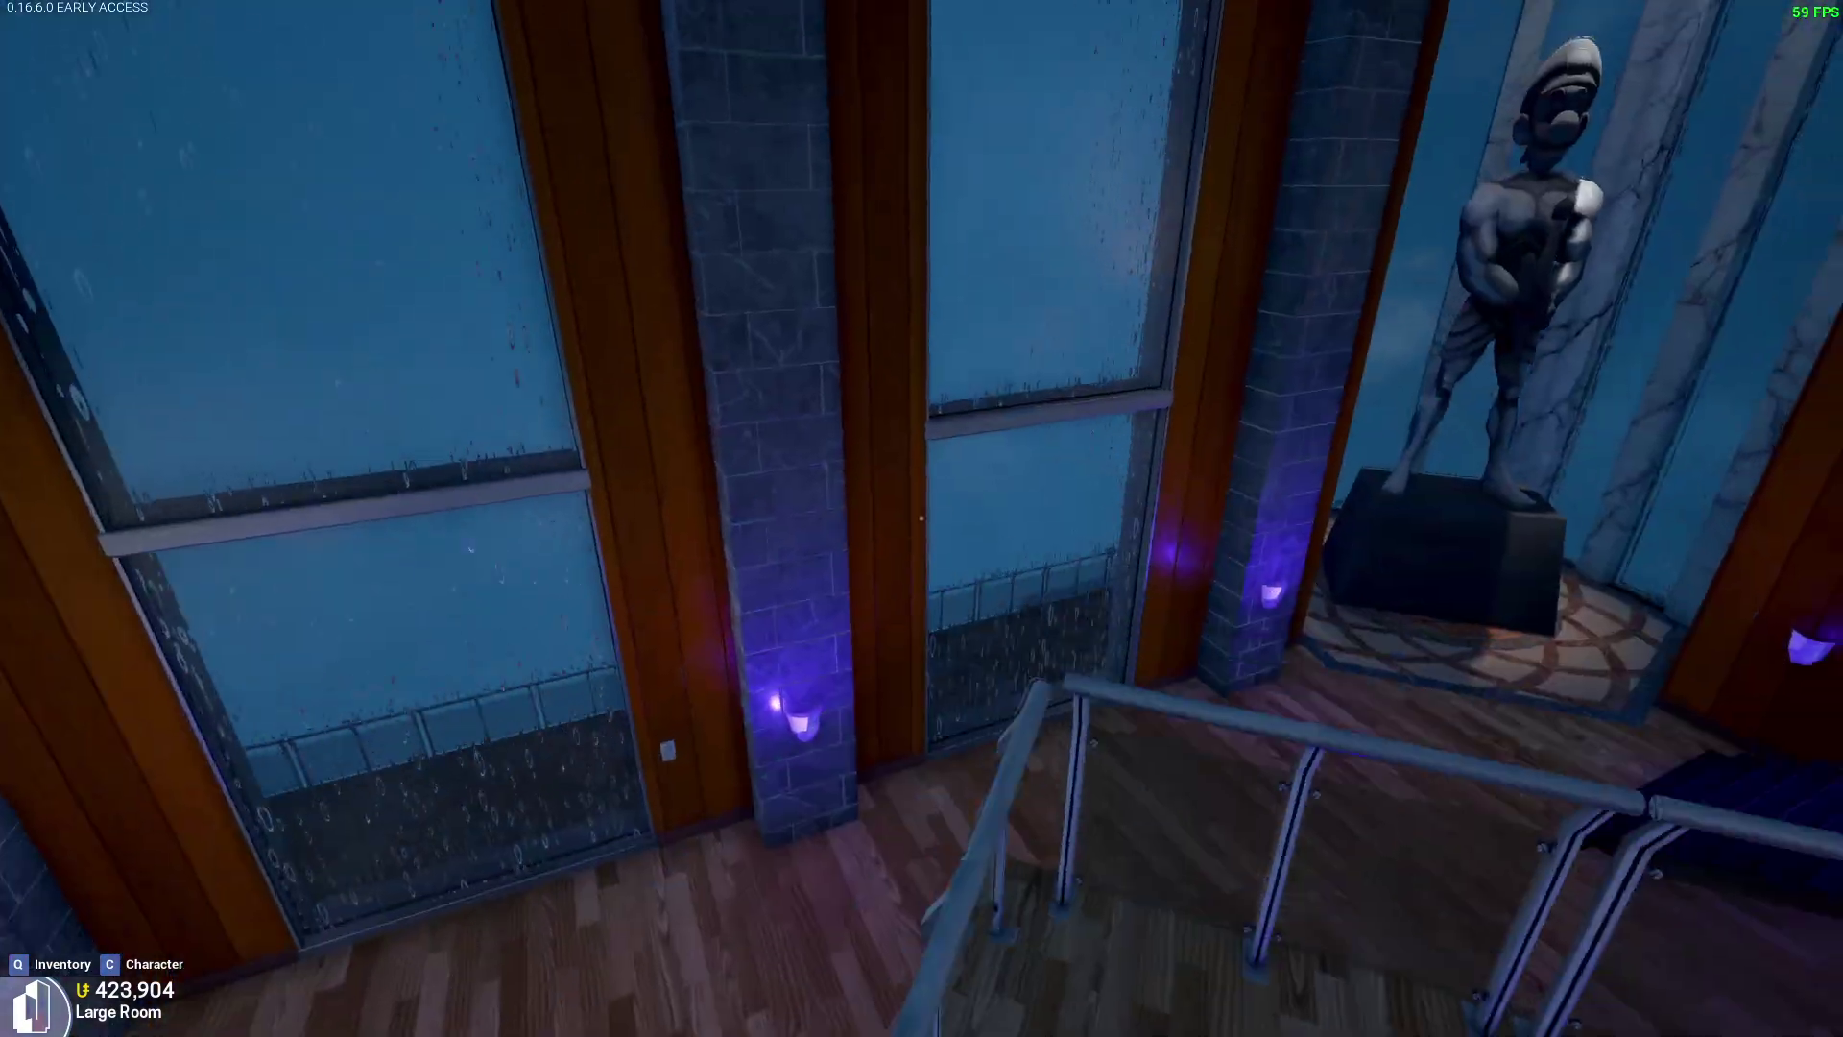
Return through the first-floor hallway to the living room's pool table and bar area and take out the handheld.
key("w")
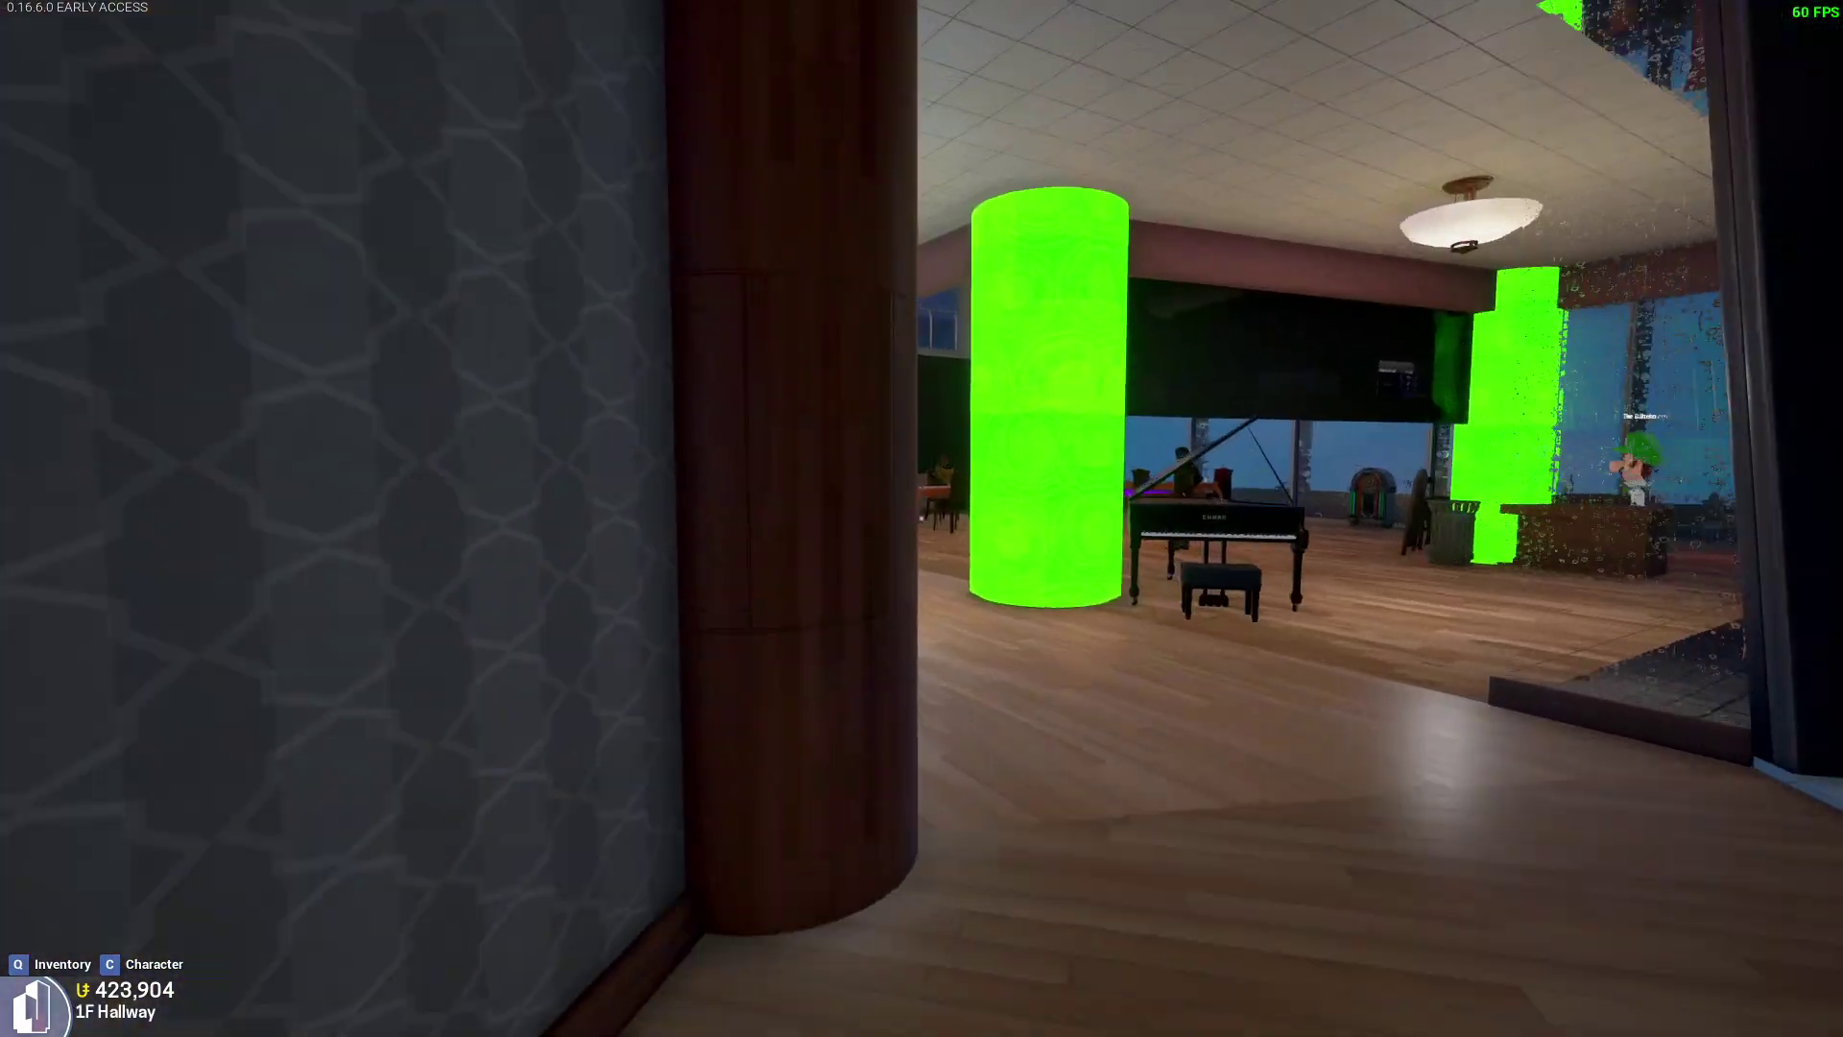
key("w")
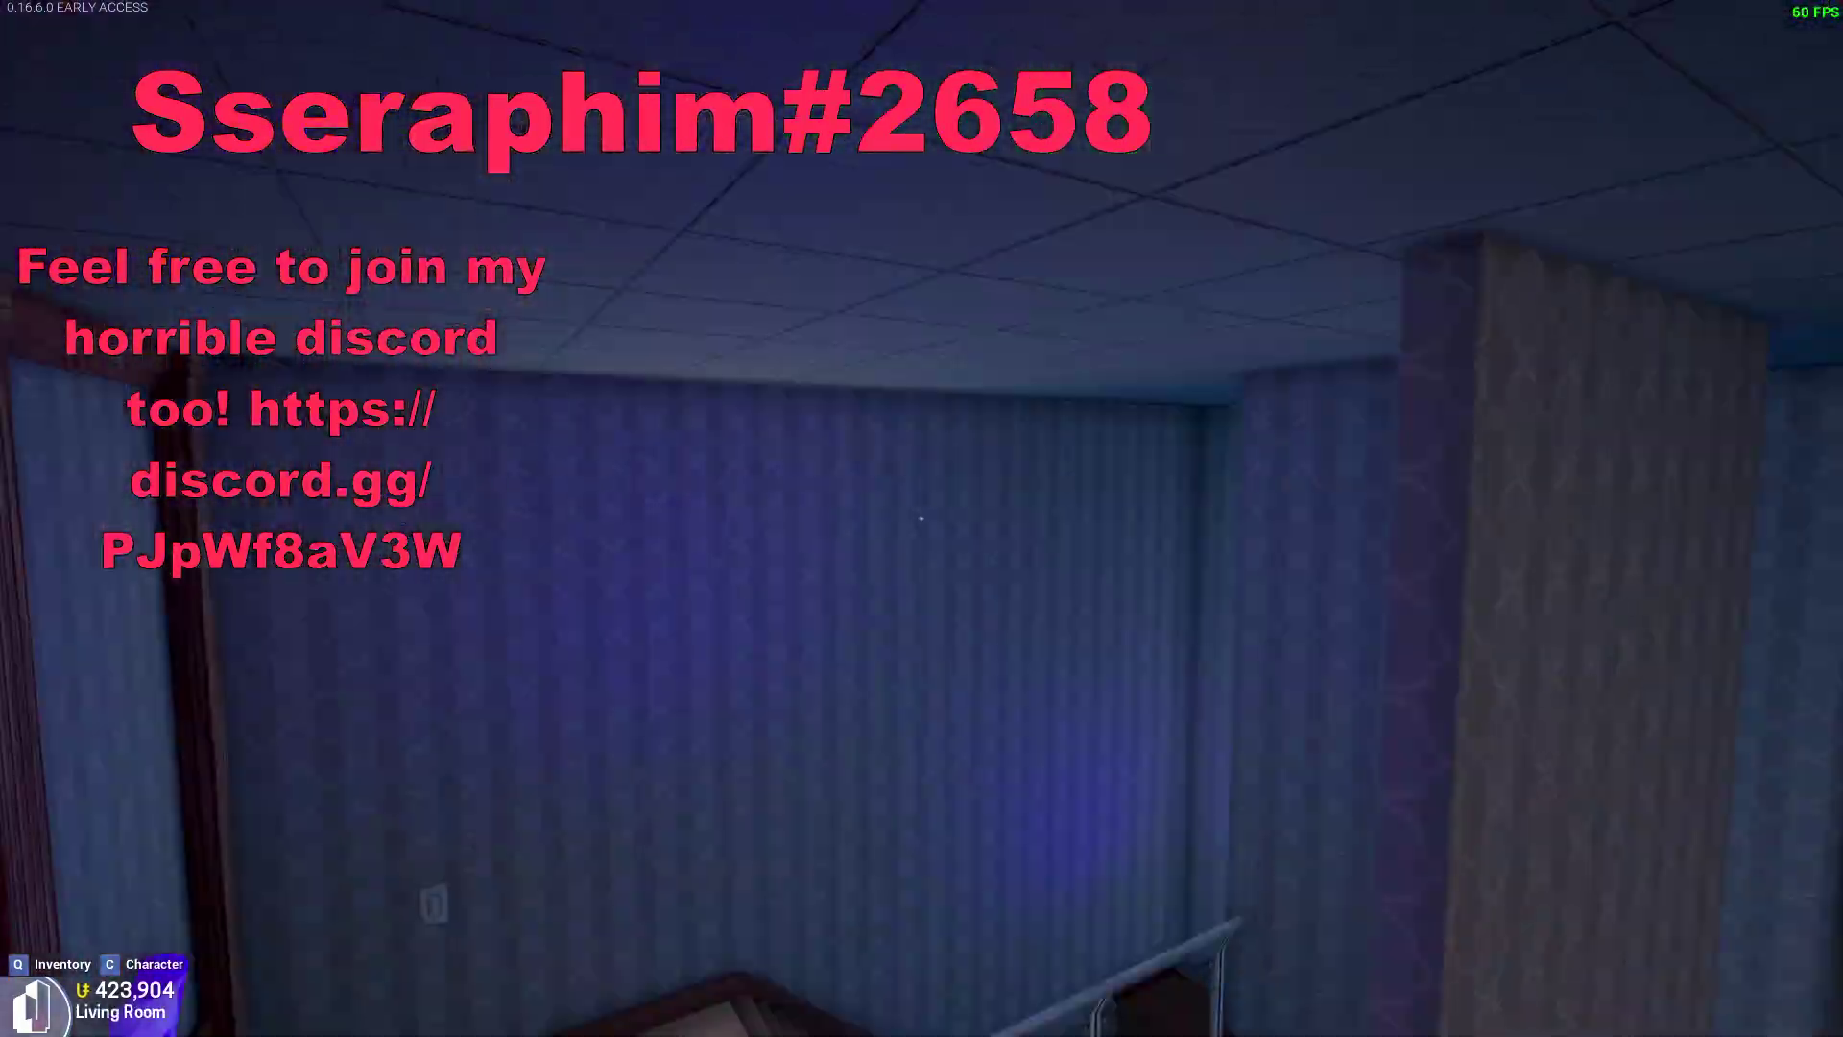
key("w")
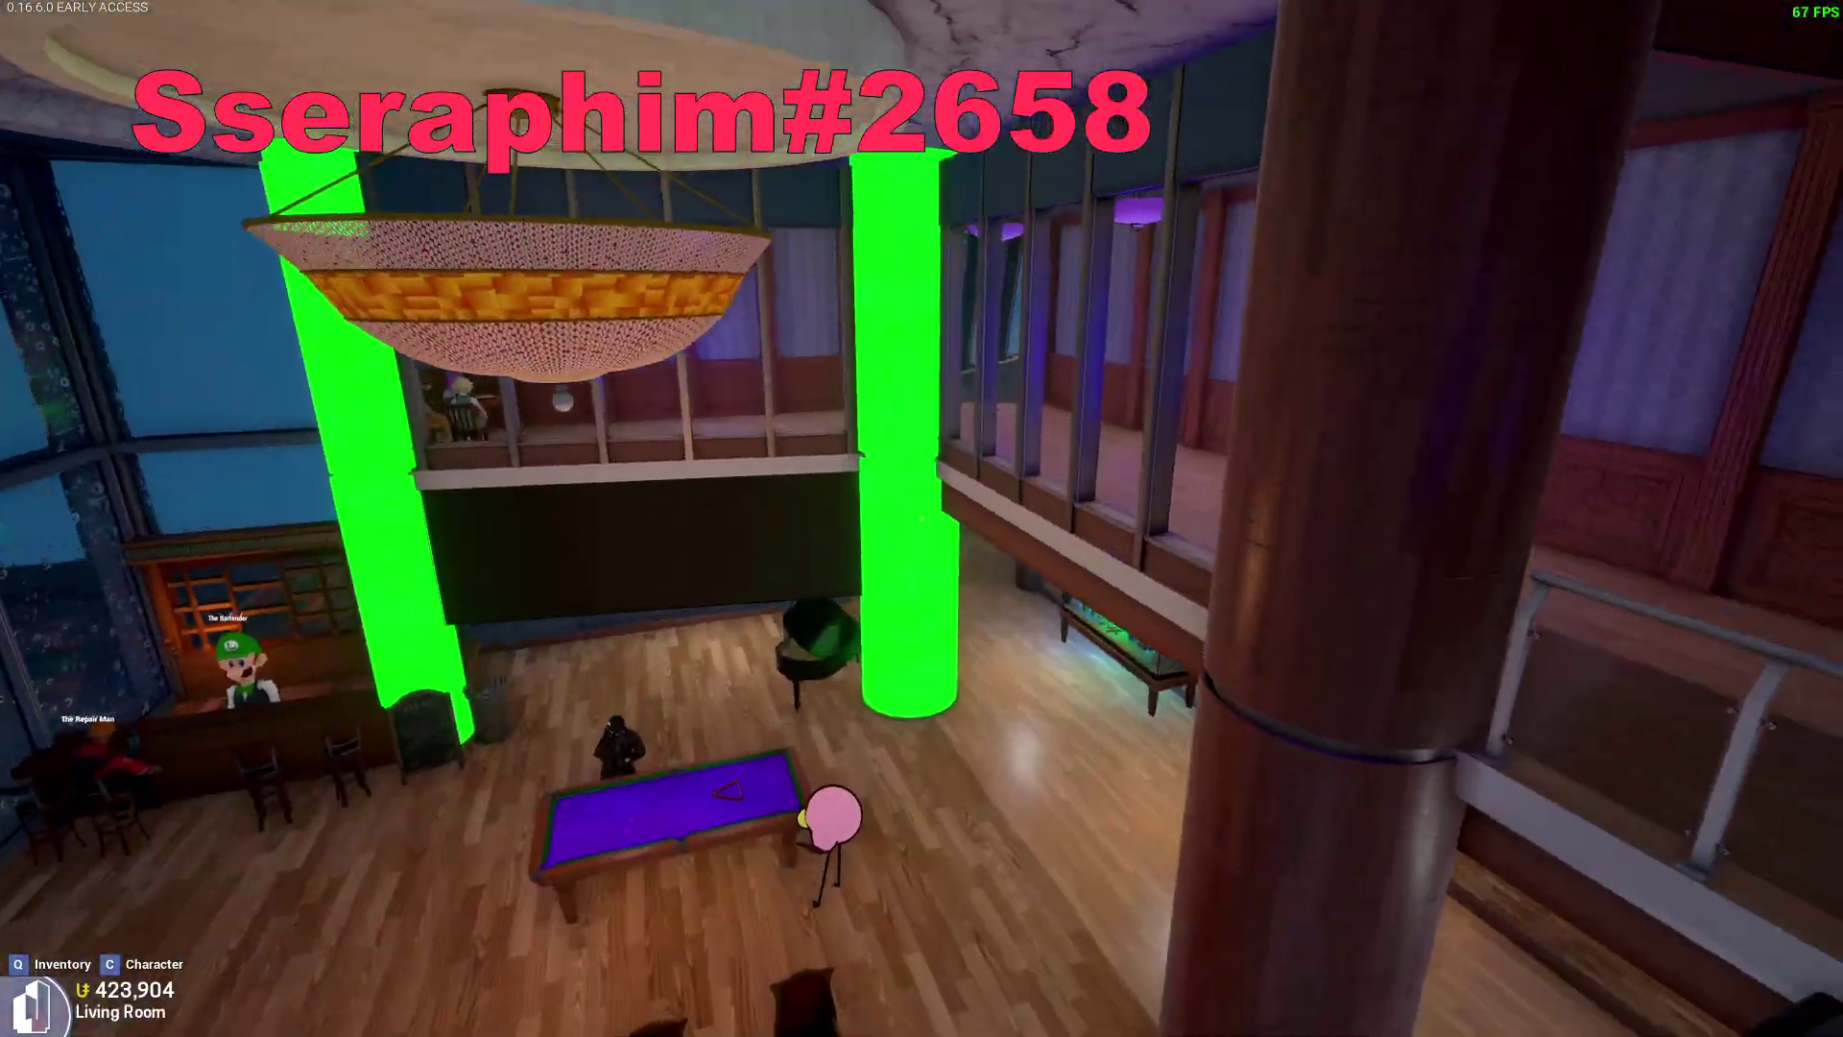
key("w")
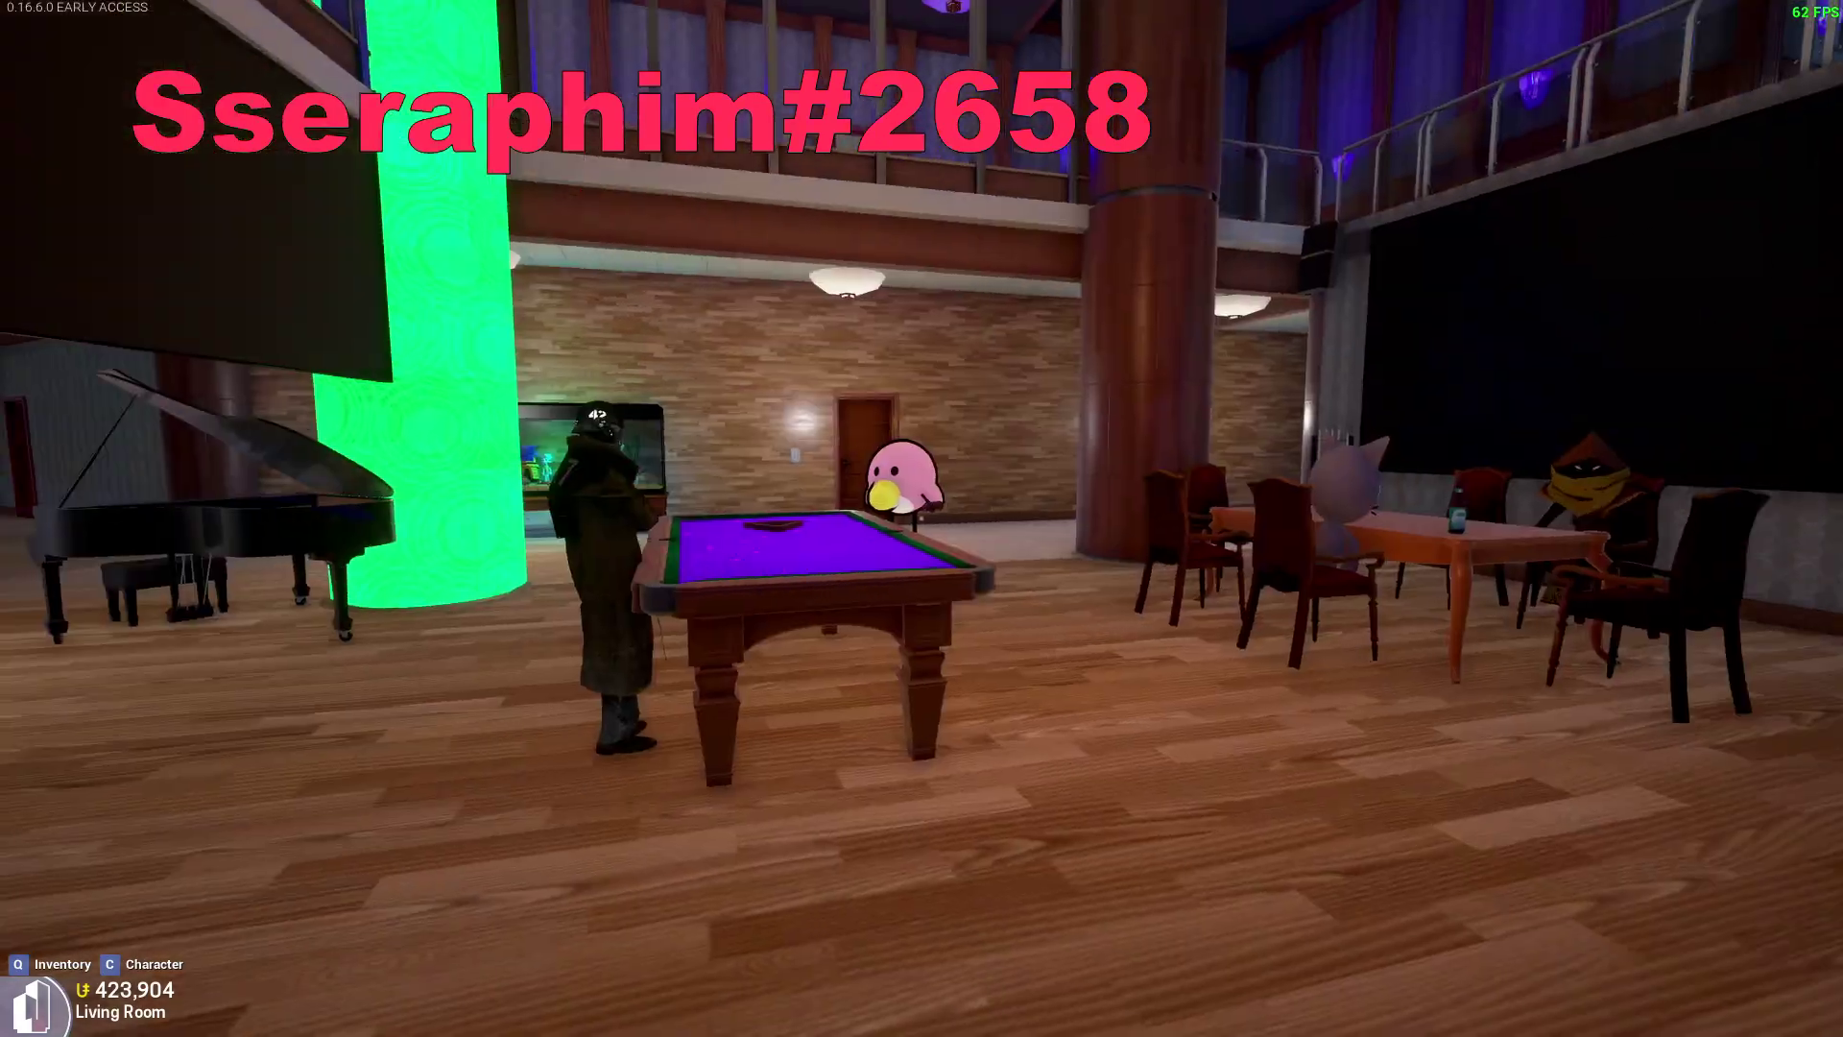
key("w")
key("5")
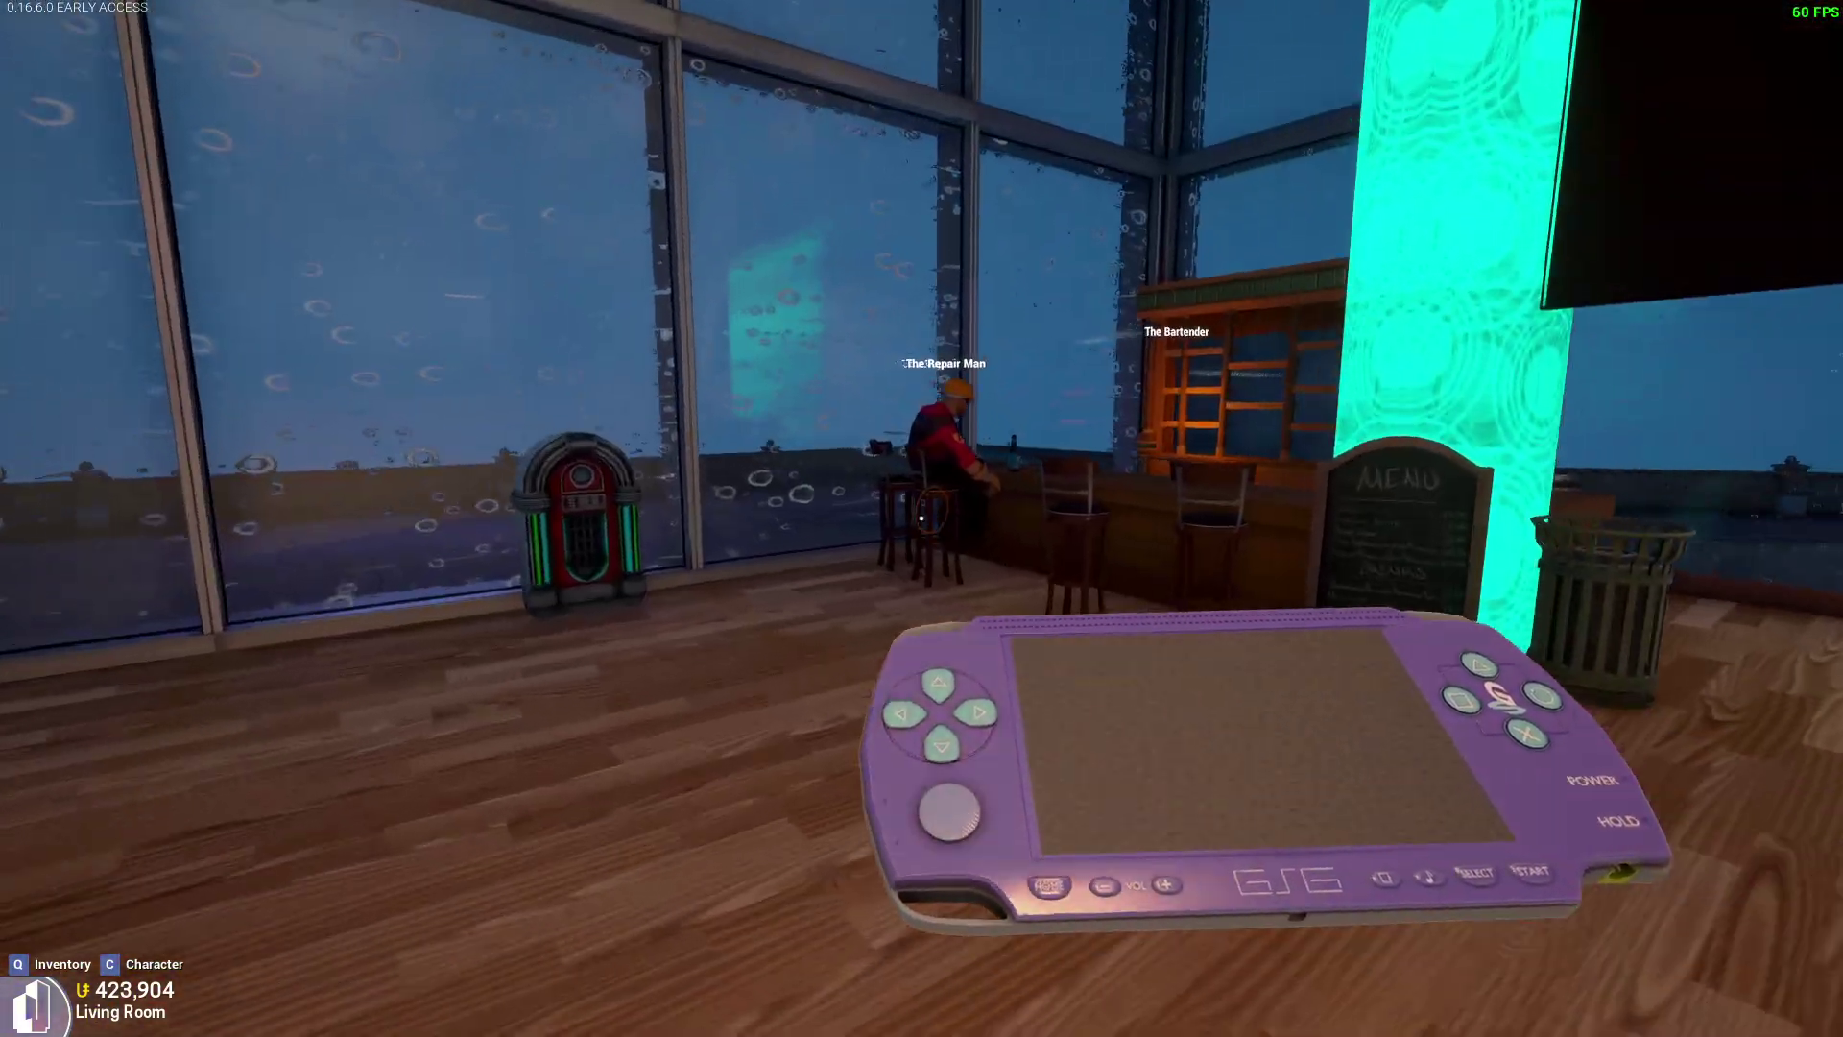
mouse_move(920, 518)
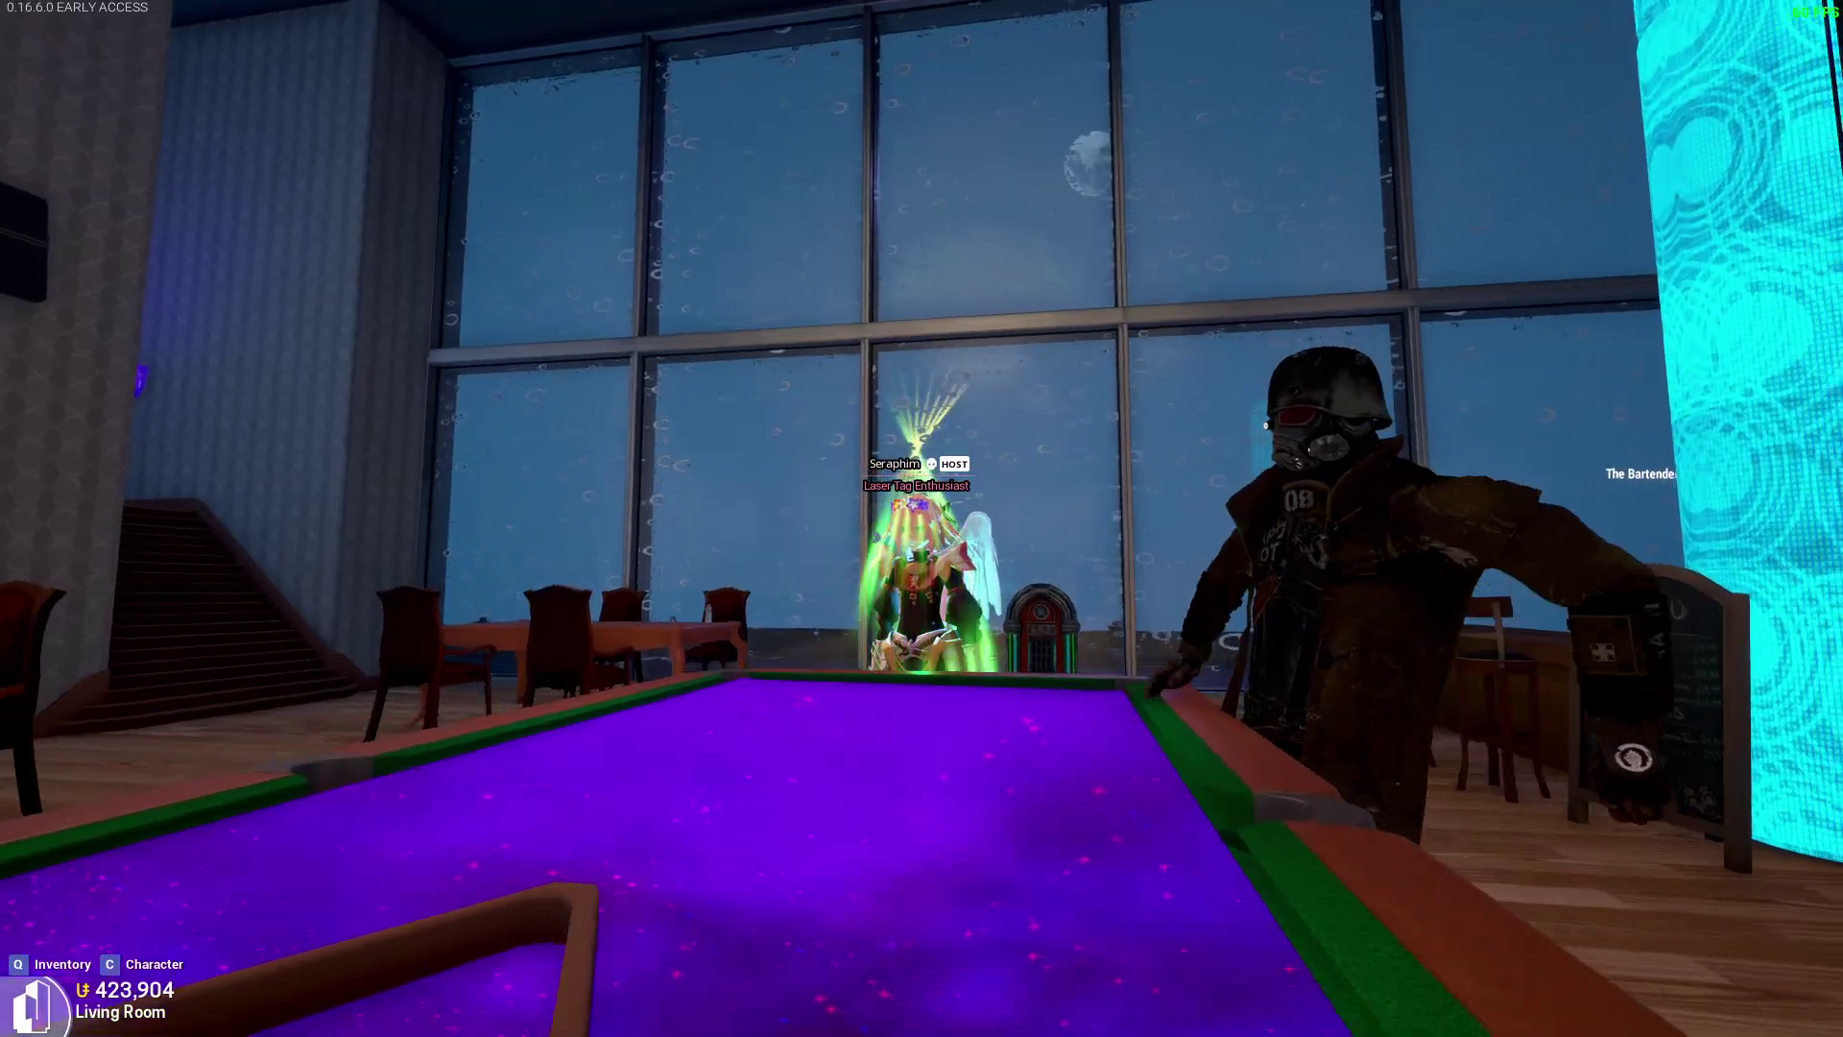